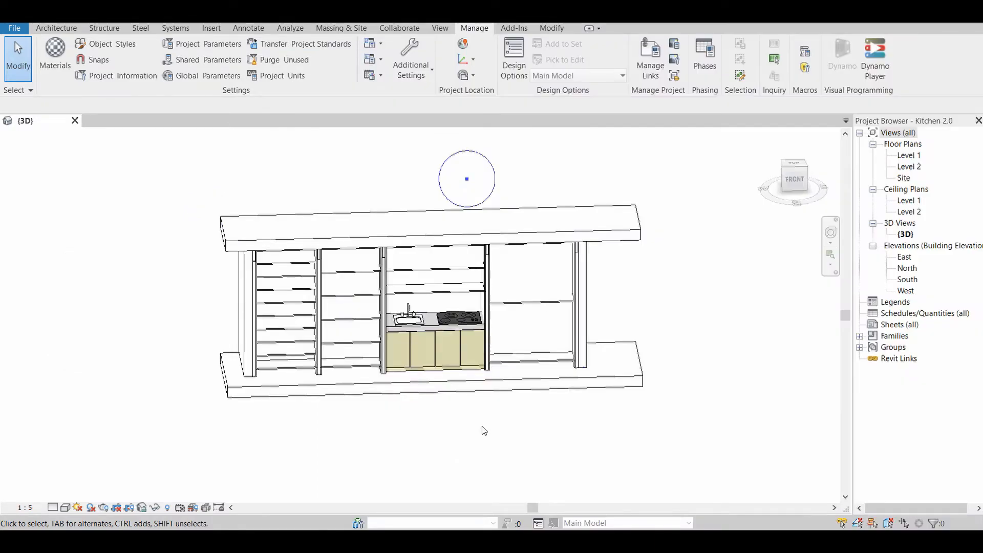
Examine the kitchen's shelf units, frame rails, cabinet and floor slabs from several angles in the 3D view
scroll(481, 426, "up", 1)
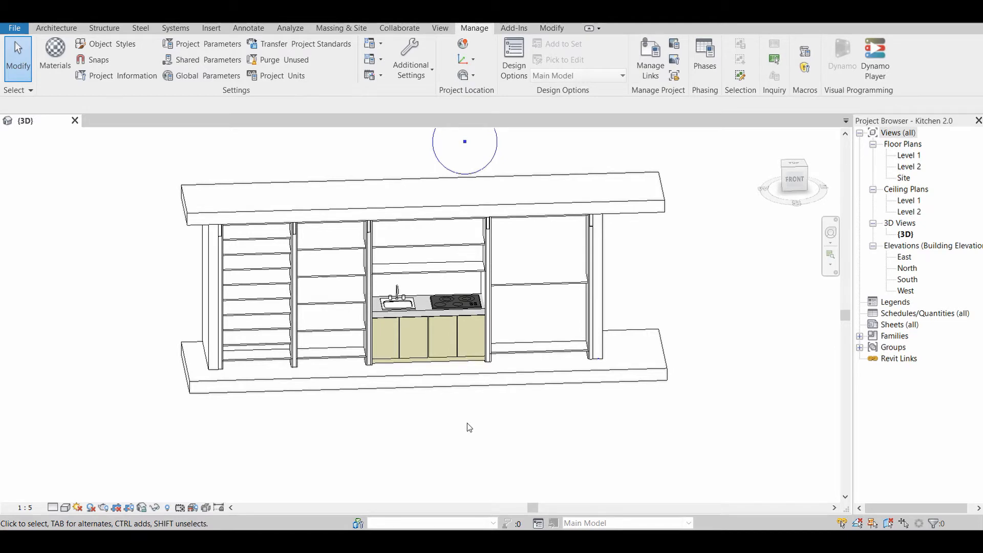
middle_click_drag(514, 428, 638, 470, "shift")
middle_click_drag(546, 438, 529, 377)
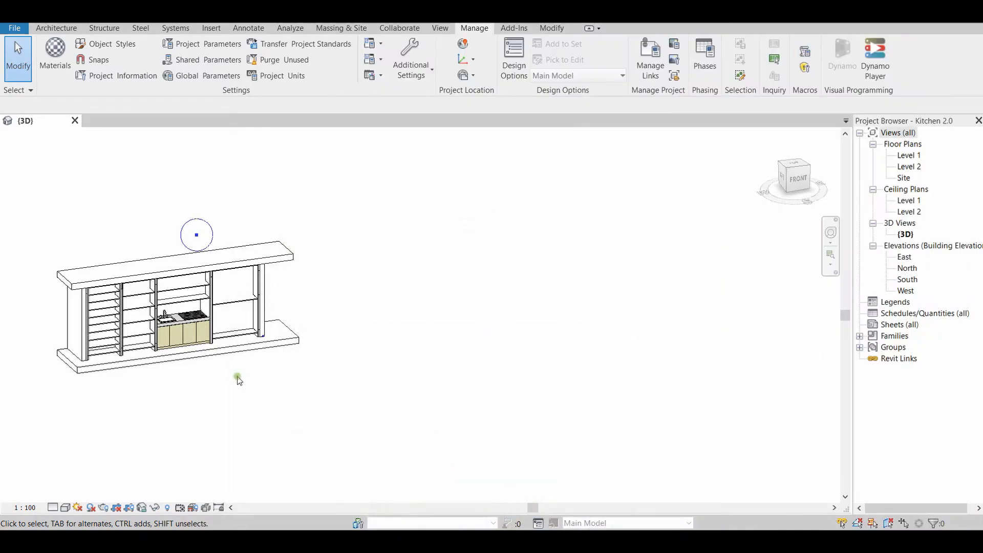
middle_click_drag(237, 375, 504, 445)
scroll(486, 384, "up", 3)
scroll(468, 384, "up", 3)
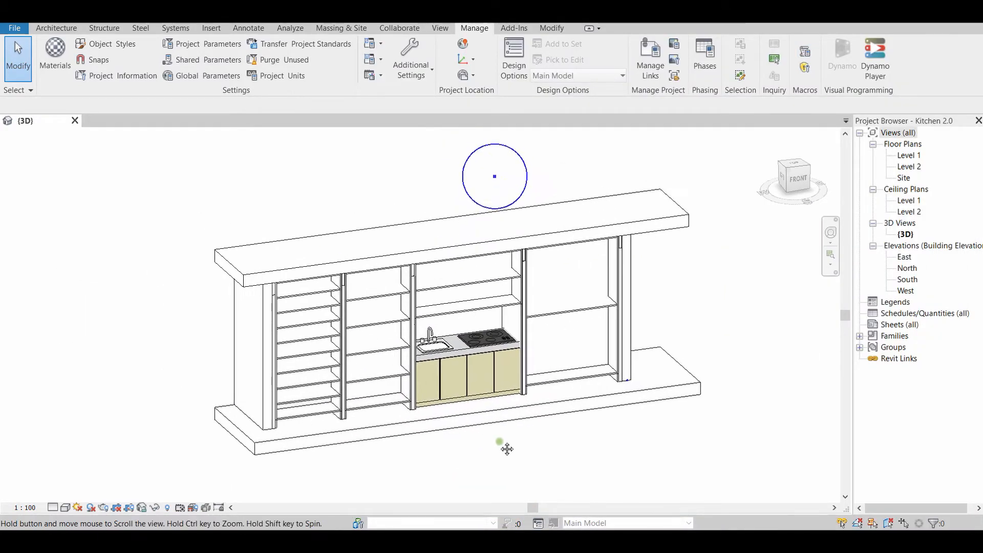
scroll(312, 360, "up", 3)
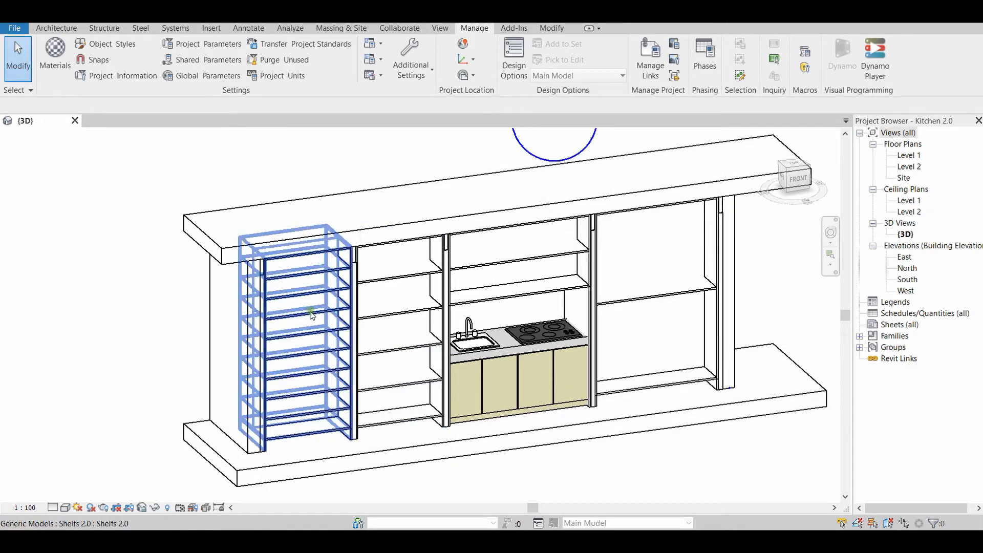
scroll(341, 312, "up", 2)
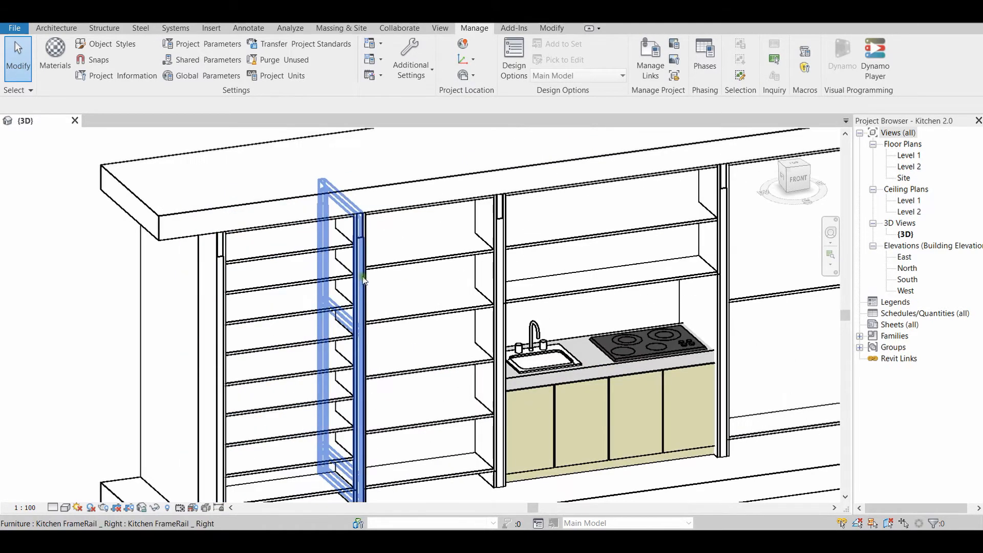
scroll(635, 325, "down", 2)
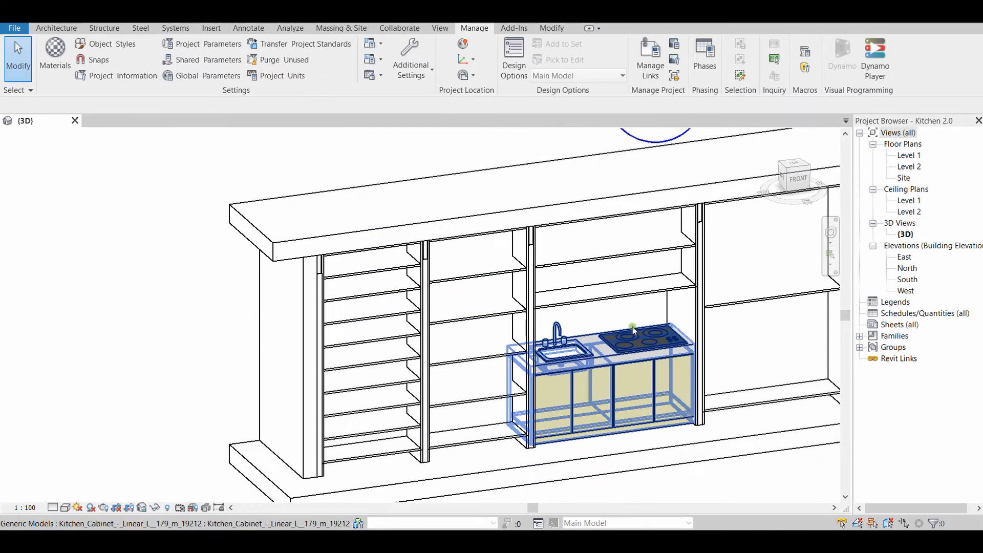
middle_click_drag(650, 322, 615, 305)
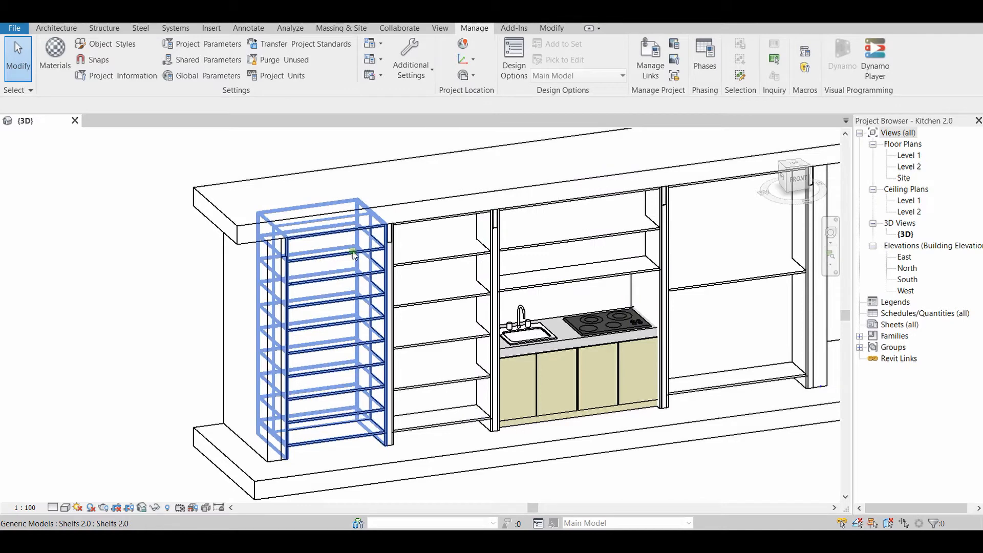
scroll(564, 456, "down", 5)
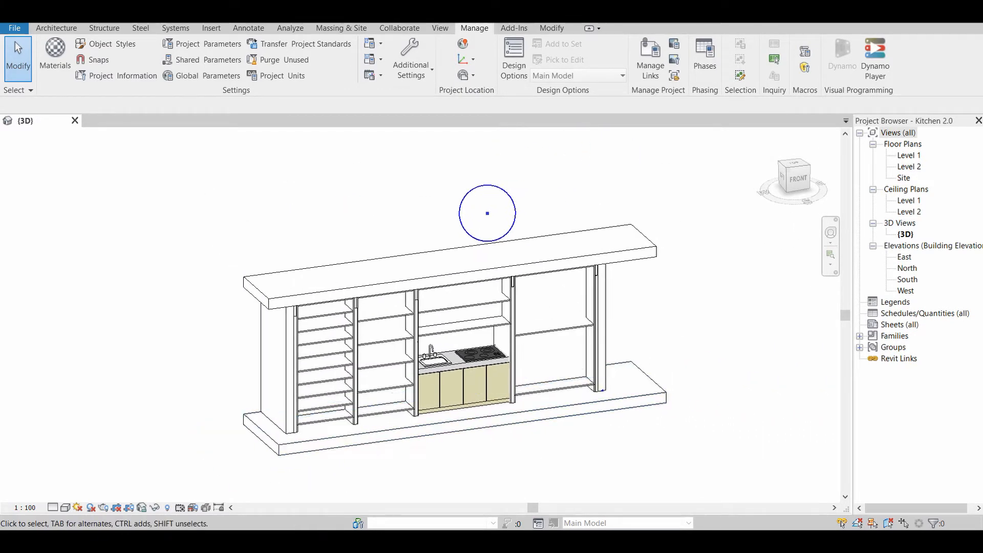
Switch to Dynamo and review the global and shelf parameter sliders in the Kitchen 2.1 graph
mouse_move(143, 542)
left_click(215, 487)
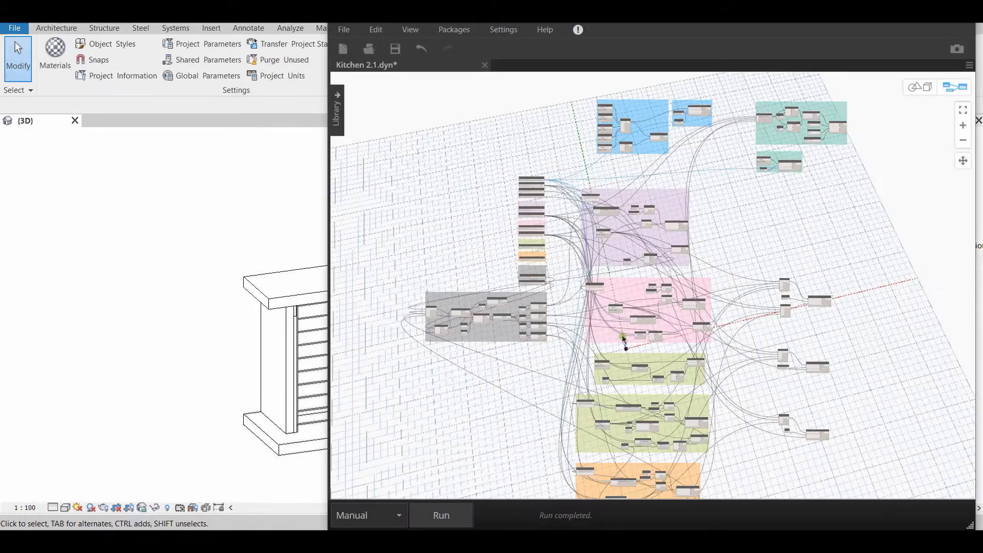
scroll(623, 340, "up", 5)
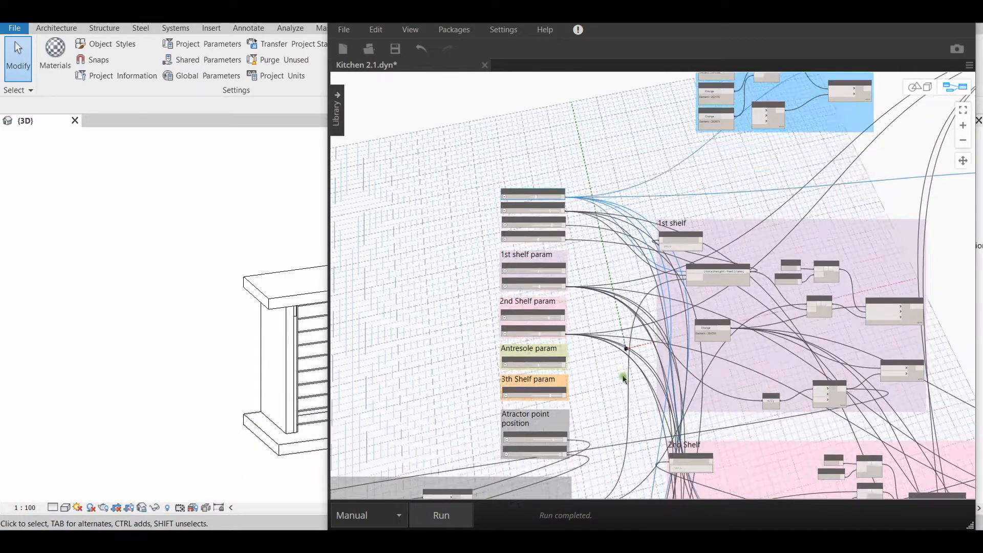
scroll(623, 378, "up", 5)
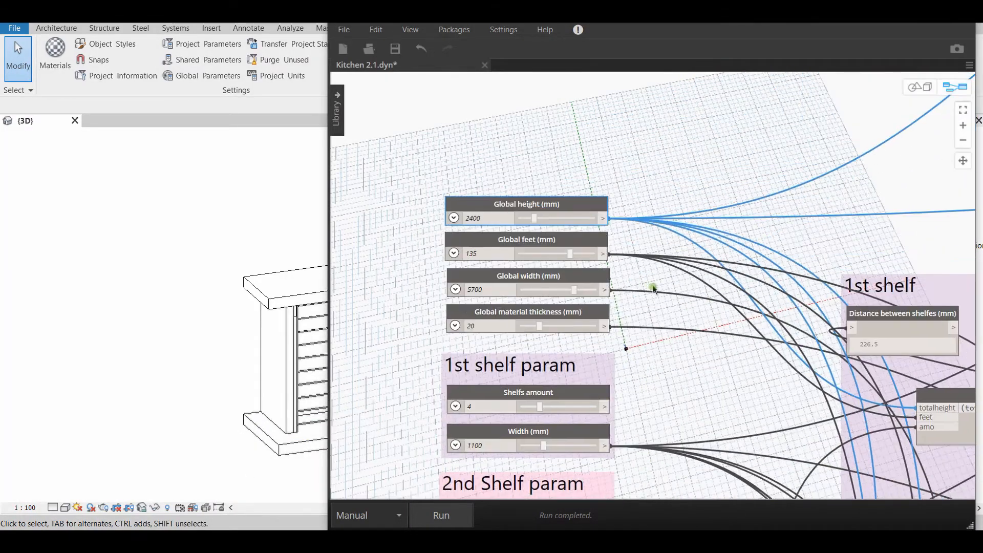
middle_click_drag(652, 289, 672, 286)
scroll(589, 345, "down", 8)
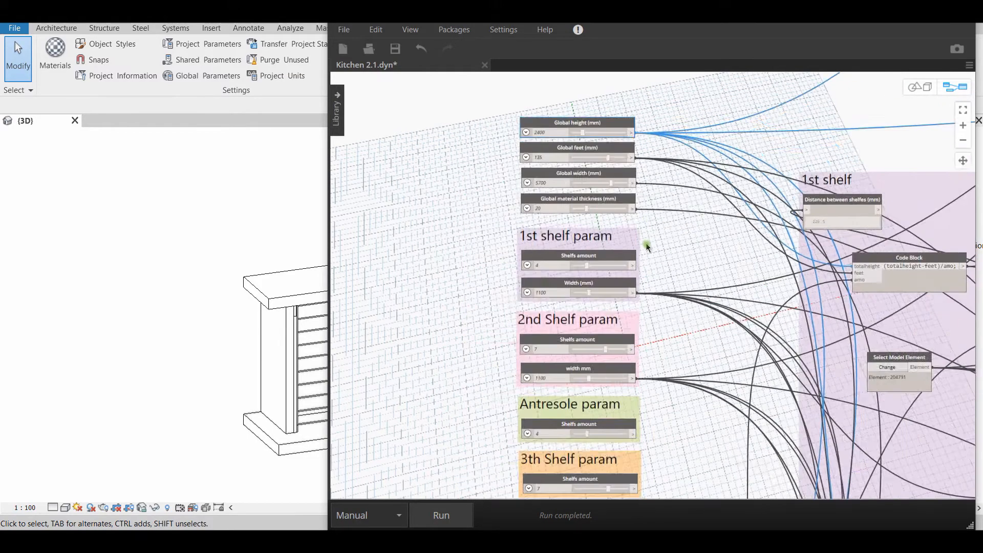
scroll(631, 296, "up", 5)
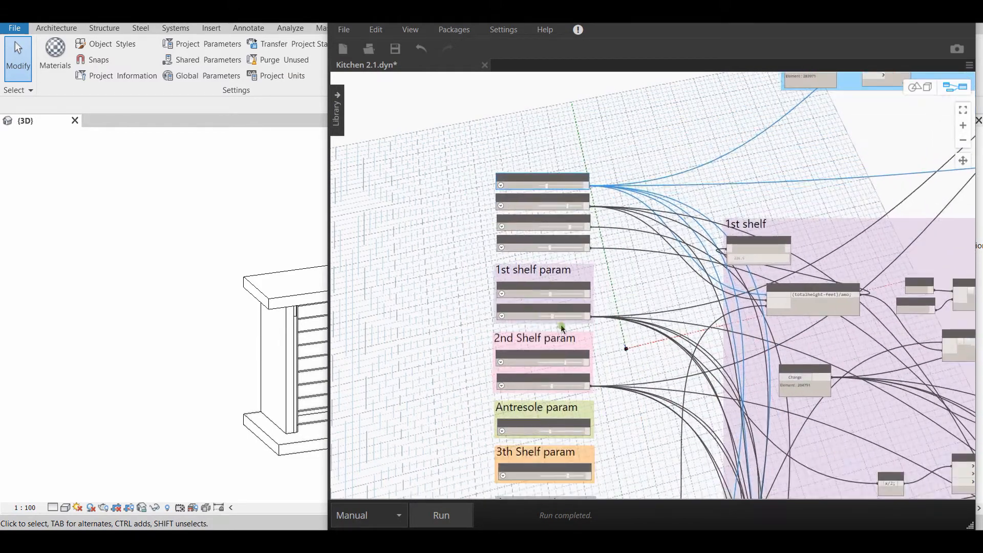
scroll(574, 277, "up", 6)
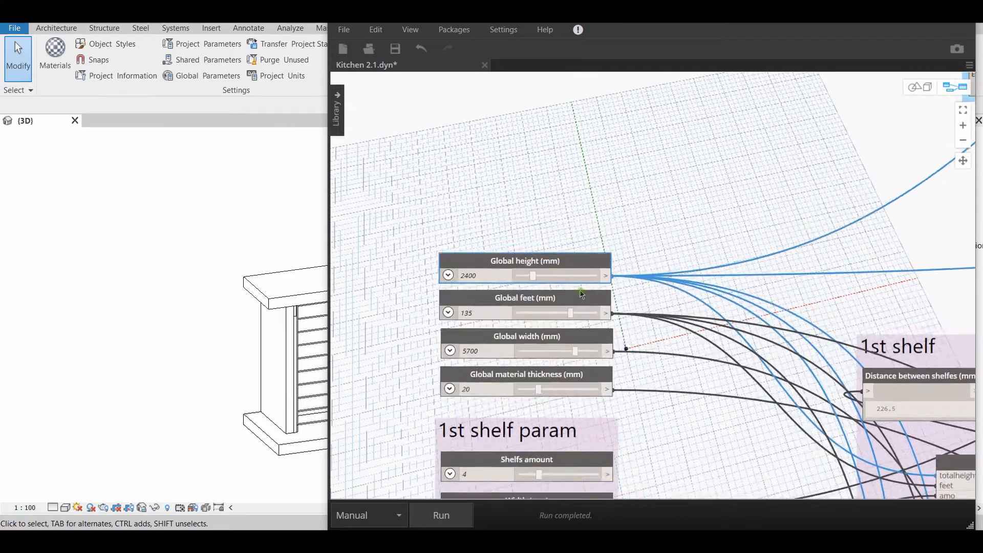
Set the Global height to 2700 mm and run the graph with the whole kitchen in view in Revit
middle_click_drag(531, 286, 676, 285)
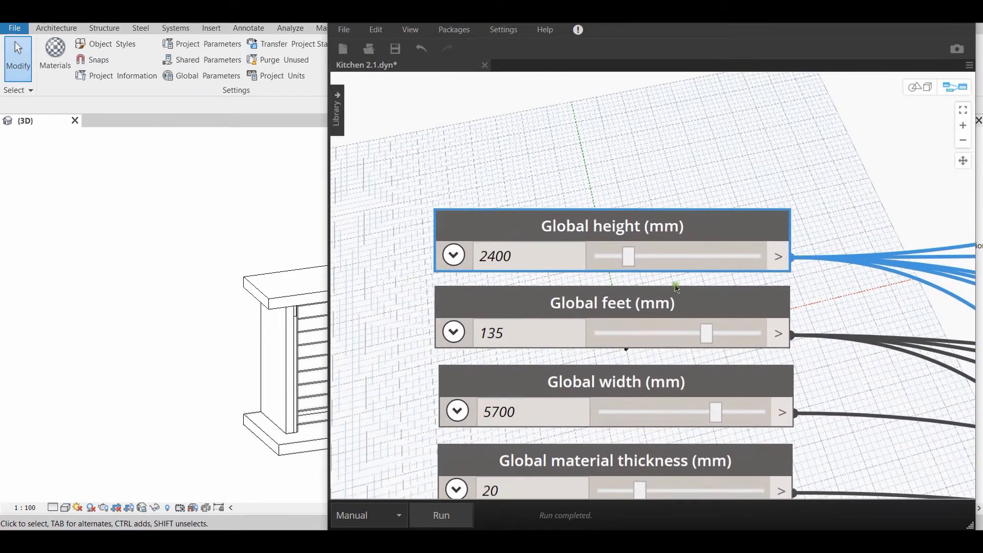
middle_click_drag(229, 349, 54, 325)
scroll(116, 336, "down", 2)
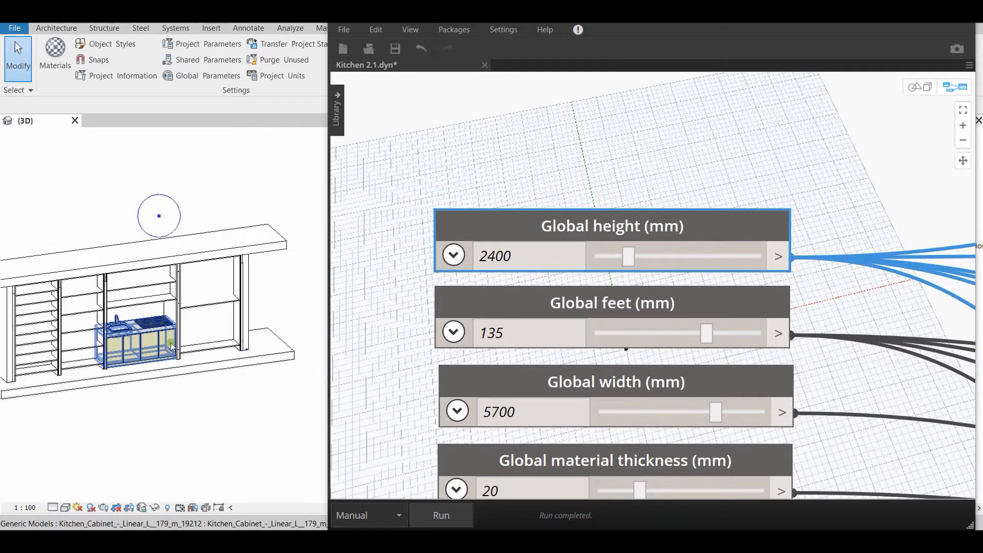
middle_click_drag(170, 341, 228, 345)
scroll(224, 341, "down", 1)
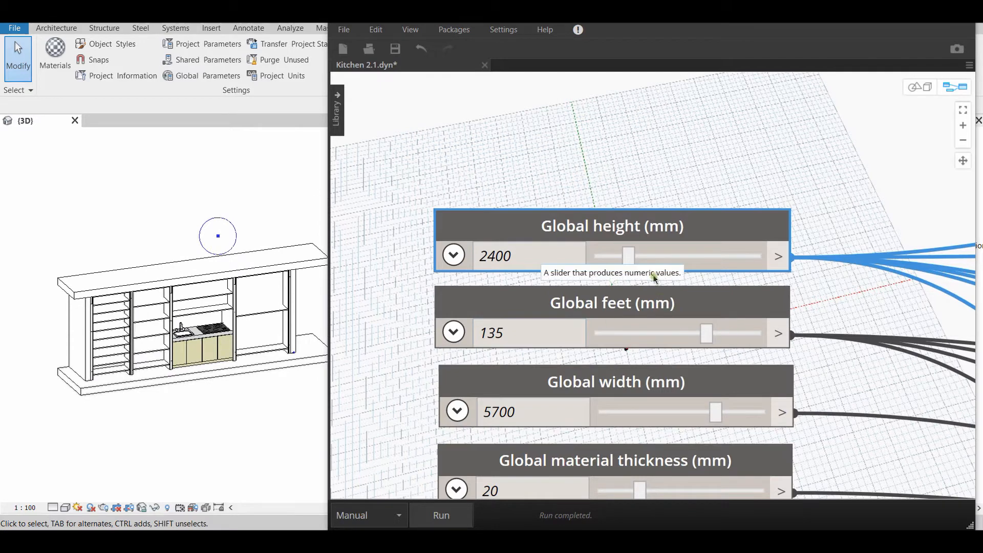
middle_click_drag(266, 386, 239, 382)
scroll(231, 401, "down", 2)
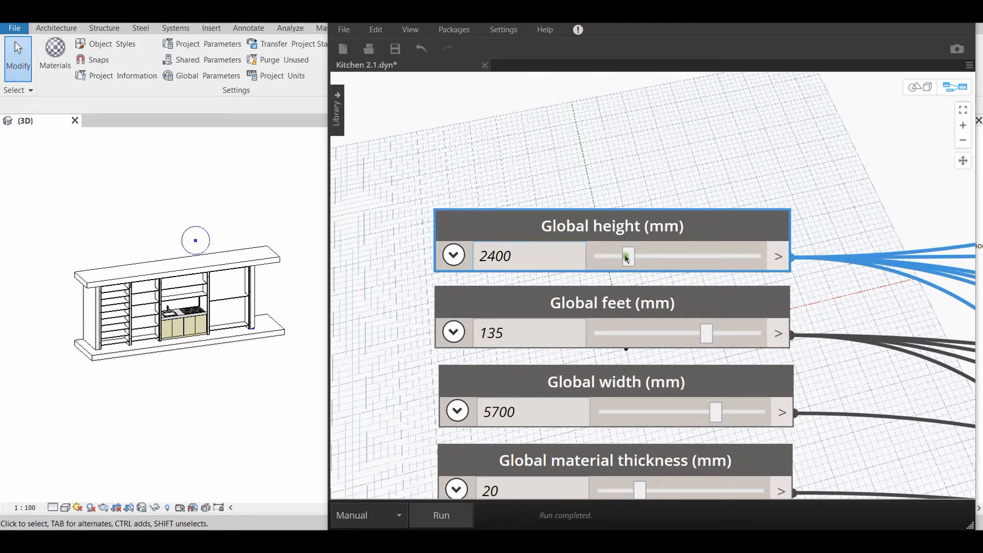
left_click_drag(629, 257, 677, 255)
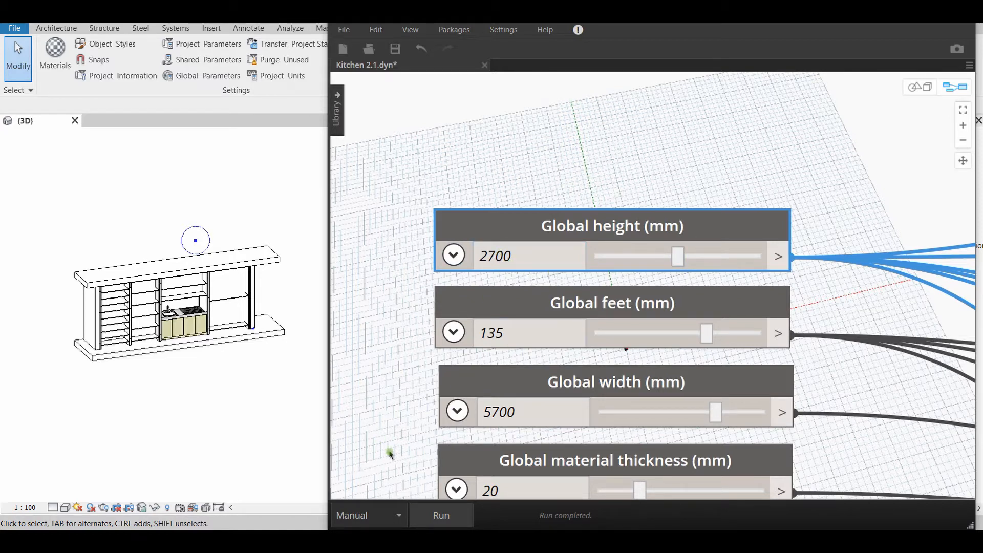
left_click(441, 515)
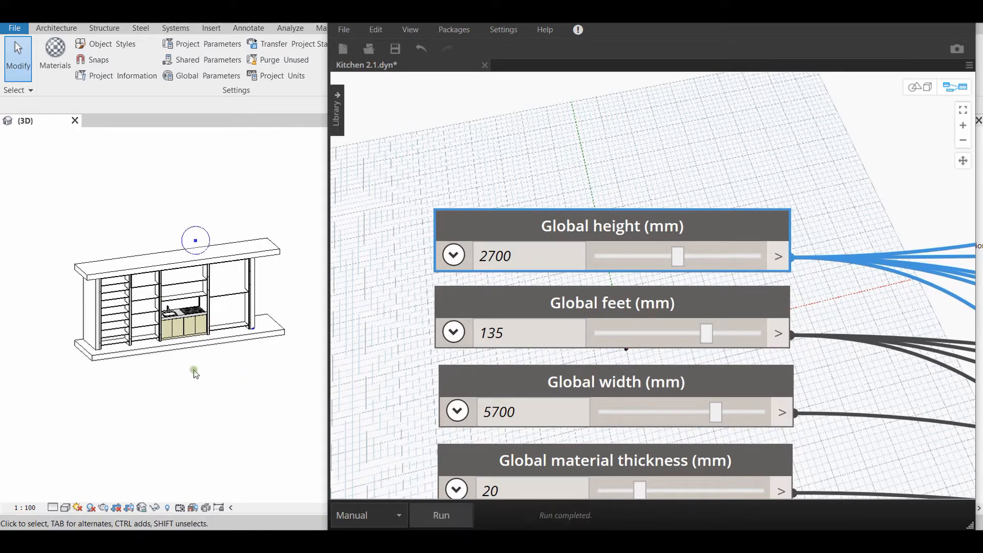
Inspect the updated kitchen model in Revit, comparing the shelf spacing of the individual units
middle_click_drag(196, 373, 238, 402)
scroll(169, 402, "down", 1)
scroll(214, 392, "up", 1)
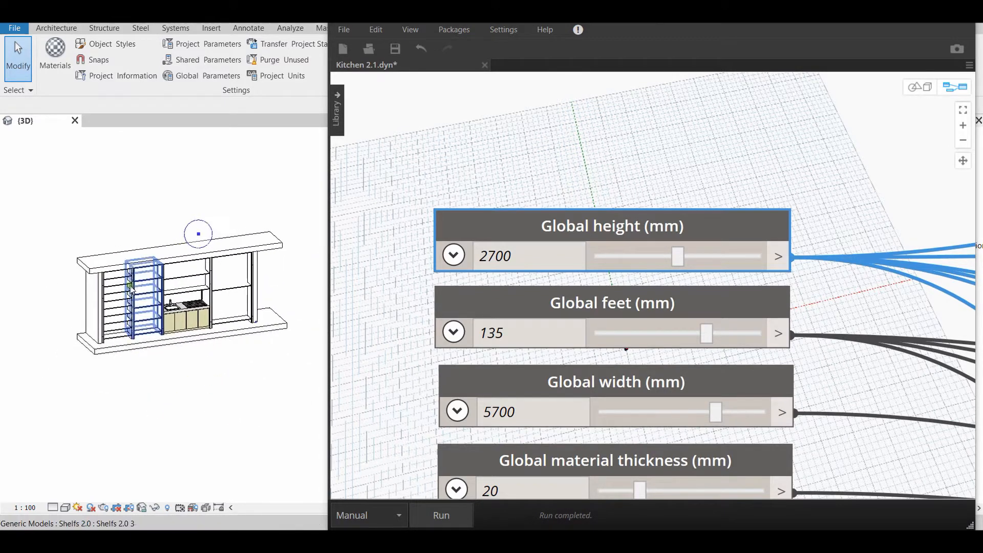
middle_click_drag(167, 400, 198, 410)
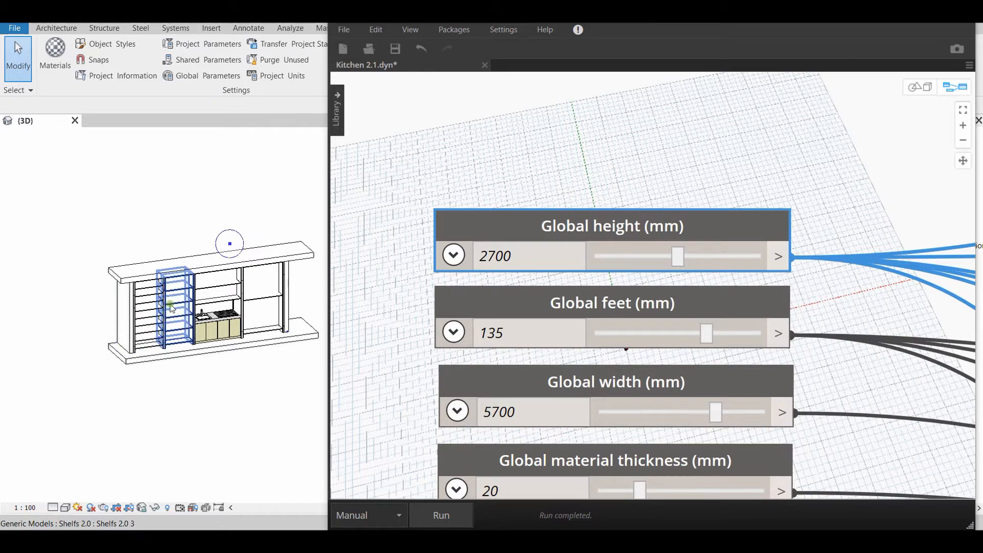
scroll(193, 395, "up", 2)
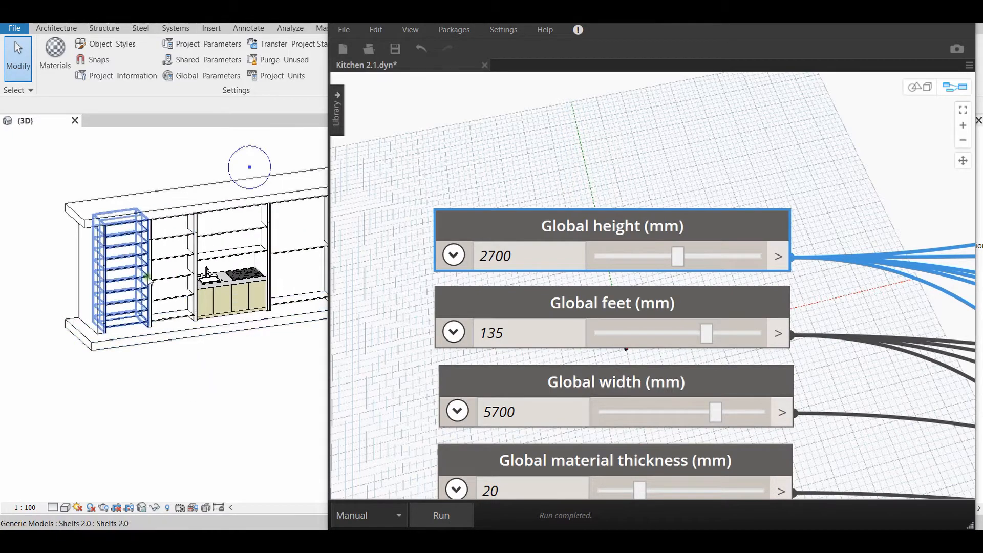
scroll(209, 290, "down", 1)
middle_click_drag(260, 357, 245, 372)
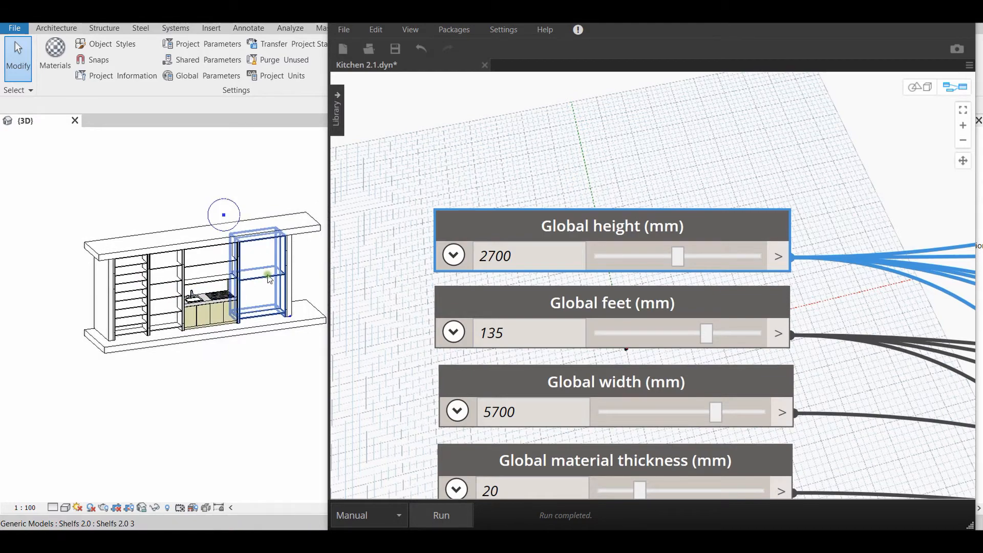
scroll(263, 355, "down", 1)
middle_click_drag(280, 366, 261, 368)
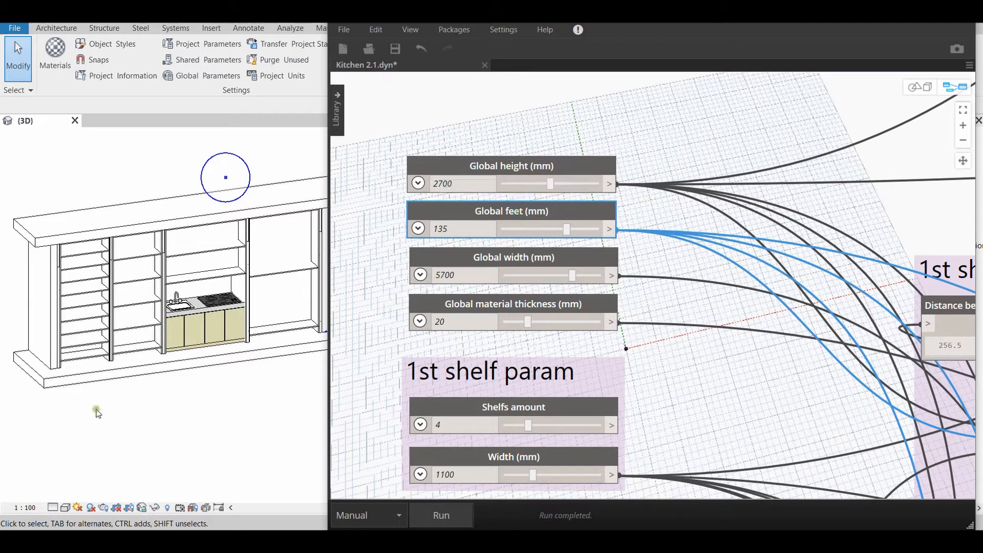
Inspect the feet and bottom shelves along the base of the kitchen units in the 3D view
scroll(97, 413, "up", 5)
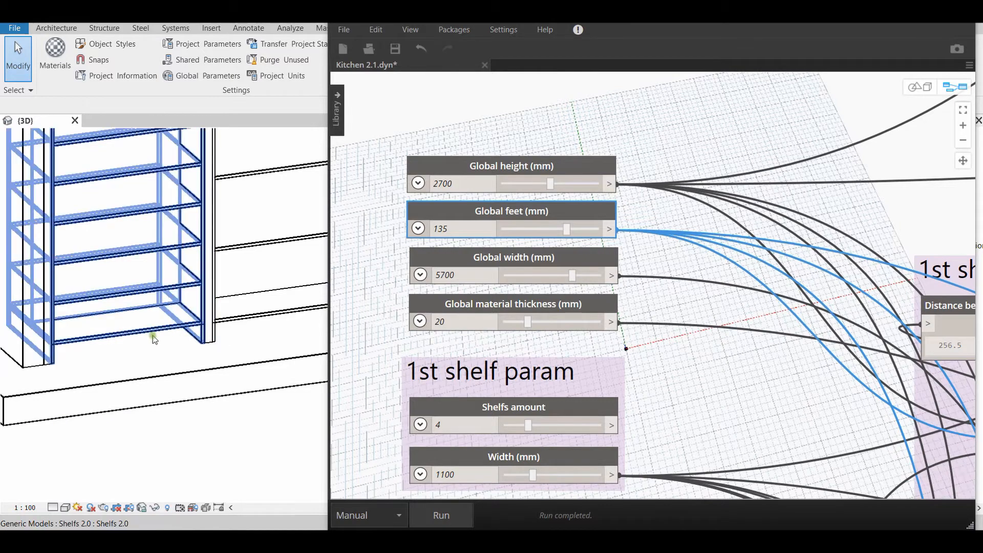
scroll(205, 363, "down", 4)
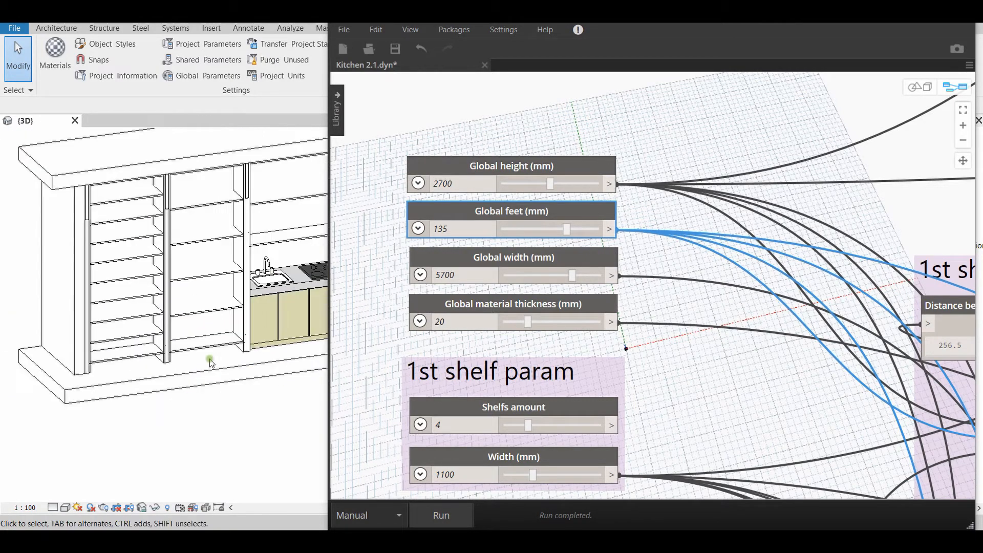
middle_click_drag(217, 388, 222, 414, "shift")
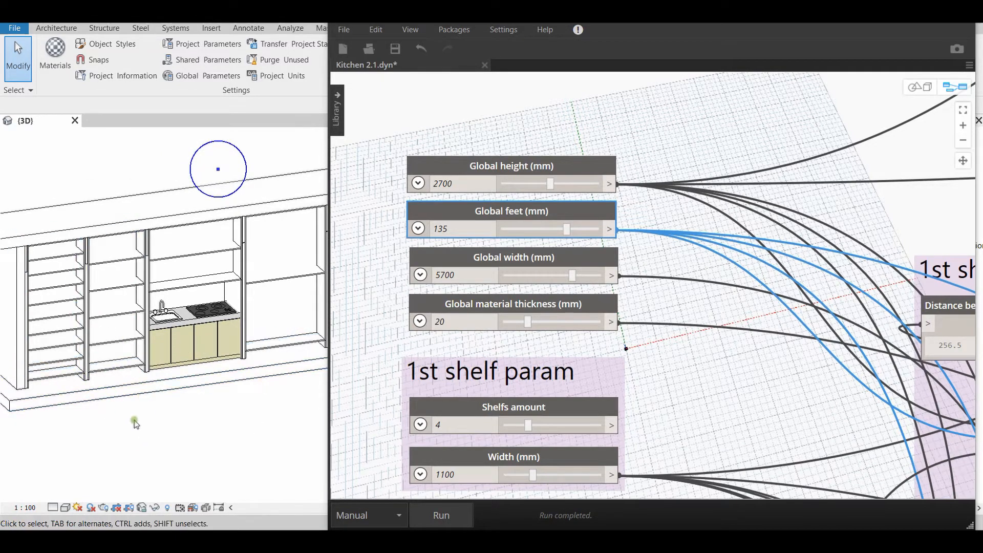
middle_click_drag(163, 415, 211, 401)
scroll(143, 375, "up", 4)
middle_click_drag(161, 378, 231, 382)
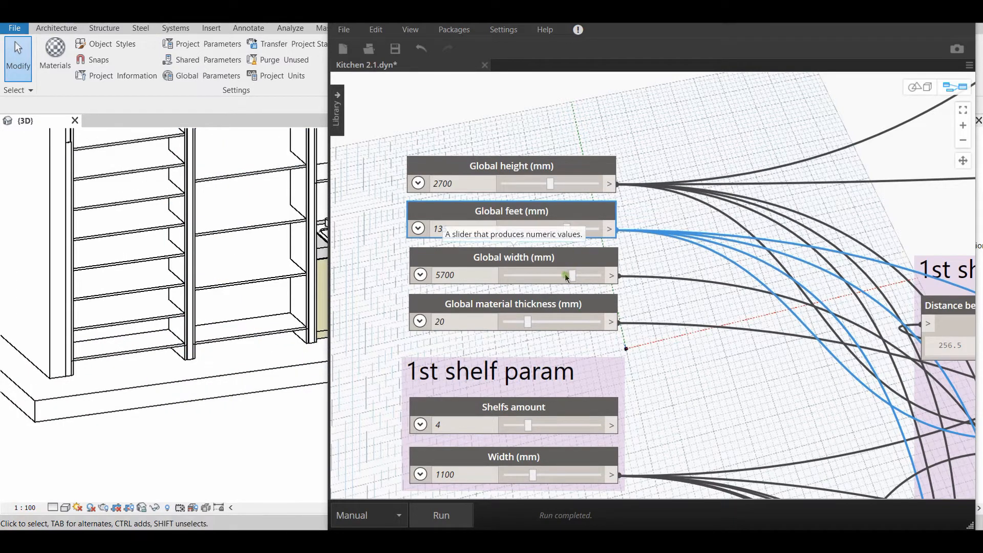
scroll(193, 401, "down", 3)
middle_click_drag(238, 418, 169, 411)
scroll(169, 411, "down", 2)
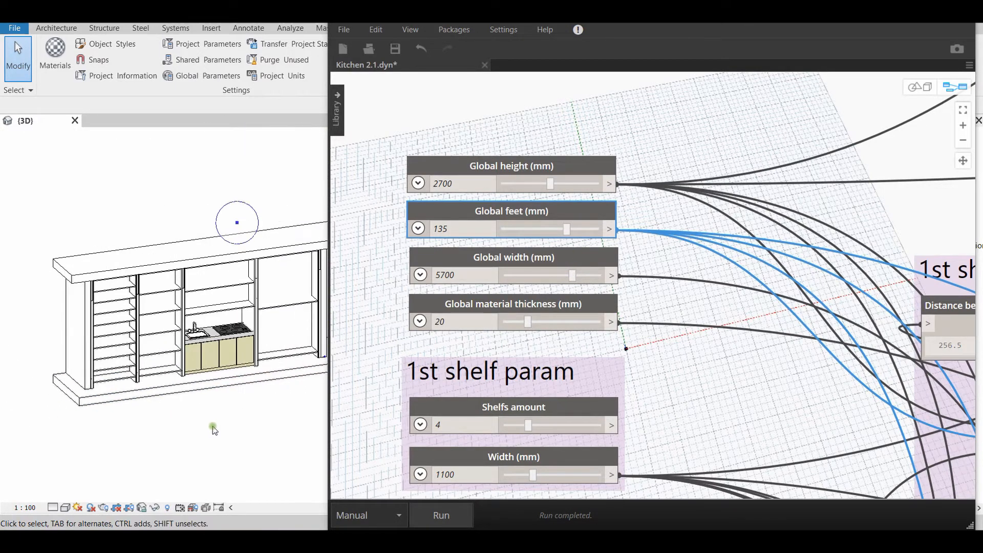
middle_click_drag(248, 408, 188, 404)
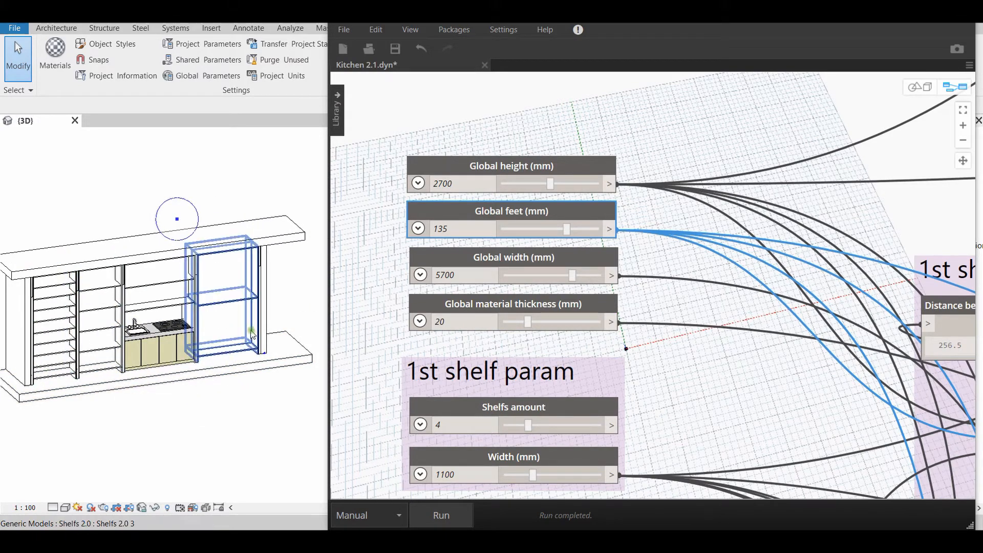
middle_click_drag(116, 407, 180, 399)
scroll(181, 399, "up", 2)
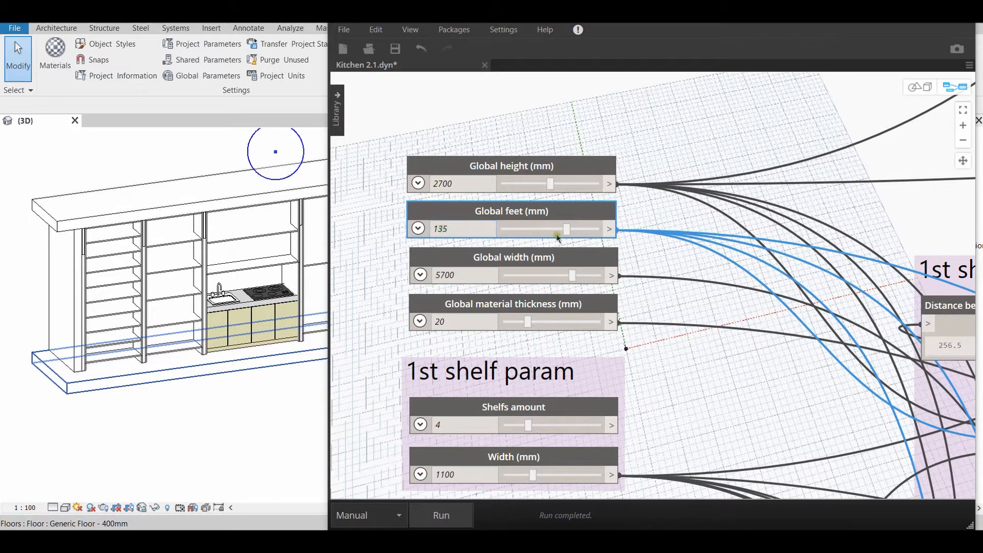
Set Global feet to 50 mm and run the graph with the unit bases in close view in Revit
left_click_drag(566, 231, 543, 233)
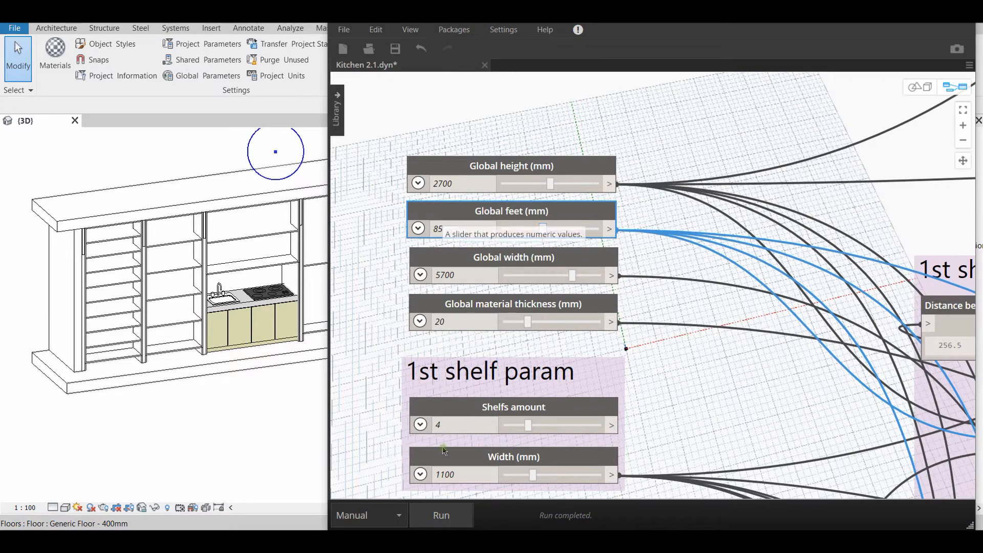
scroll(125, 354, "up", 5)
scroll(125, 354, "up", 2)
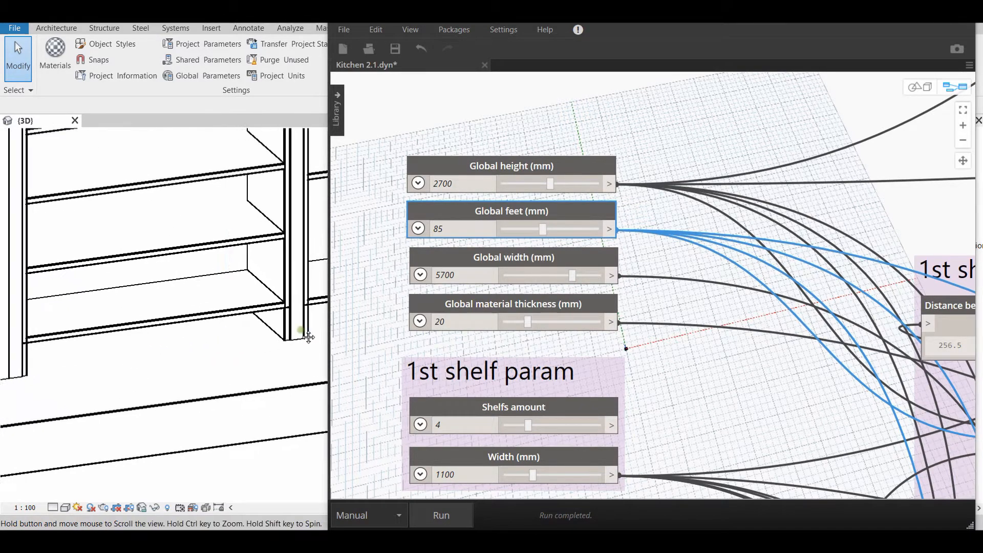
left_click_drag(542, 229, 527, 233)
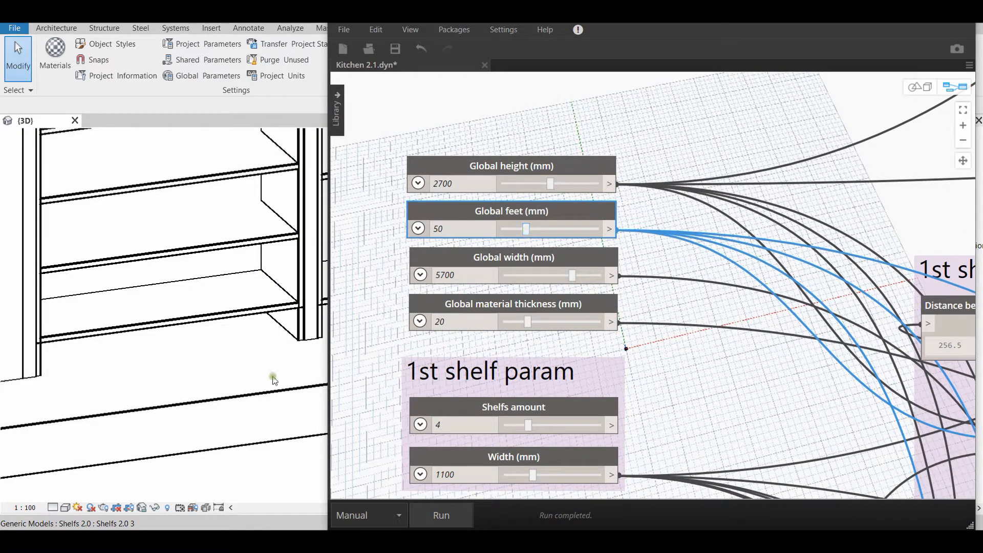
left_click(453, 512)
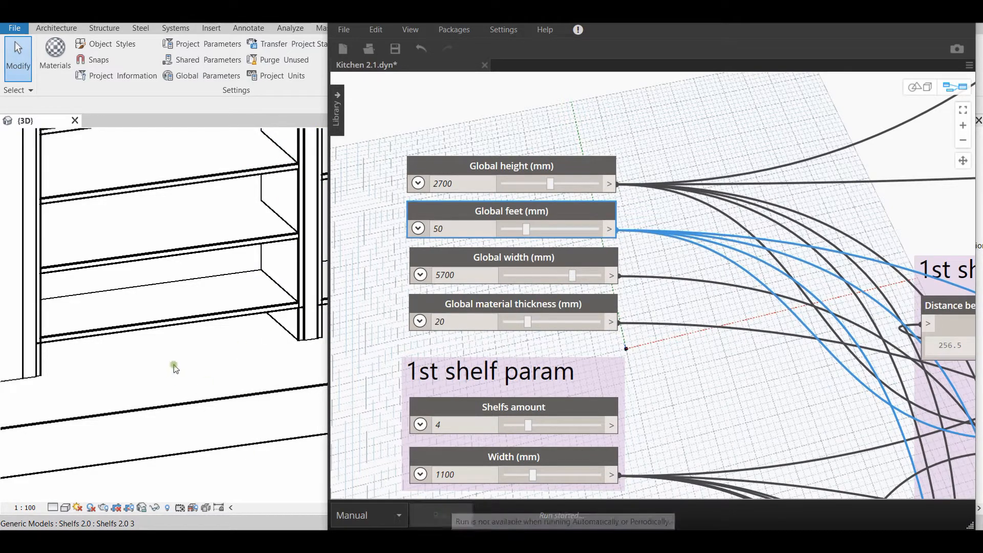
Inspect the shortened feet and bottom shelves along the base of the kitchen units in the 3D view
scroll(197, 348, "down", 5)
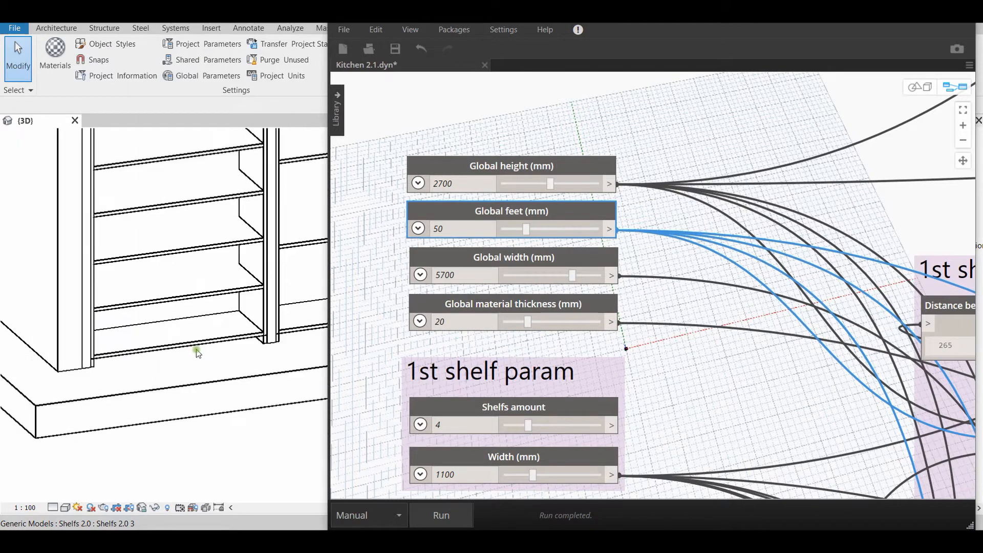
middle_click_drag(316, 329, 199, 331)
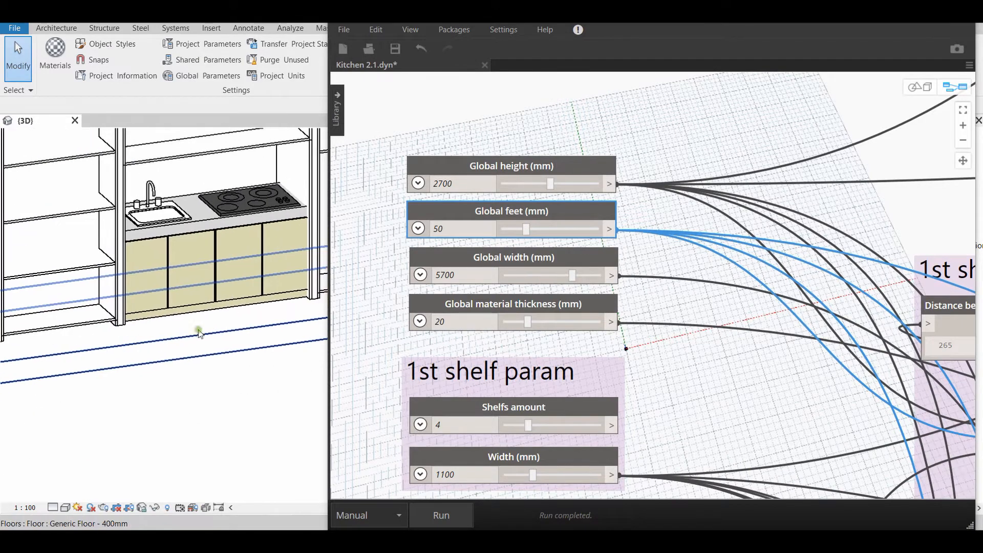
middle_click_drag(282, 313, 132, 330)
scroll(210, 346, "down", 2)
middle_click_drag(206, 351, 359, 387)
scroll(207, 393, "down", 2)
middle_click_drag(206, 393, 219, 365)
scroll(279, 366, "up", 1)
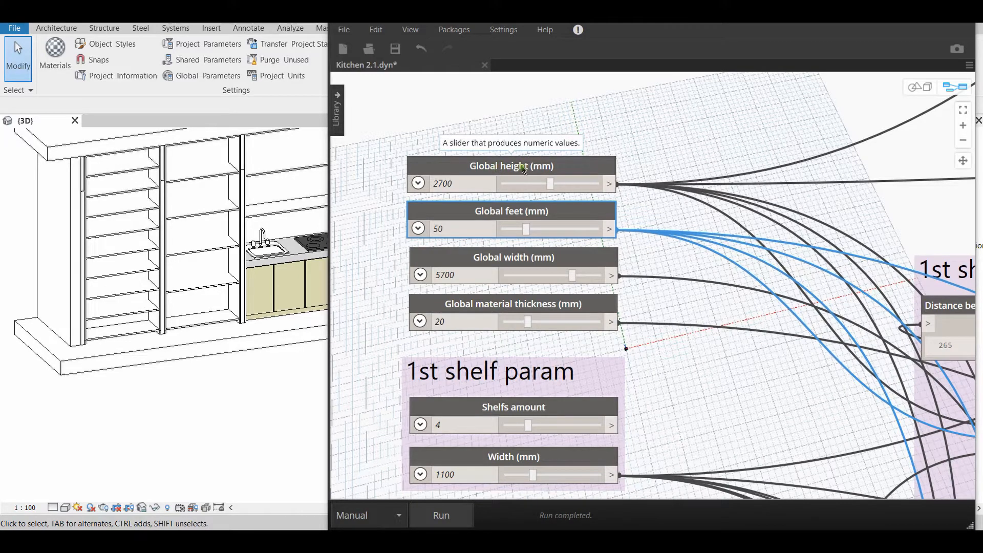
Set Global width to 4400 mm and run the graph with the whole kitchen in view in Revit
scroll(208, 358, "down", 4)
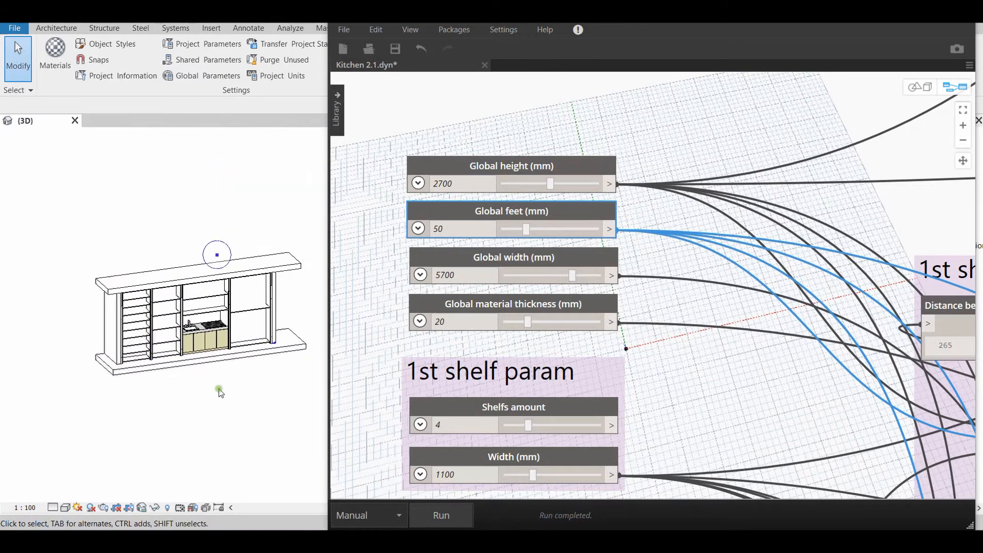
scroll(205, 397, "up", 3)
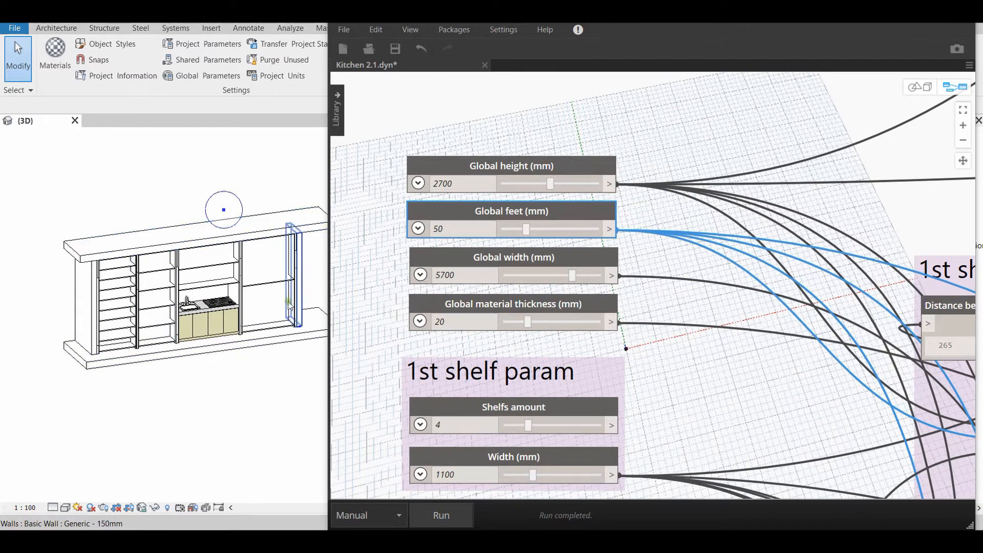
middle_click_drag(283, 401, 255, 406)
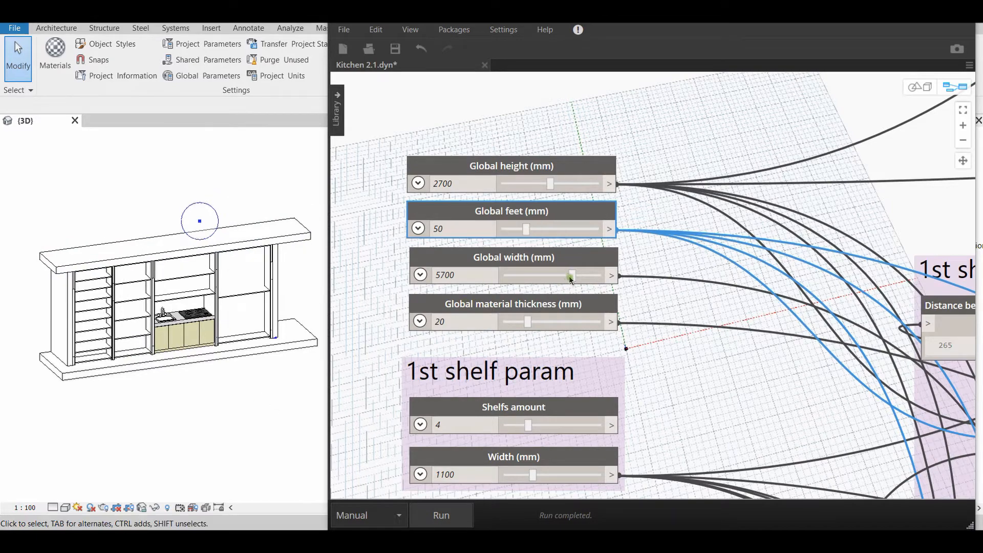
left_click_drag(572, 277, 551, 276)
left_click_drag(552, 276, 538, 276)
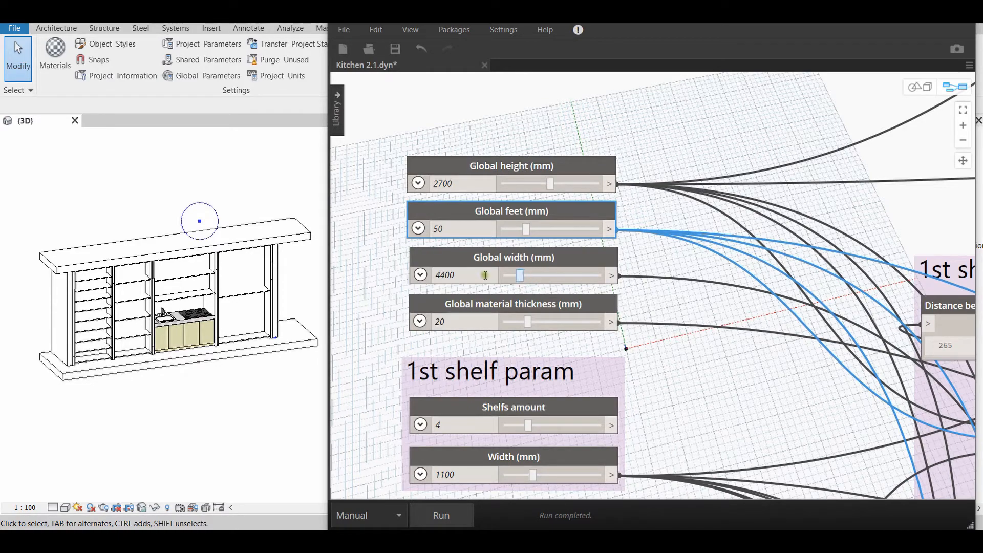
left_click(452, 517)
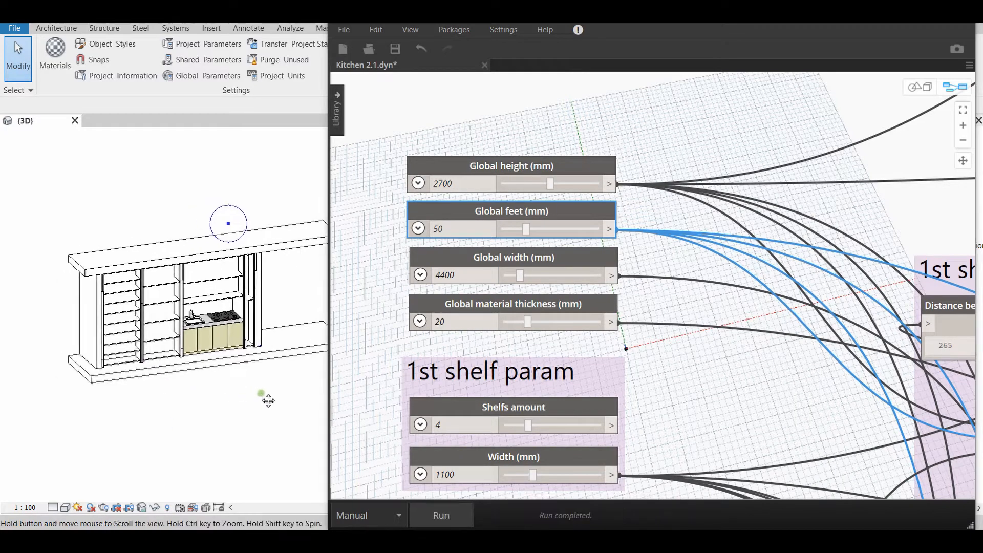
Examine the narrowed kitchen in the 3D view, comparing the end shelf unit beside the cooktop with the other units
scroll(263, 398, "up", 5)
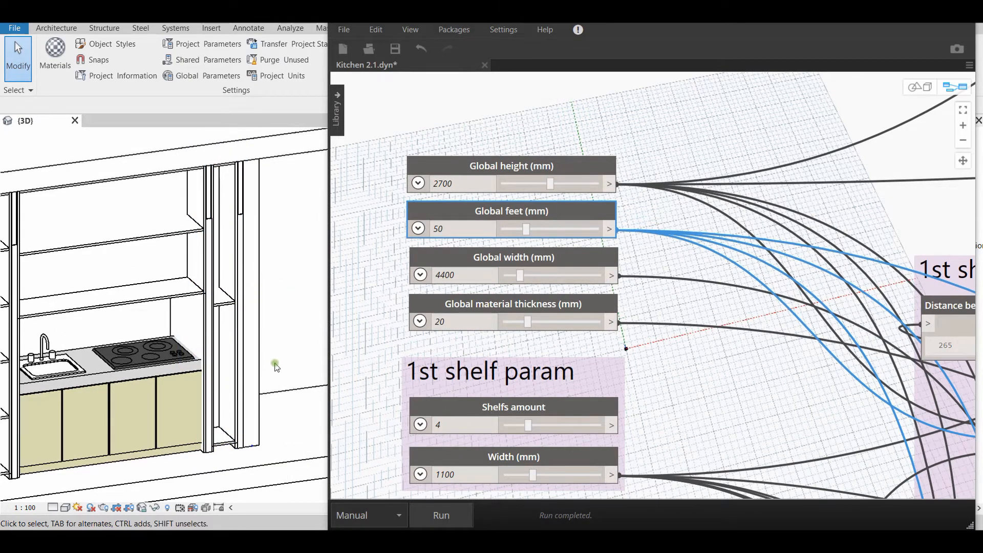
scroll(230, 262, "down", 5)
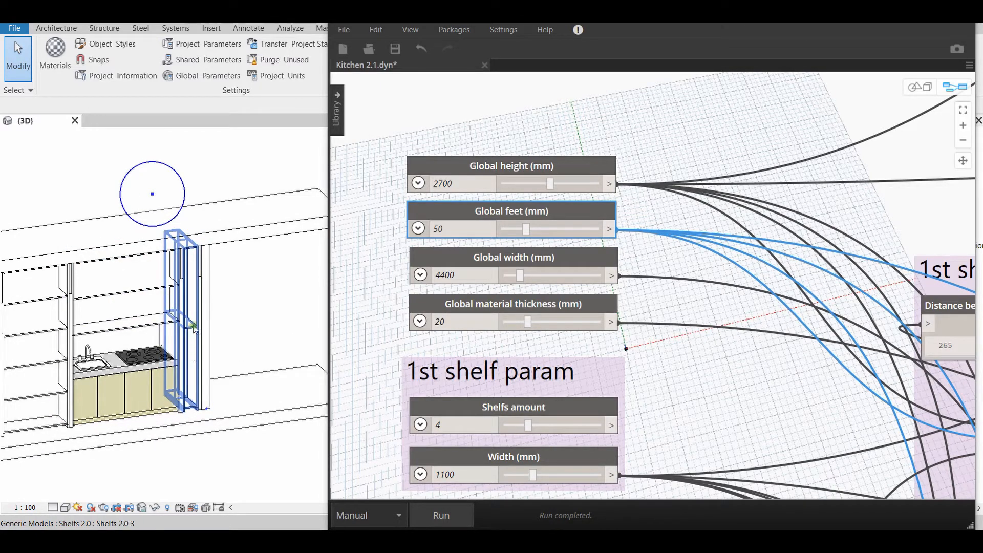
scroll(226, 278, "down", 5)
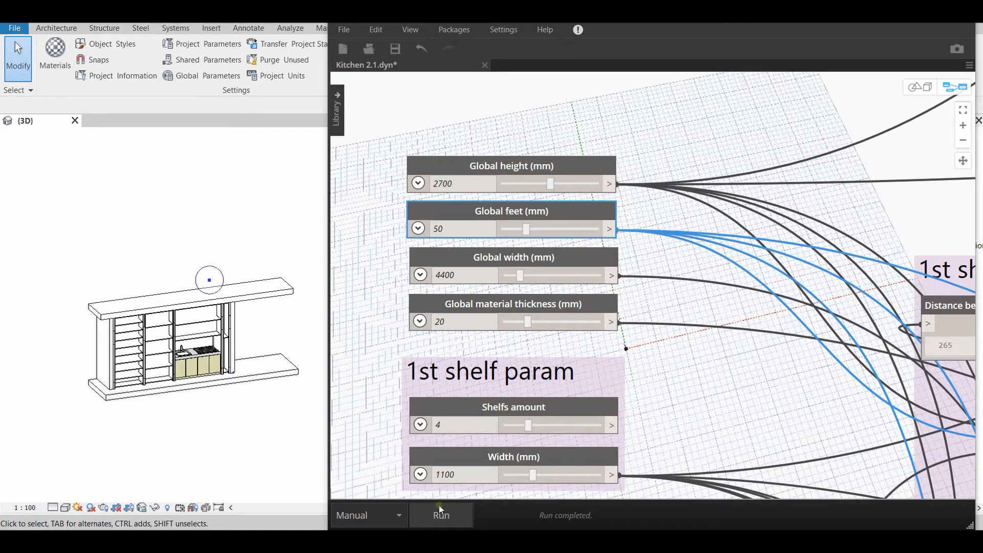
middle_click_drag(265, 410, 282, 404)
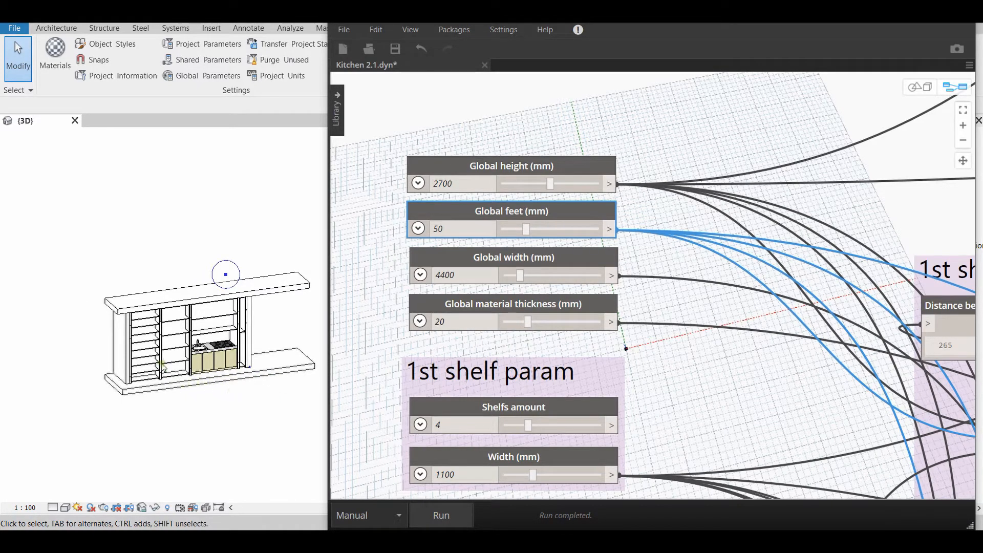
scroll(160, 374, "up", 2)
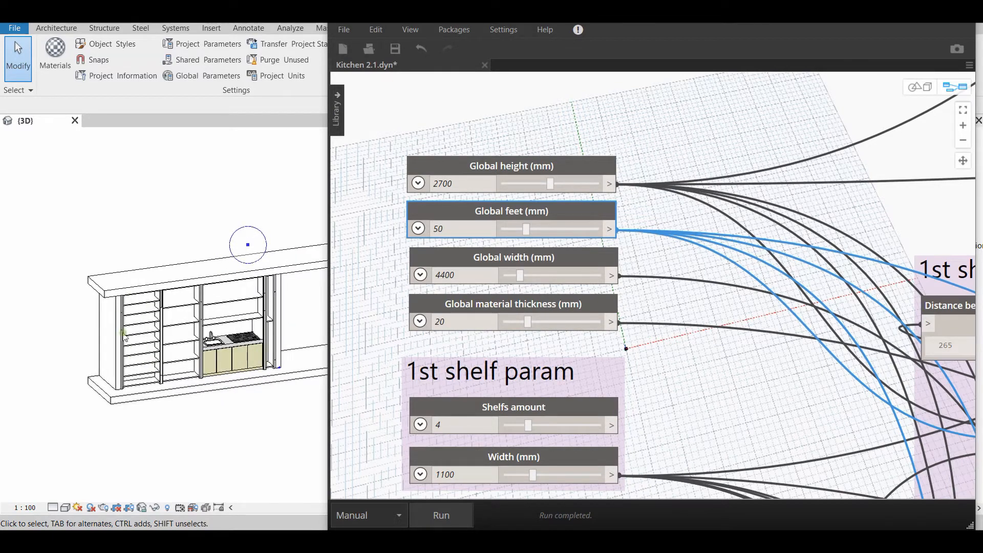
scroll(126, 336, "up", 2)
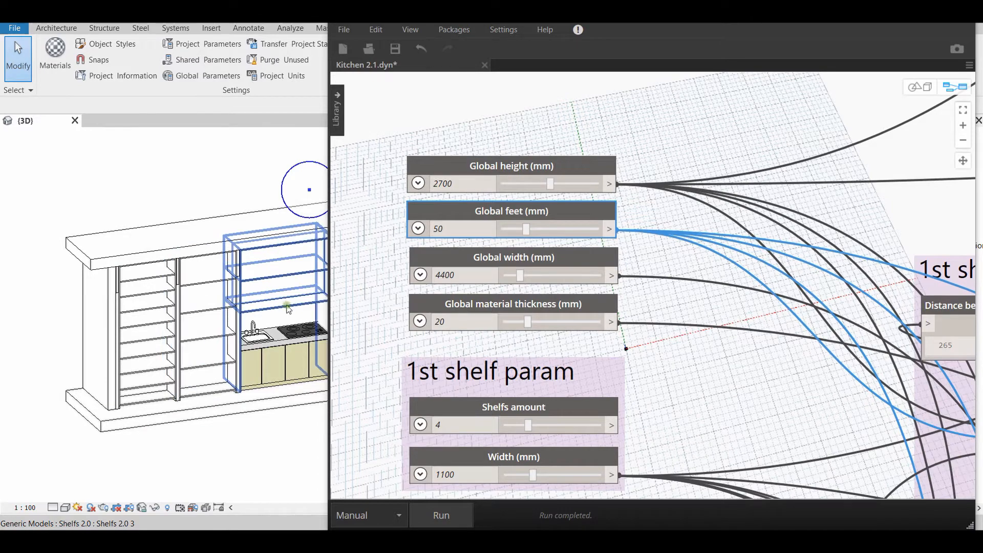
scroll(215, 312, "down", 1)
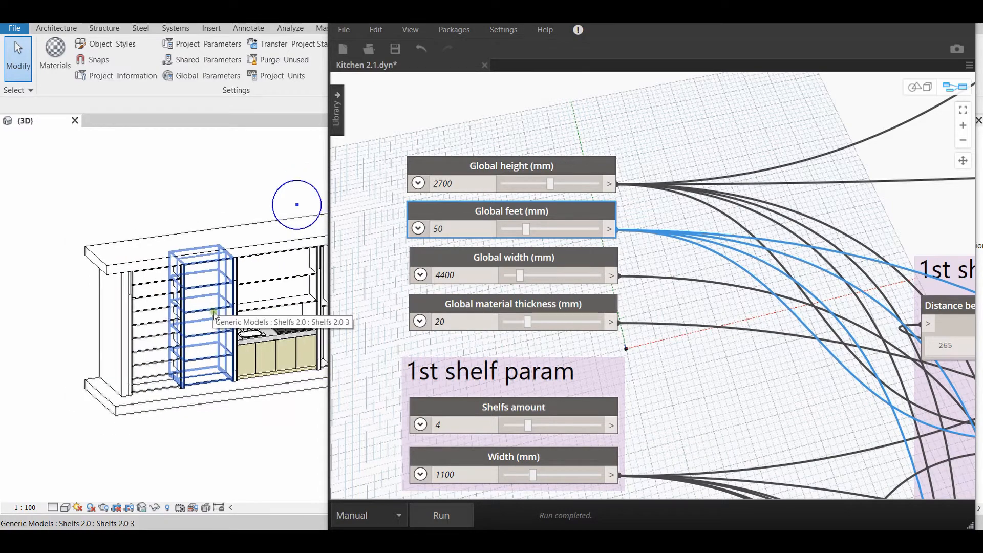
middle_click_drag(289, 318, 225, 332)
middle_click_drag(270, 402, 241, 404)
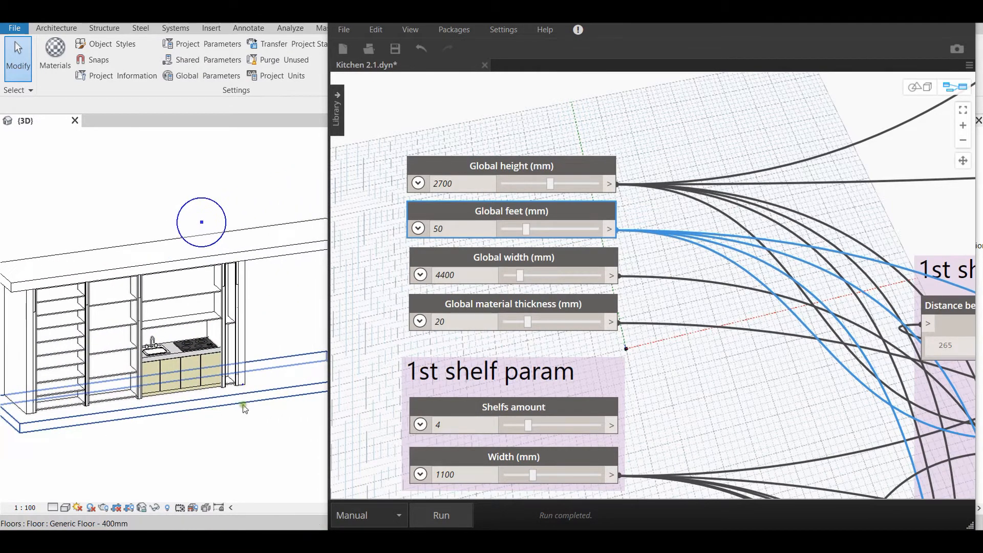
scroll(241, 405, "down", 1)
middle_click_drag(267, 448, 280, 431)
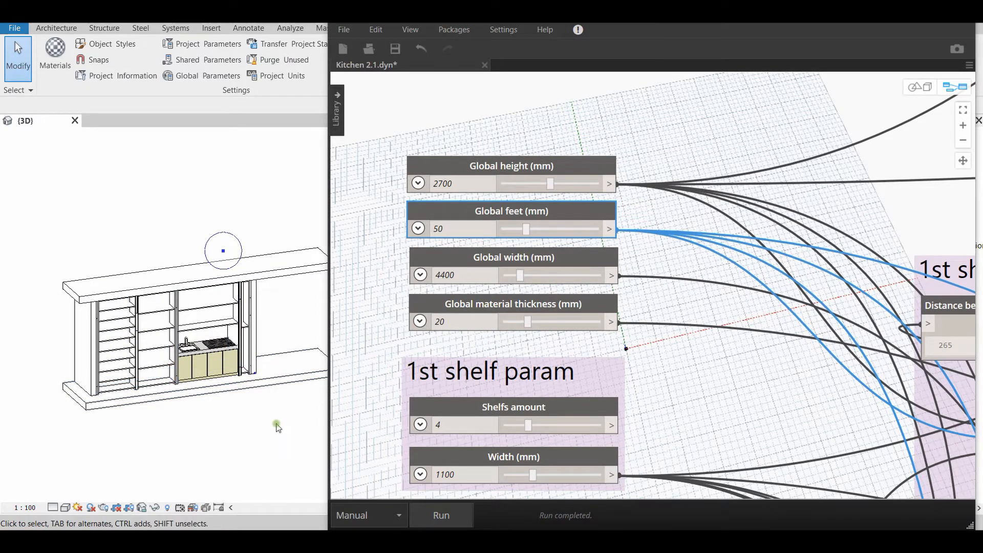
middle_click_drag(287, 415, 257, 388)
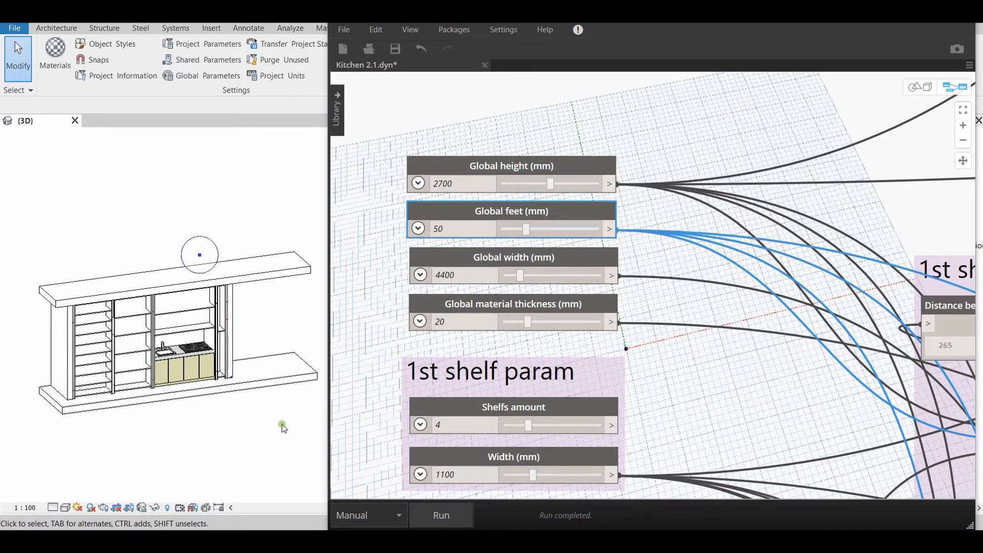
Examine the material thickness of the shelves and frame rails in close view in Revit
scroll(222, 334, "up", 4)
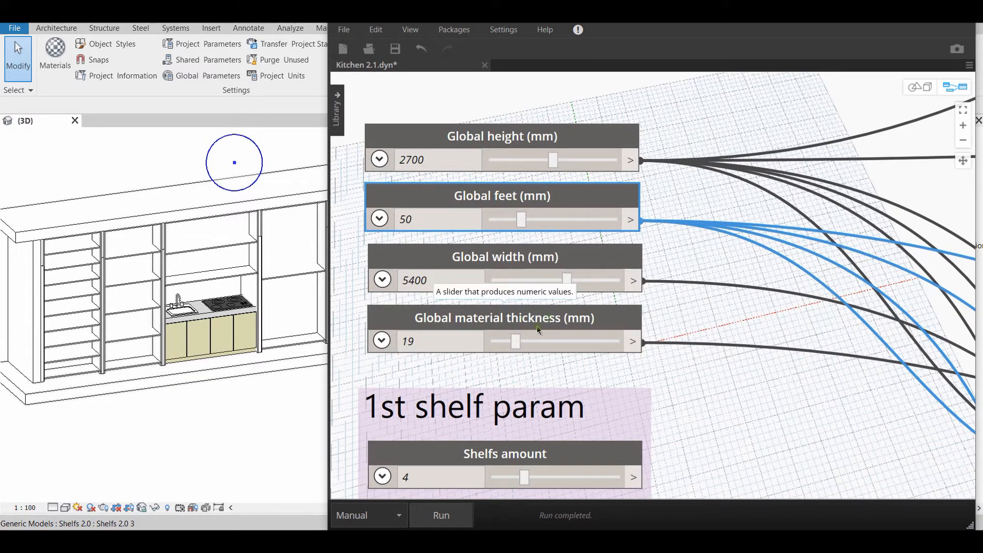
scroll(225, 375, "up", 5)
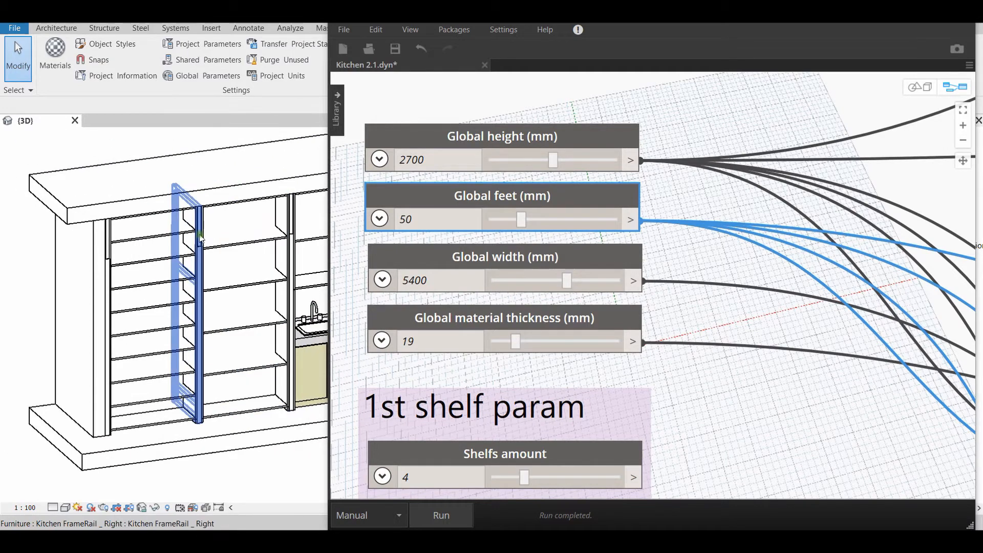
scroll(174, 231, "up", 5)
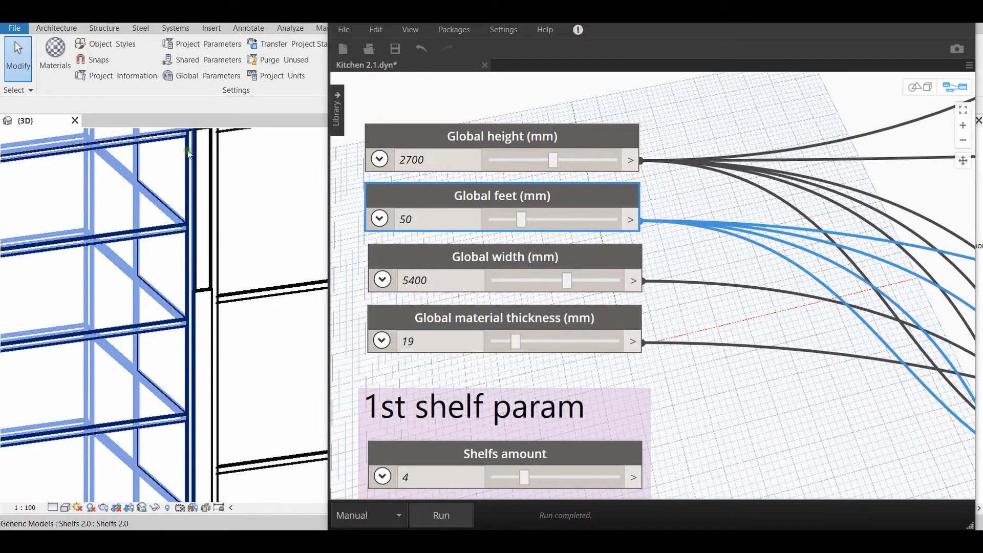
scroll(179, 228, "down", 4)
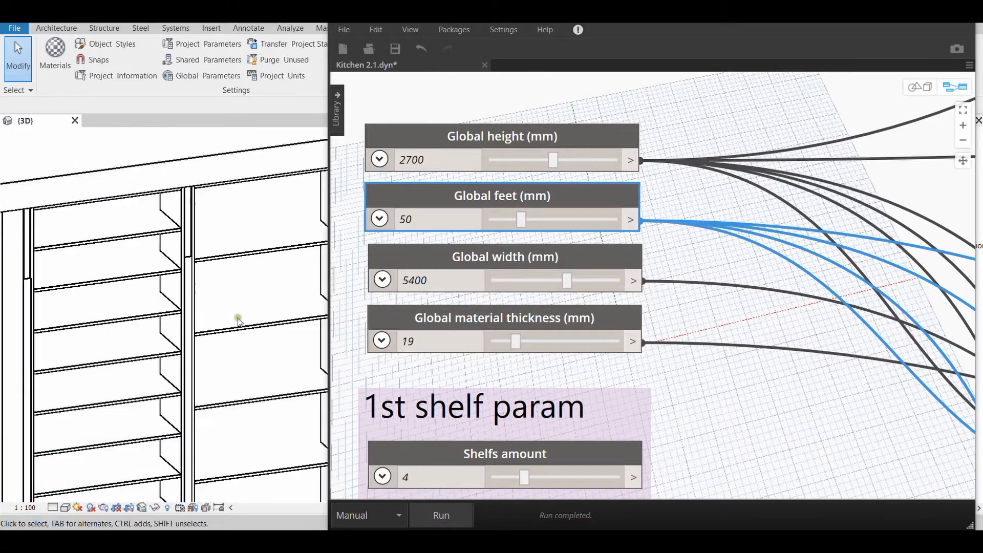
middle_click_drag(253, 332, 165, 337)
scroll(197, 295, "down", 2)
middle_click_drag(287, 392, 325, 335)
Set Global material thickness to 32 mm and run the graph with the frame beside the sink in close view
left_click_drag(517, 343, 490, 346)
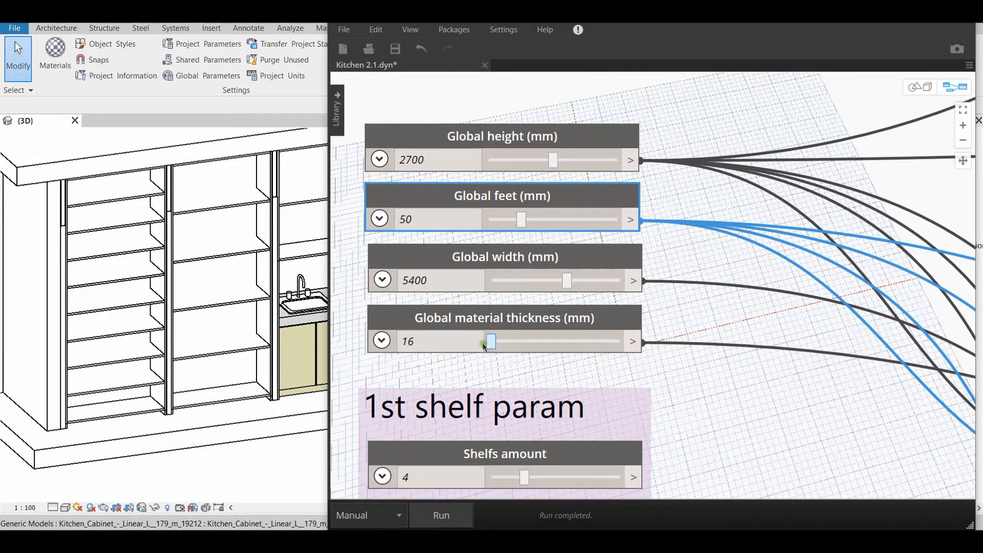
left_click_drag(490, 346, 635, 343)
scroll(225, 382, "down", 2)
scroll(226, 381, "down", 2)
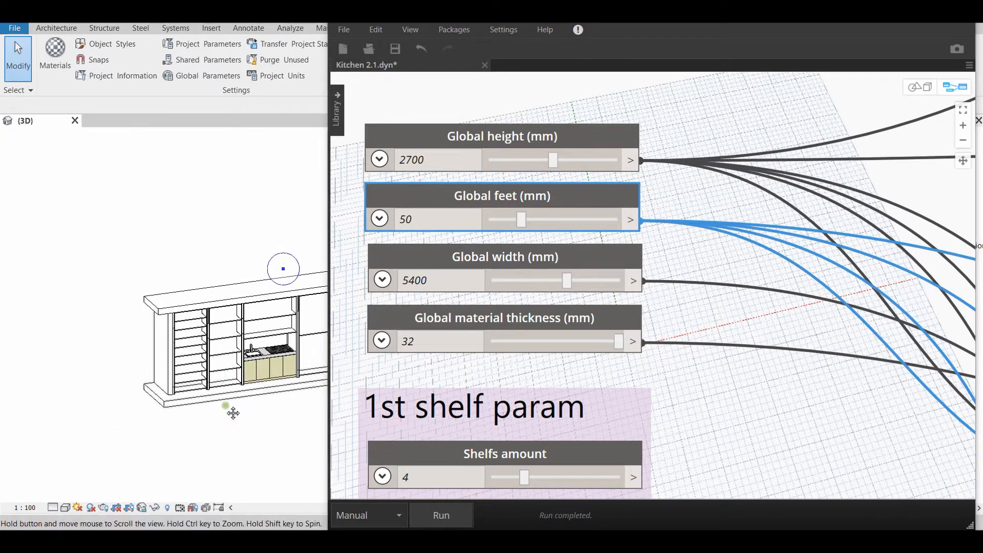
middle_click_drag(266, 429, 201, 413)
scroll(241, 406, "down", 1)
scroll(195, 378, "up", 3)
scroll(213, 322, "up", 4)
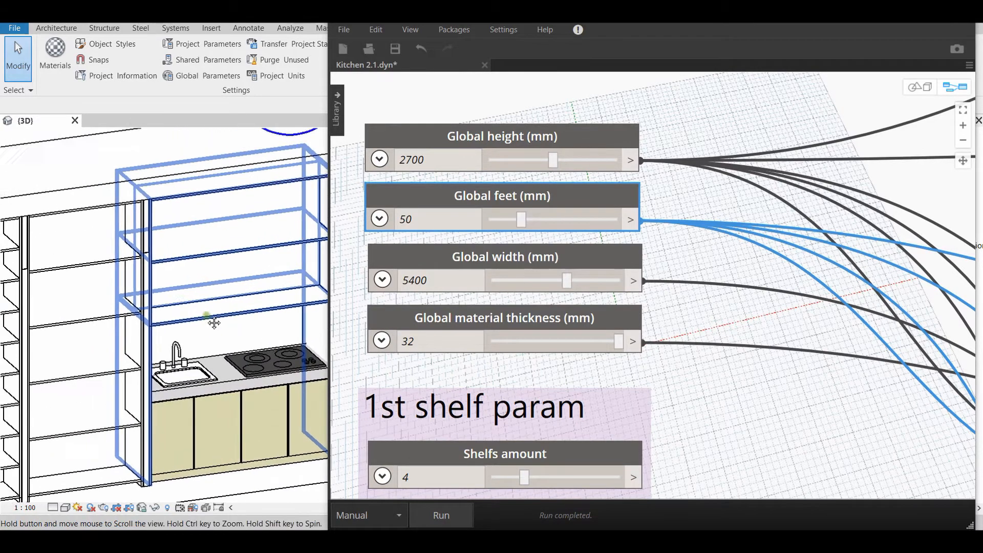
scroll(214, 322, "up", 6)
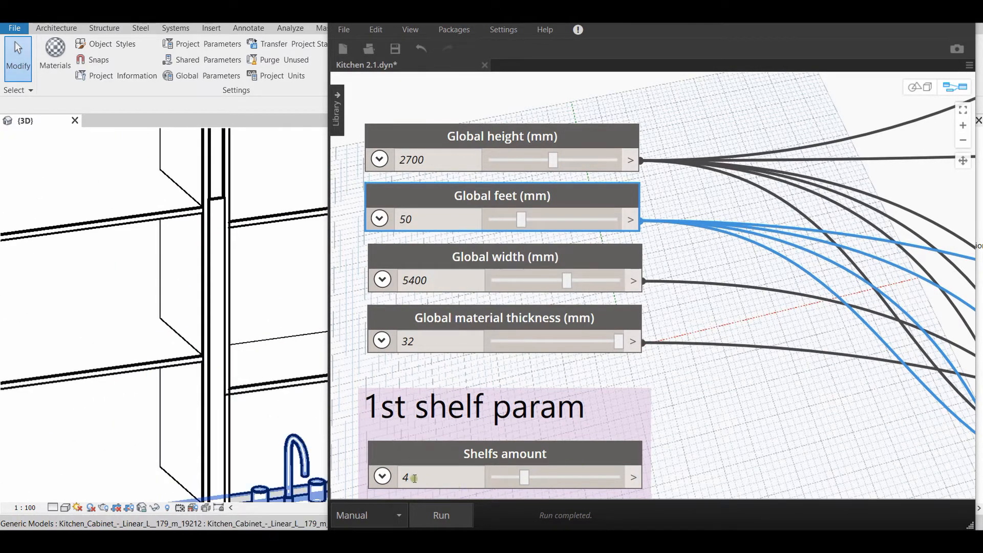
left_click(439, 515)
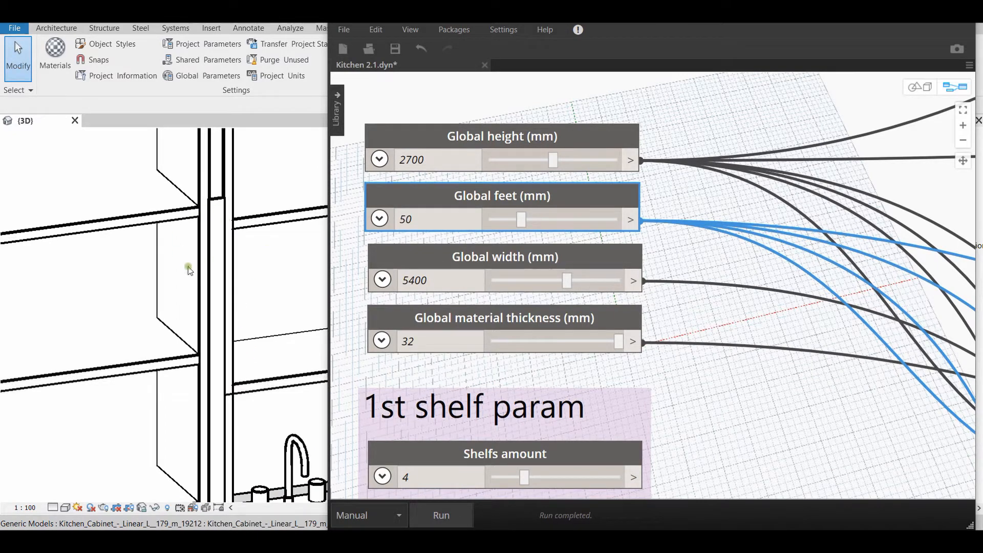
Set Global material thickness to 20 mm, run the graph and view the whole kitchen in Revit
left_click_drag(618, 341, 522, 341)
left_click(440, 515)
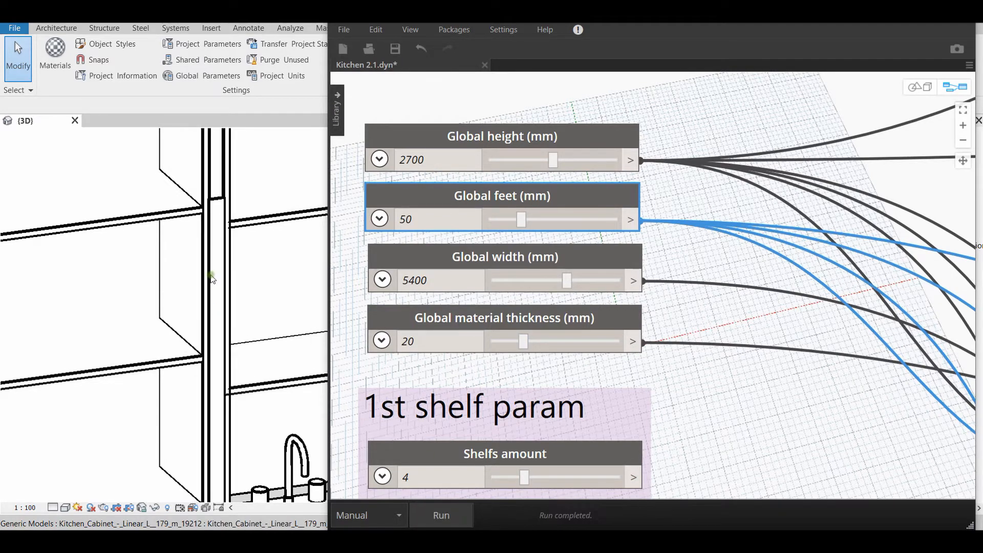
scroll(211, 276, "down", 5)
middle_click_drag(247, 308, 246, 272)
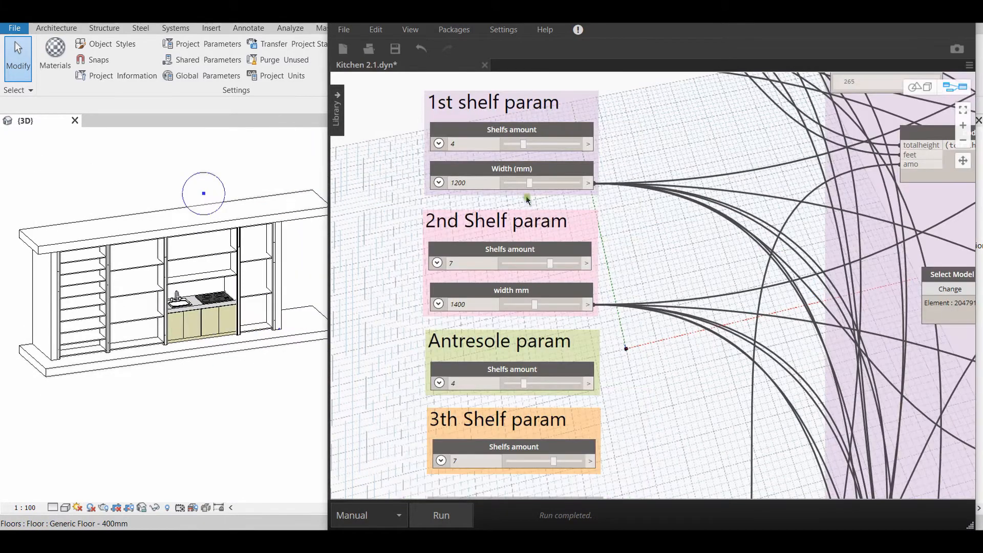
Set the Width of the 1st shelf to 800 mm and run the graph
scroll(527, 196, "up", 3)
scroll(537, 228, "up", 4)
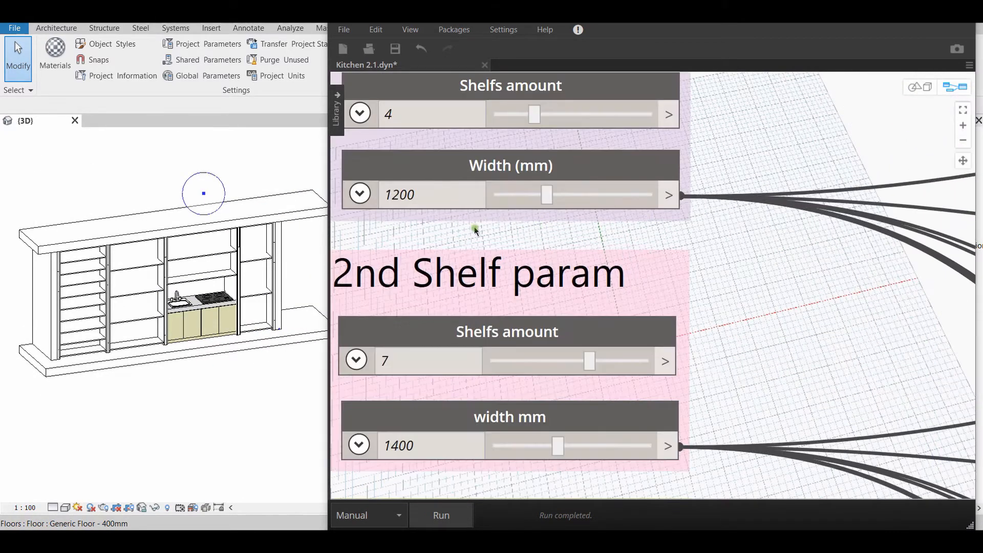
middle_click_drag(489, 264, 535, 362)
scroll(534, 358, "down", 2)
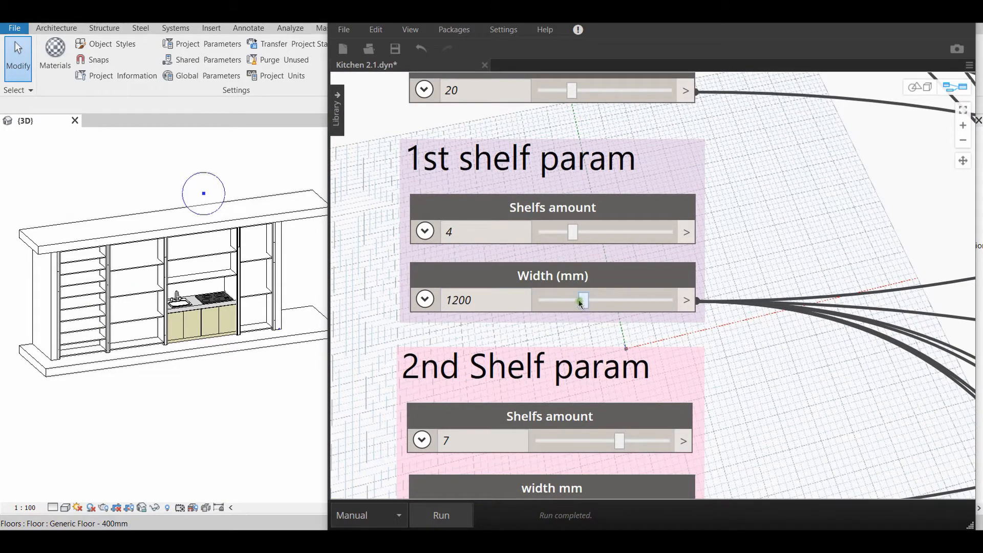
left_click_drag(581, 303, 562, 306)
left_click(441, 515)
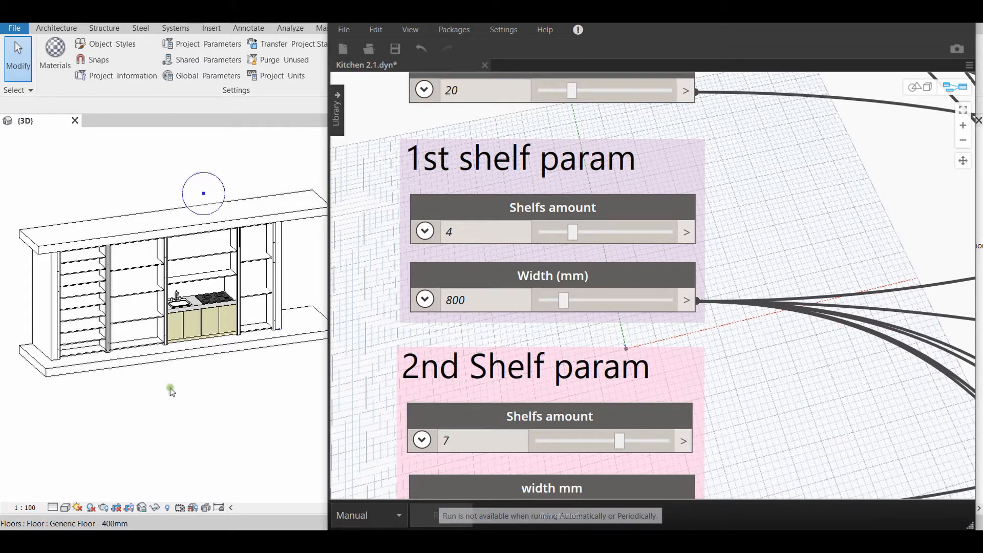
Set the width of the 2nd shelf to 1000 mm, run the graph and view the resized units in Revit
scroll(476, 381, "down", 5)
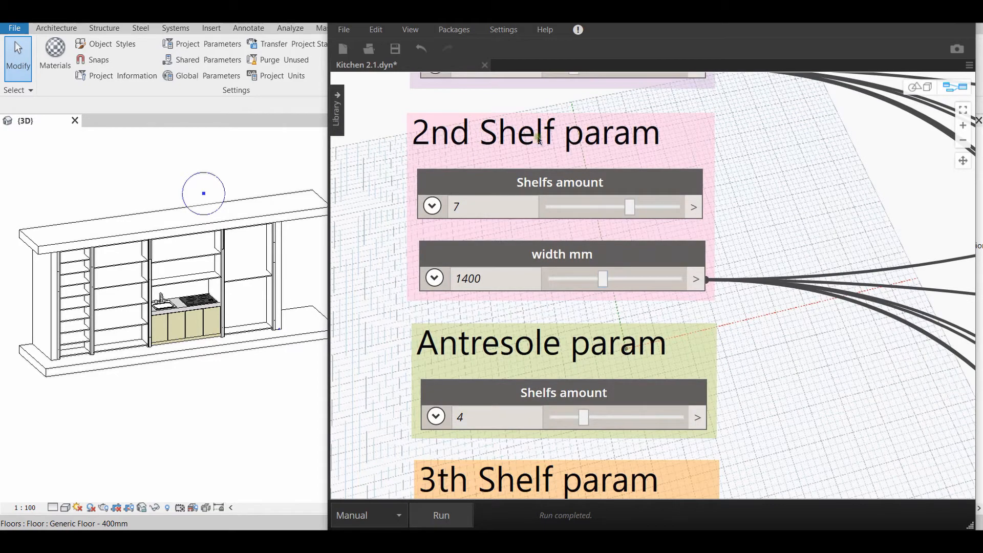
left_click_drag(604, 280, 582, 279)
left_click(443, 515)
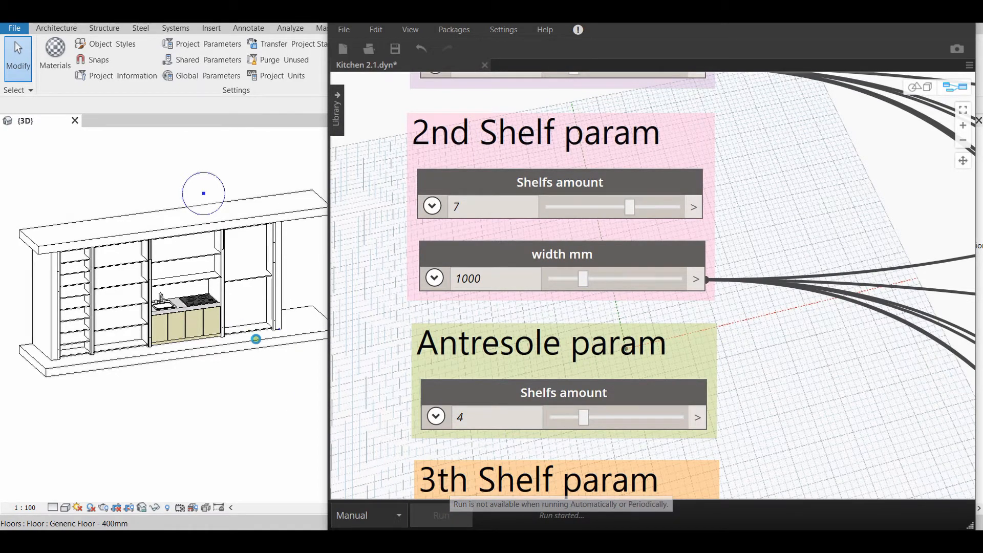
middle_click_drag(287, 413, 298, 427)
scroll(251, 286, "up", 1)
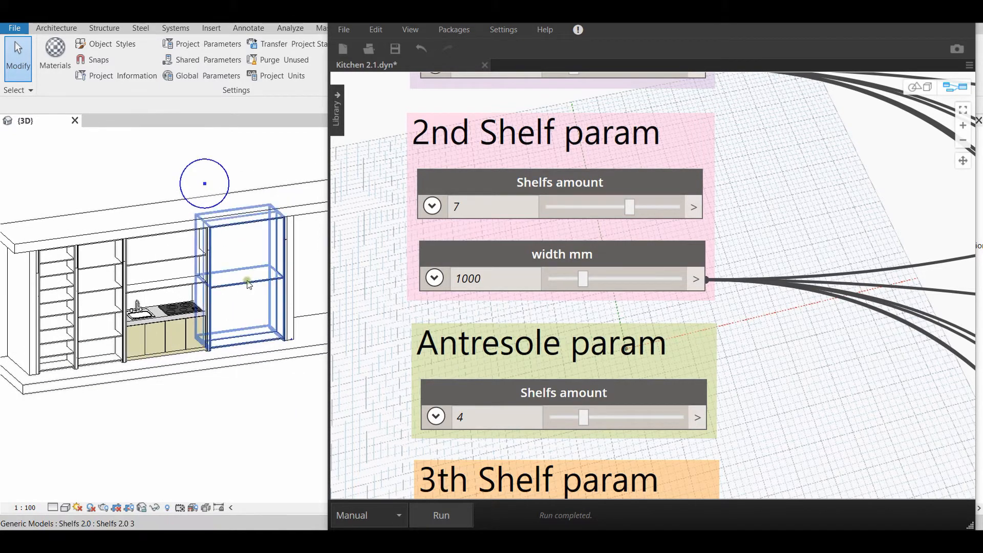
scroll(238, 289, "down", 2)
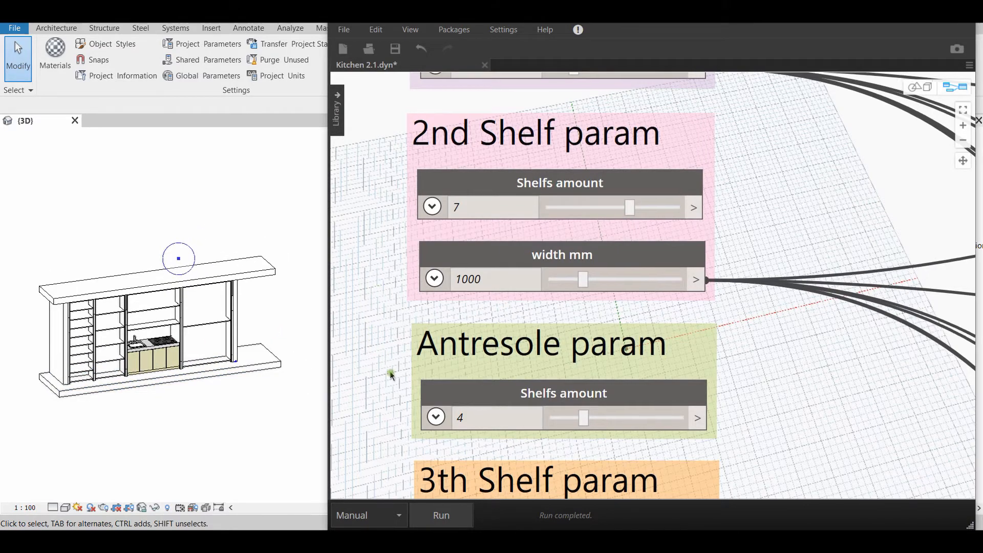
Examine the Global width value in the graph, followed by the shelf and attractor point position parameters
scroll(390, 370, "down", 3)
middle_click_drag(435, 223, 369, 373)
scroll(444, 329, "up", 5)
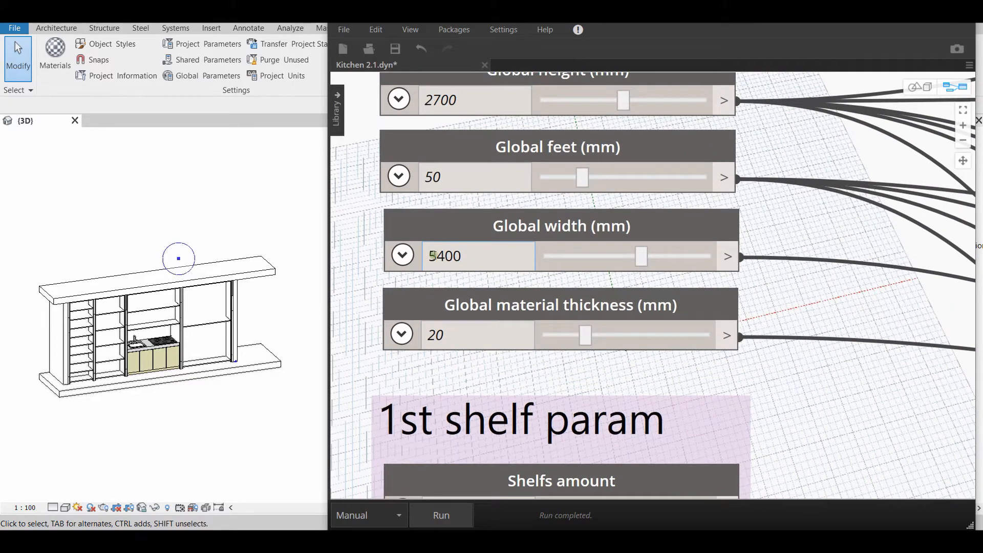
double_click(442, 259)
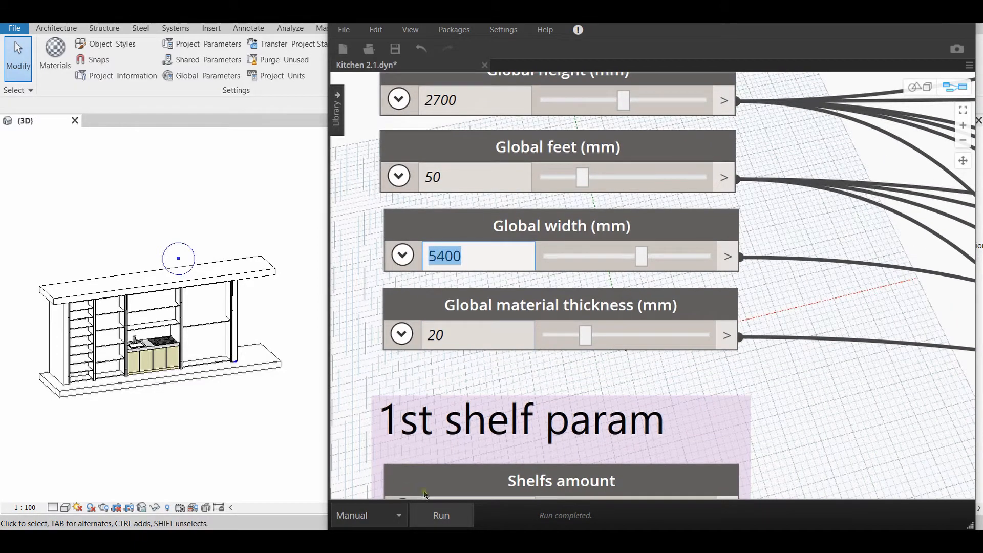
scroll(582, 385, "down", 6)
middle_click_drag(581, 395, 634, 279)
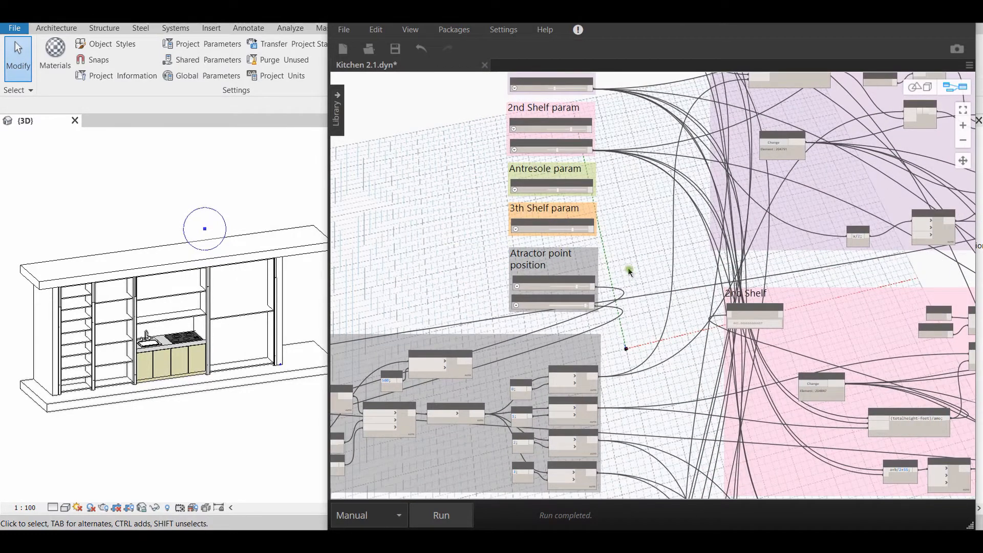
scroll(612, 258, "up", 5)
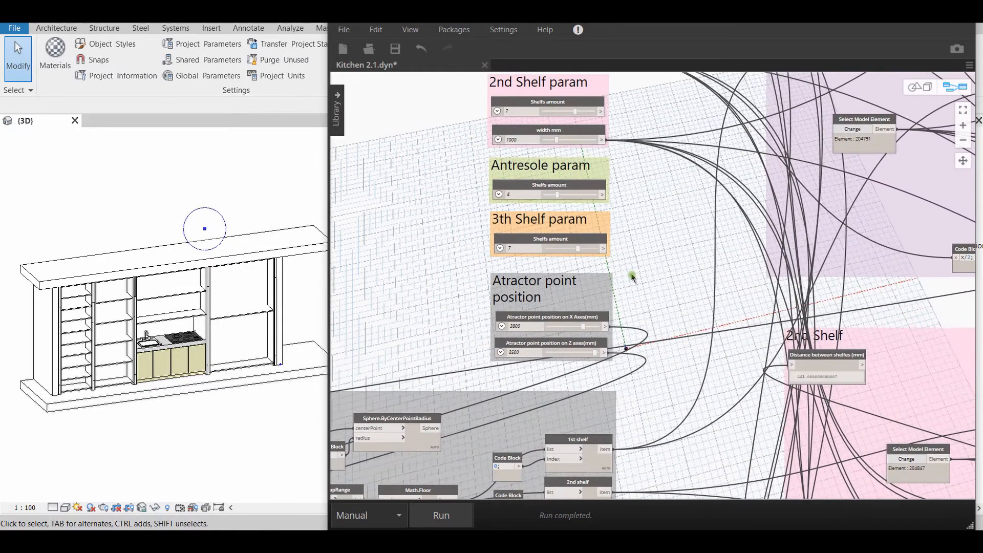
scroll(541, 330, "down", 3)
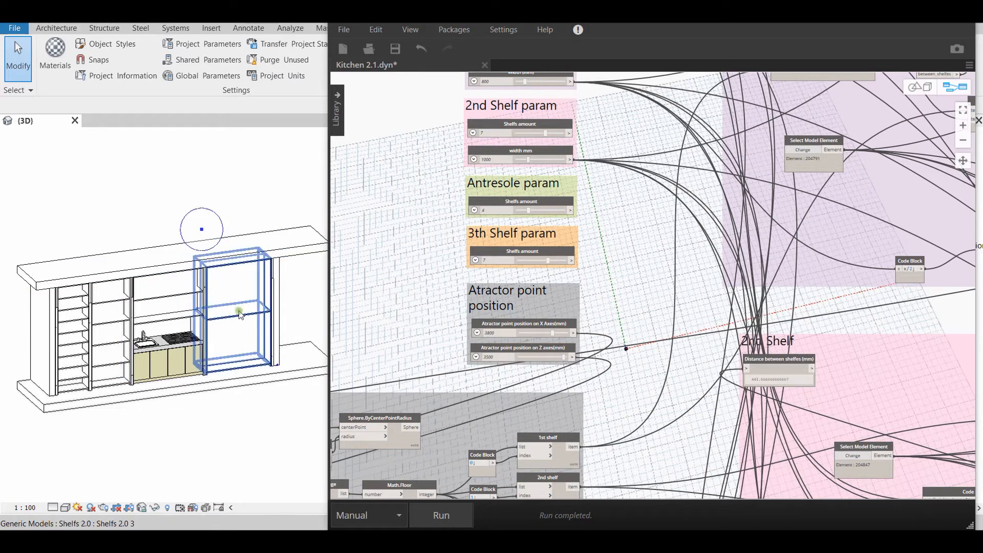
Examine how the shelves are distributed across the kitchen units relative to the attractor point in the 3D view
left_click(165, 297)
left_click(155, 290)
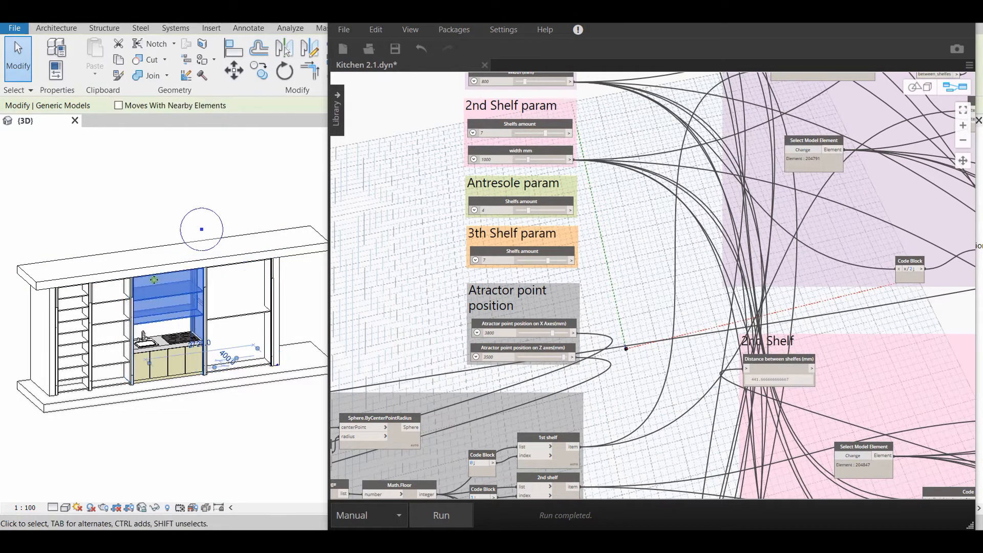
left_click(123, 224)
scroll(166, 300, "up", 1)
middle_click_drag(185, 328, 220, 336)
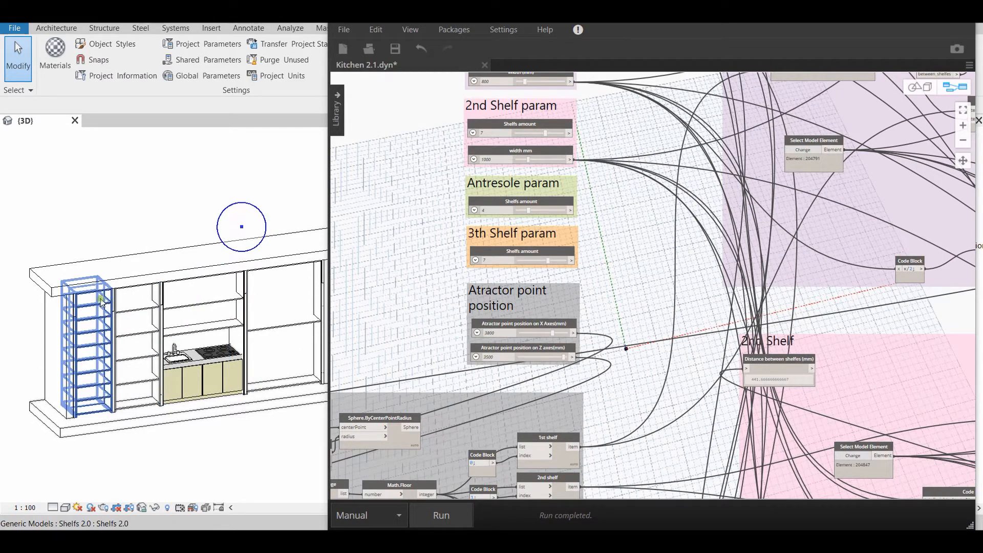
middle_click_drag(180, 318, 137, 325)
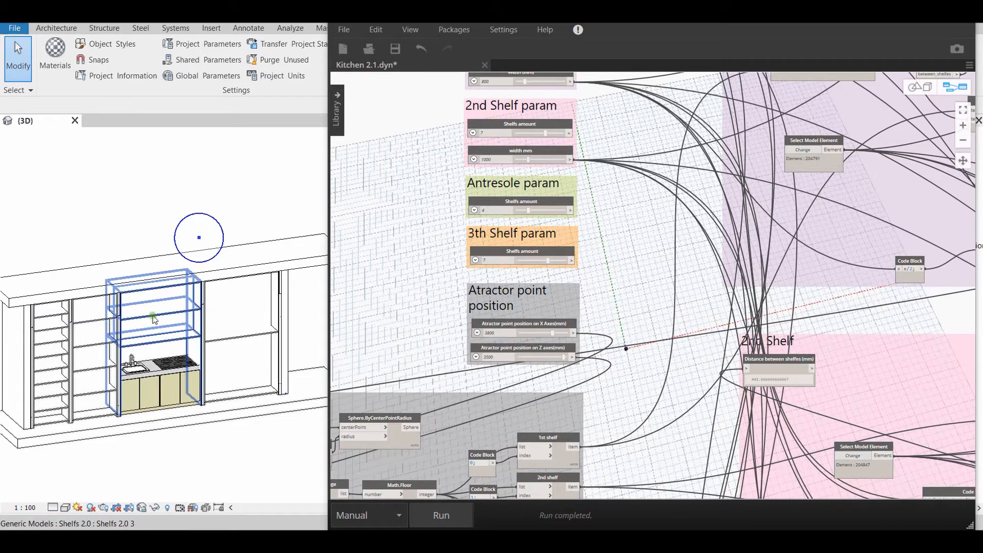
middle_click_drag(216, 399, 239, 393)
scroll(508, 389, "down", 1)
scroll(519, 355, "up", 5)
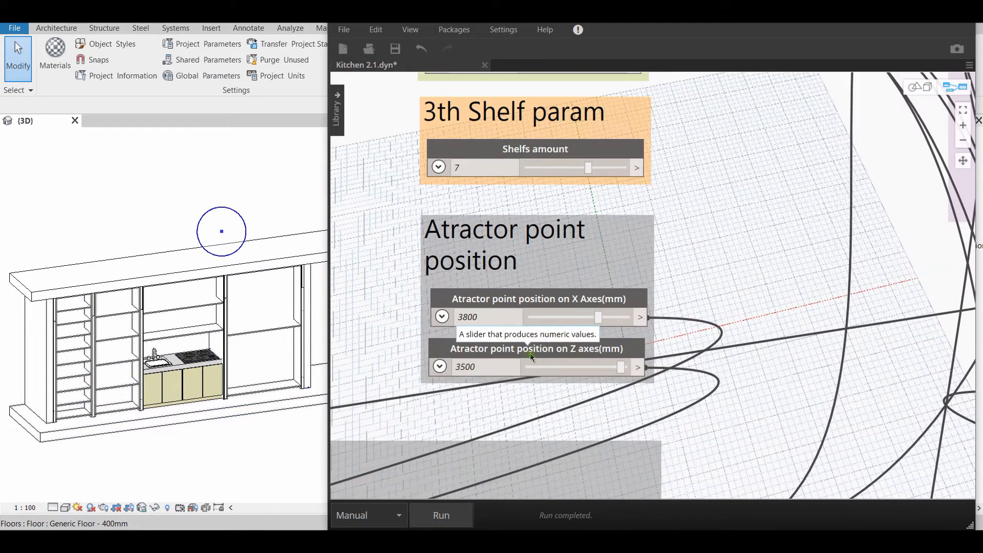
Set the attractor point position on the X axis to -3400 mm, run the graph and view the redistributed shelves in Revit
middle_click_drag(534, 353, 560, 371)
scroll(530, 376, "up", 3)
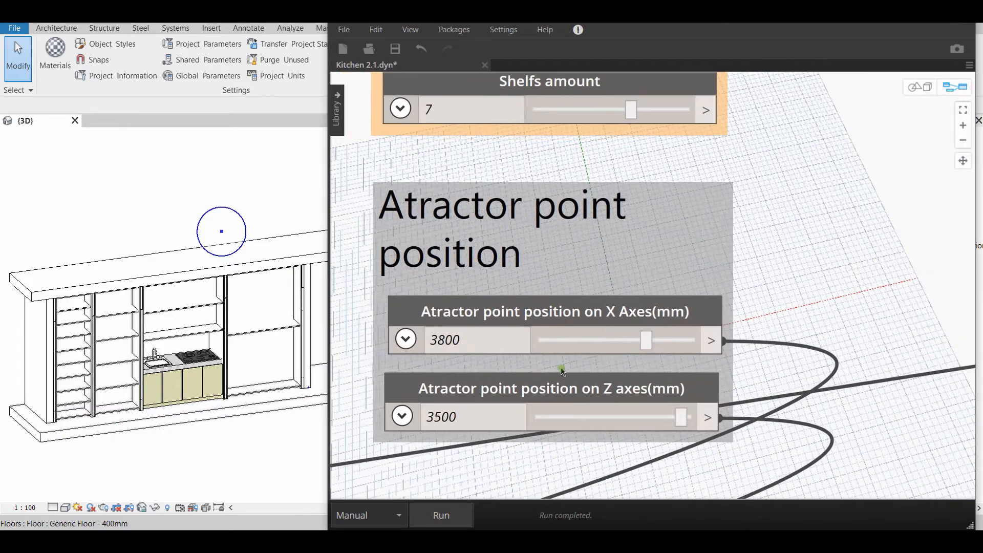
scroll(565, 366, "down", 1)
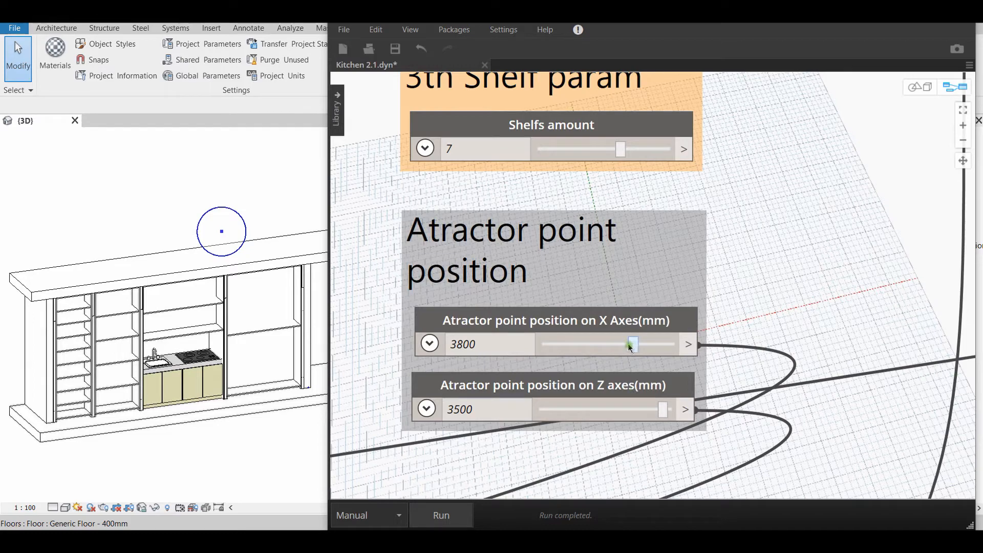
left_click_drag(630, 346, 585, 350)
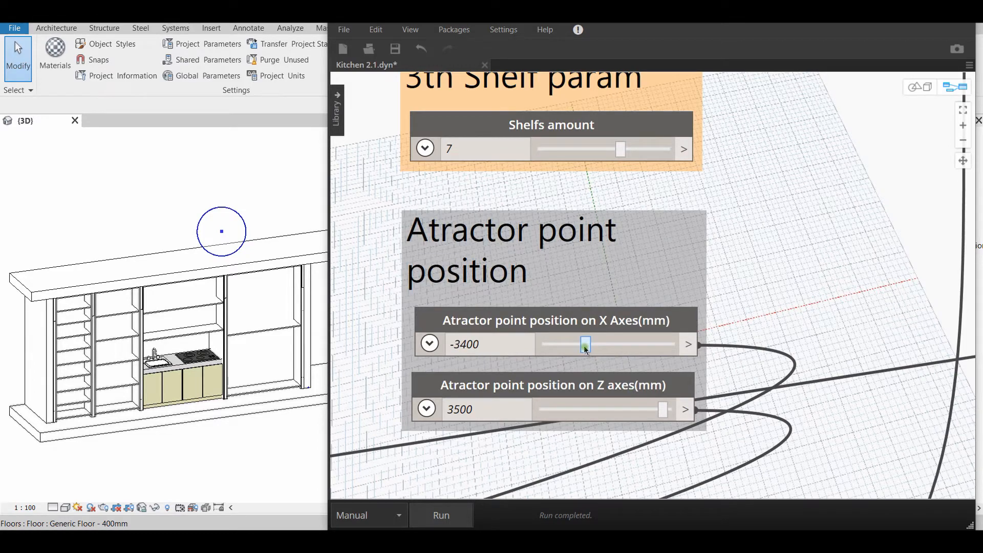
left_click(445, 517)
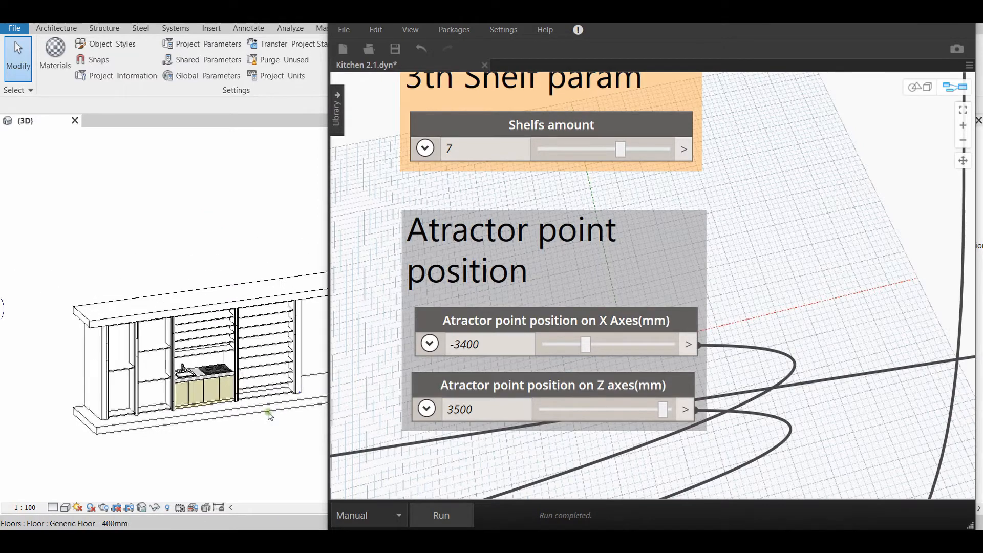
scroll(267, 411, "down", 3)
middle_click_drag(219, 435, 231, 396)
scroll(215, 379, "up", 2)
scroll(249, 395, "down", 1)
scroll(212, 415, "up", 3)
scroll(214, 416, "down", 2)
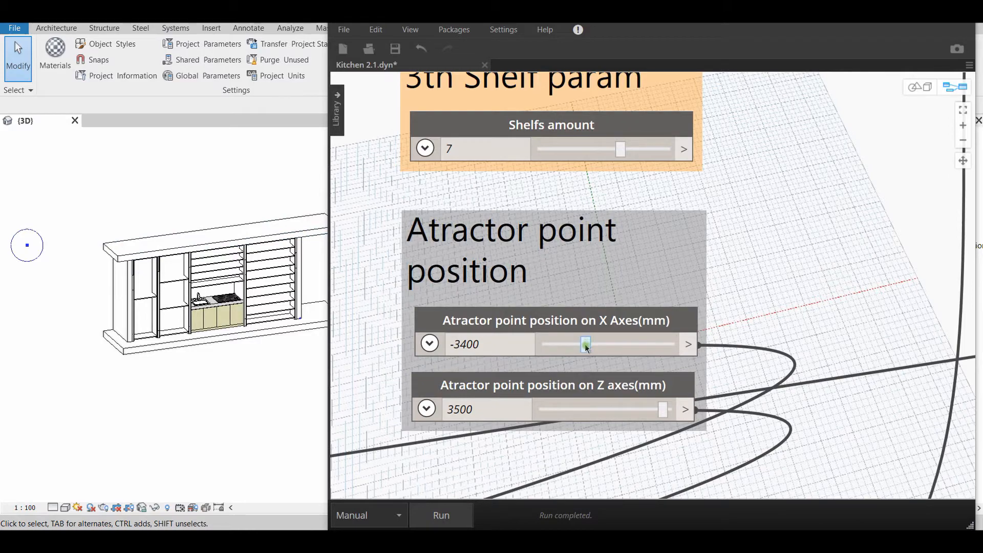
Set the attractor point position on the X axis to -100 mm and run the graph
left_click_drag(587, 347, 608, 347)
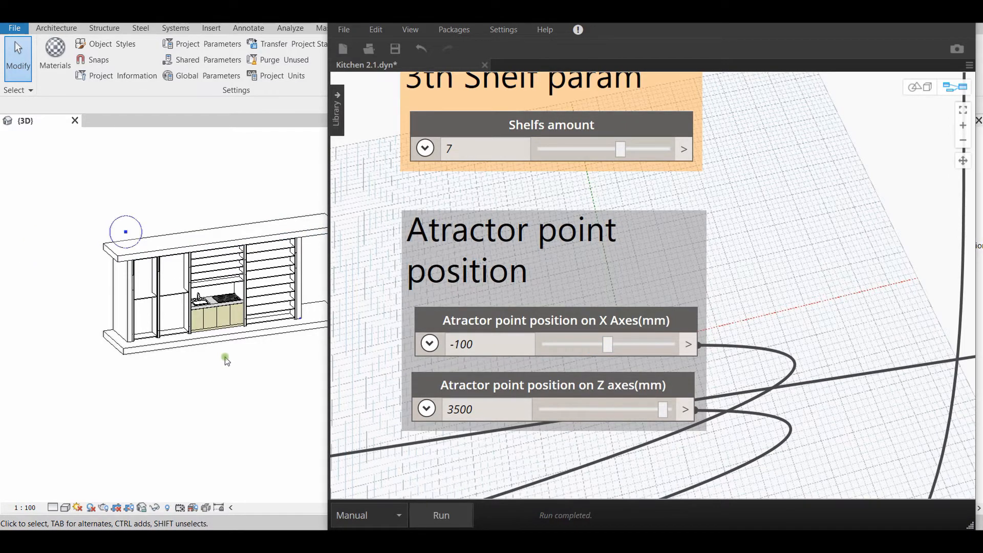
scroll(611, 298, "down", 10)
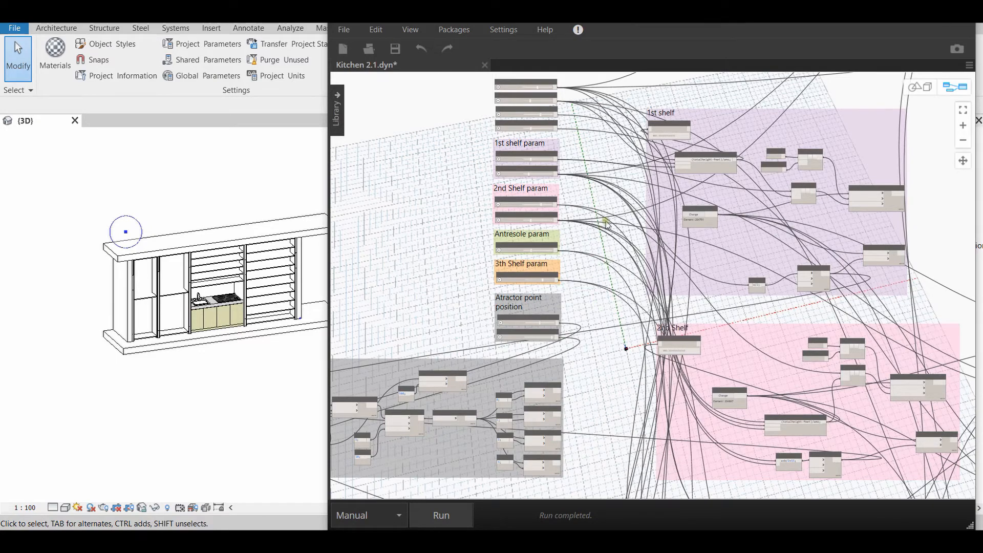
Set the Shelfs amount of the 1st shelf to 6 and run the graph
scroll(564, 172, "up", 5)
scroll(652, 244, "up", 5)
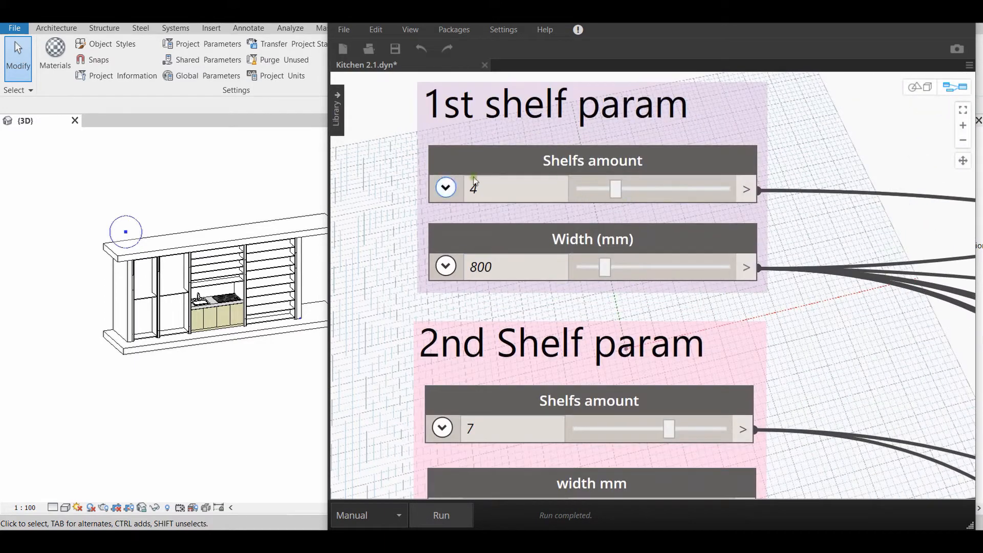
scroll(612, 235, "down", 3)
middle_click_drag(637, 181, 624, 220)
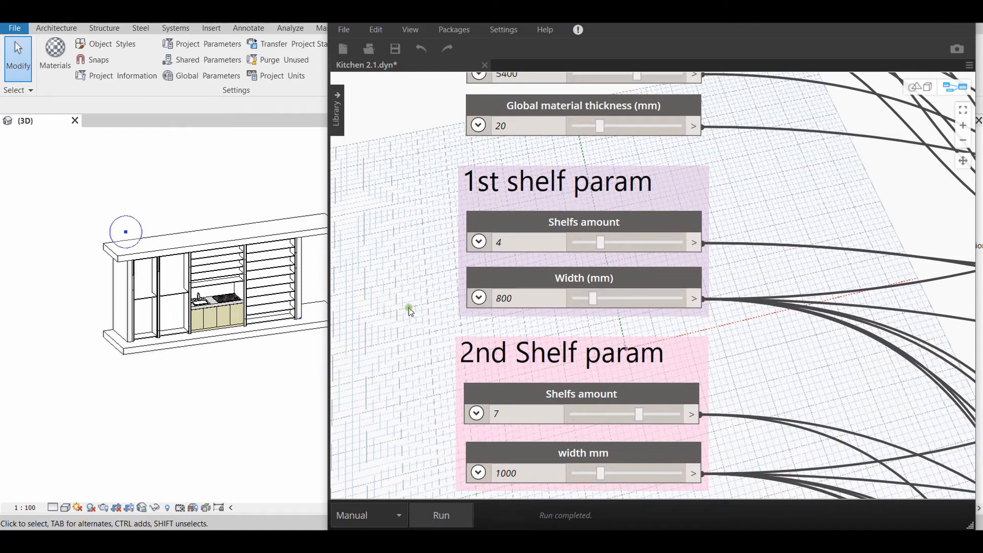
scroll(410, 311, "down", 3)
middle_click_drag(451, 316, 552, 161)
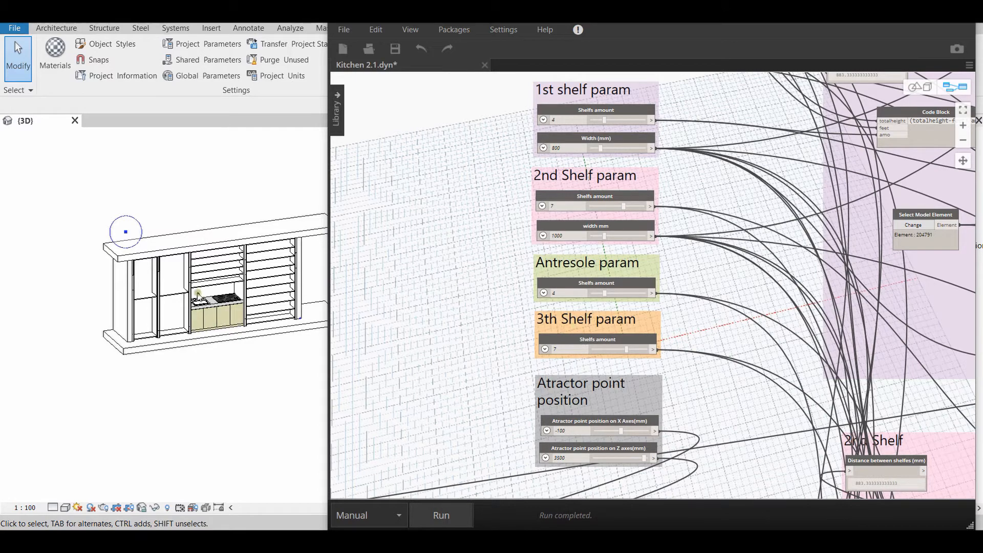
middle_click_drag(595, 125, 553, 226)
scroll(553, 226, "up", 7)
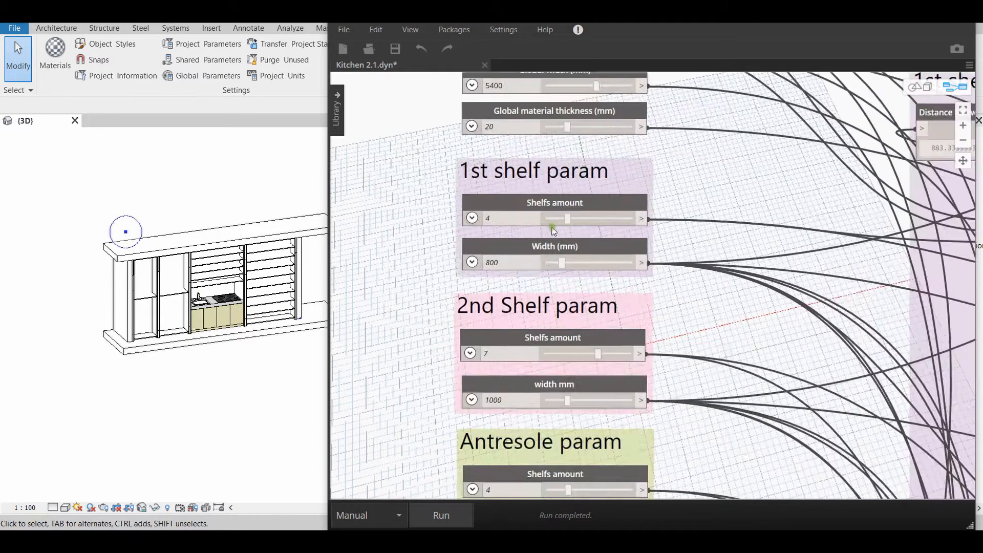
middle_click_drag(566, 262, 629, 305)
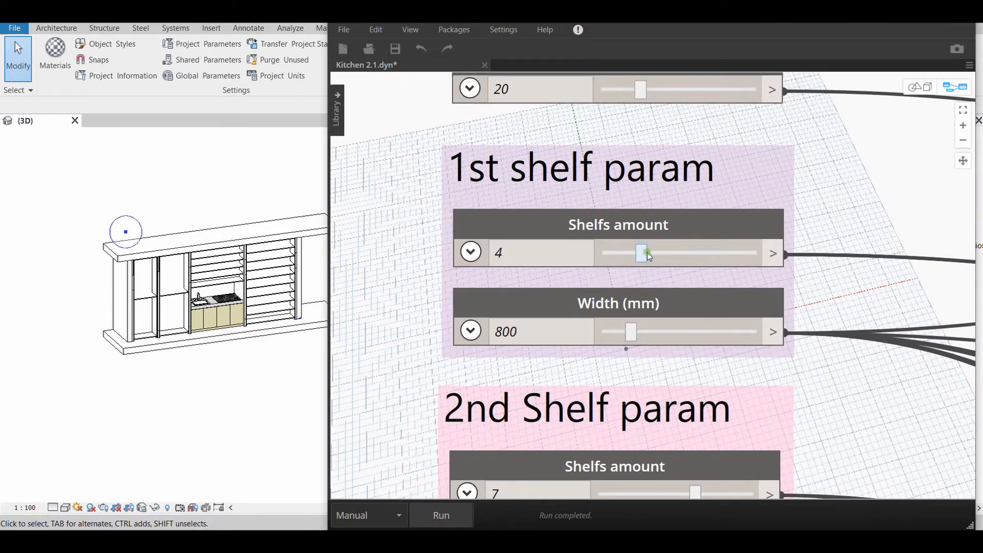
left_click_drag(647, 252, 679, 255)
left_click(434, 514)
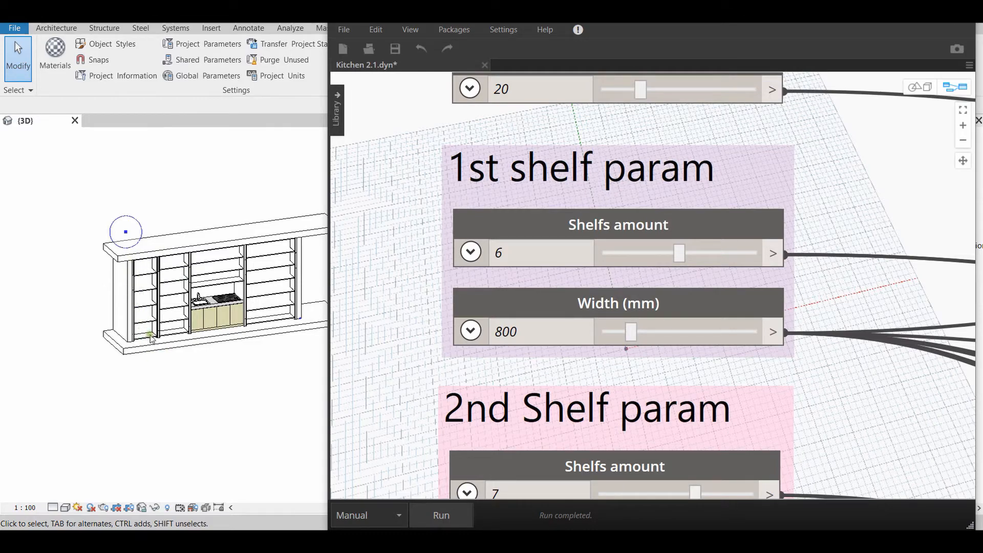
Set the Shelfs amount of the 2nd shelf to 4 and run the graph
scroll(569, 358, "down", 2)
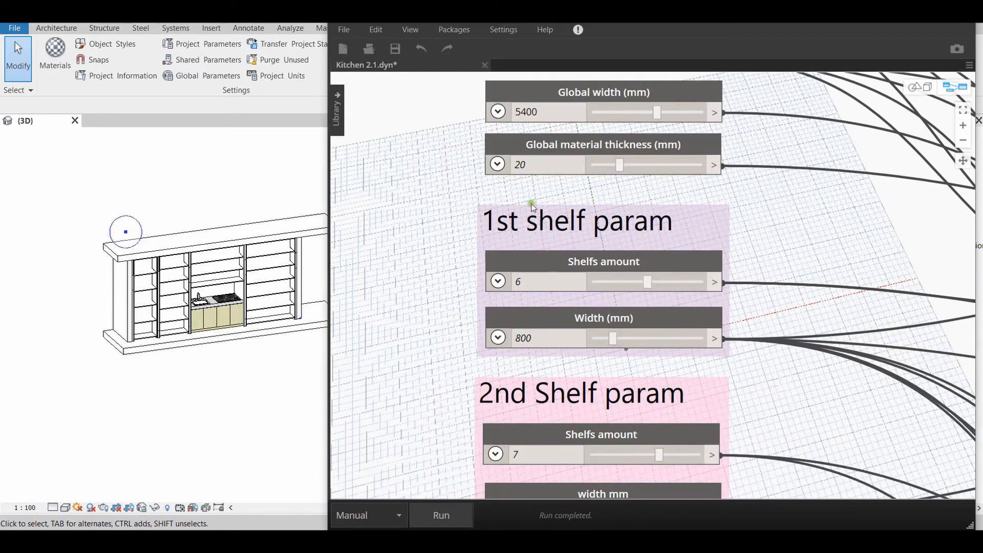
middle_click_drag(517, 235, 564, 159)
scroll(553, 340, "down", 2)
middle_click_drag(581, 261, 587, 183)
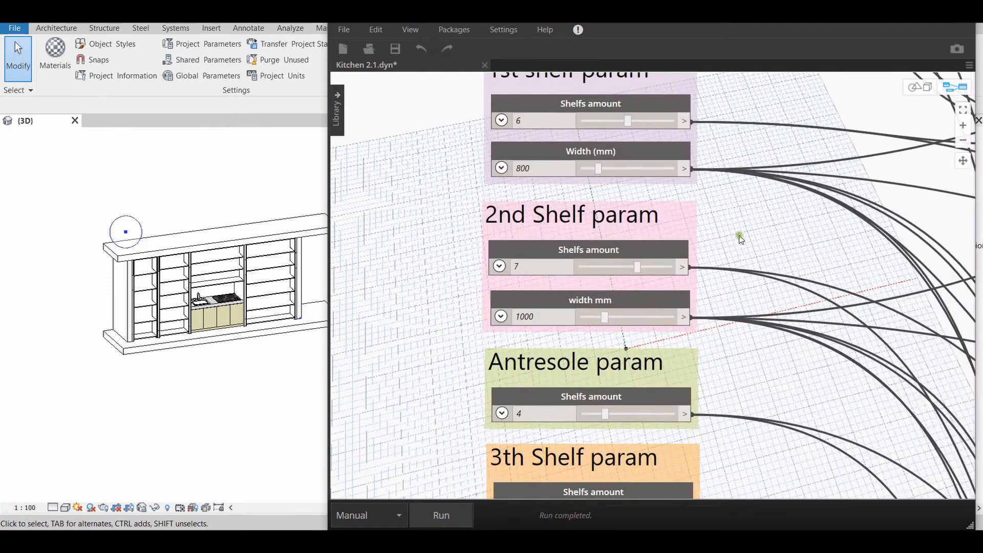
middle_click_drag(735, 377, 759, 378)
scroll(527, 272, "up", 2)
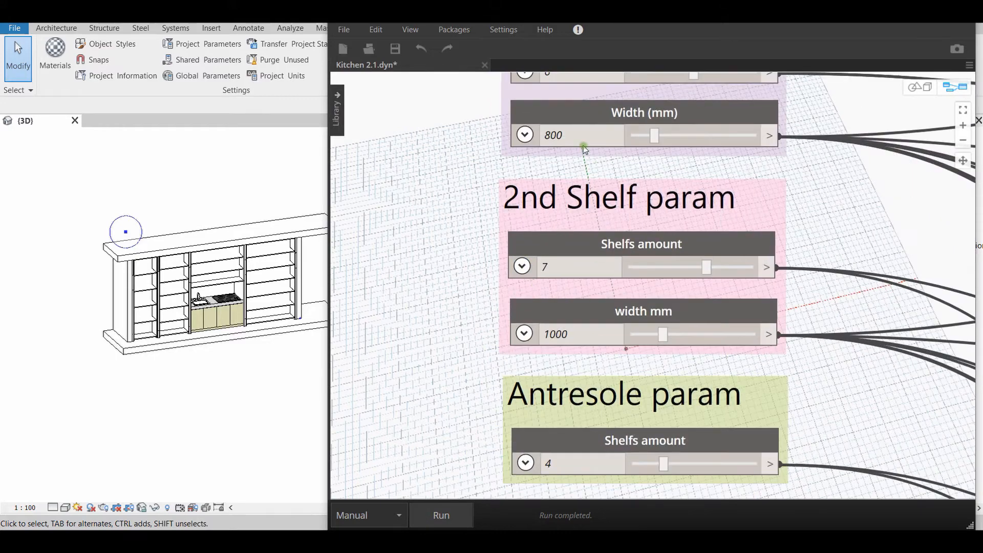
middle_click_drag(582, 145, 577, 226)
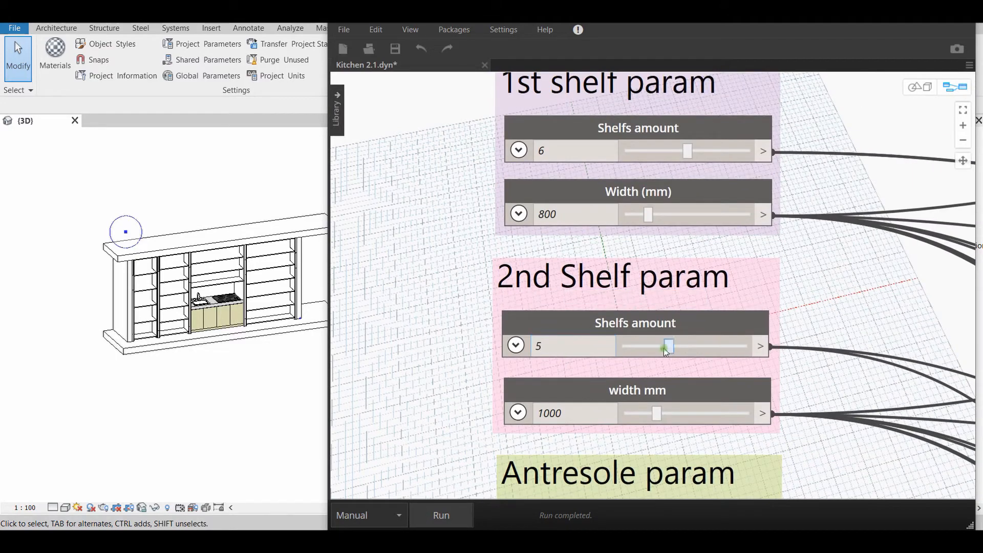
left_click(439, 512)
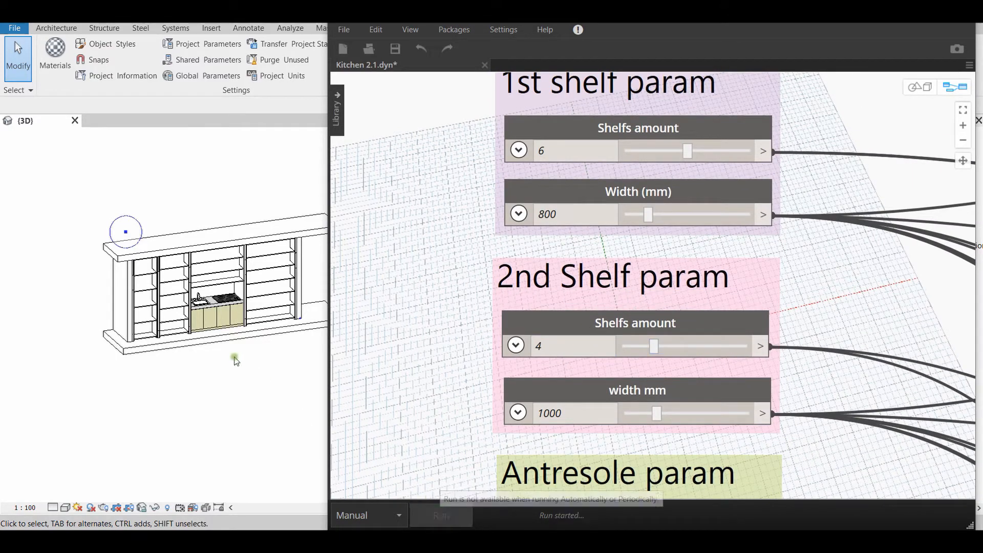
Set the Shelfs amount under Antresole param to 6 and run the graph
middle_click_drag(283, 403, 252, 382)
left_click(613, 410)
middle_click_drag(440, 364, 463, 185)
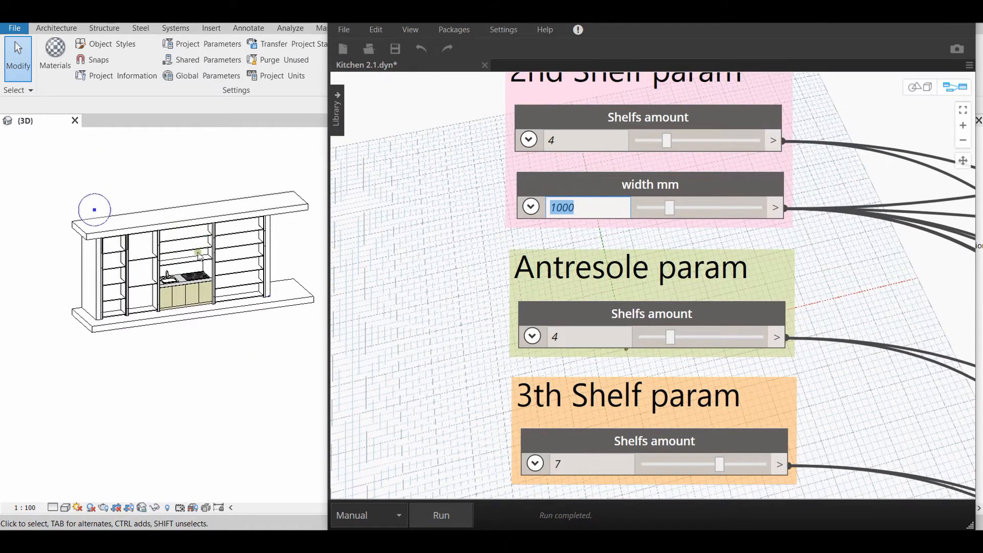
left_click_drag(672, 339, 699, 344)
left_click(453, 512)
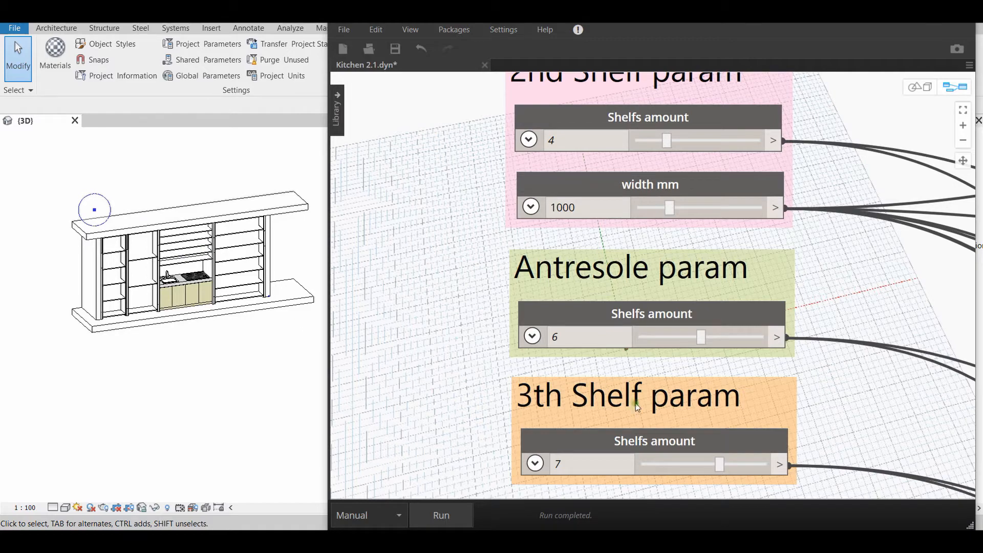
Set the Shelfs amount under 3th Shelf param to 3 and run the graph
middle_click_drag(619, 312, 517, 134)
scroll(552, 343, "up", 4)
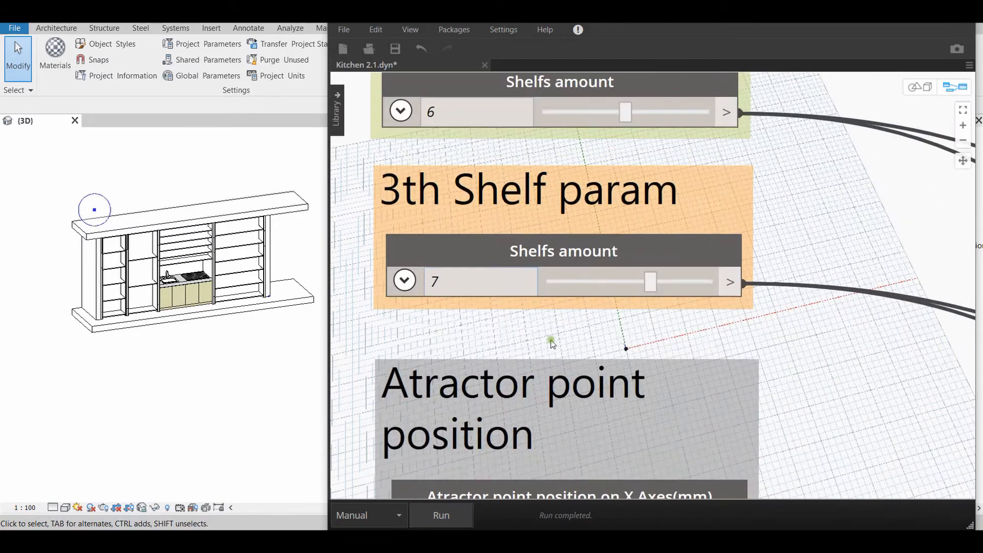
middle_click_drag(550, 340, 586, 402)
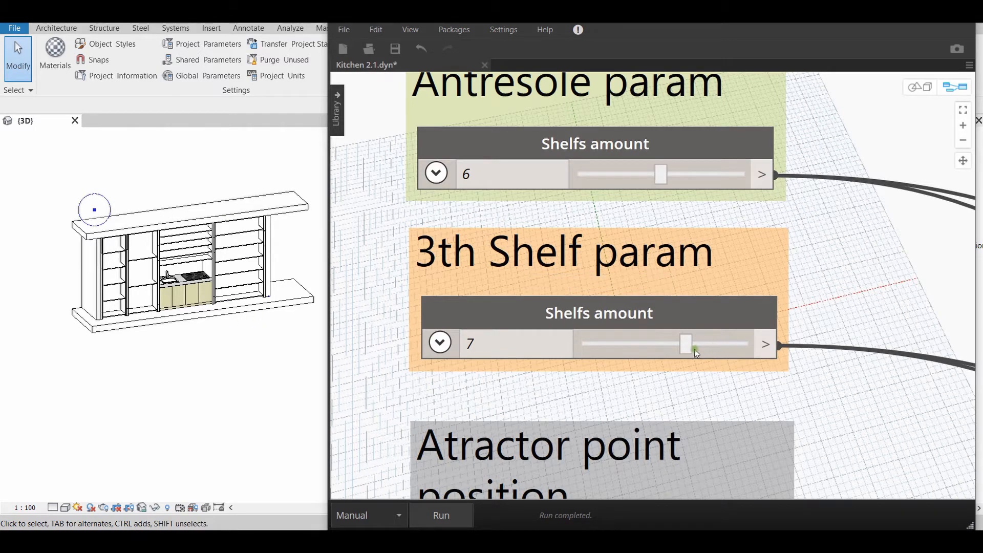
left_click(441, 515)
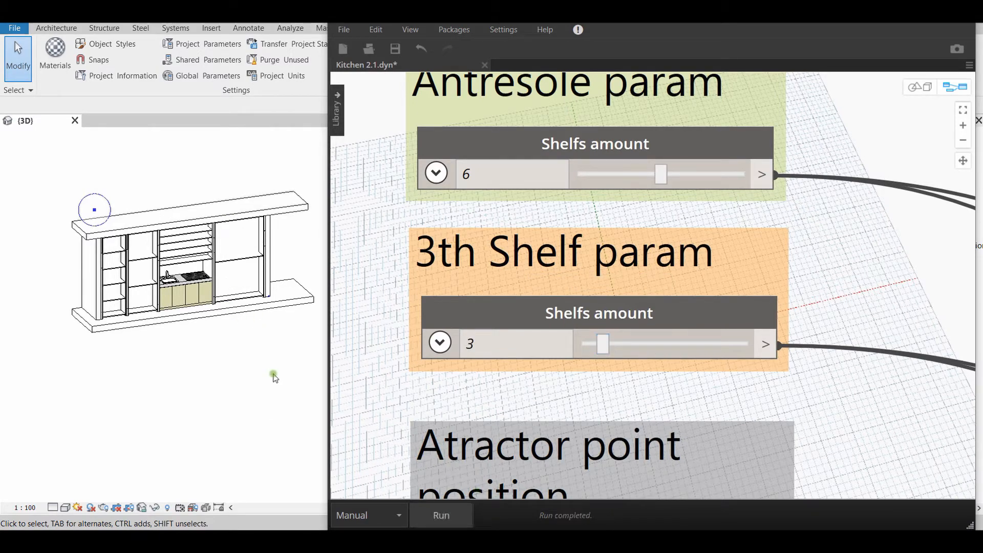
Examine the Distance between shelfes (mm) node and its height formula in the 1st shelf group
scroll(665, 333, "down", 10)
middle_click_drag(689, 210, 671, 267)
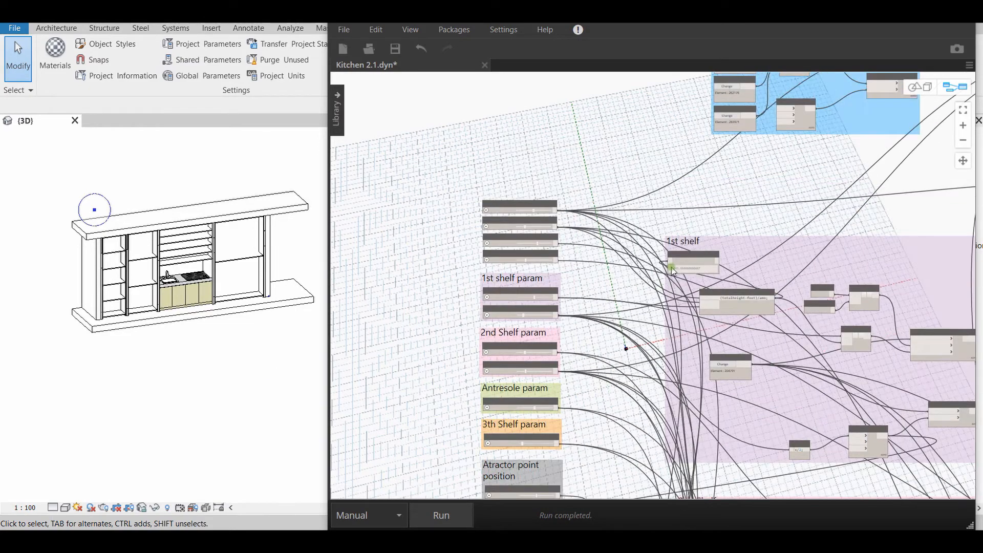
scroll(691, 292, "up", 10)
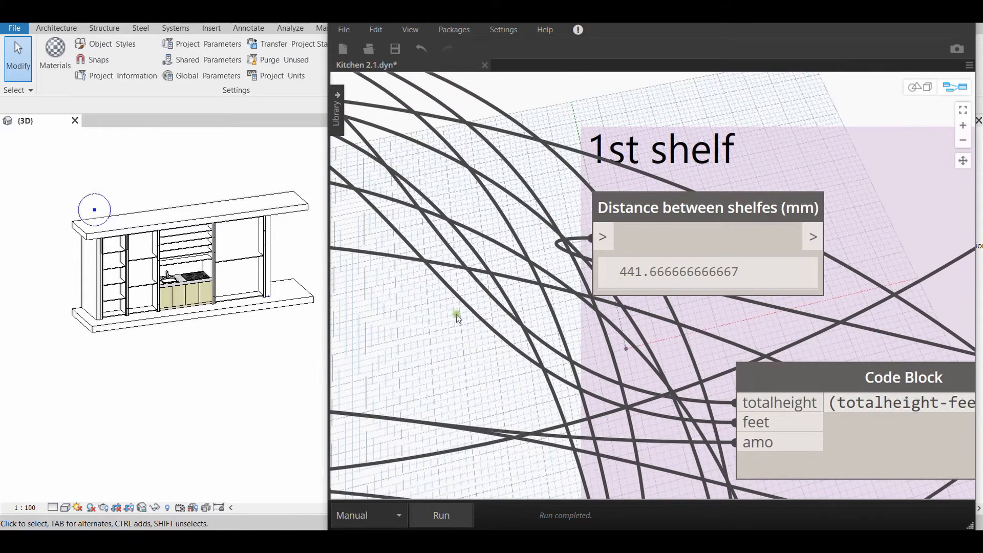
scroll(517, 327, "down", 5)
middle_click_drag(552, 321, 491, 302)
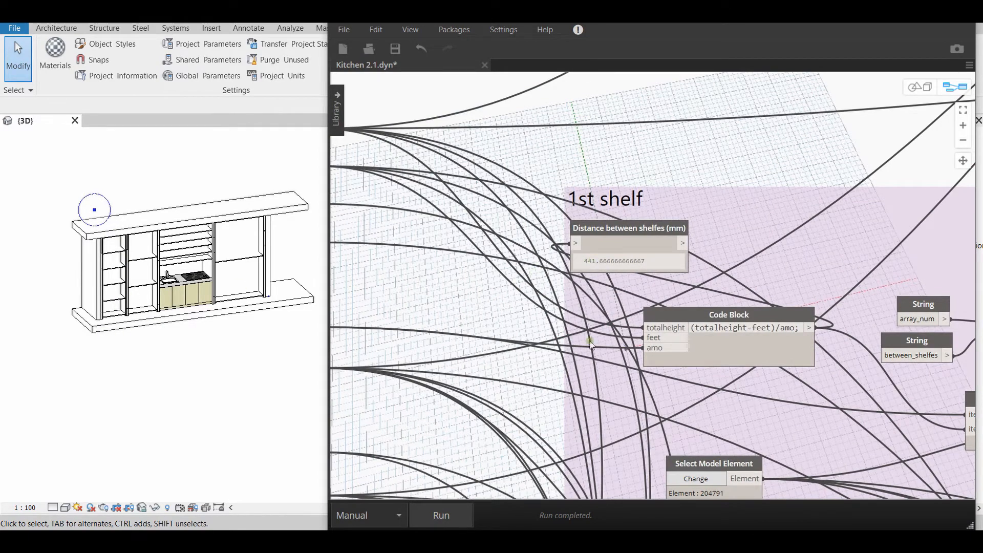
Set the Shelfs amount under 1st shelf param to 4, run the graph and check the 1st shelf's Distance between shelfes node
middle_click_drag(550, 364, 700, 318)
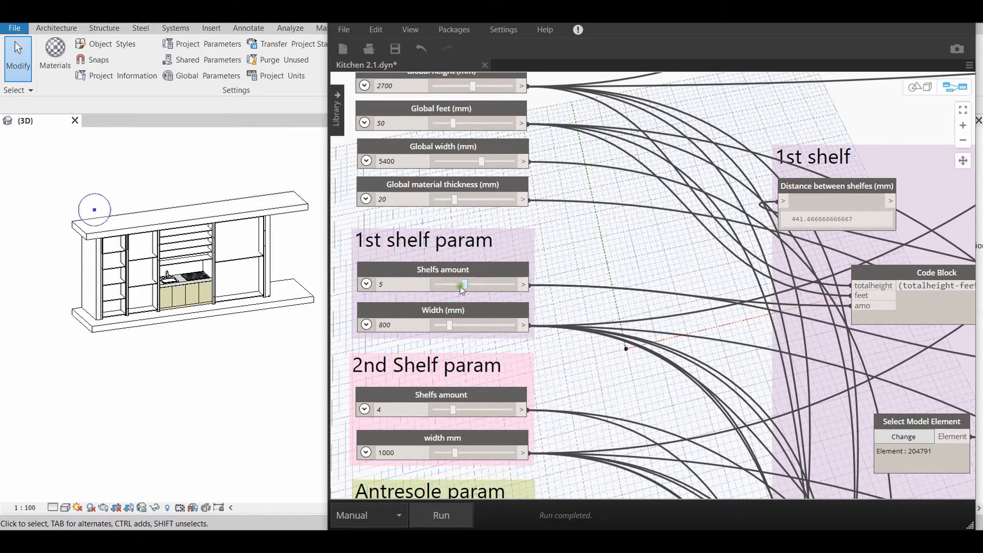
left_click(441, 515)
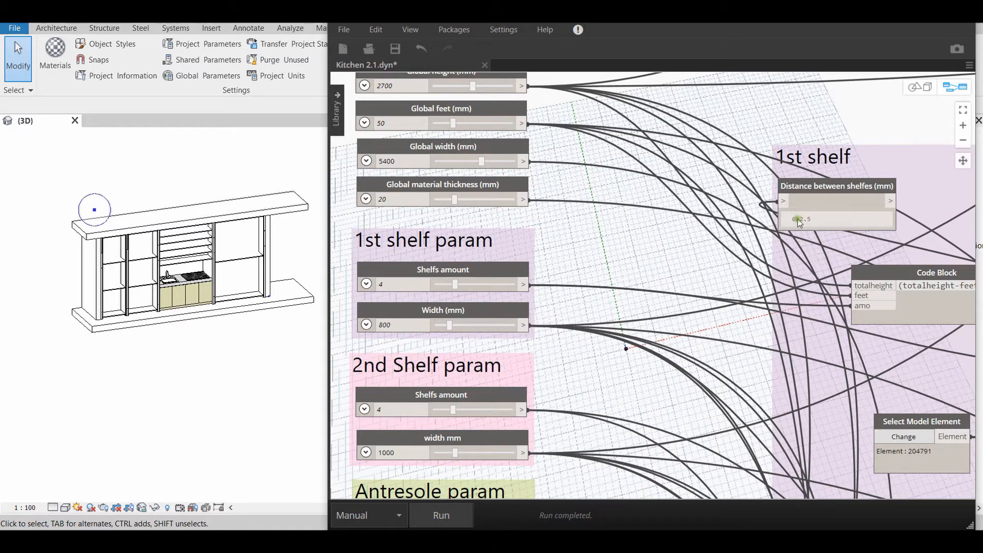
scroll(712, 332, "up", 5)
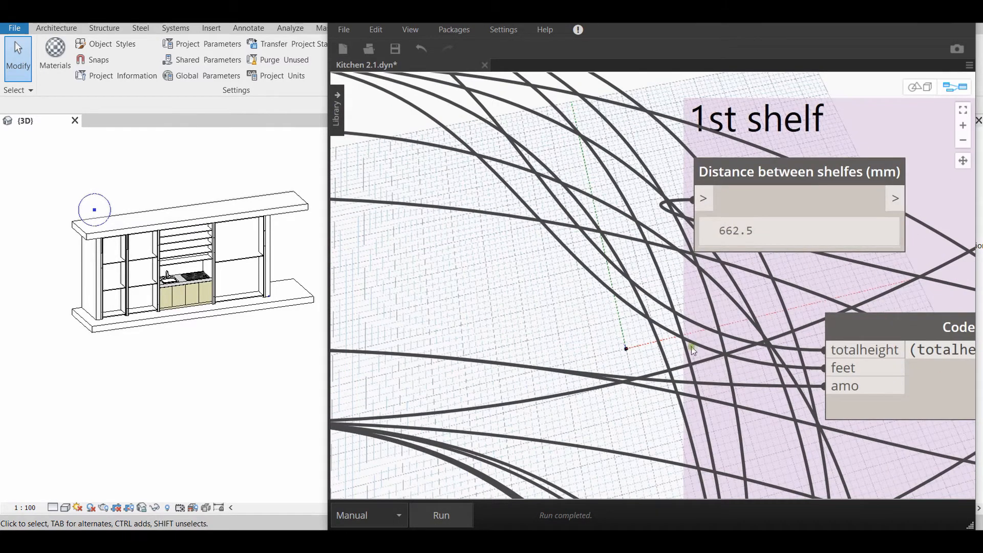
Look through the 2nd Shelf, Island and Antresole groups of the graph, checking their Distance between shelfes nodes
scroll(691, 347, "down", 10)
middle_click_drag(711, 451, 667, 160)
middle_click_drag(594, 284, 571, 338)
scroll(614, 307, "up", 4)
middle_click_drag(664, 275, 642, 134)
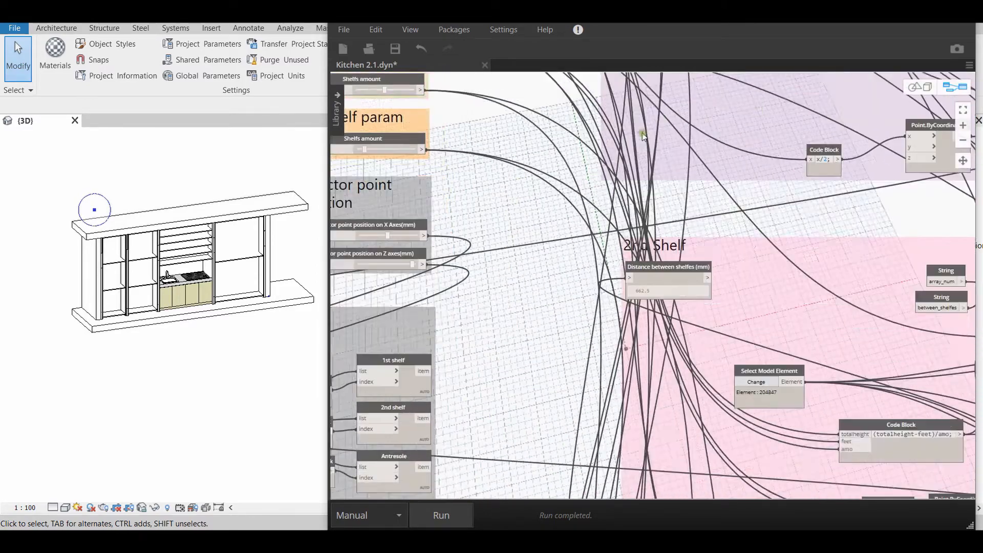
middle_click_drag(668, 294, 645, 143)
middle_click_drag(657, 365, 637, 204)
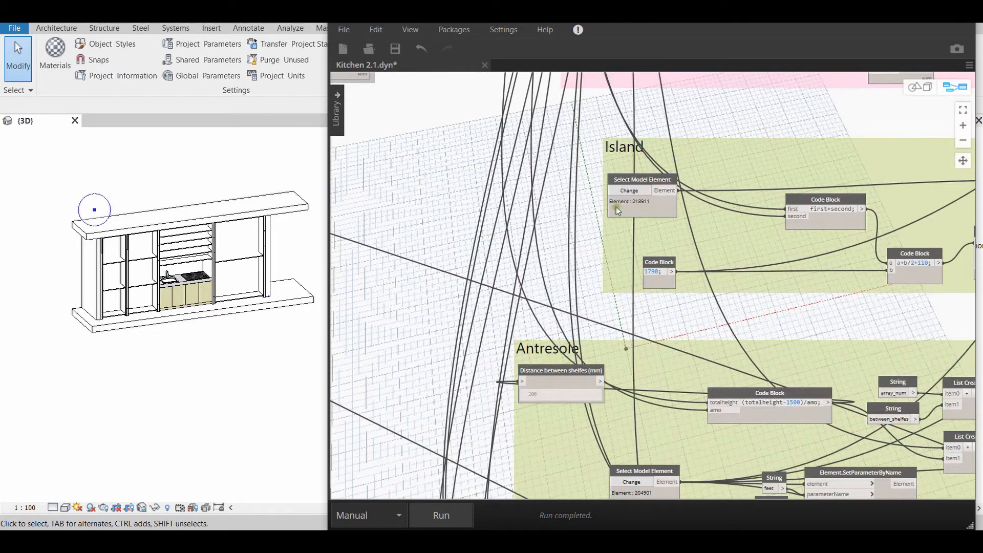
middle_click_drag(563, 382, 563, 240)
scroll(573, 325, "down", 2)
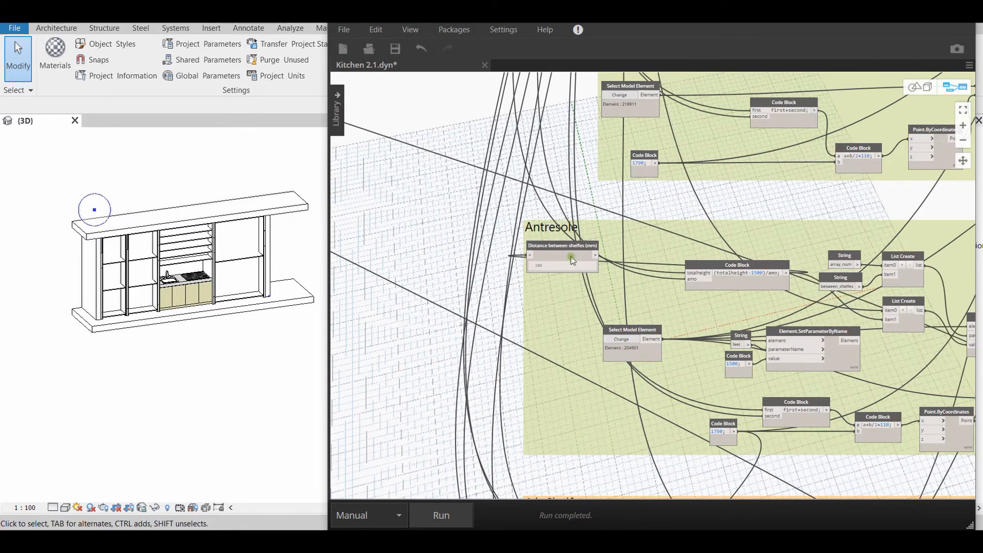
middle_click_drag(563, 394, 562, 233)
mouse_move(542, 397)
middle_mouse_down()
mouse_move(540, 237)
mouse_move(588, 304)
middle_mouse_up()
scroll(588, 304, "down", 2)
scroll(593, 225, "down", 2)
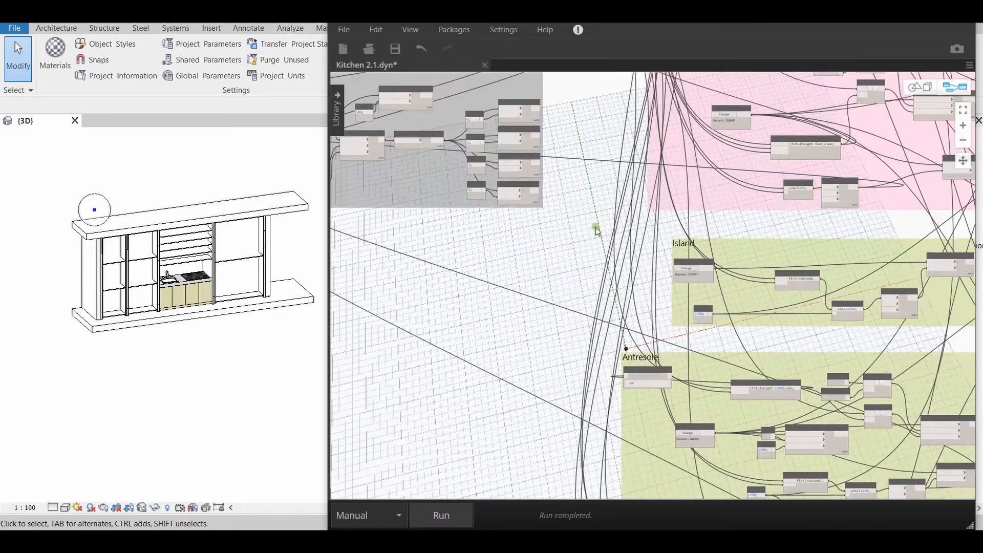
middle_click_drag(592, 226, 592, 362)
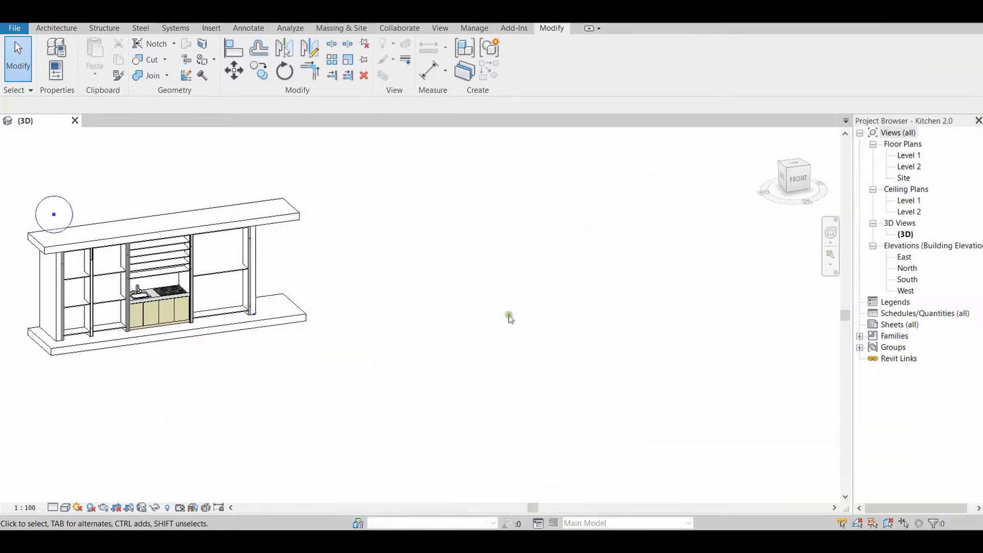
Switch to the Revit 3D view and inspect the large shelf unit beside the cooktop and the vertical frame rails by selecting them
middle_click_drag(435, 333, 610, 423)
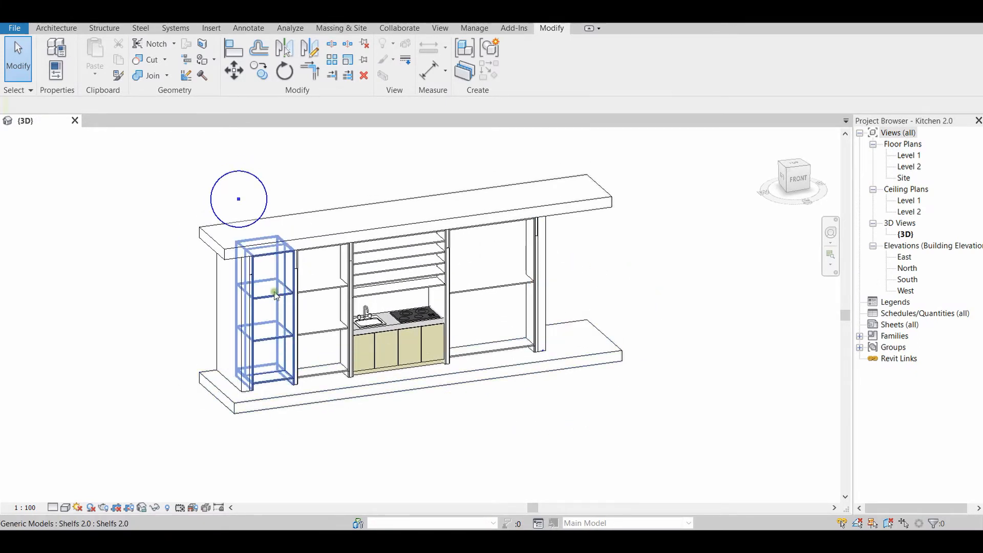
left_click_drag(275, 298, 514, 282)
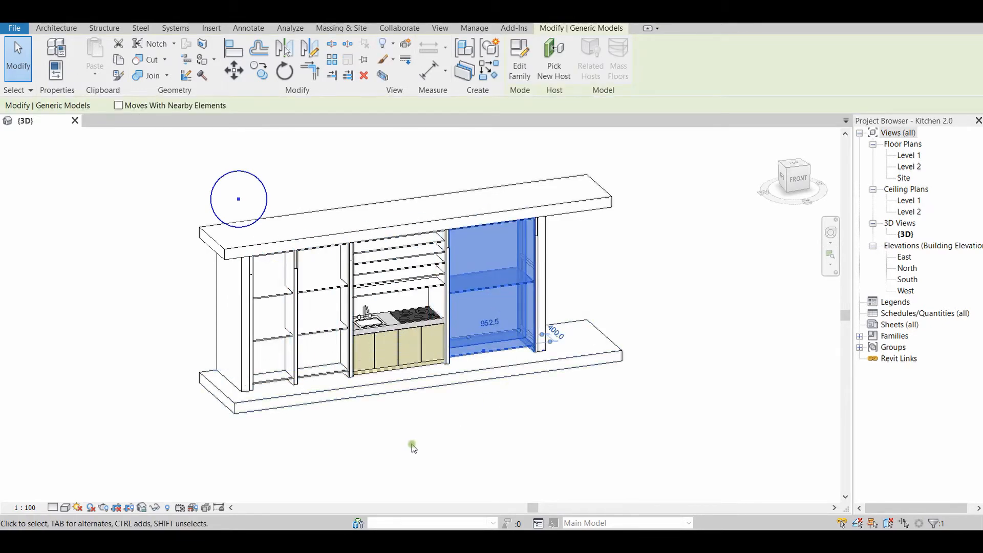
scroll(259, 293, "up", 3)
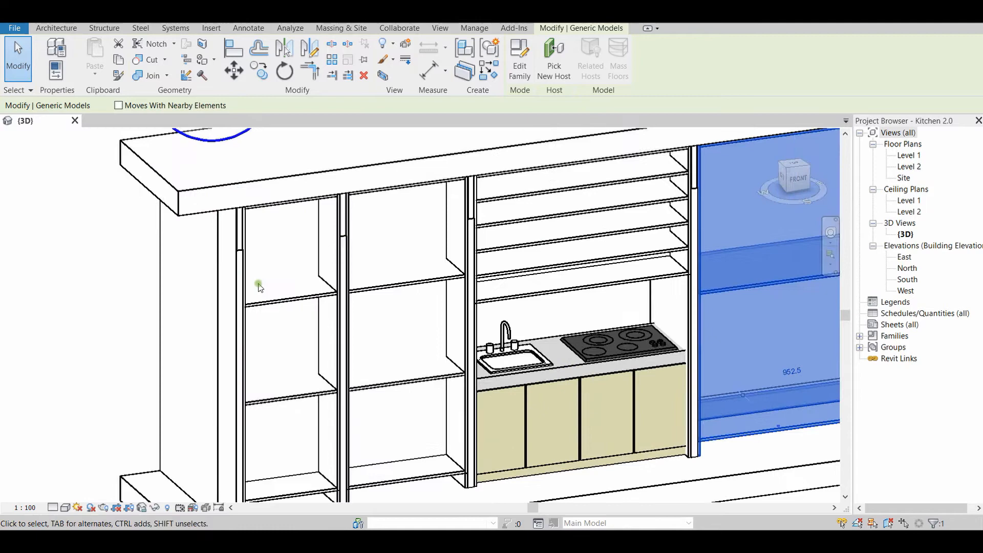
left_click(239, 251)
left_click_drag(329, 260, 489, 219)
left_click(697, 206)
scroll(698, 286, "down", 2)
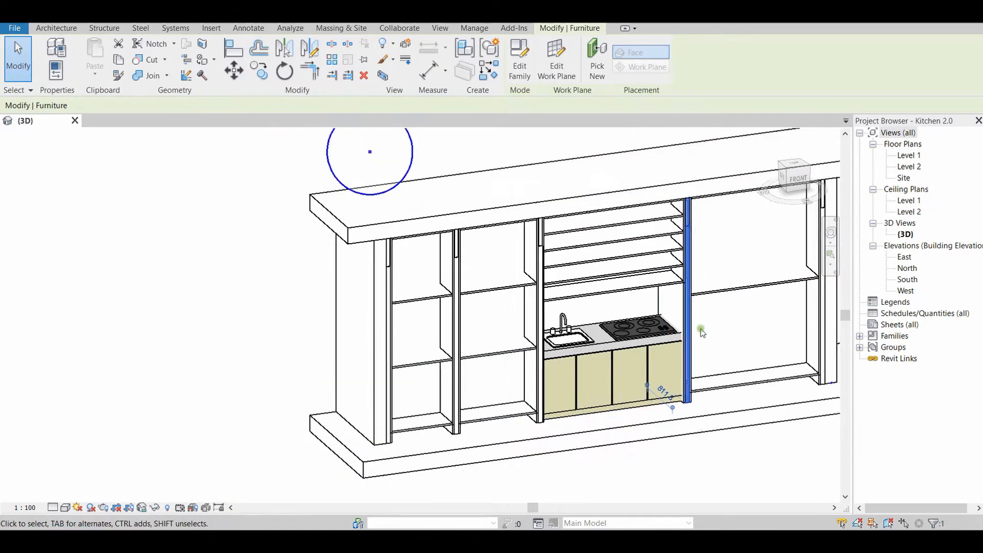
middle_click_drag(702, 331, 595, 330)
left_click(725, 259)
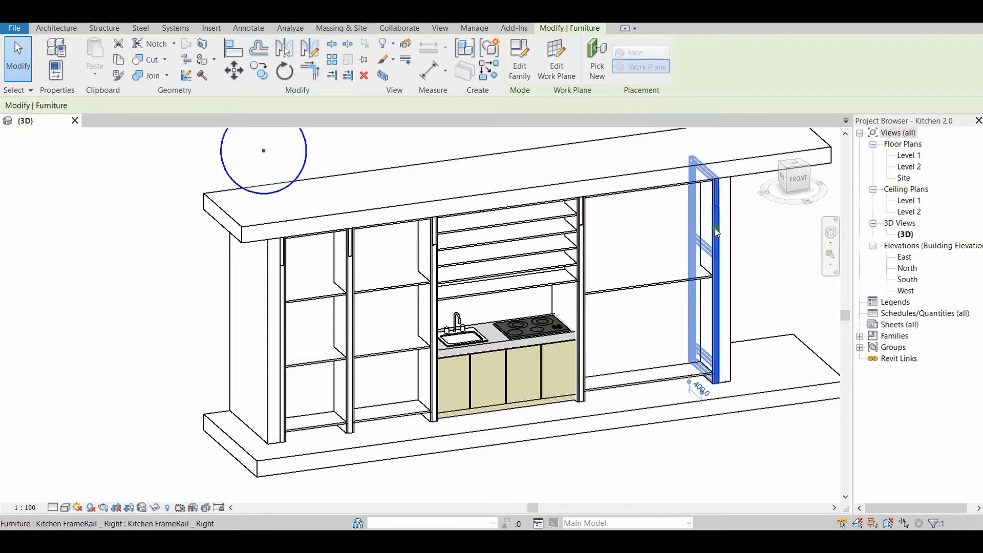
Select the 1st shelf unit at the attractor point's end of the kitchen to show it, and clear the selection
left_click(317, 296)
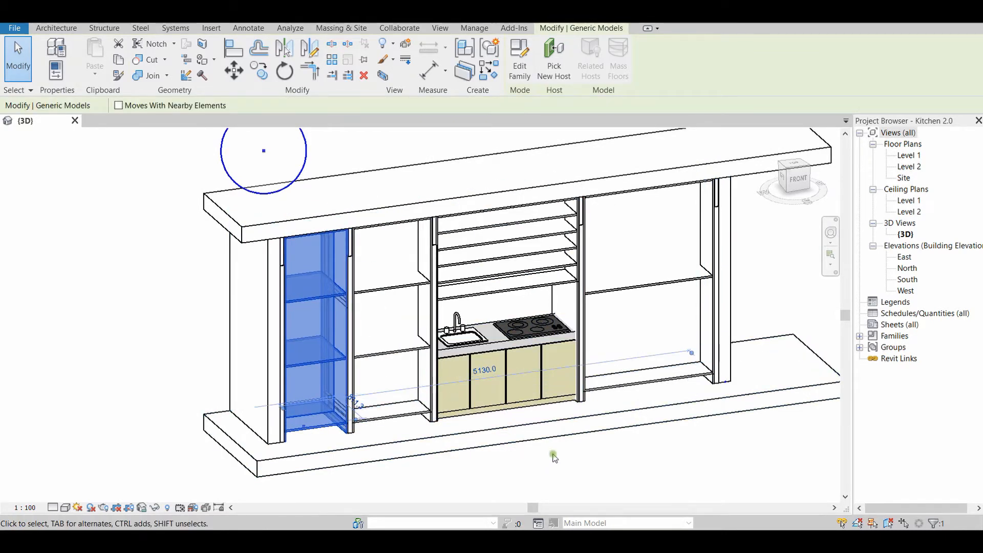
scroll(570, 449, "down", 3)
middle_click_drag(621, 455, 544, 433)
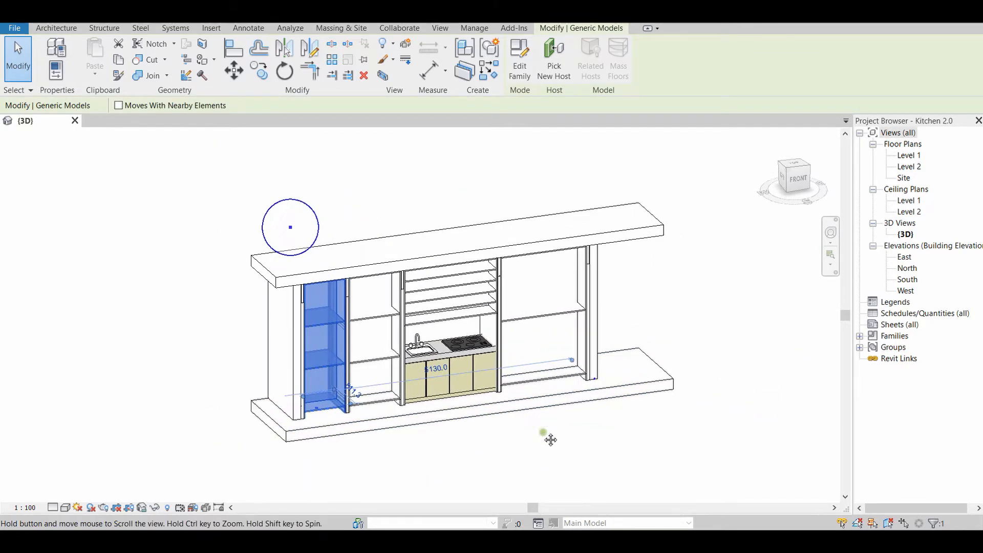
scroll(476, 465, "up", 1)
left_click(477, 469)
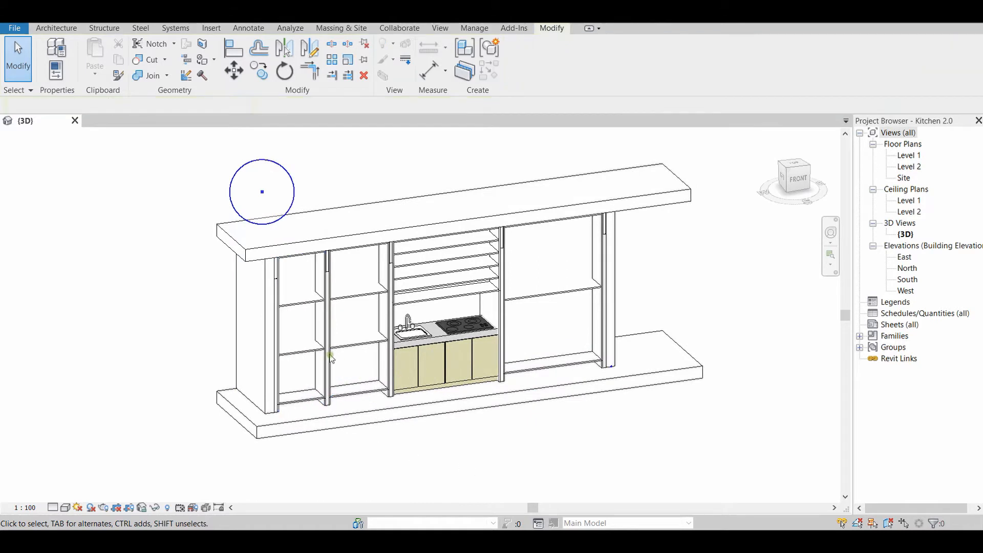
Open the 1st shelf unit's Shelfs 2.0 family for editing, show its Back elevation and inspect the height dimension's label
left_click(299, 305)
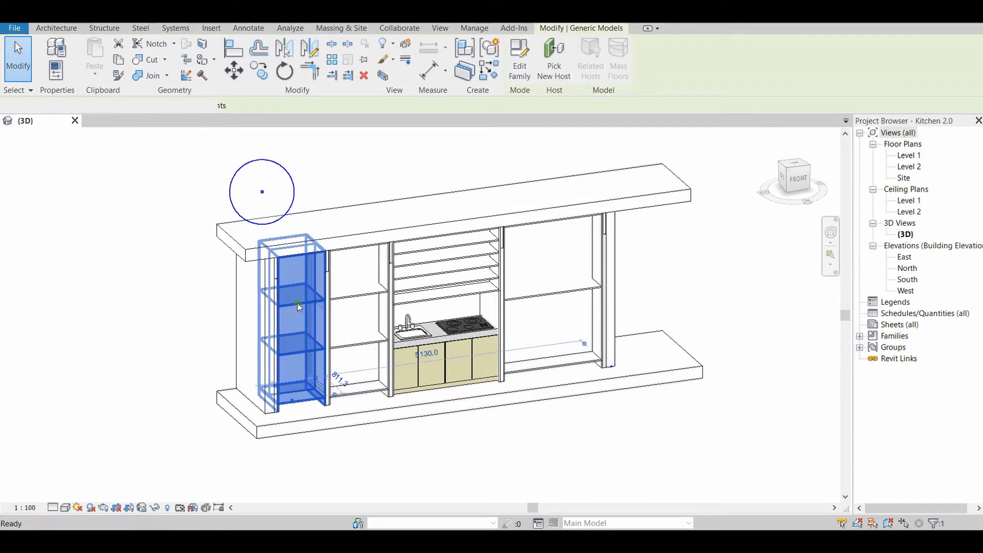
double_click(299, 306)
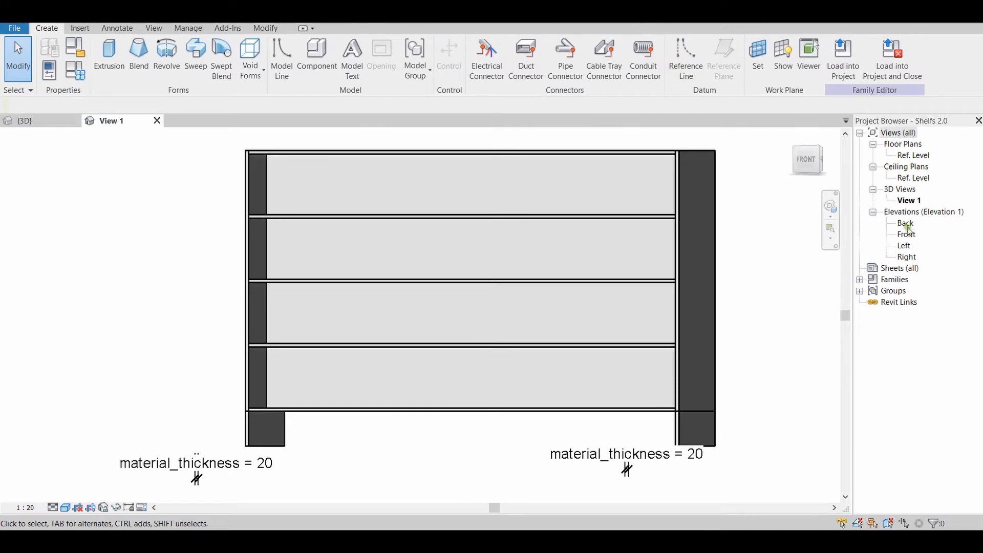
double_click(906, 224)
scroll(505, 418, "down", 2)
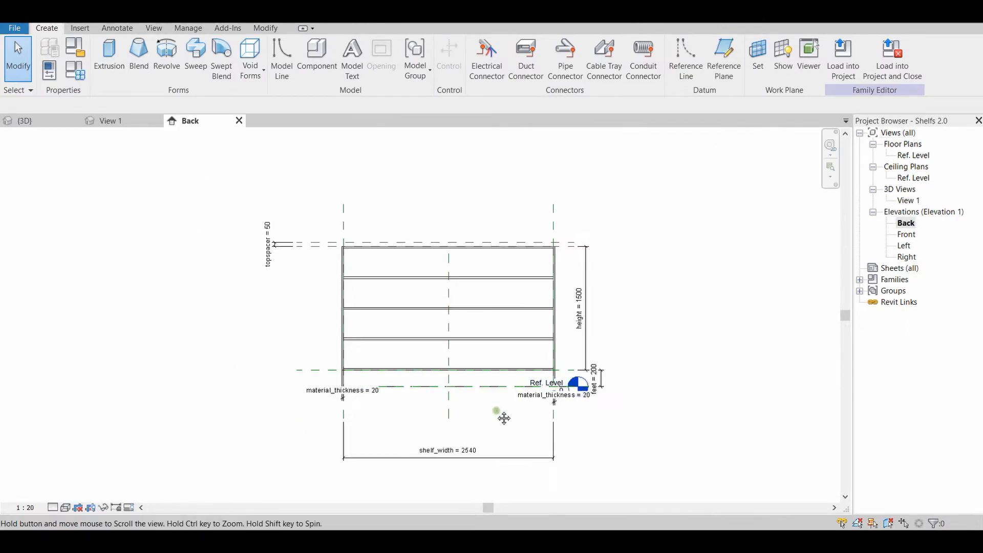
scroll(497, 427, "up", 2)
middle_click_drag(505, 418, 480, 441)
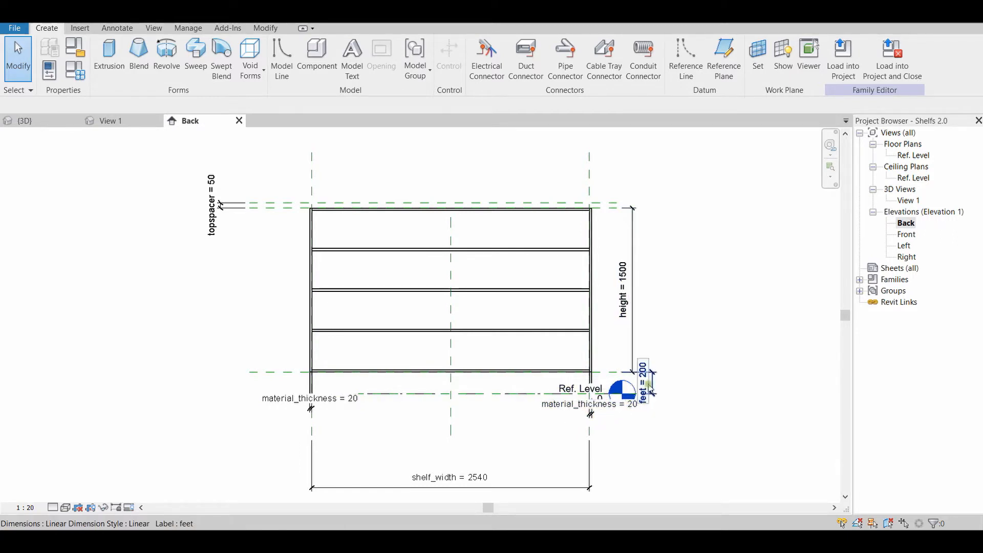
left_click(631, 307)
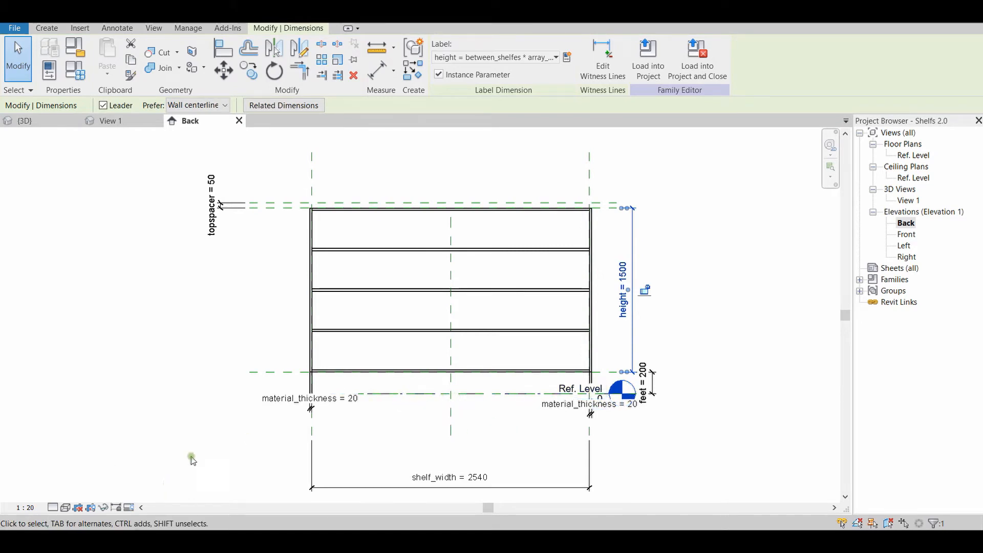
Open the Family Types of Shelfs 2.0 and apply a total_width of 3580
left_click(75, 70)
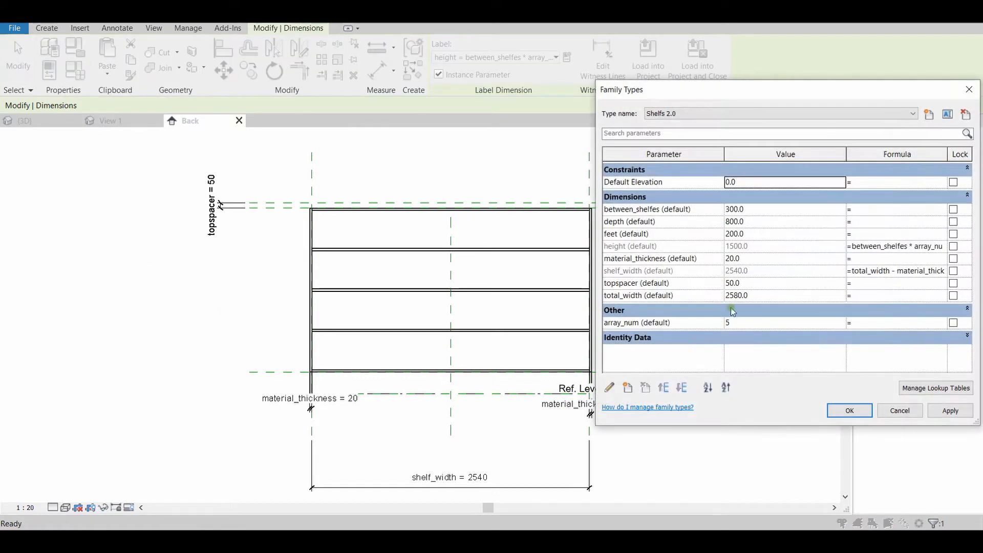
left_click_drag(731, 89, 754, 81)
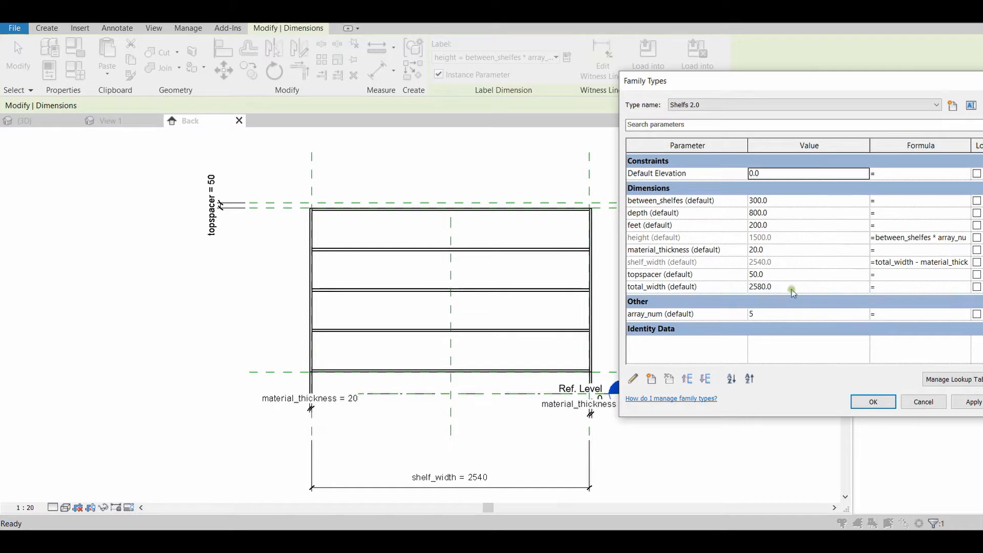
left_click(755, 287)
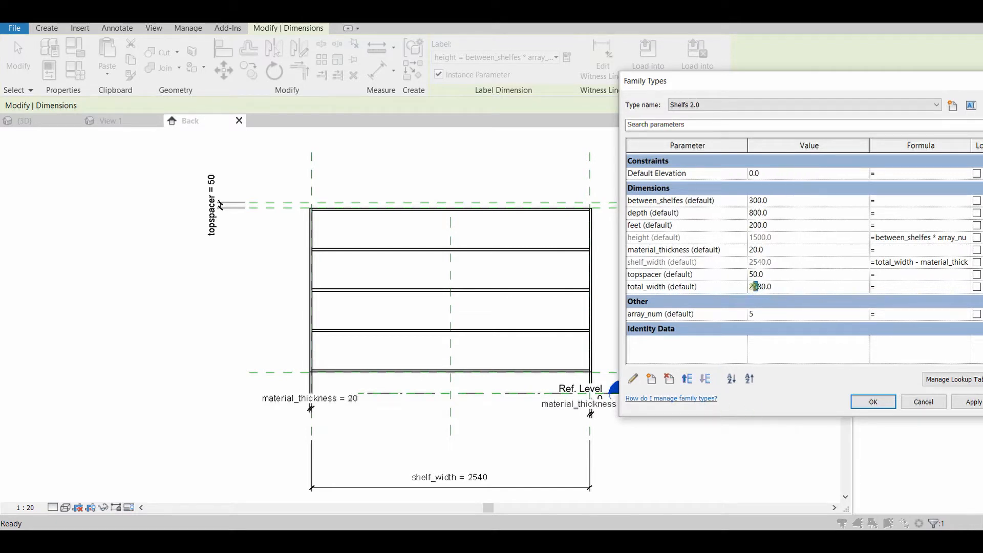
type("5")
left_click(972, 401)
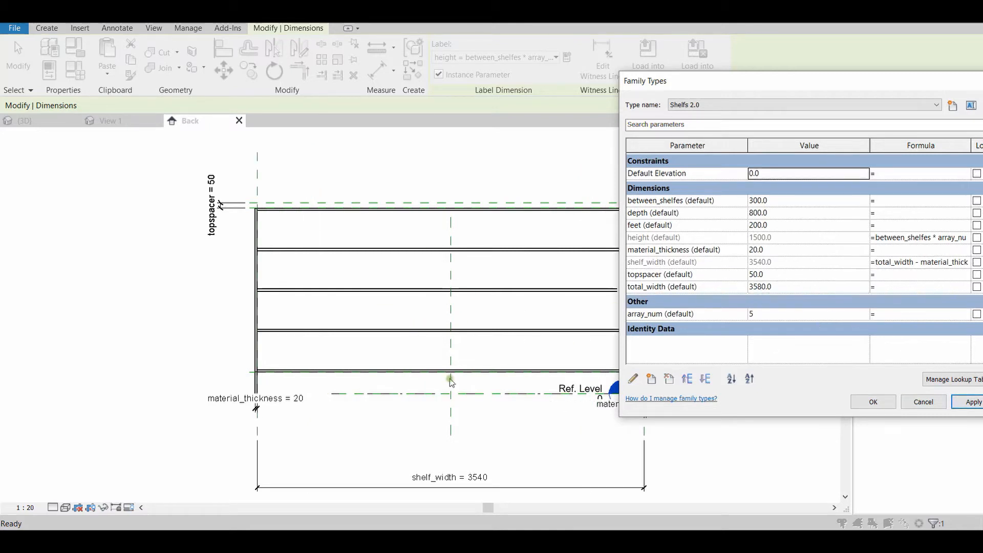
Set the family's material_thickness to 90 and apply it
left_click(756, 250)
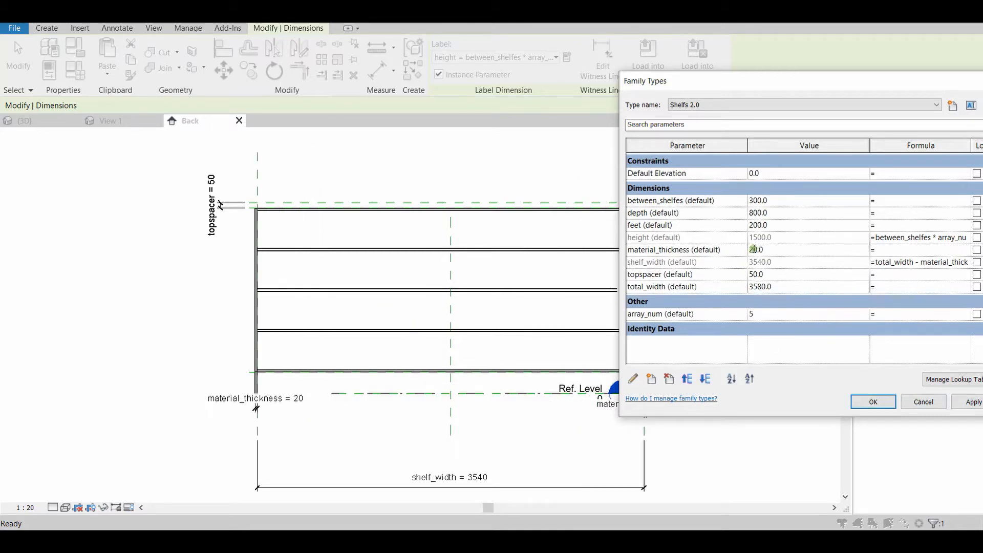
type("90")
left_click(969, 402)
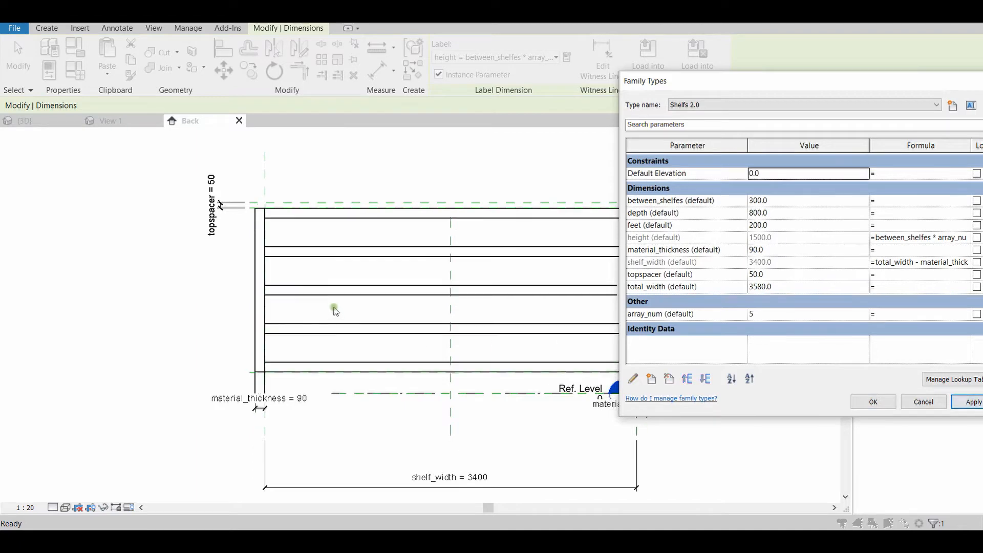
Set the family's material_thickness to 20, apply it and close the family types
left_click(752, 251)
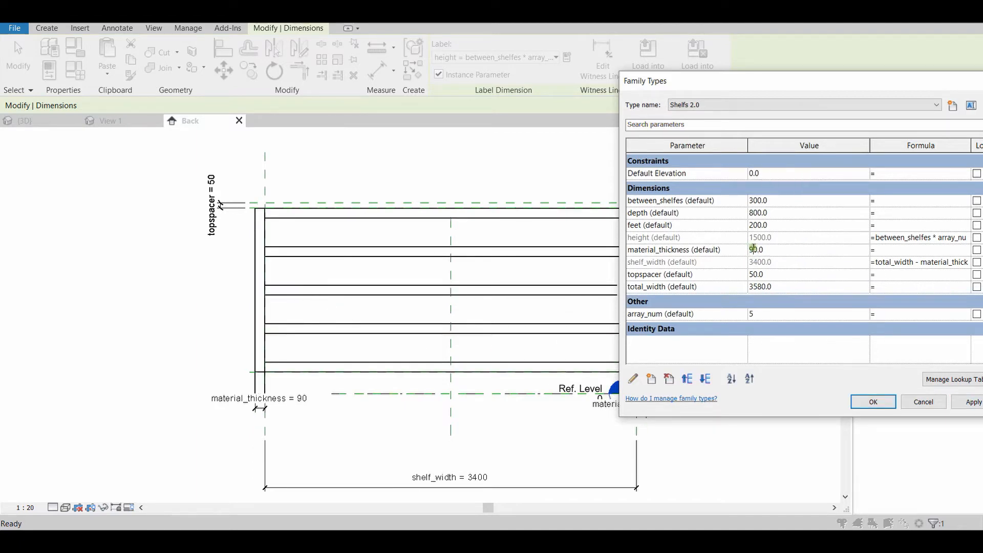
type("2")
left_click(952, 404)
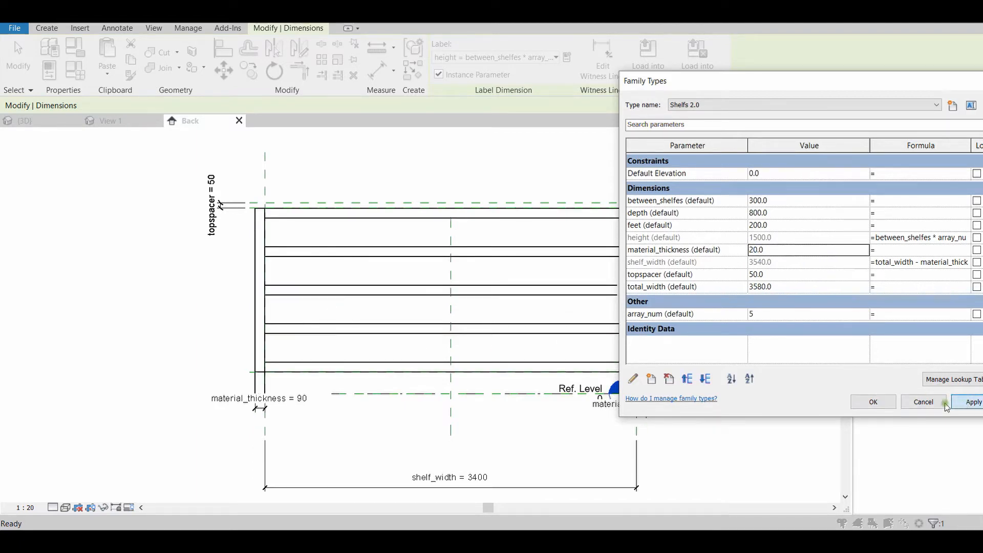
left_click(871, 403)
left_click(410, 298)
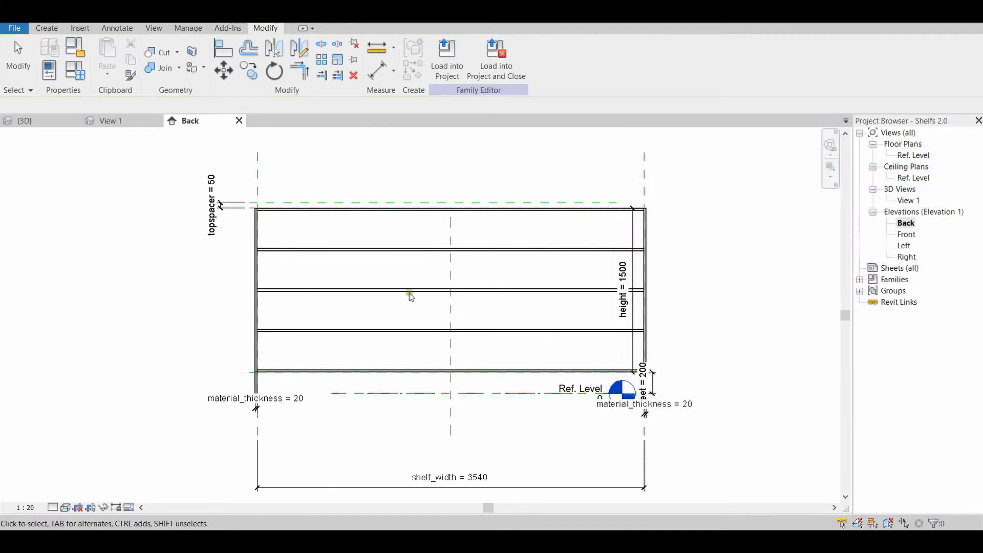
Examine the material_thickness, feet, height and shelf_width dimensions in the shelf family's Back elevation
scroll(422, 333, "up", 2)
scroll(562, 379, "down", 2)
middle_click_drag(562, 379, 487, 368)
scroll(474, 381, "up", 2)
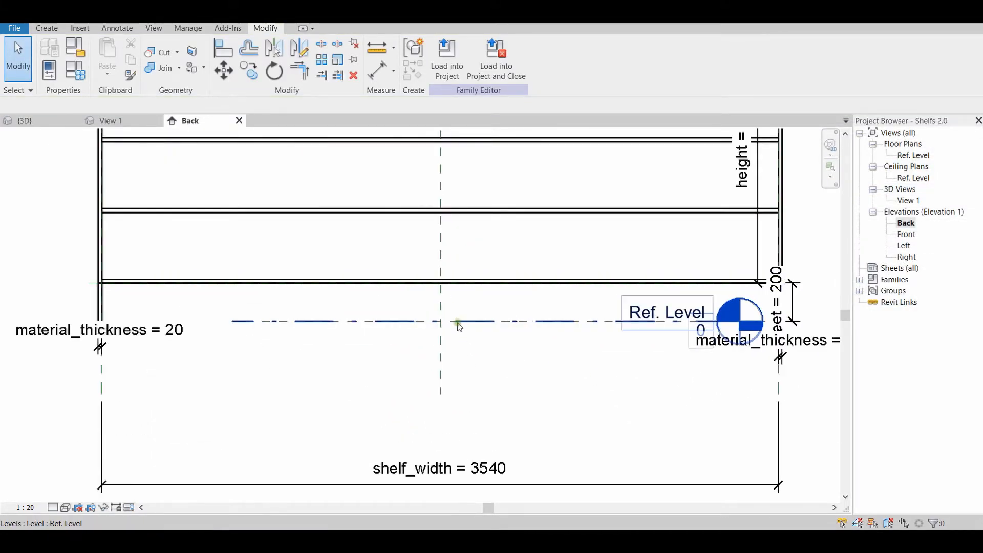
middle_click_drag(613, 393, 478, 437)
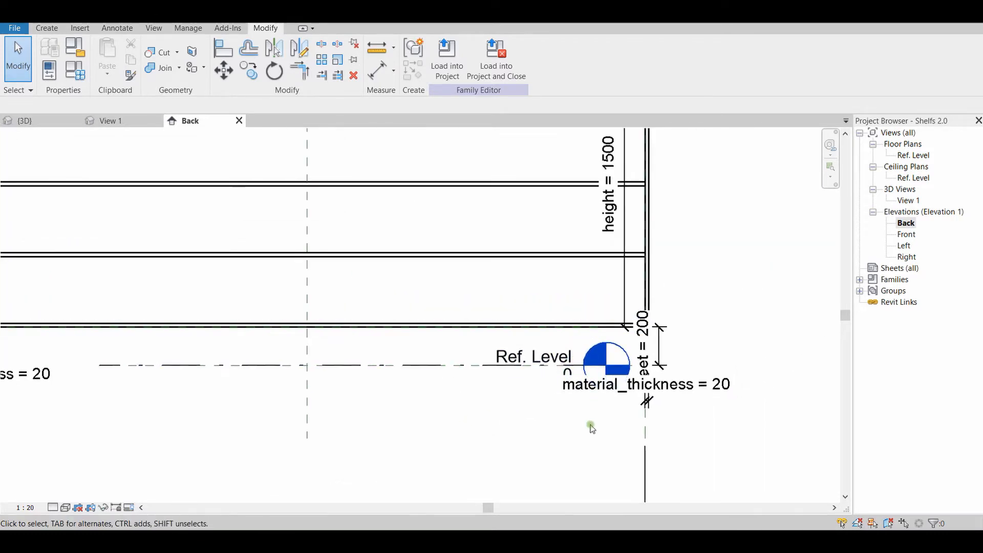
middle_click_drag(430, 356, 323, 331)
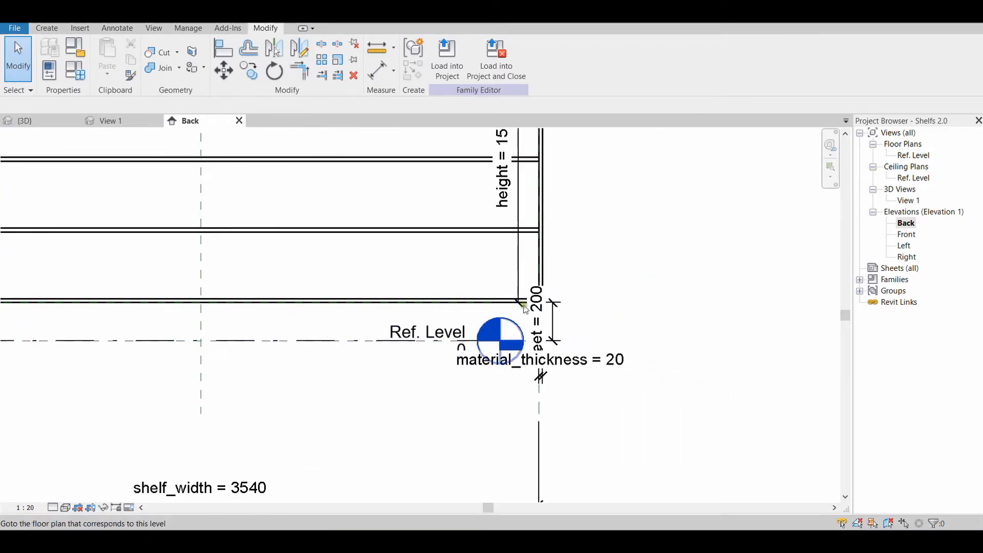
middle_click_drag(470, 299, 317, 328)
scroll(376, 270, "up", 5)
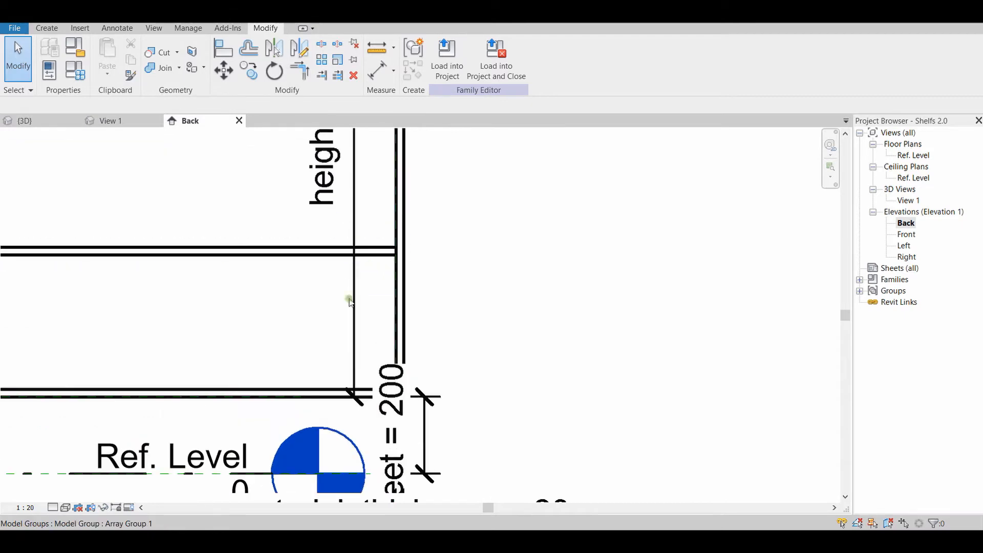
scroll(389, 340, "down", 3)
scroll(390, 343, "down", 3)
middle_click_drag(505, 318, 717, 338)
scroll(721, 324, "down", 2)
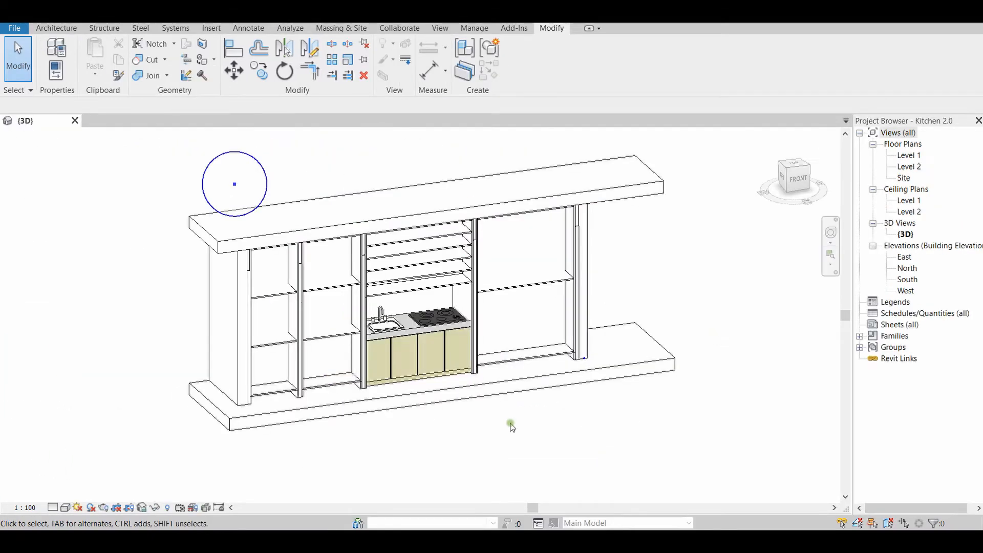
Open the Kitchen FrameRail _ Right family between the two narrow shelf units for editing and show its Left elevation
left_click(301, 276)
double_click(300, 273)
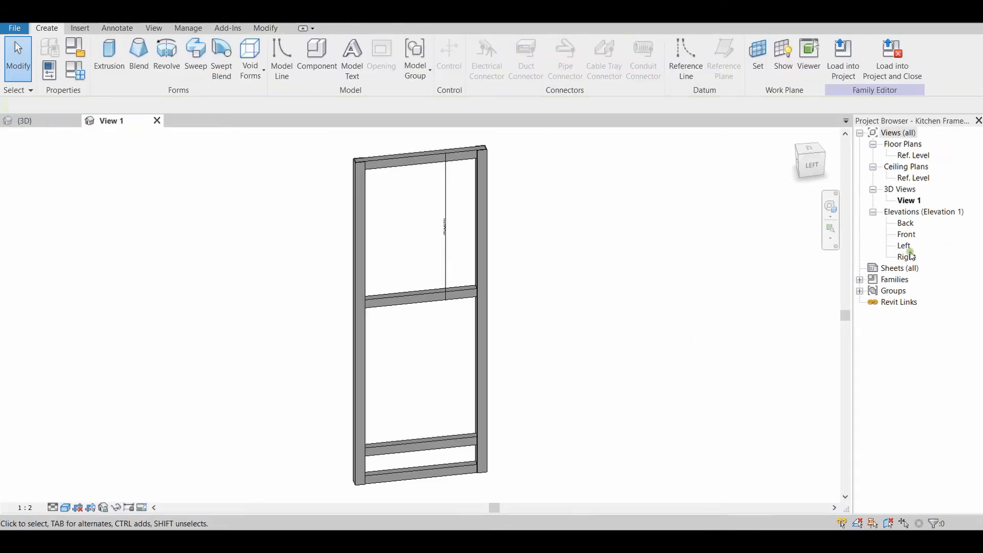
double_click(907, 248)
Examine the frame's rails and the Rail_MoveHeight dimension in the Left elevation
scroll(540, 343, "down", 2)
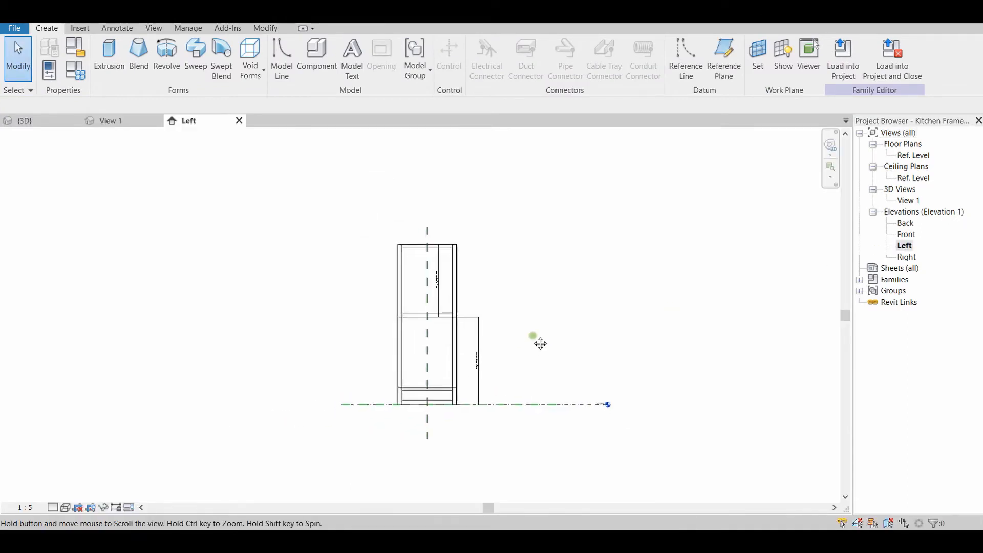
scroll(496, 329, "up", 2)
middle_click_drag(540, 343, 609, 336)
scroll(606, 336, "up", 2)
middle_click_drag(618, 408, 631, 260)
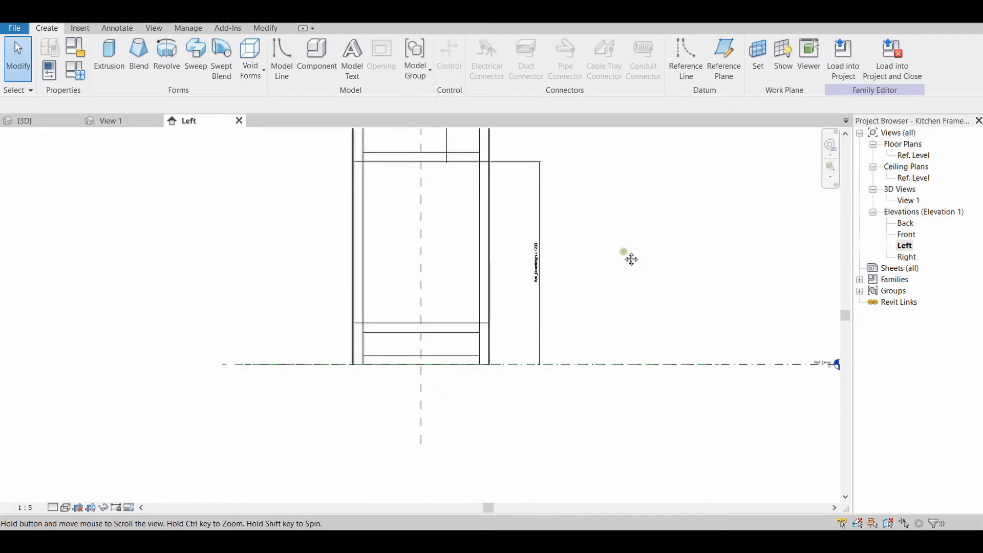
scroll(561, 377, "up", 2)
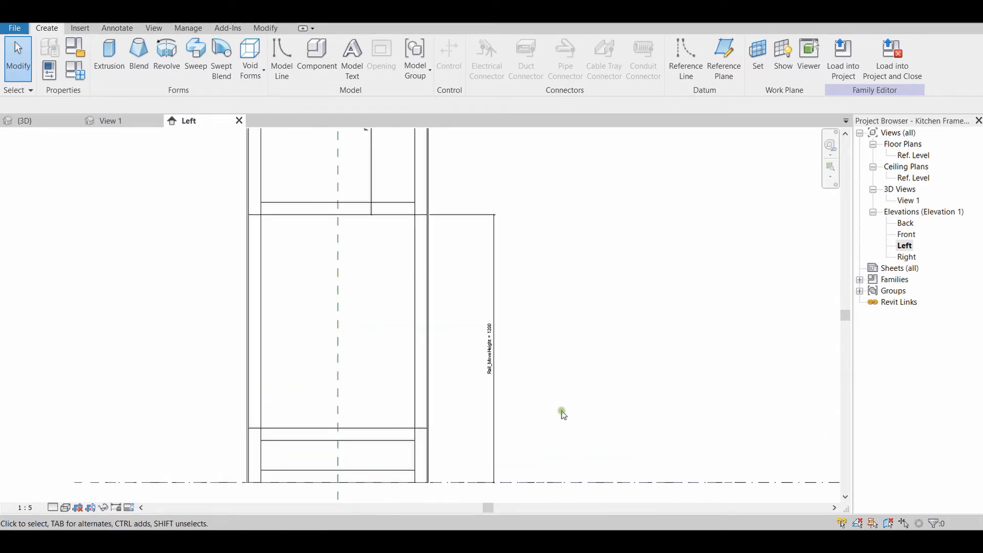
middle_click_drag(563, 415, 544, 369)
scroll(532, 332, "up", 2)
middle_click_drag(522, 300, 604, 394)
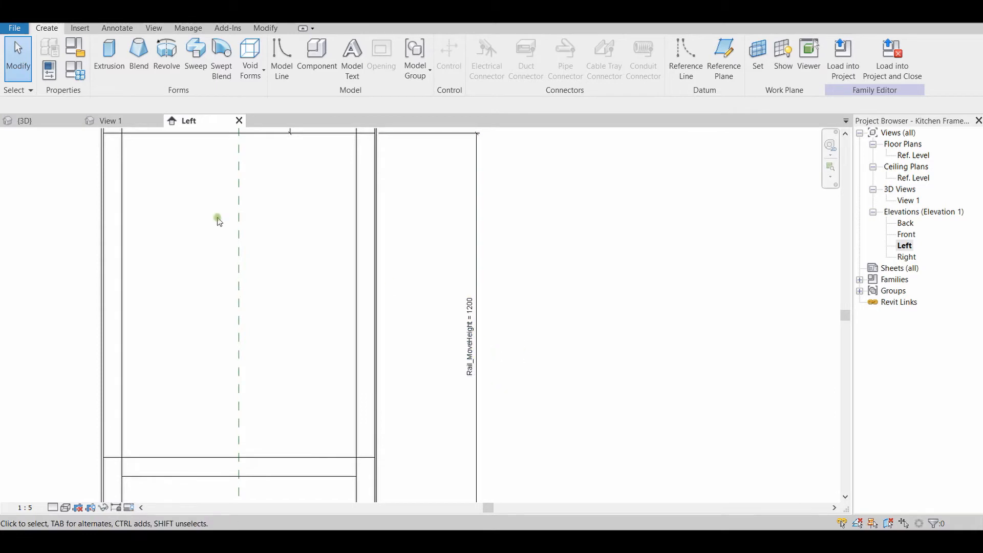
scroll(533, 345, "down", 3)
middle_click_drag(541, 347, 562, 380)
scroll(563, 368, "down", 2)
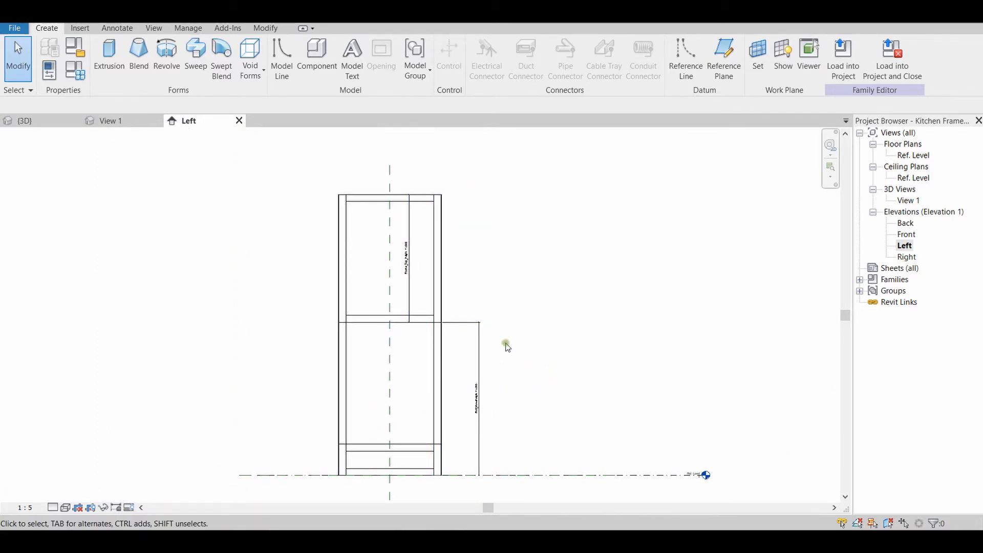
Open the frame family's types and apply a Rail_MoveHeight of 1600
left_click(76, 70)
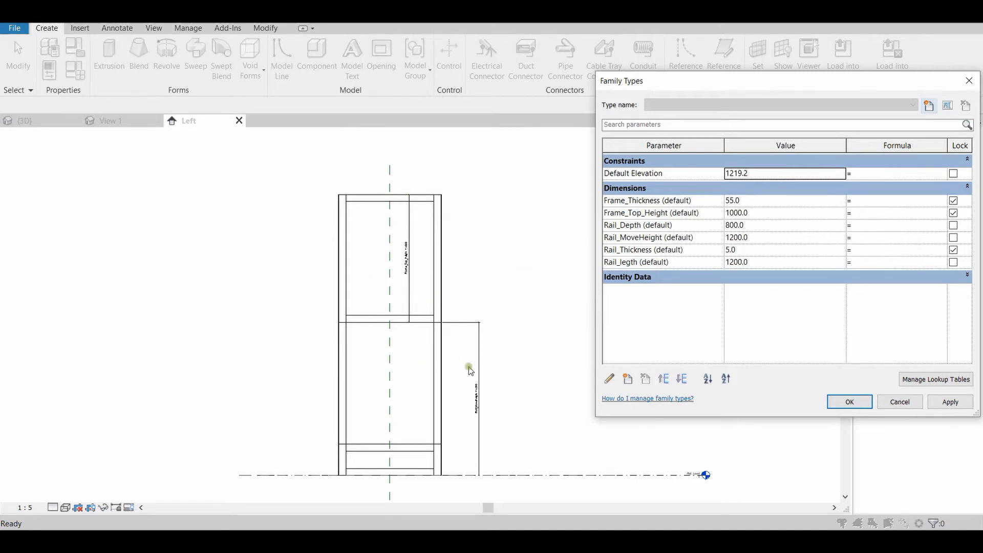
left_click(731, 240)
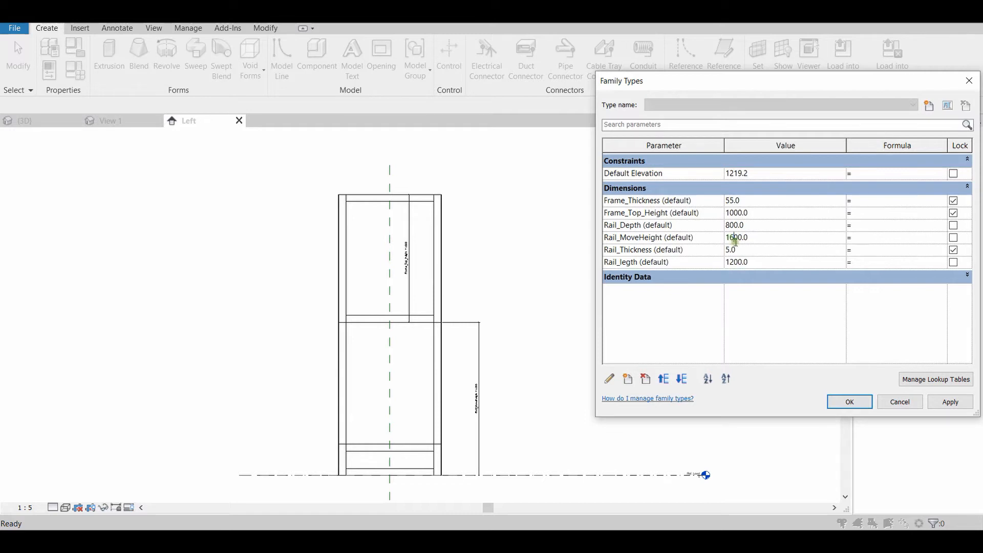
left_click(949, 402)
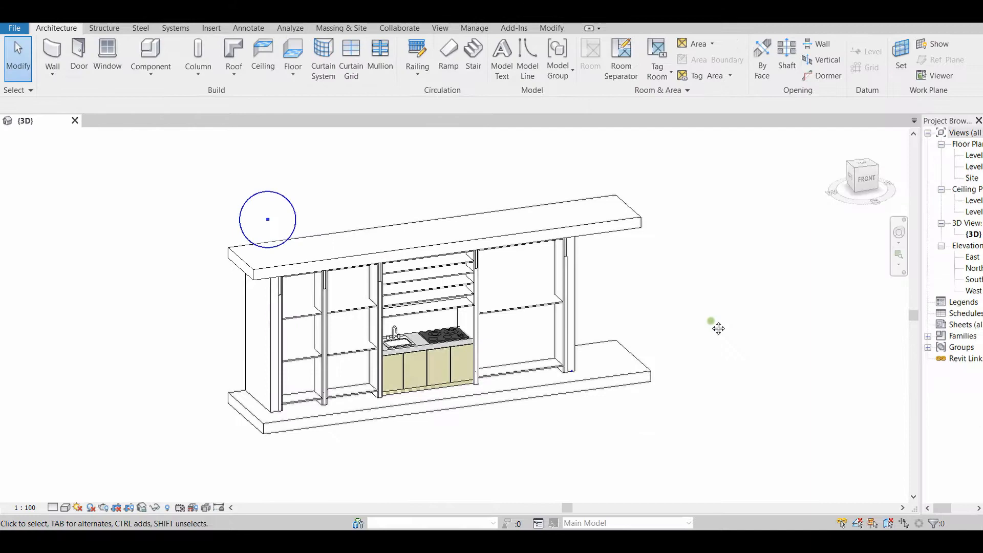
Display the Properties palette beside the kitchen project's 3D view
middle_click_drag(716, 325, 778, 321, "shift")
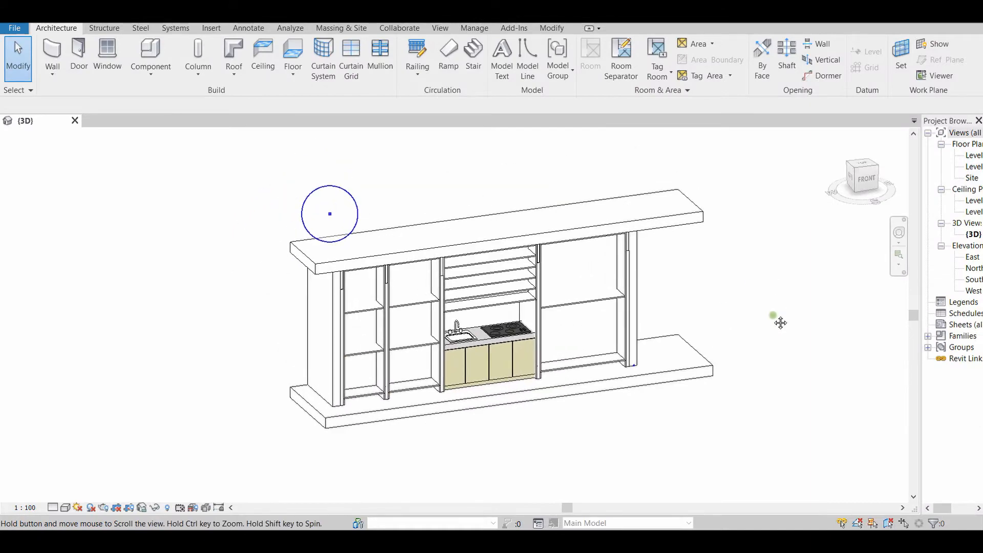
scroll(757, 330, "up", 2)
scroll(763, 326, "down", 1)
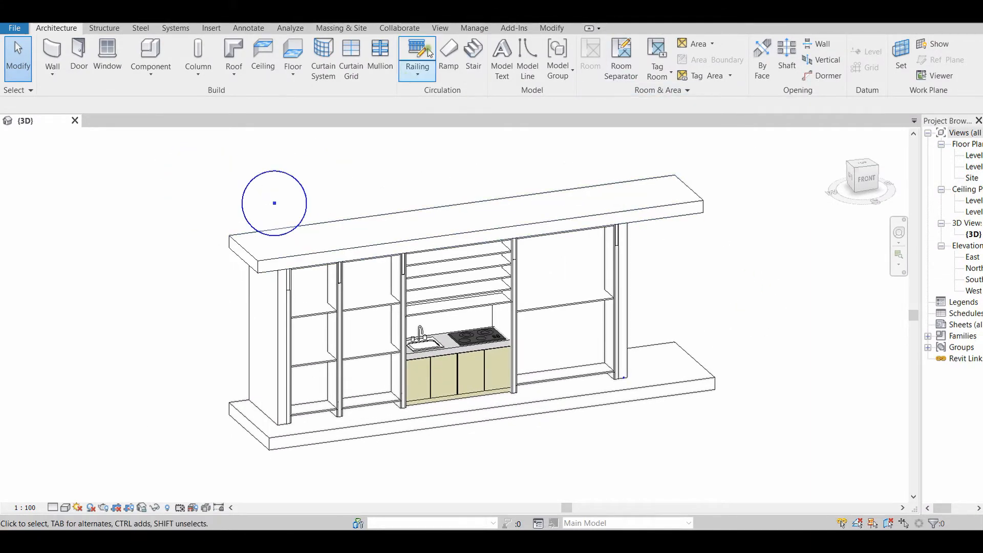
left_click(440, 28)
left_click(940, 78)
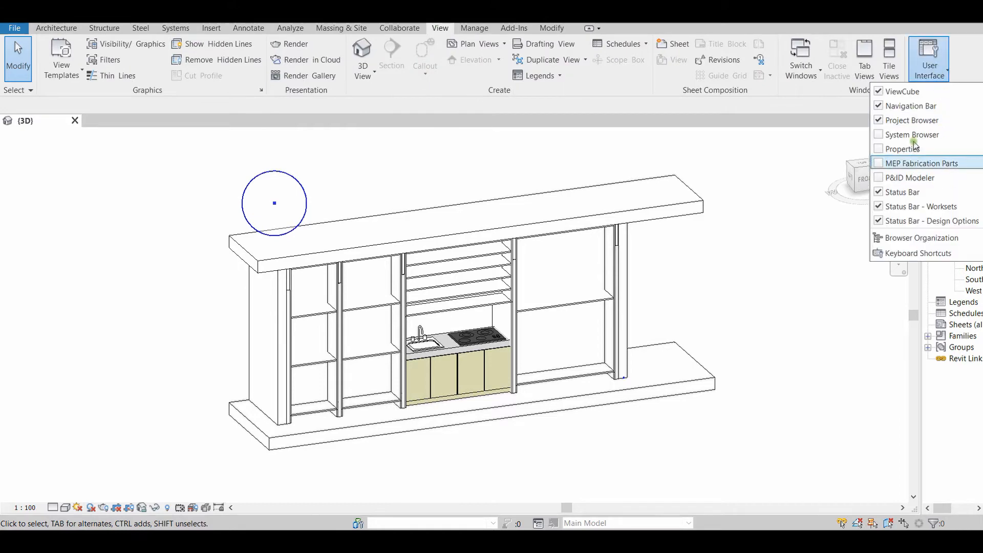
left_click(904, 149)
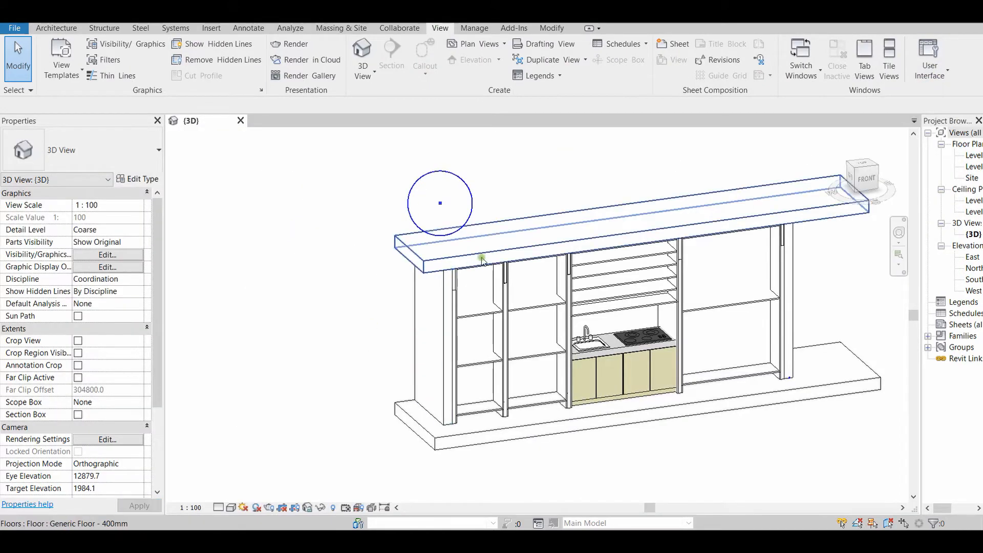
Inspect the properties of the upper floor, lower floor and both end walls in turn, and hide the Properties palette
left_click(482, 259)
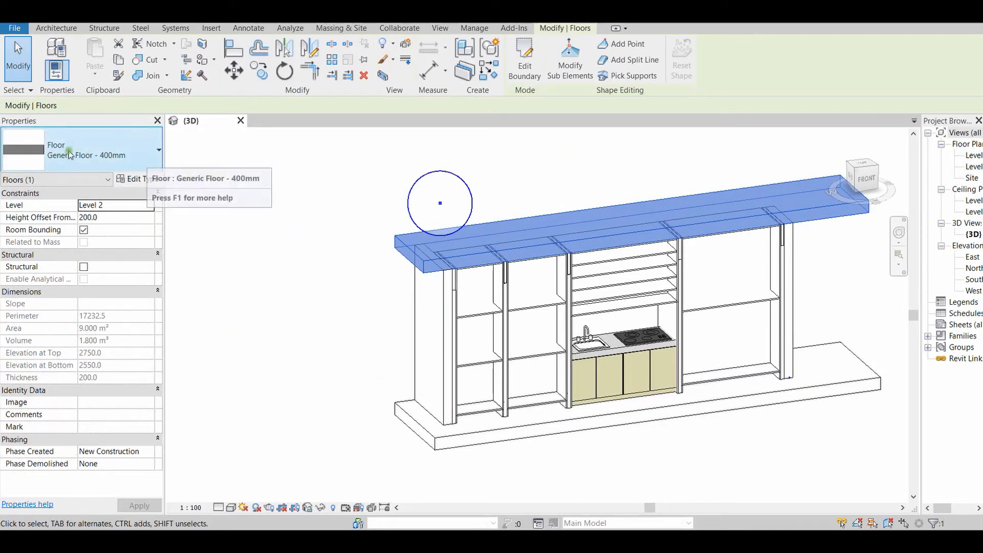
left_click(469, 438)
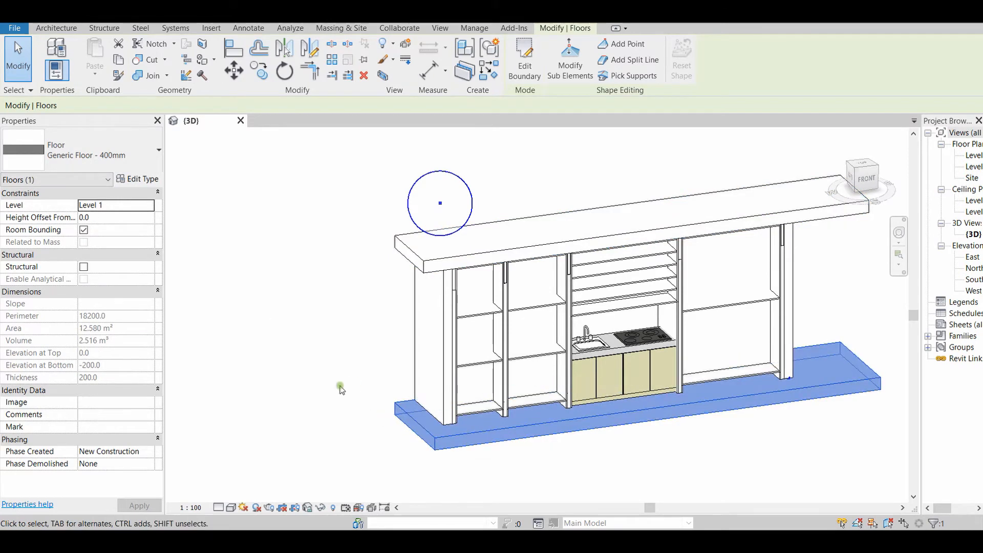
left_click(433, 348)
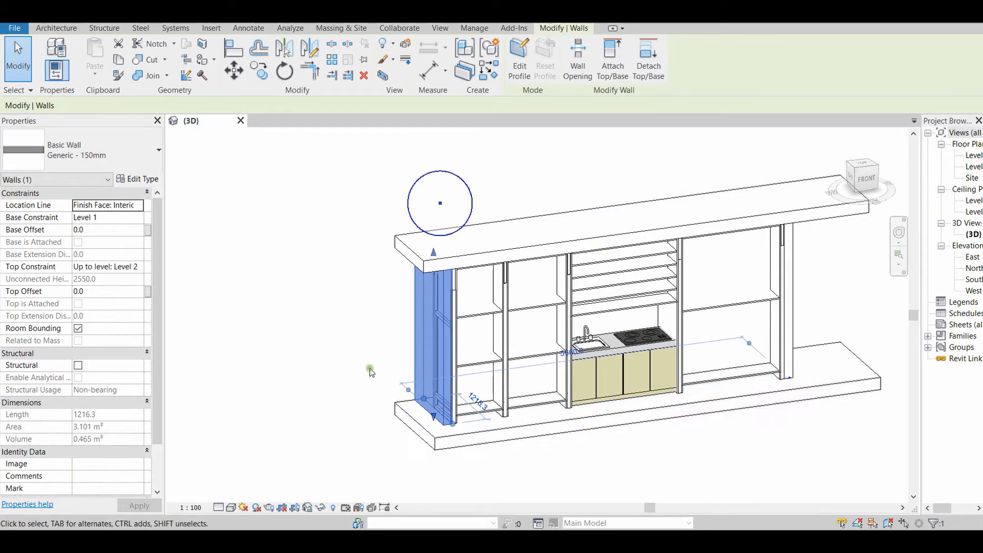
middle_click_drag(370, 367, 240, 367)
left_click(661, 296)
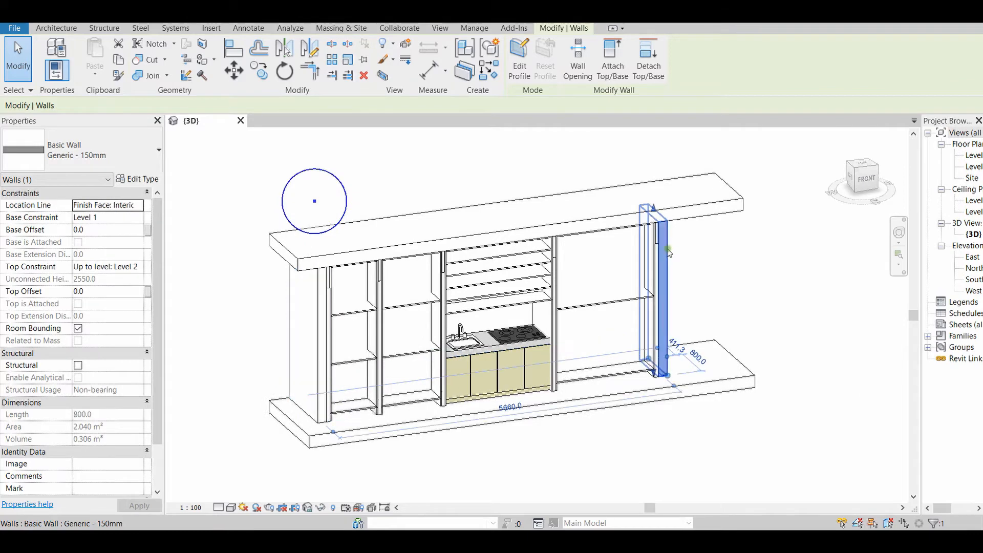
scroll(746, 276, "down", 1)
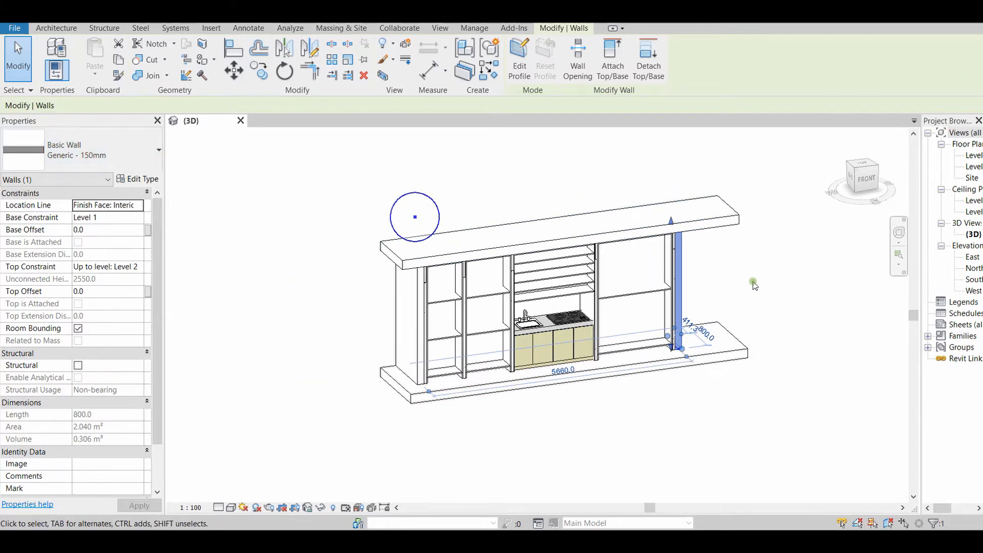
middle_click_drag(756, 287, 688, 297)
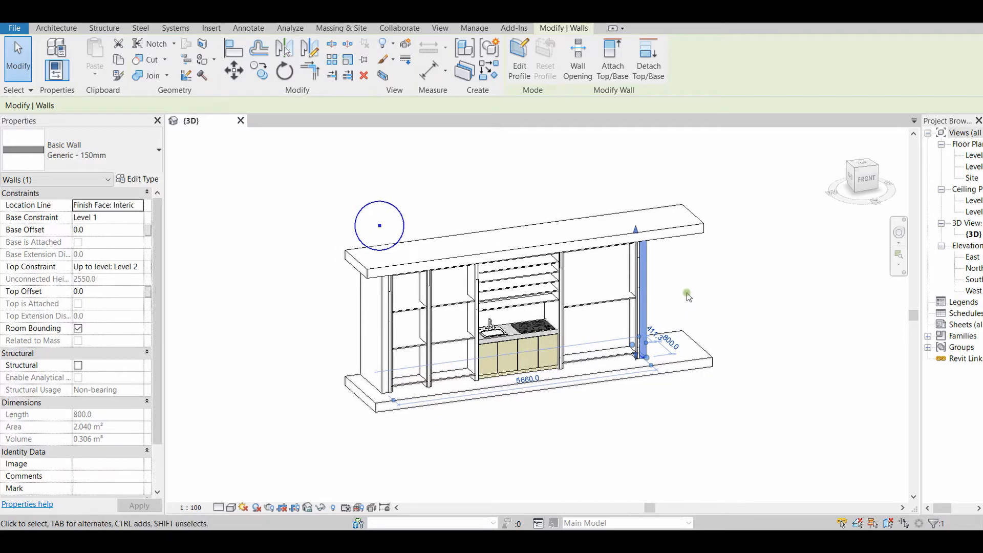
left_click(686, 291)
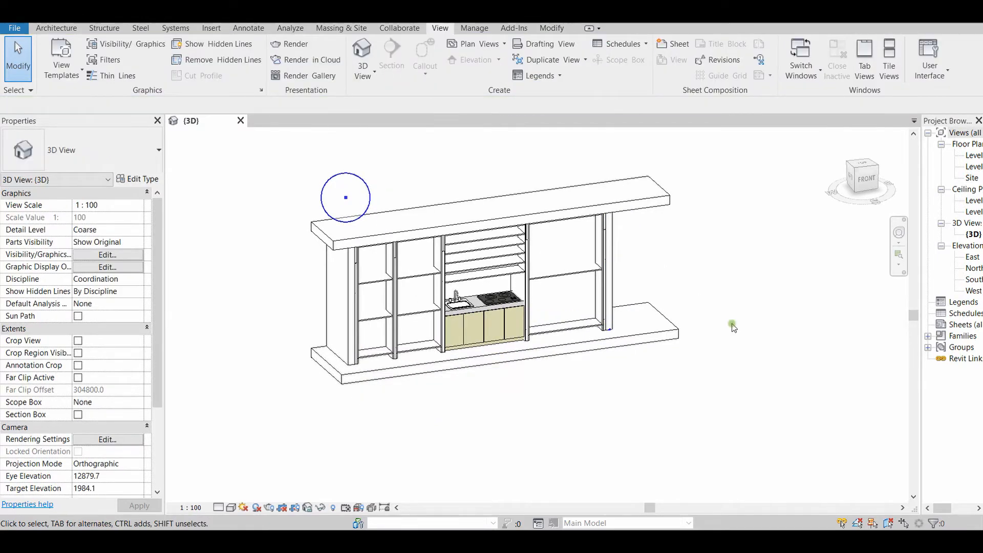
left_click(157, 120)
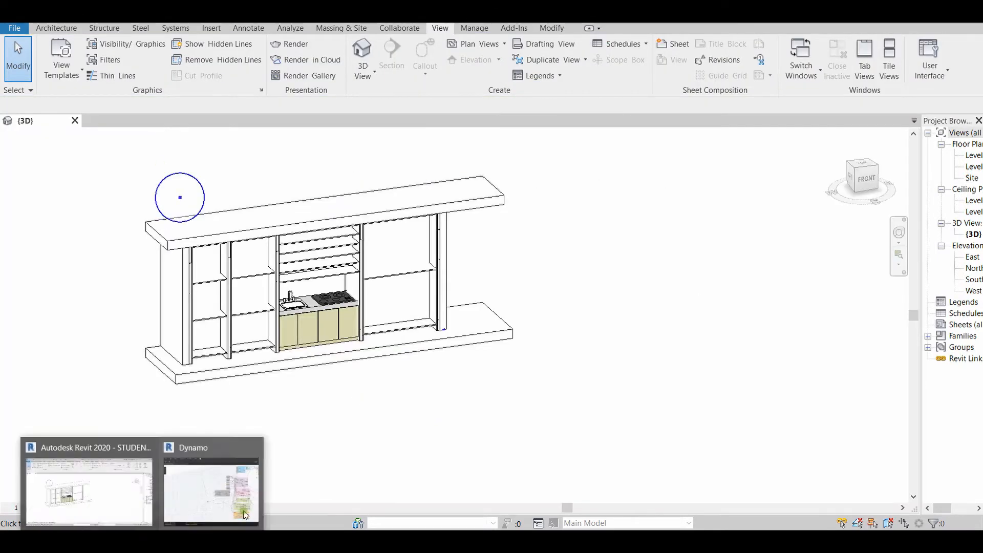
Switch to Dynamo and examine the Kitchen 2.1 graph's node groups and the sliders for the shelf, Antresole and attractor point parameters
left_click(244, 515)
middle_click_drag(270, 397, 150, 425)
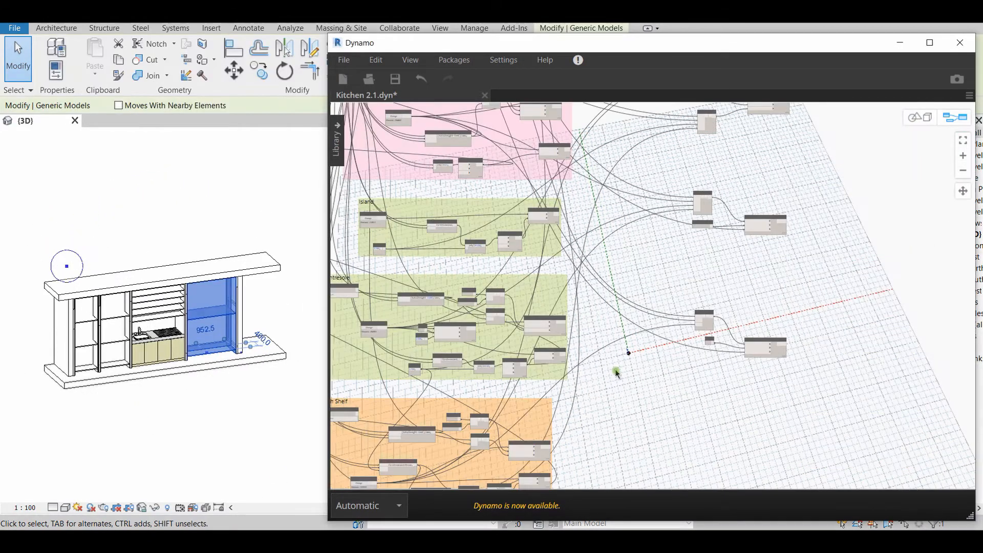
scroll(635, 338, "down", 2)
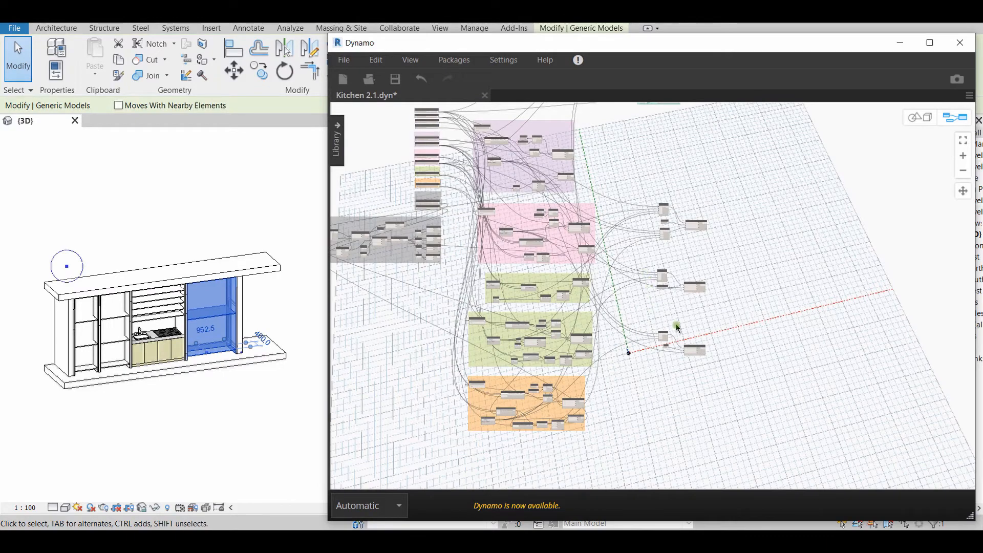
middle_click_drag(676, 328, 682, 363)
scroll(704, 235, "up", 2)
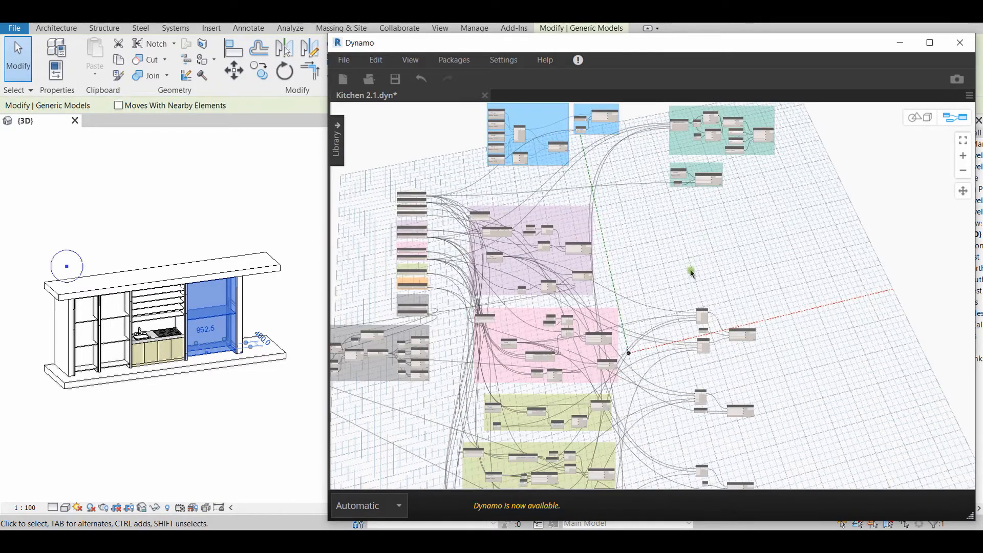
middle_click_drag(690, 270, 784, 274)
scroll(607, 270, "up", 2)
middle_click_drag(516, 205, 522, 310)
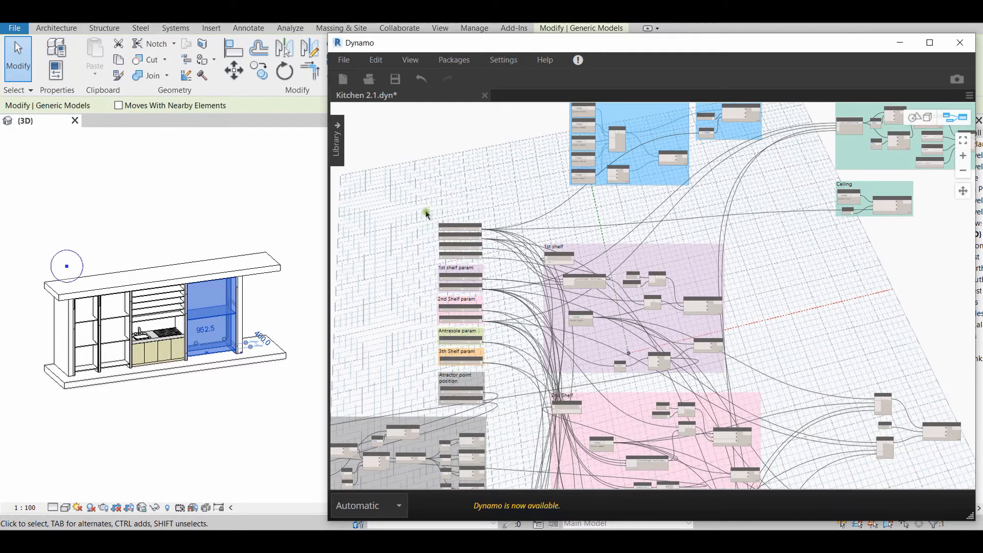
scroll(455, 361, "up", 3)
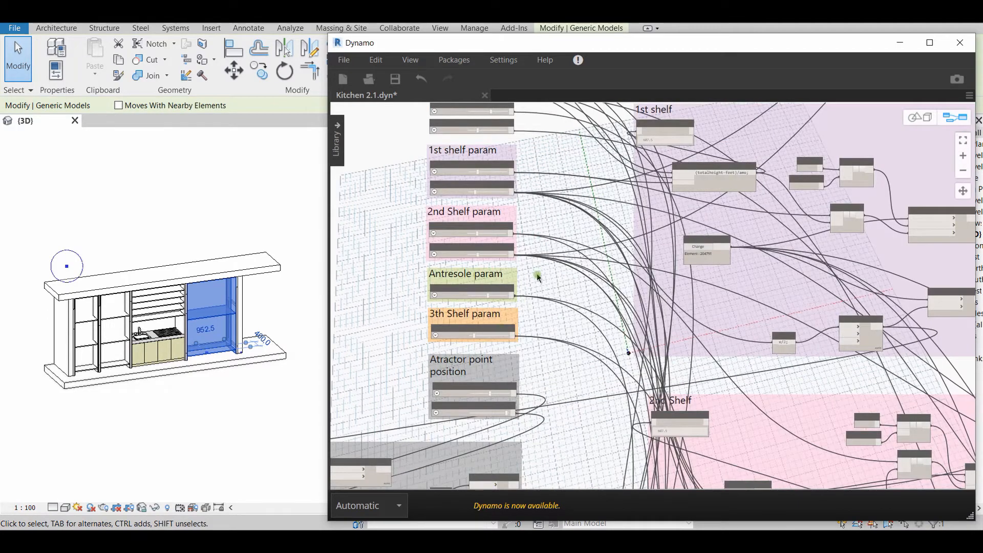
middle_click_drag(537, 277, 555, 307)
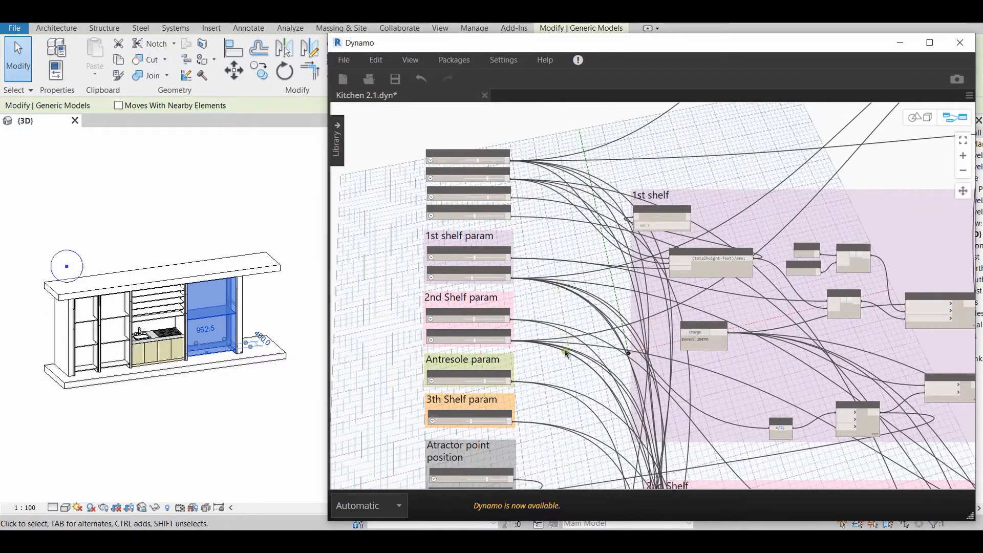
Examine the global, shelf and Antresole parameter sliders and how they link to the shelf node groups
scroll(566, 352, "down", 1)
scroll(542, 240, "down", 1)
scroll(542, 239, "up", 1)
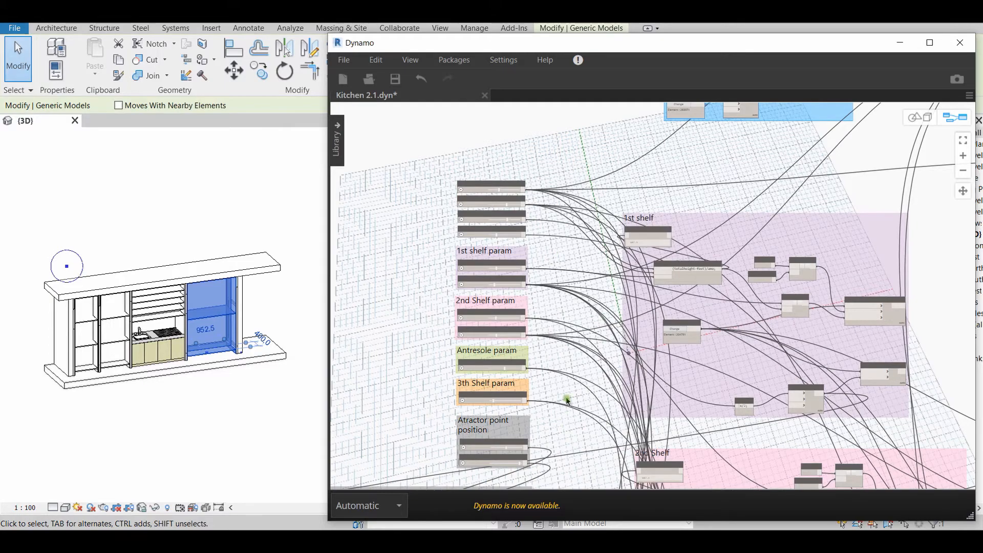
scroll(559, 289, "up", 2)
middle_click_drag(553, 245, 586, 326)
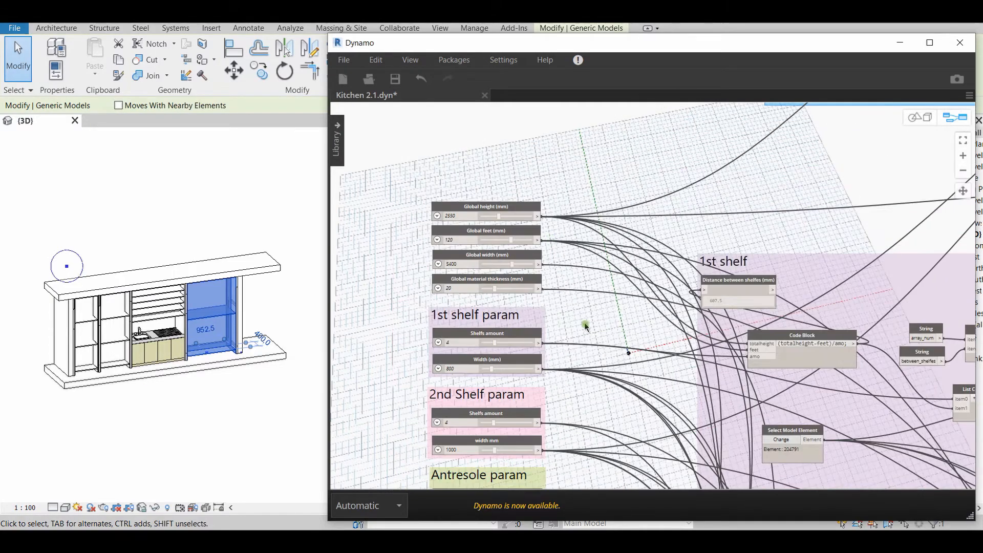
scroll(585, 326, "down", 5)
middle_click_drag(730, 380, 663, 213)
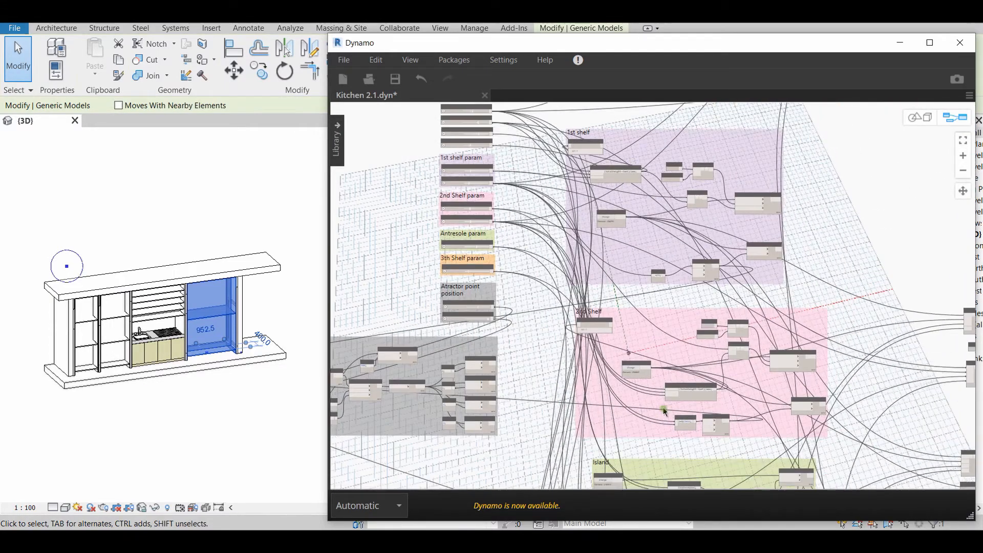
scroll(679, 230, "down", 4)
scroll(538, 246, "up", 5)
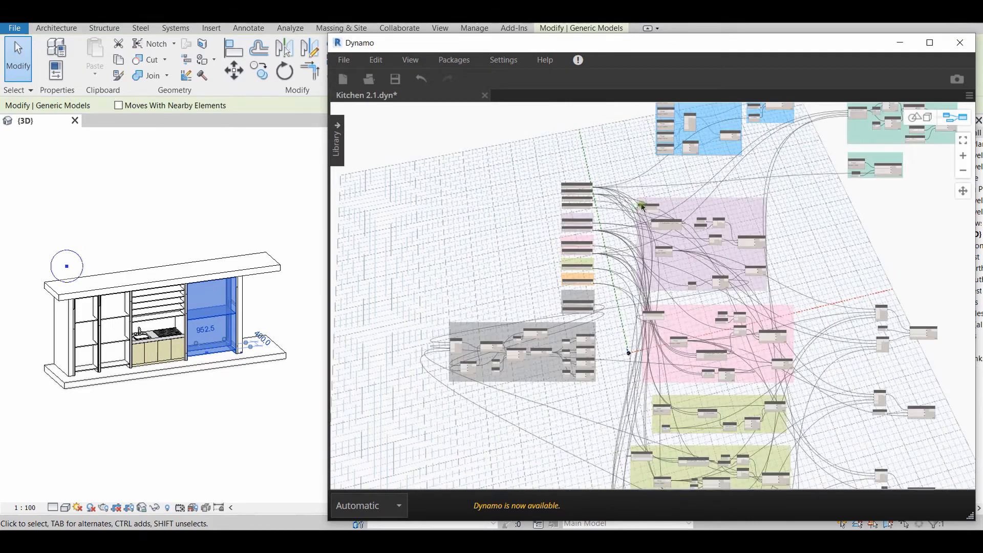
scroll(539, 247, "up", 4)
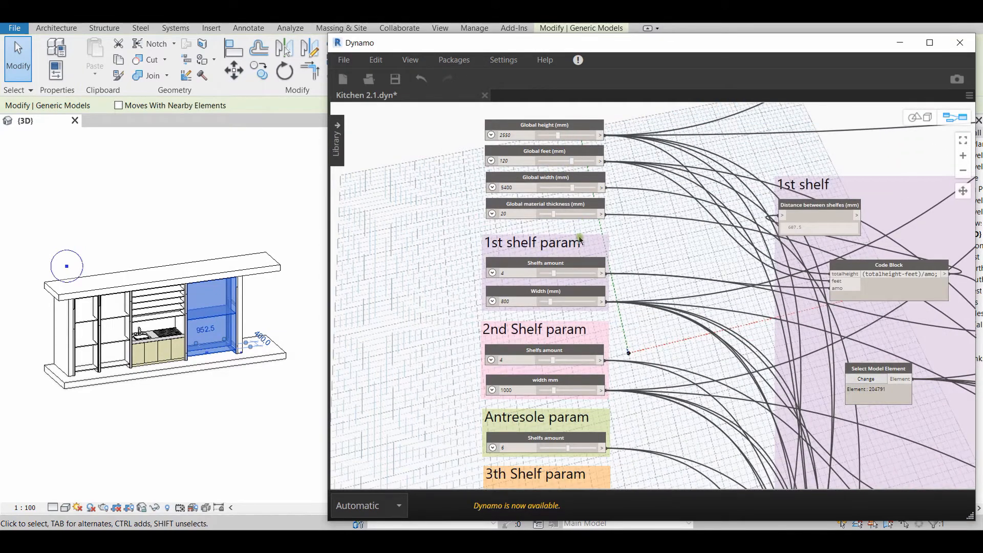
scroll(580, 238, "down", 3)
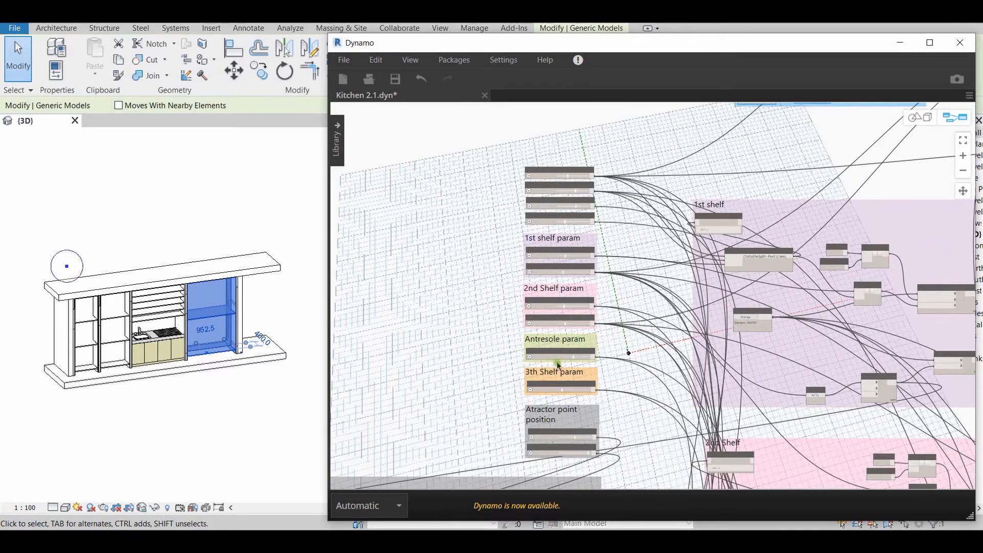
scroll(628, 298, "down", 3)
Examine the Frames place and Frames height groups and select the matching vertical frames in the kitchen model
middle_click_drag(635, 279, 536, 357)
scroll(536, 357, "up", 4)
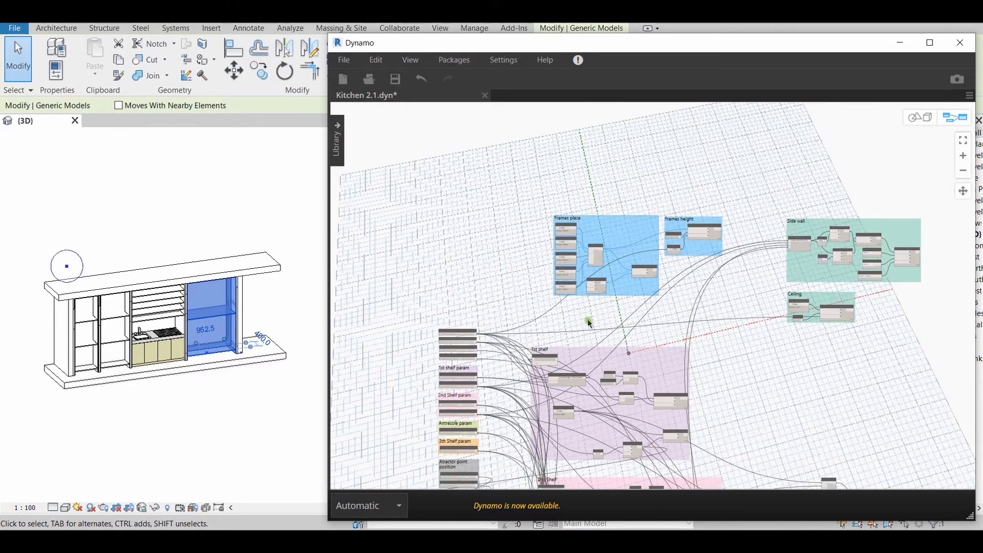
scroll(595, 351, "down", 2)
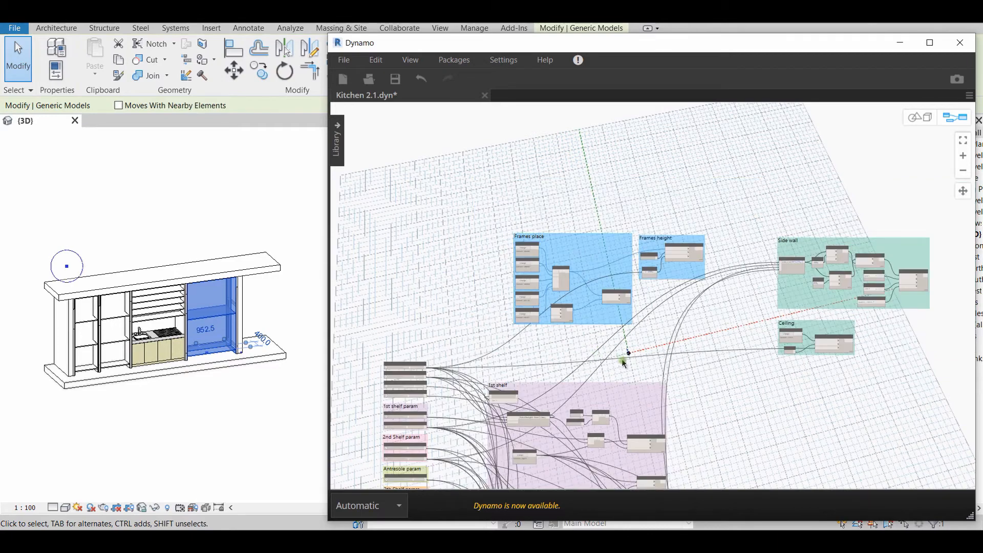
middle_click_drag(625, 352, 605, 352)
scroll(536, 293, "up", 3)
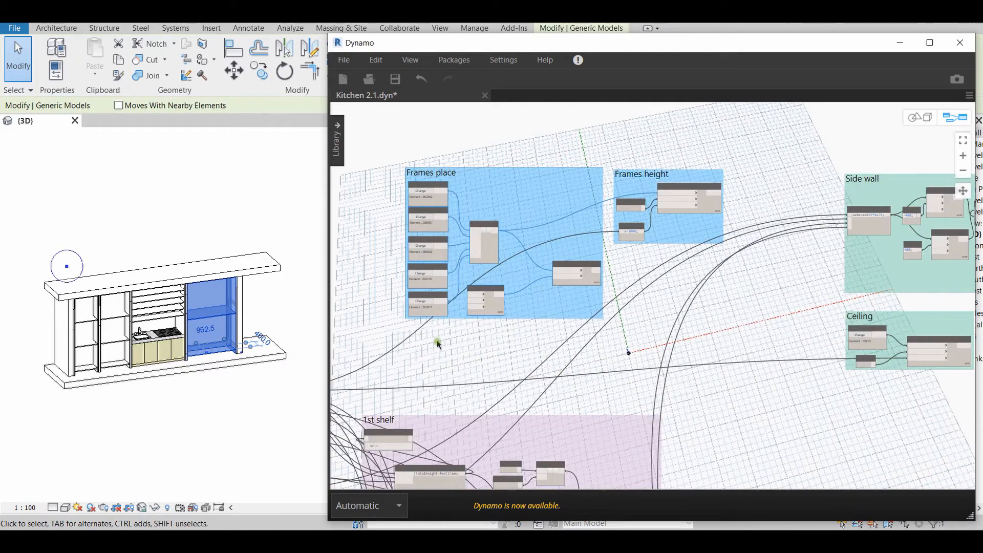
scroll(439, 344, "up", 2)
left_click(108, 414)
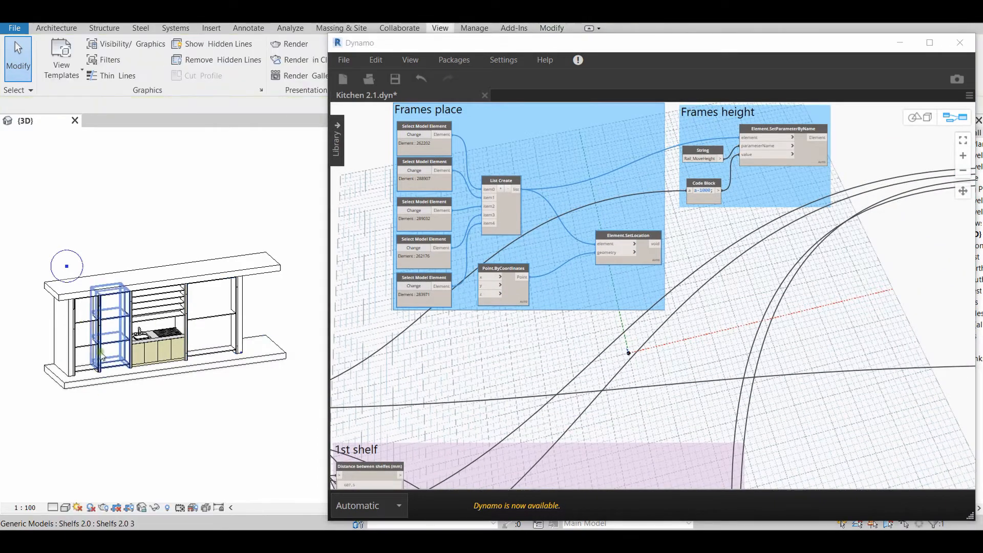
scroll(101, 353, "up", 5)
left_click(104, 297)
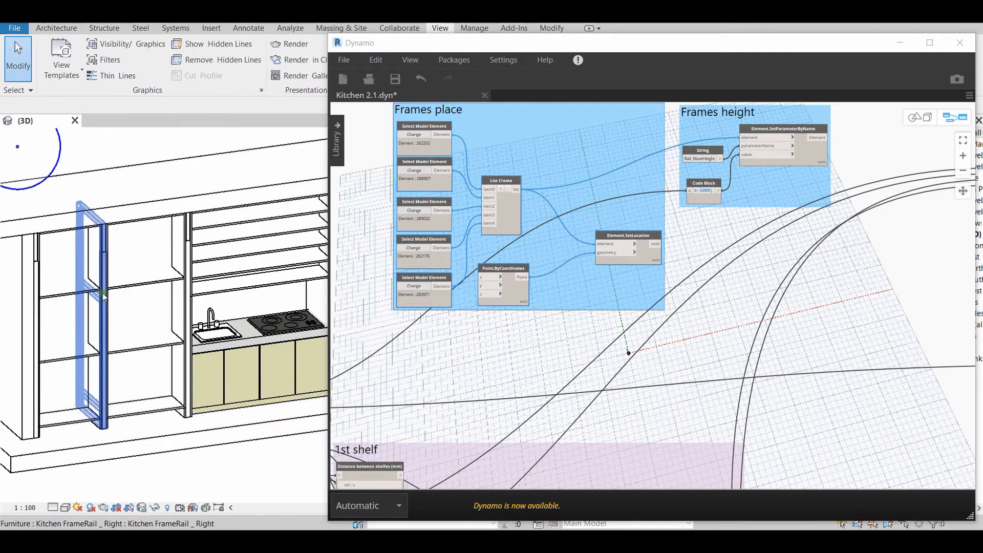
left_click(202, 266)
scroll(230, 382, "down", 5)
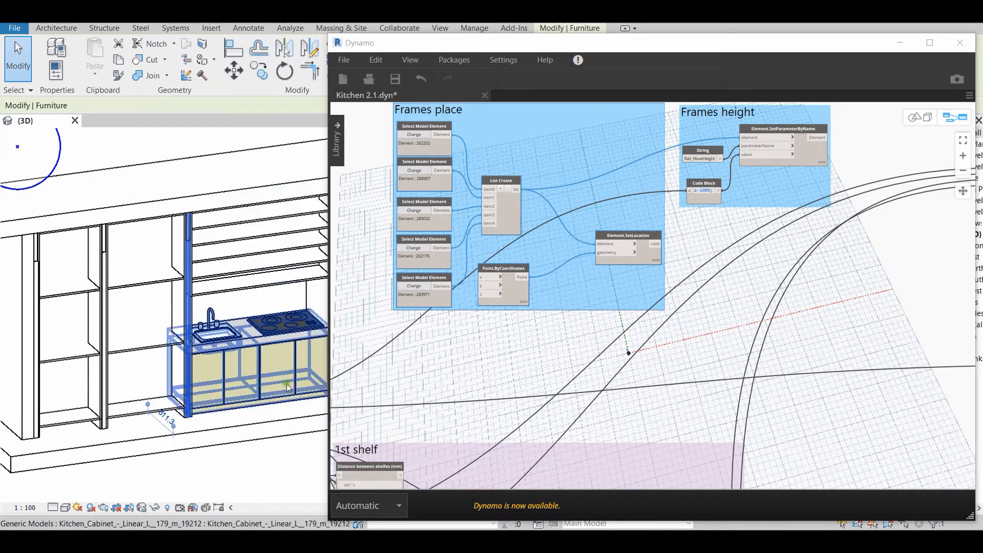
Examine the Side wall and Ceiling groups and select both end walls and the upper floor in the model
scroll(736, 312, "down", 3)
middle_click_drag(817, 307, 373, 356)
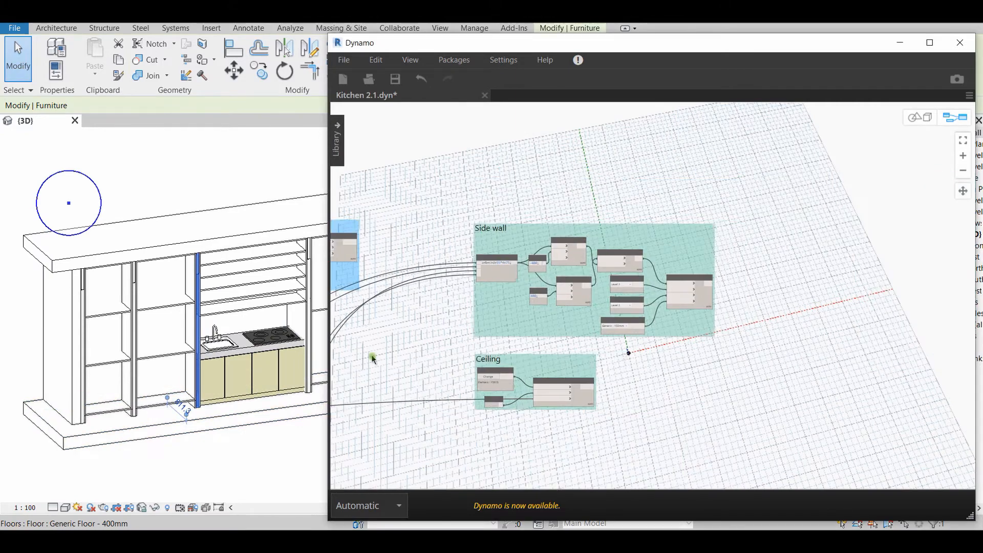
left_click(211, 479)
scroll(256, 446, "down", 2)
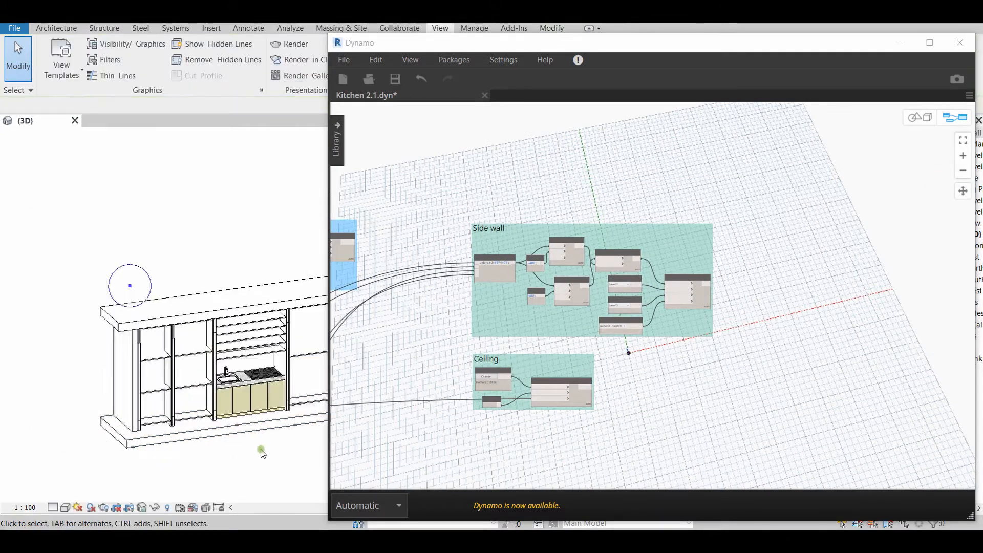
middle_click_drag(268, 454, 182, 428)
left_click(275, 317)
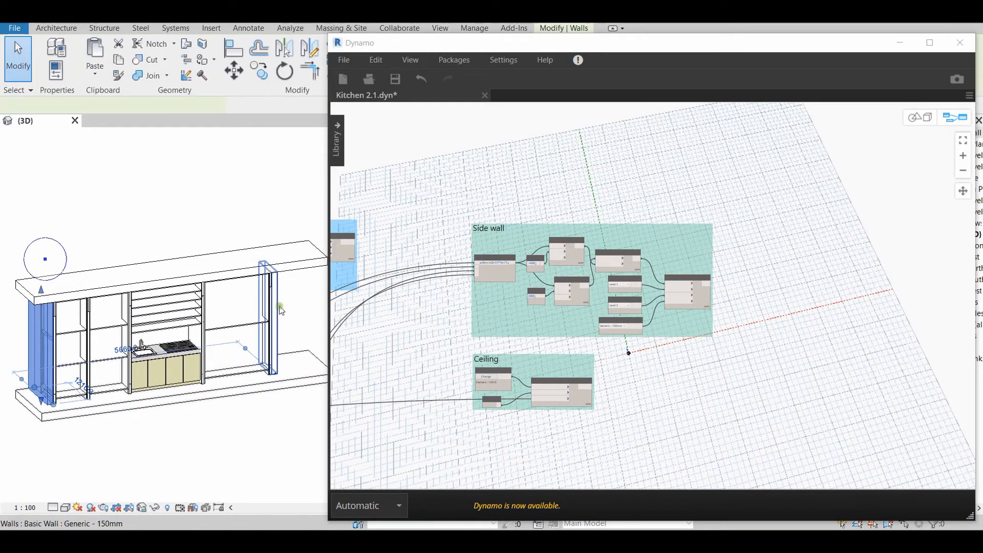
scroll(254, 445, "down", 1)
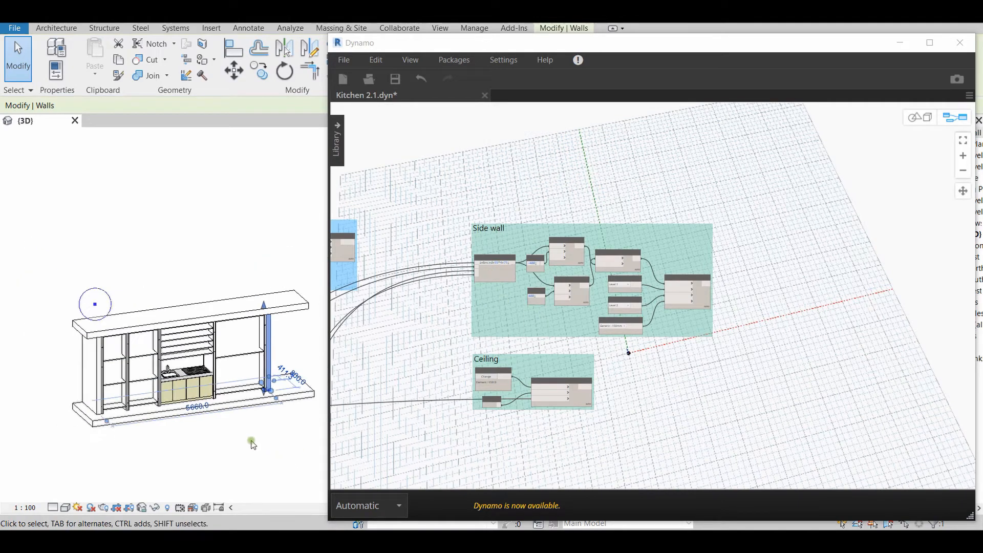
left_click(220, 315)
Examine the 1st shelf node group and select the first shelf unit beside the left end wall in the model
scroll(410, 442, "down", 3)
middle_click_drag(429, 446, 702, 154)
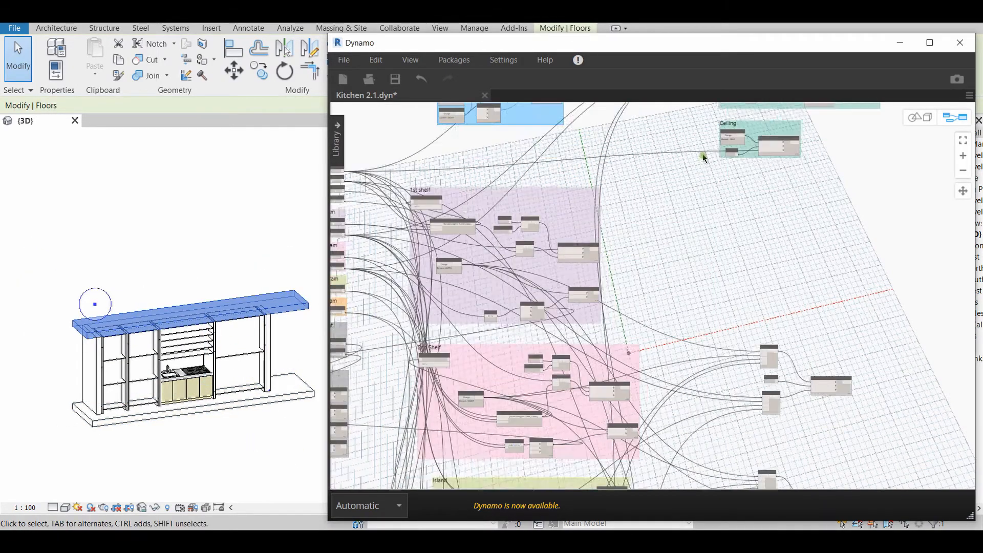
middle_click_drag(646, 246, 761, 259)
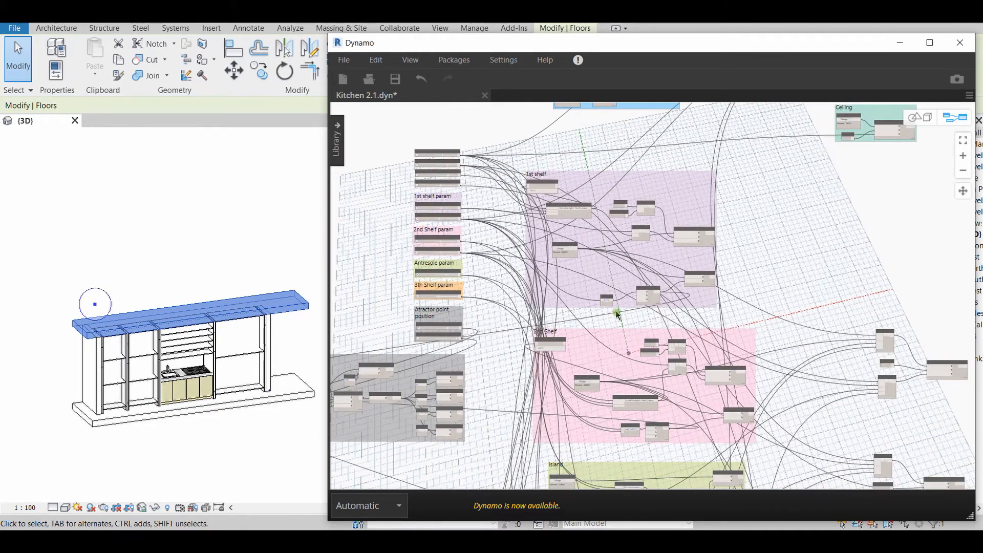
middle_click_drag(616, 312, 614, 144)
middle_click_drag(630, 259, 642, 403)
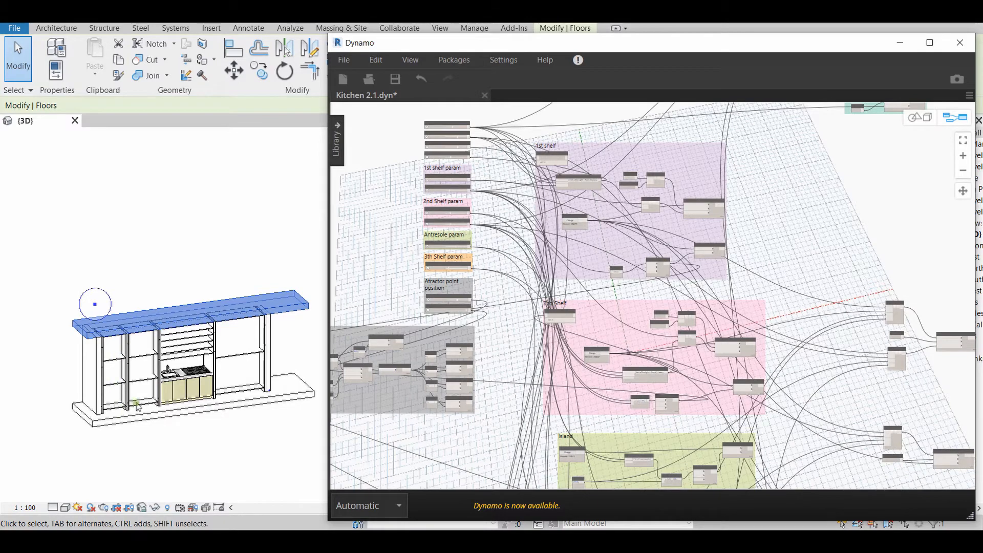
left_click(152, 433)
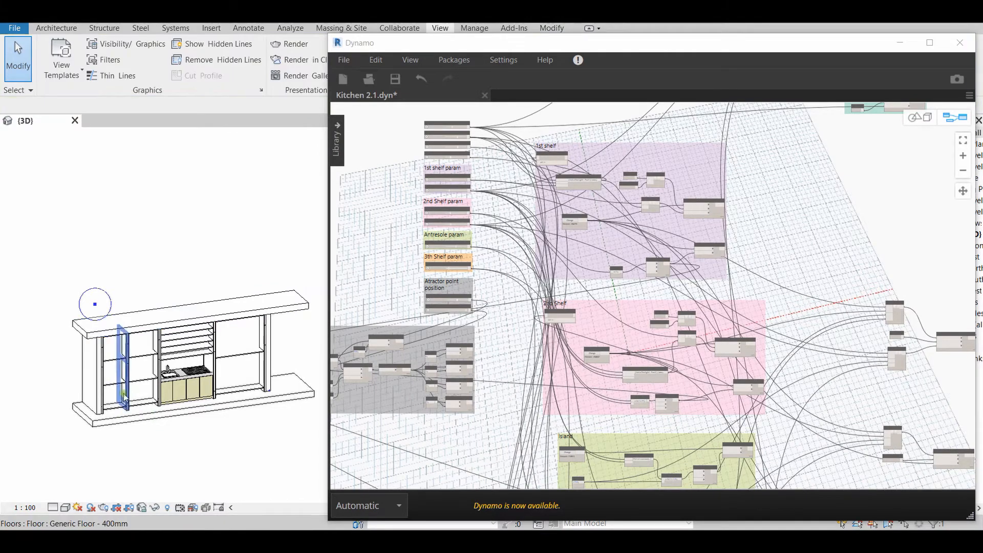
left_click(105, 356)
middle_click_drag(575, 293, 569, 319)
scroll(575, 219, "up", 2)
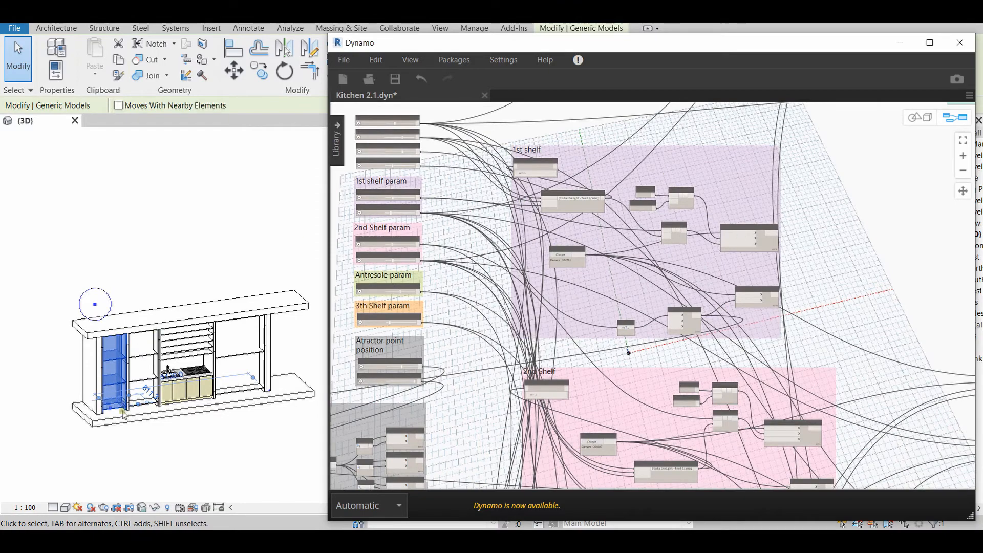
Select the second shelf unit in the model and examine the 2nd Shelf node group
middle_click_drag(161, 467, 169, 342)
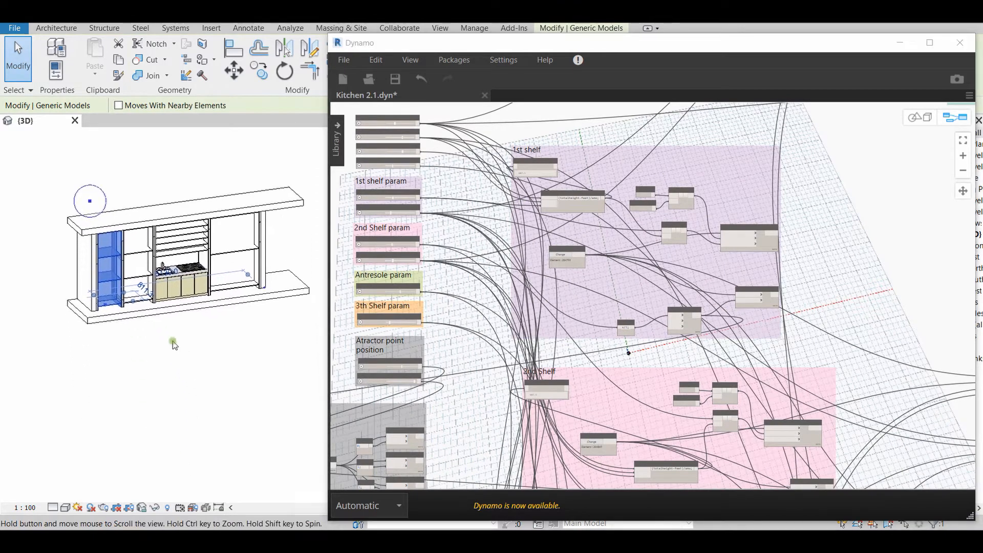
key("Escape")
left_click(143, 254)
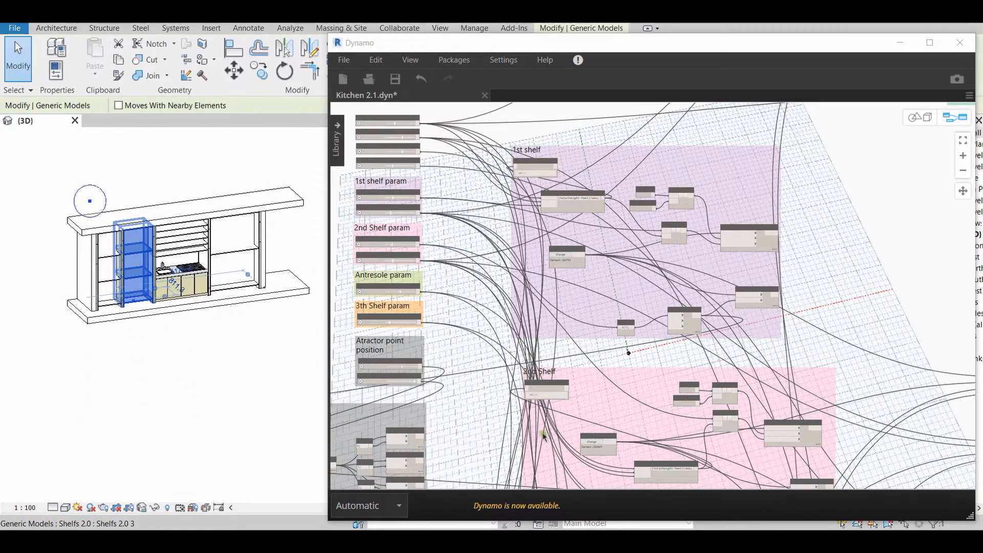
middle_click_drag(593, 341, 557, 205)
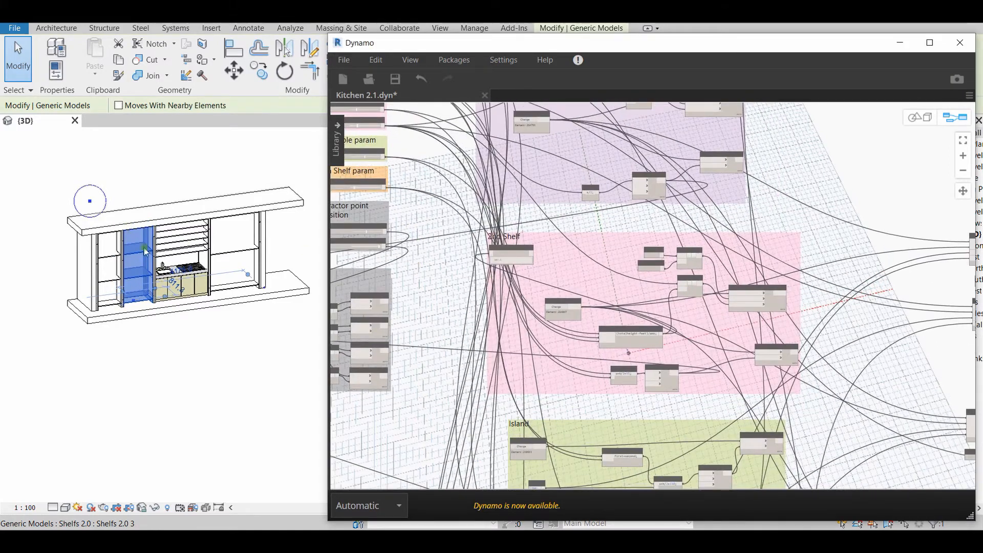
scroll(577, 412, "down", 3)
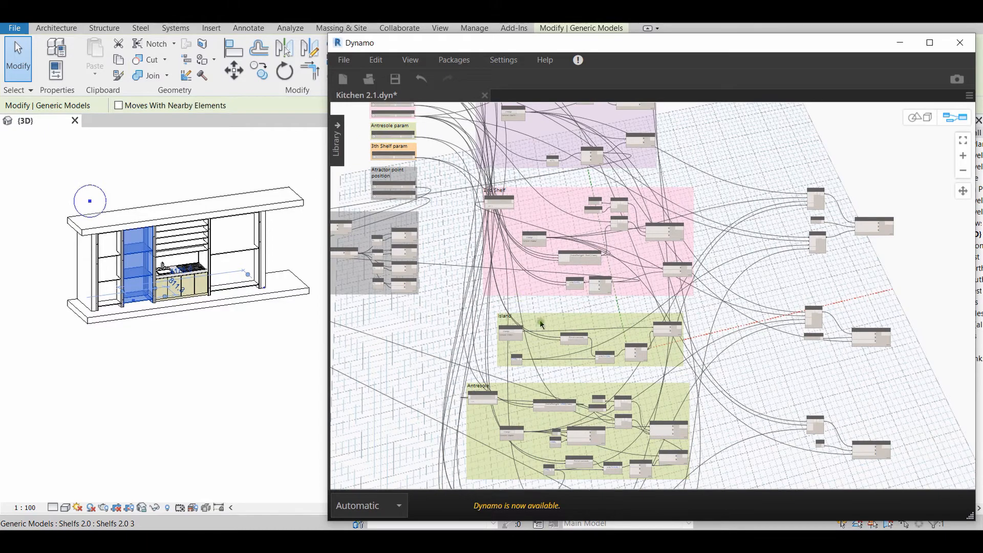
Examine the Island, Antresole and 4th Shelf groups, selecting the shelving above the sink and the last shelf unit in the model
scroll(541, 323, "up", 3)
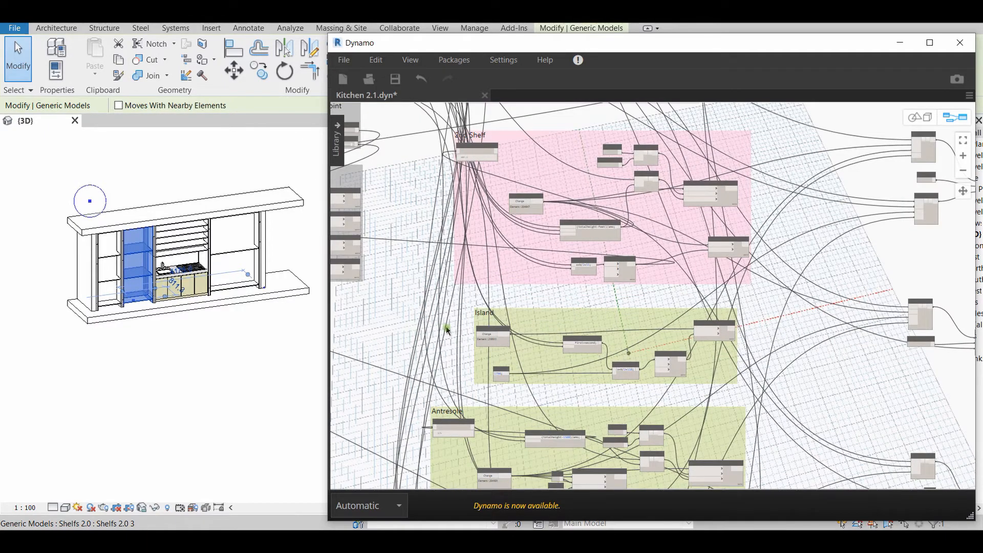
left_click(190, 348)
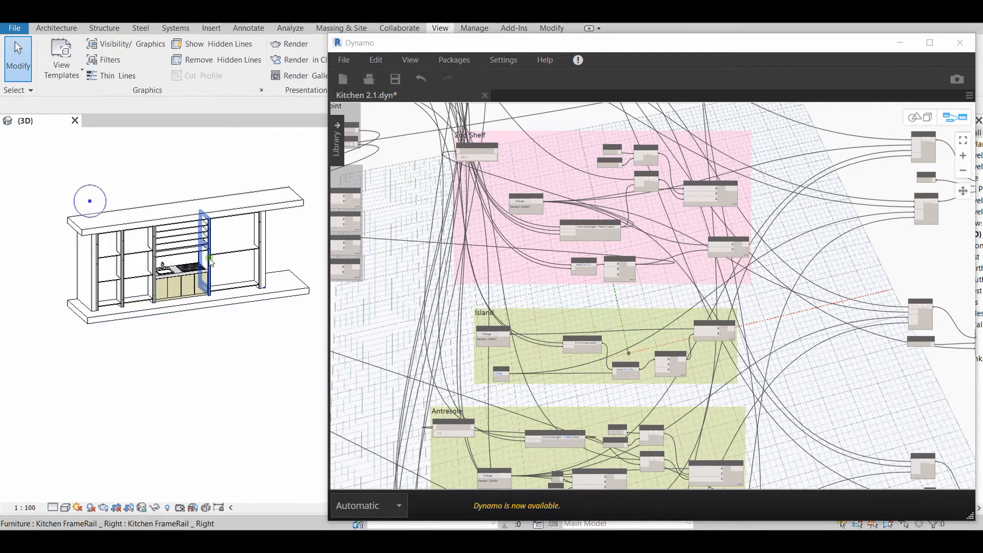
left_click(187, 258)
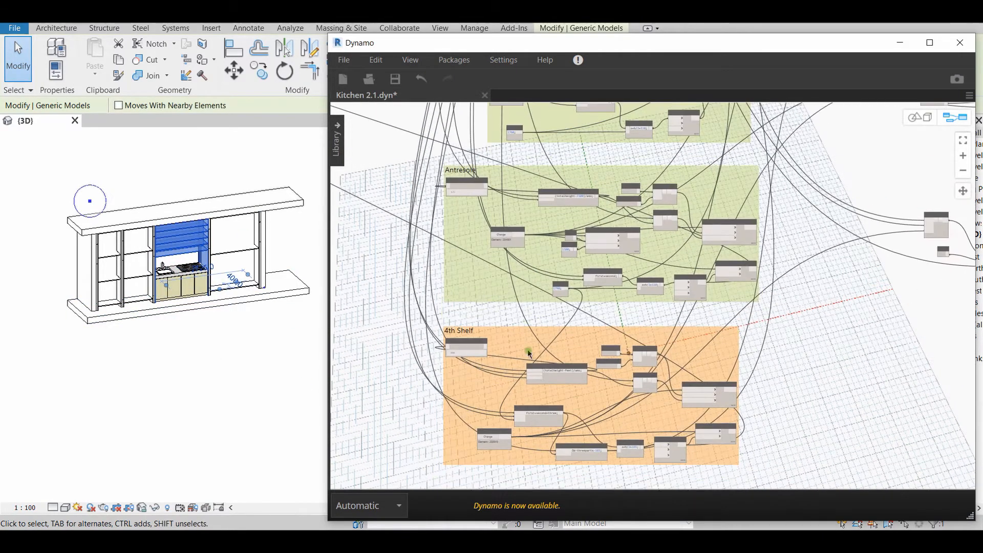
left_click(234, 249)
Examine the Atractor point node group and its position sliders alongside the circle above the kitchen model
scroll(647, 336, "down", 5)
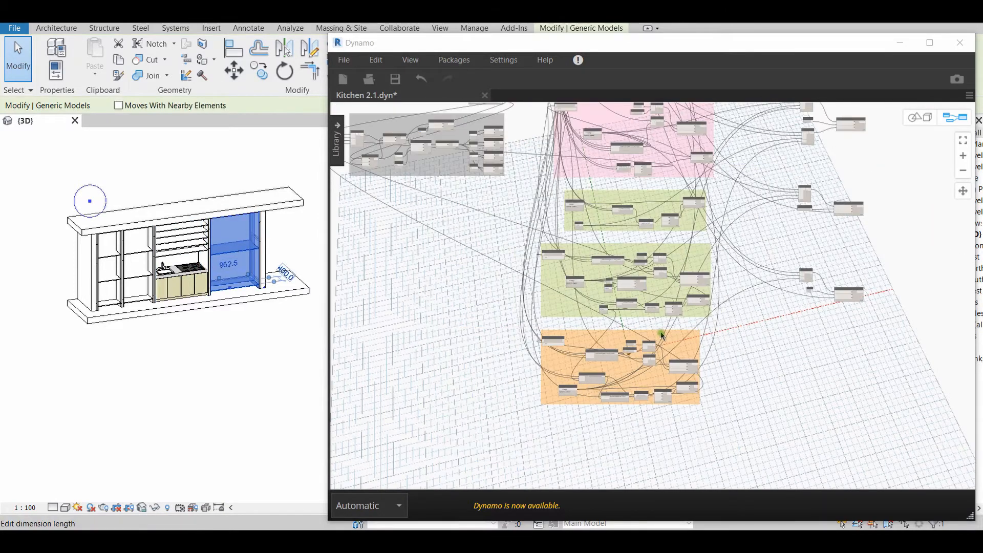
scroll(663, 296, "up", 4)
scroll(662, 297, "up", 4)
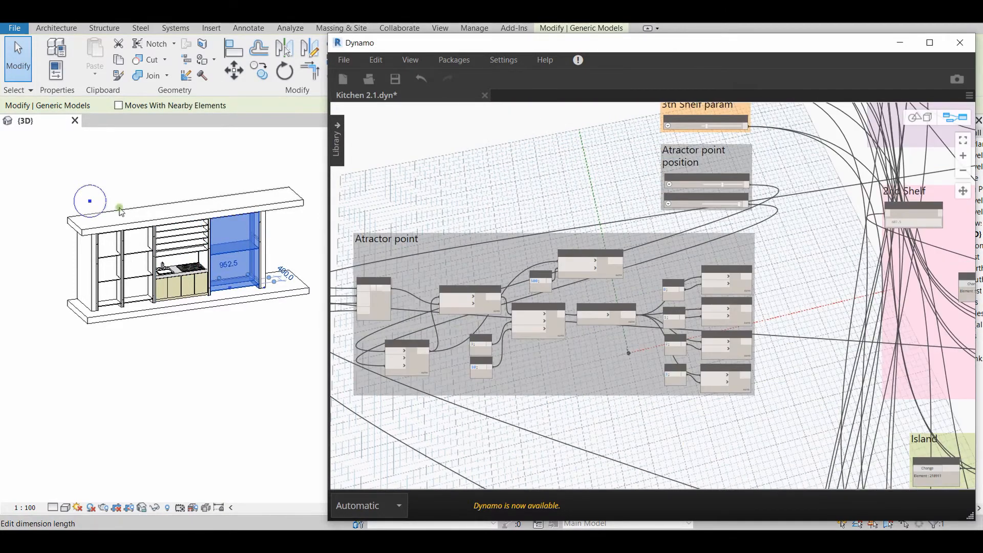
left_click(217, 399)
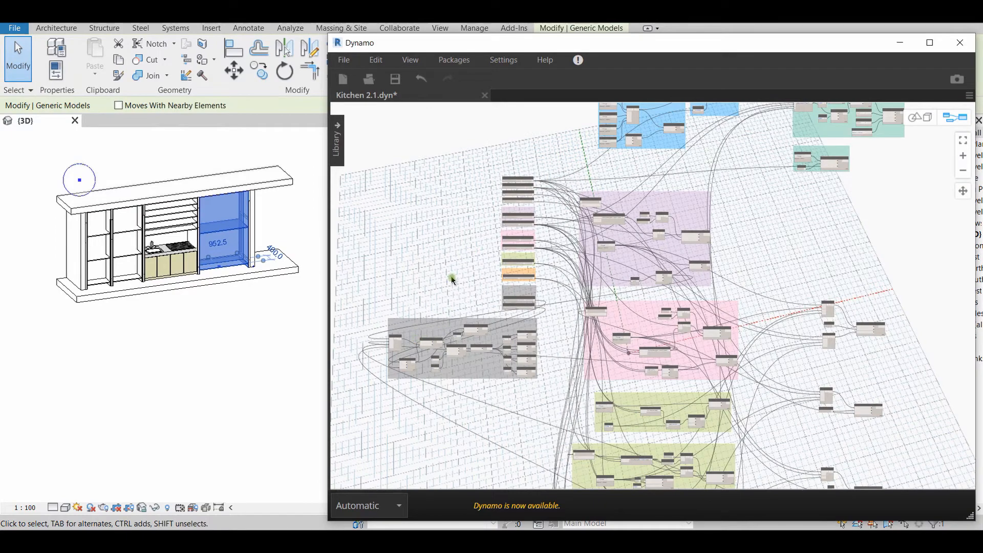
Select the four shelf units one after another in the kitchen model while viewing the whole graph
middle_click_drag(452, 281, 442, 309)
left_click(282, 359)
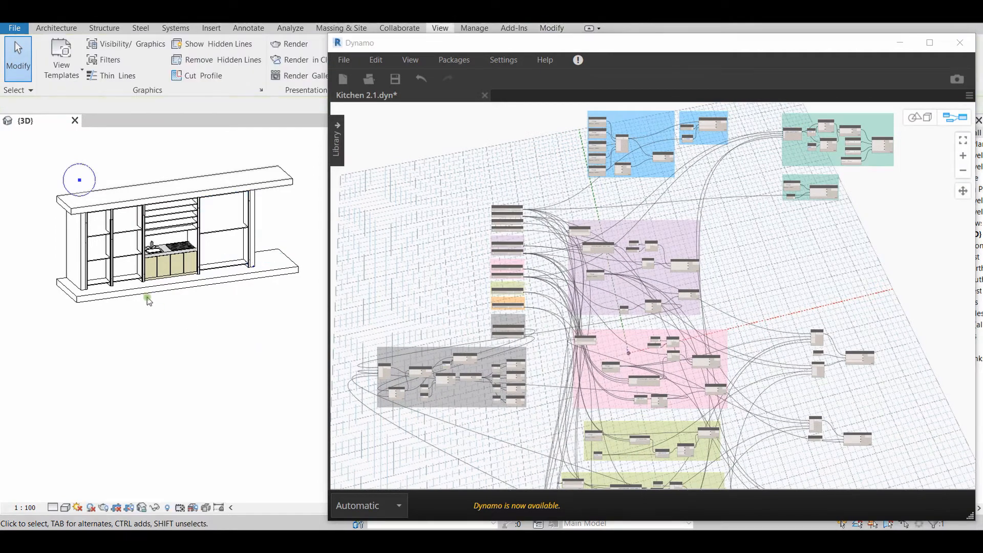
left_click(99, 235)
left_click(126, 226)
left_click(175, 222)
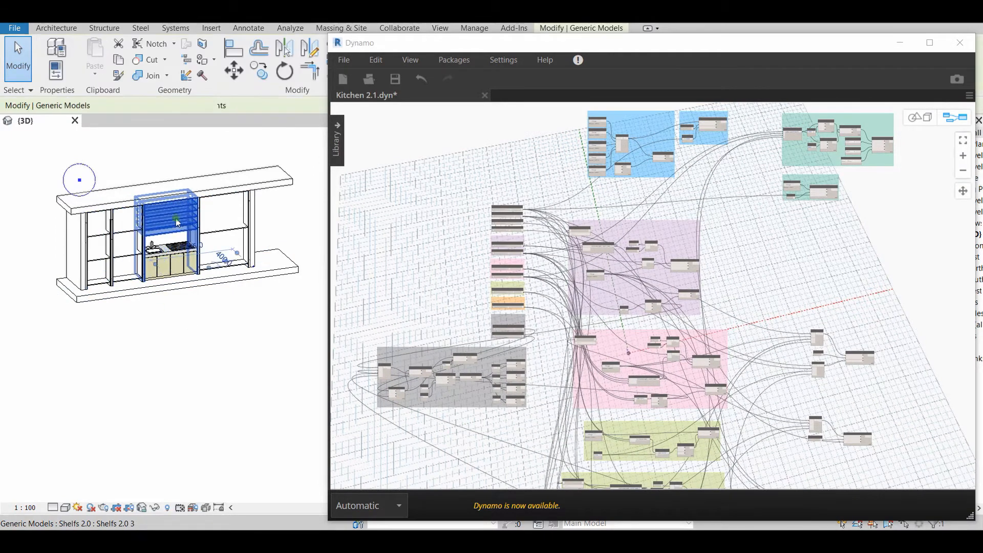
left_click(222, 227)
middle_click_drag(258, 367, 263, 384)
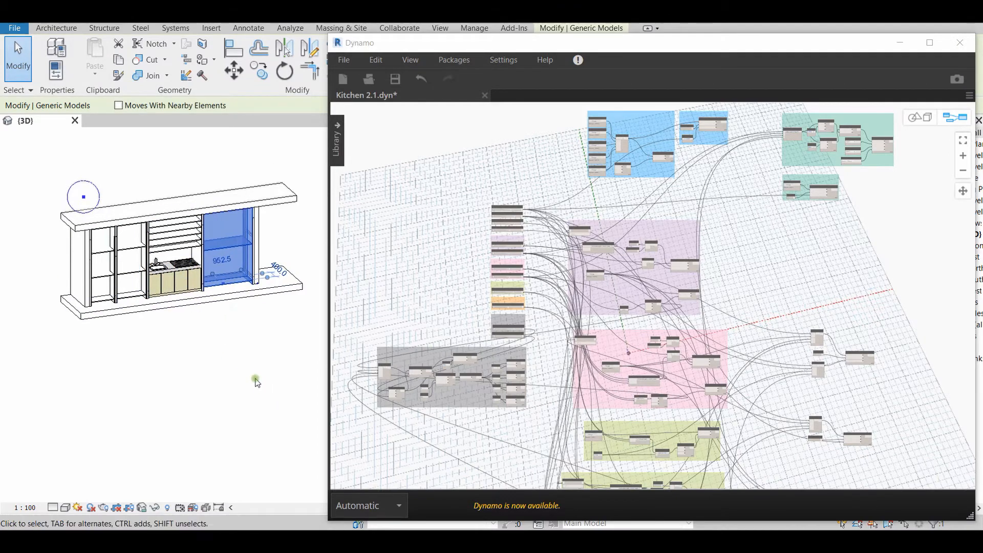
scroll(666, 298, "up", 5)
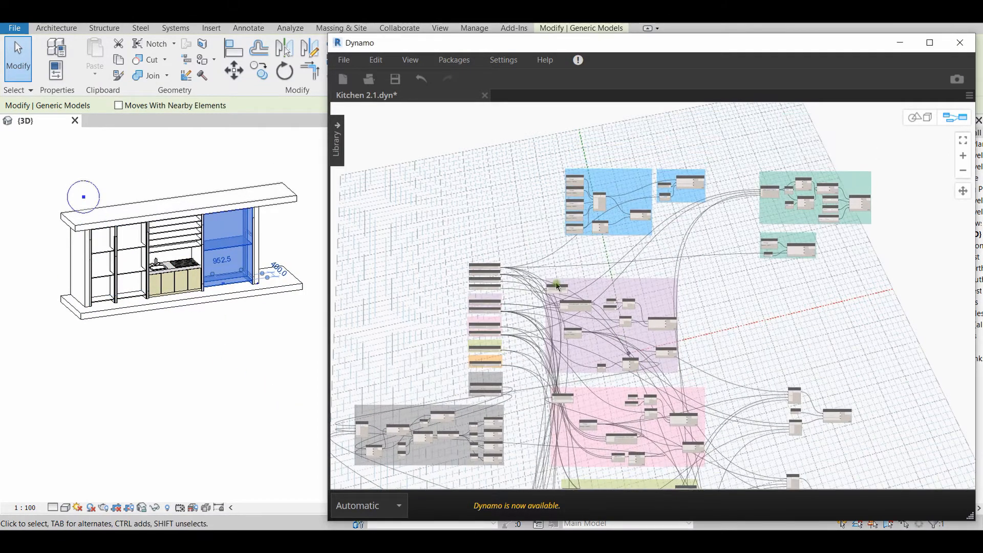
Select the Select Model Element node in the 1st shelf group and examine its outgoing connections
middle_click_drag(558, 424, 467, 366)
scroll(473, 366, "up", 5)
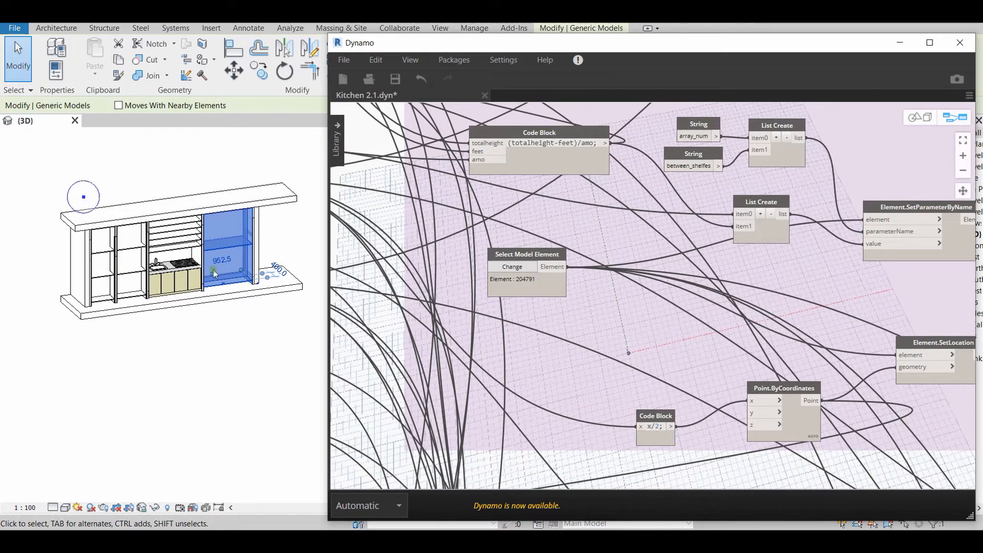
middle_click_drag(506, 380, 501, 440)
left_click(540, 316)
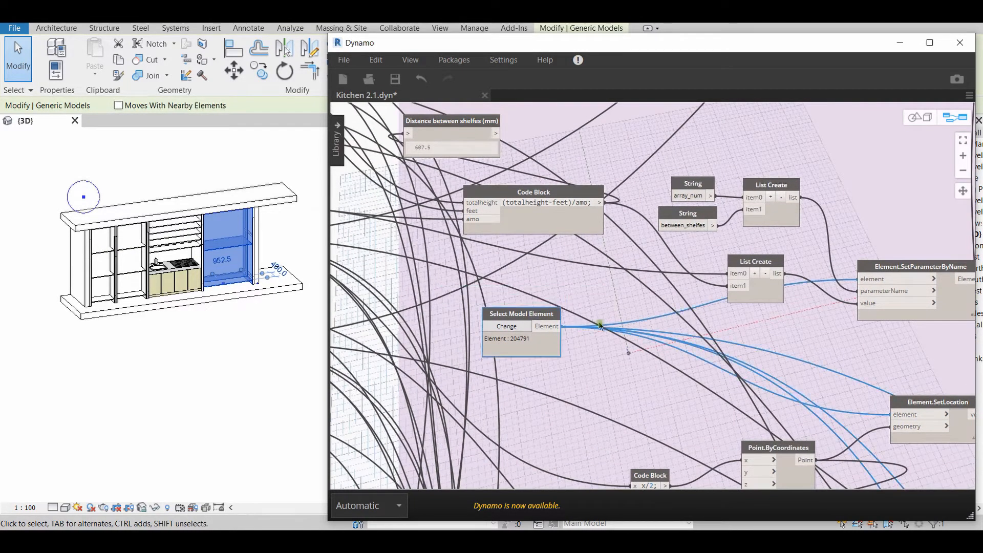
scroll(549, 382, "down", 5)
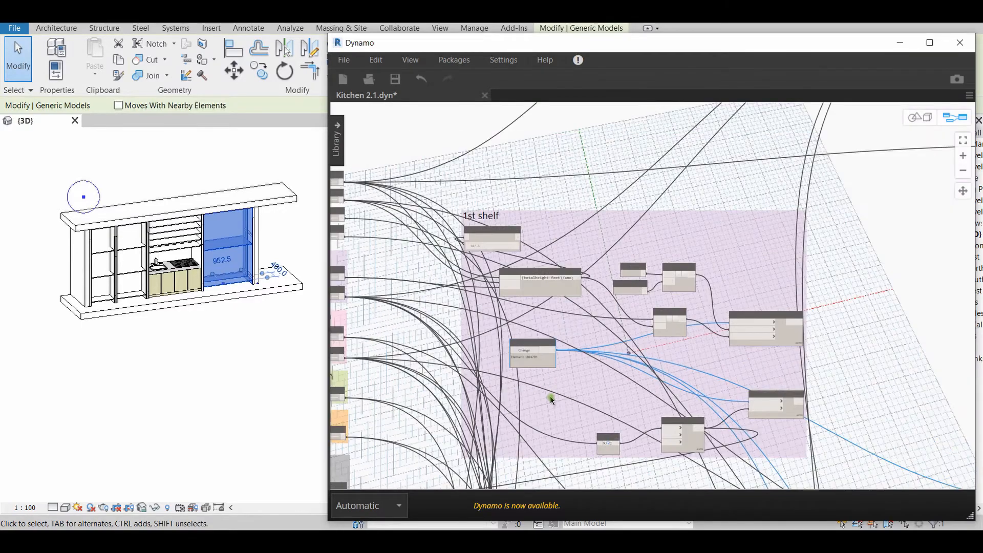
Examine the Select Model Element nodes of the 2nd Shelf, Island, Antresole and 4th Shelf groups
middle_click_drag(537, 381, 544, 246)
middle_click_drag(537, 284, 559, 93)
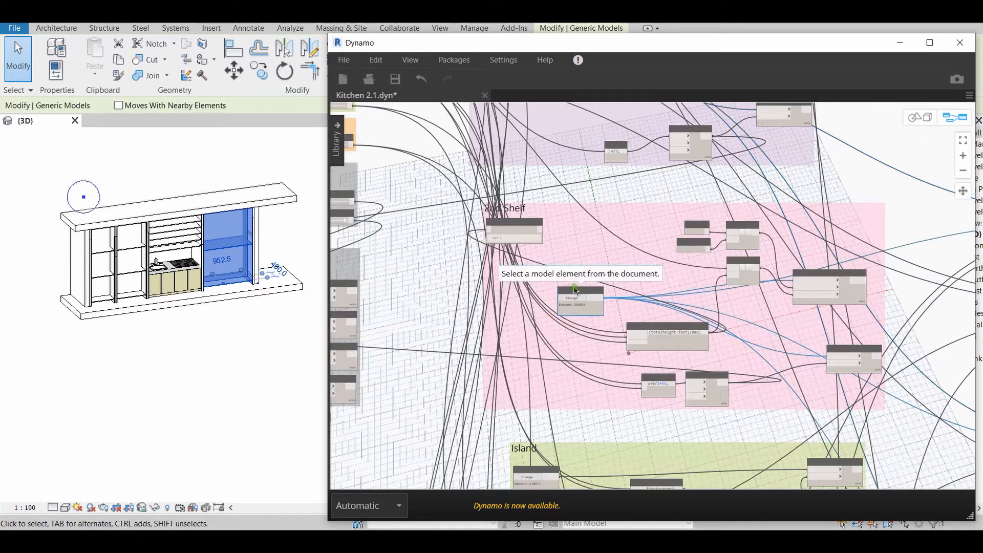
middle_click_drag(567, 419, 535, 136)
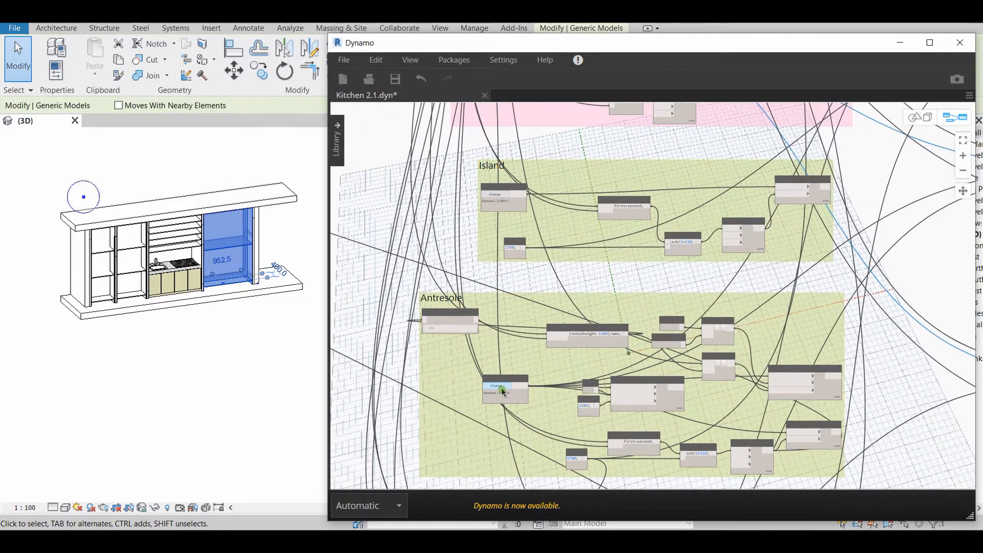
scroll(508, 370, "up", 1)
left_click(507, 388)
middle_click_drag(510, 433, 546, 46)
middle_click_drag(550, 383, 543, 362)
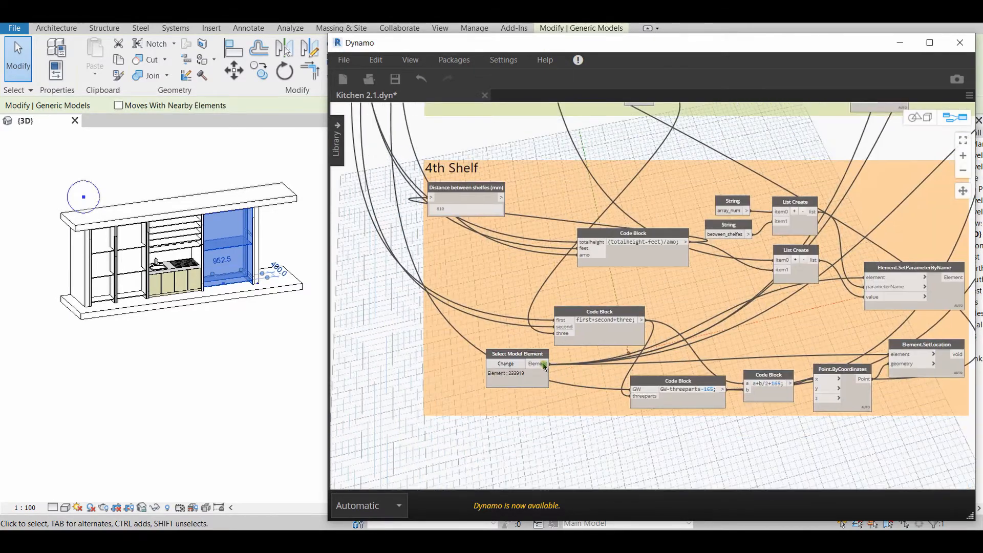
scroll(547, 238, "down", 5)
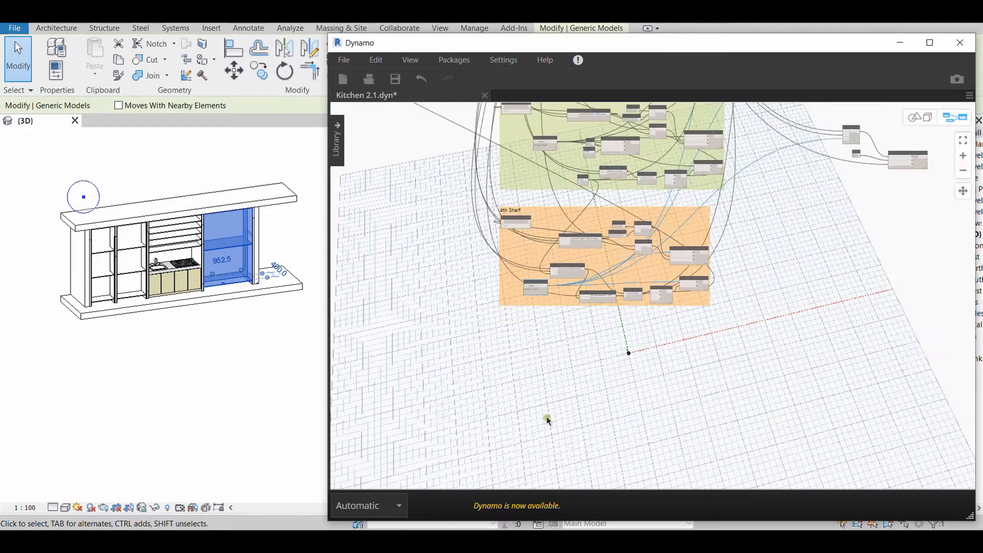
Return to the 1st shelf group and trace the connection from Select Model Element to Element.SetLocation by selecting both nodes
middle_click_drag(565, 123, 545, 418)
middle_click_drag(543, 229, 537, 437)
scroll(563, 334, "up", 5)
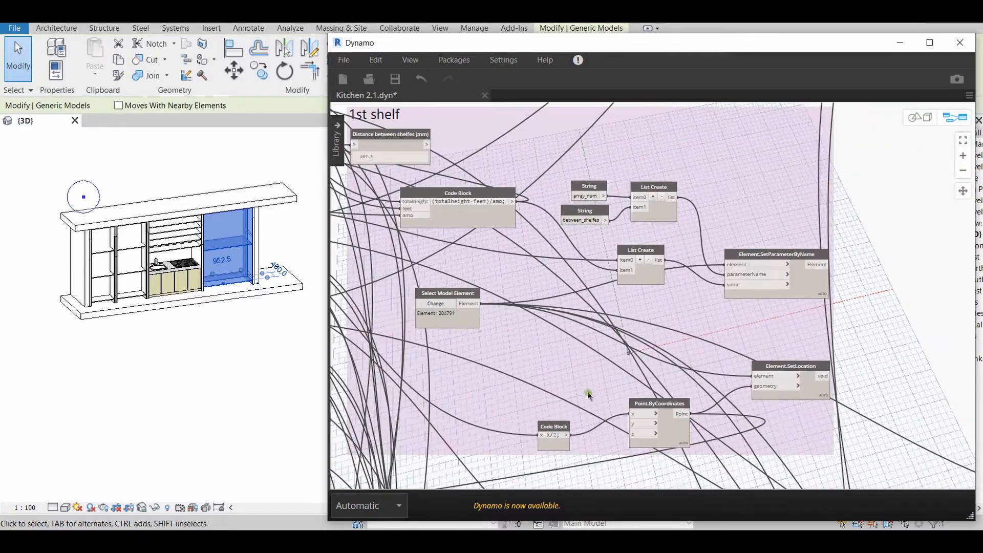
middle_click_drag(588, 391, 553, 338)
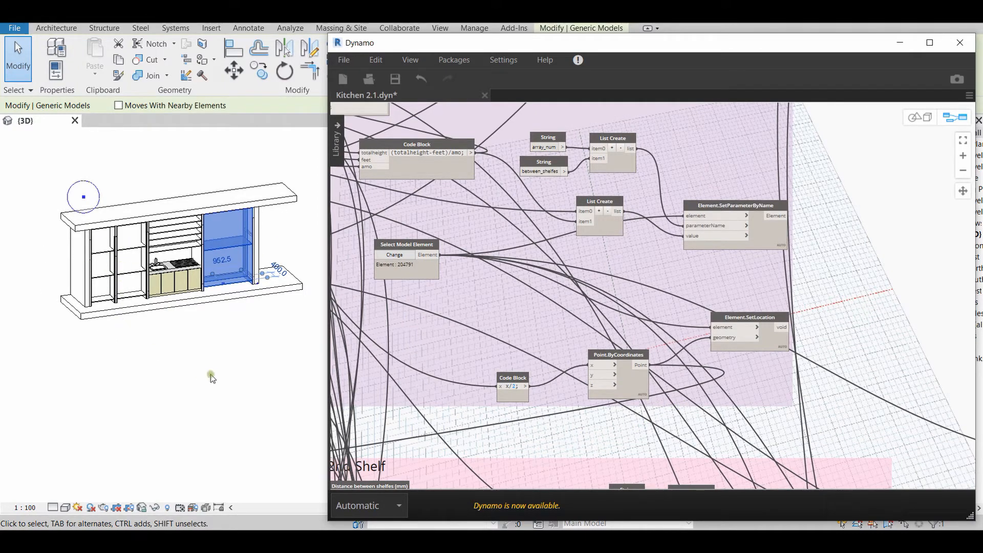
scroll(528, 410, "up", 5)
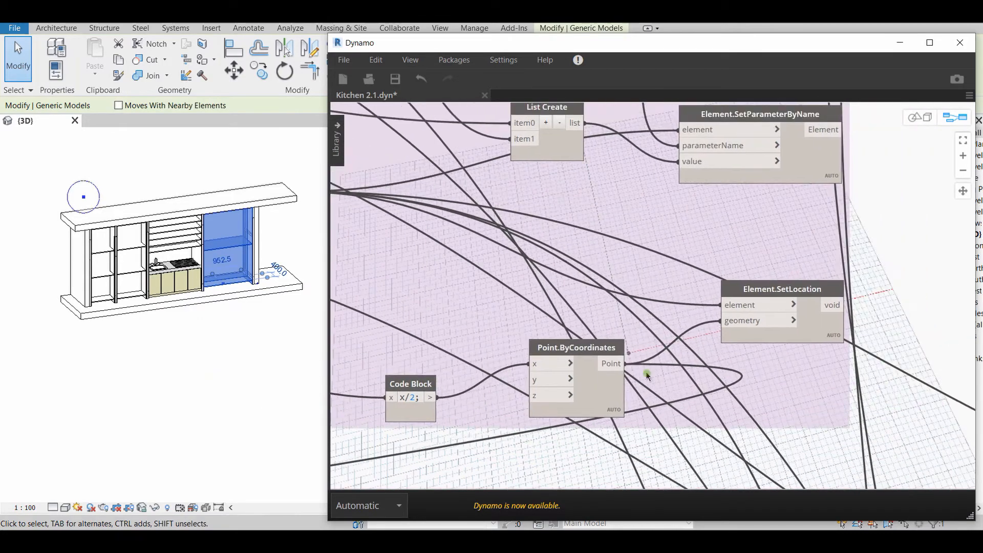
middle_click_drag(600, 301, 685, 301)
left_click(385, 188)
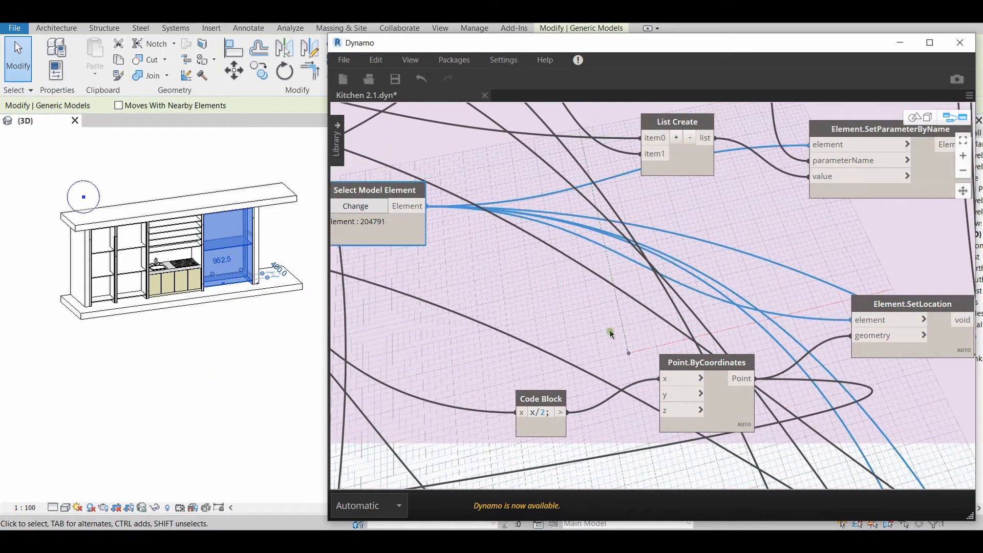
middle_click_drag(631, 326, 733, 343)
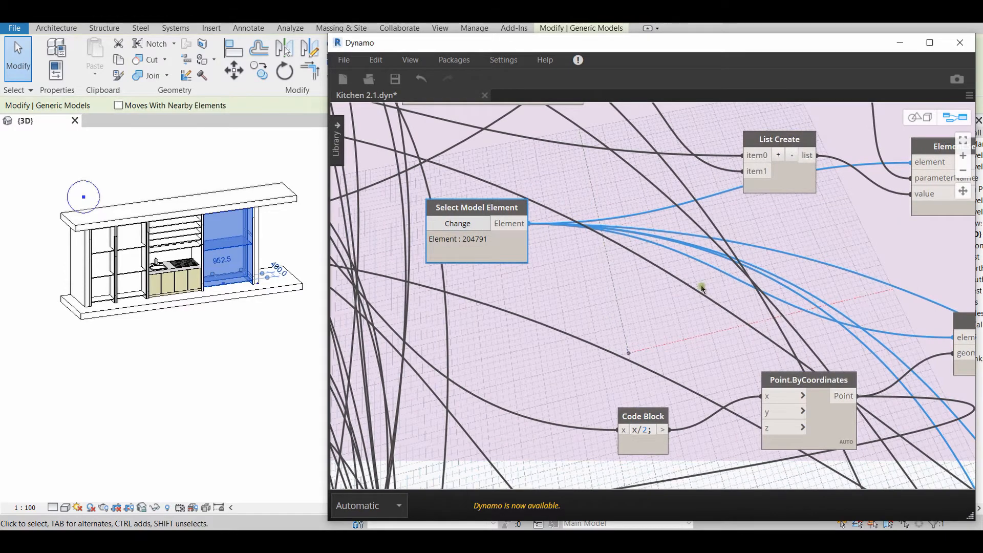
middle_click_drag(701, 288, 447, 278)
left_click(732, 314)
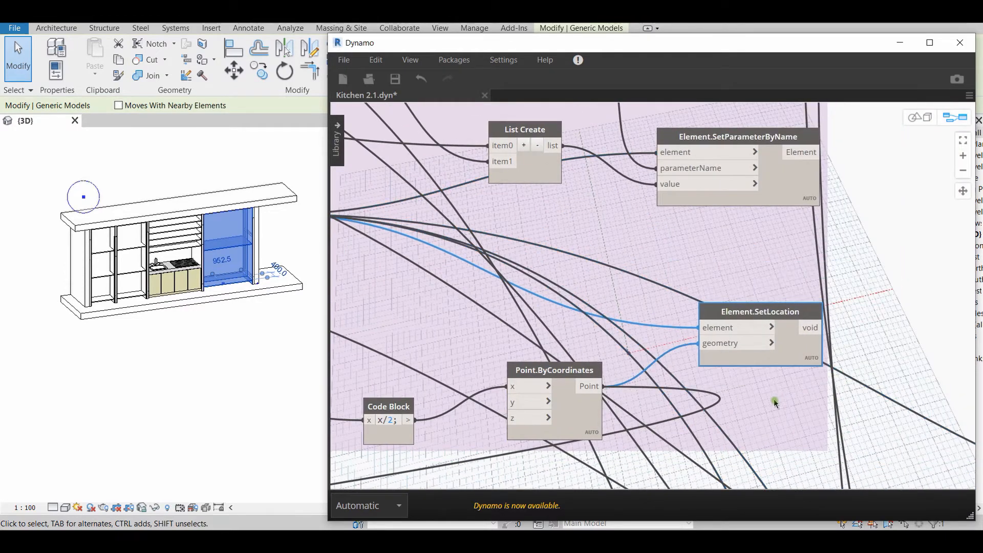
scroll(708, 413, "down", 3)
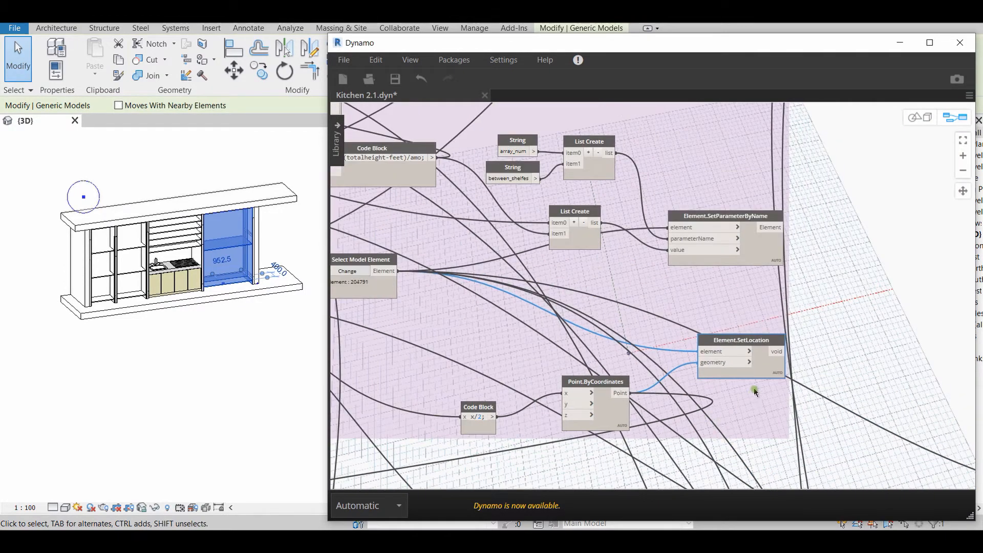
Select the 1st shelf's Point.ByCoordinates node to examine its connections, and clear the shelf selection in the Revit model
scroll(755, 391, "up", 3)
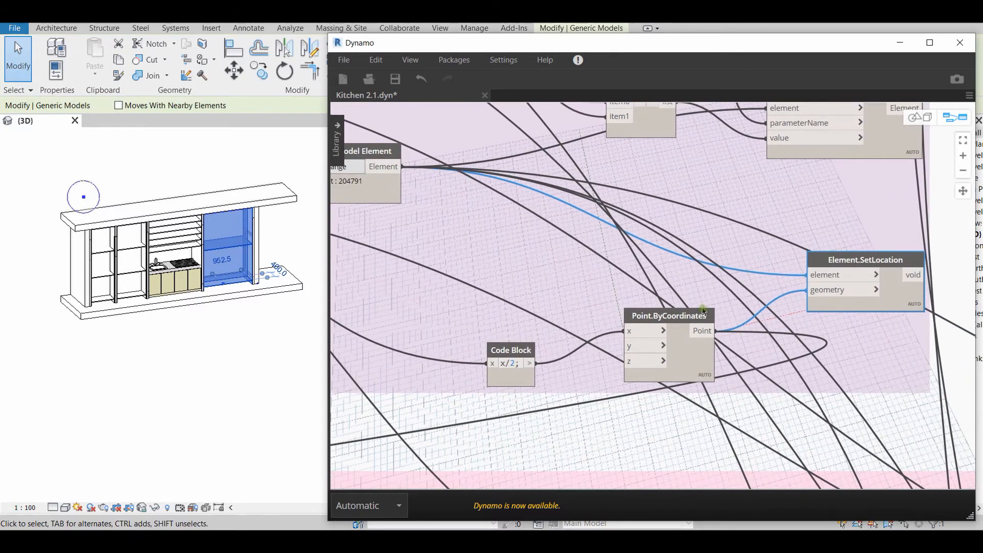
left_click(685, 321)
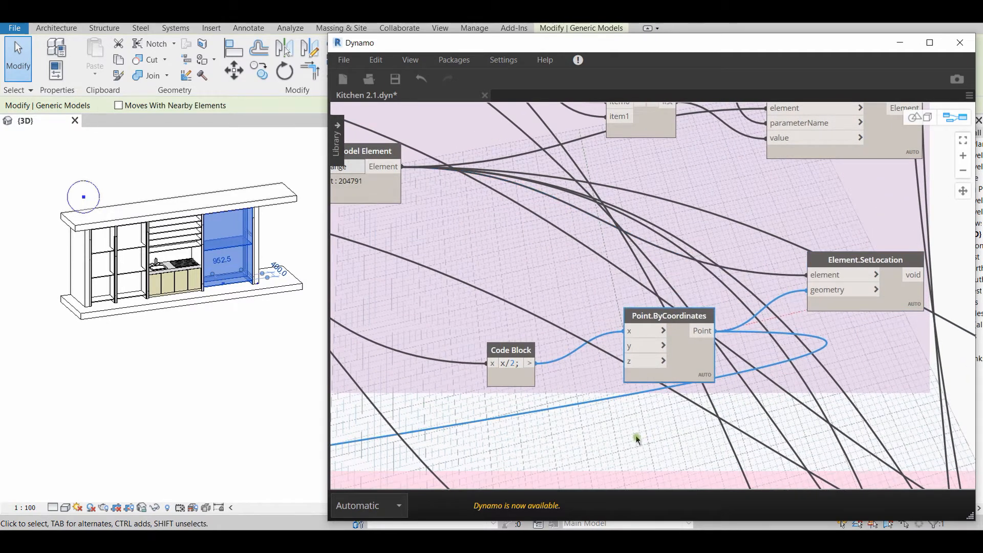
scroll(567, 412, "down", 1)
scroll(616, 406, "up", 4)
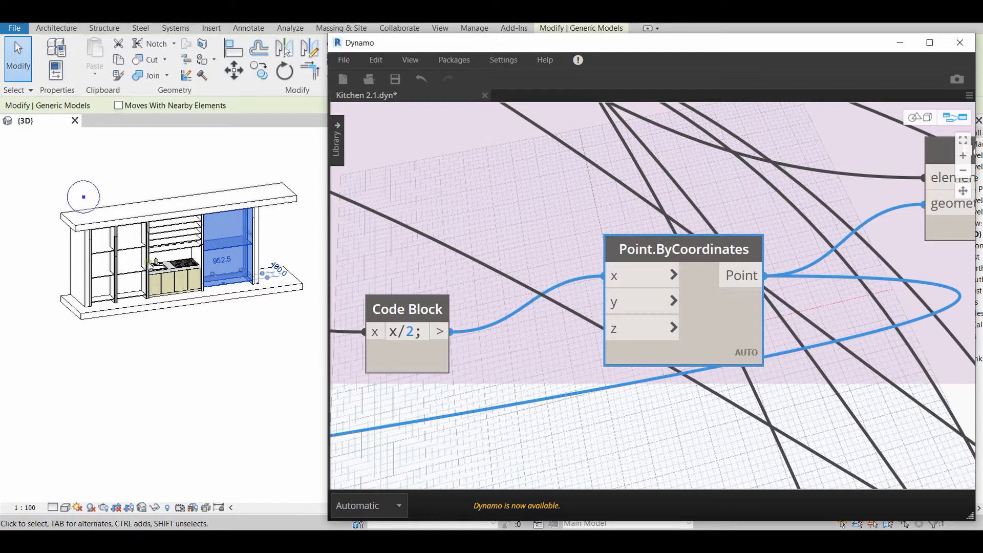
left_click(252, 355)
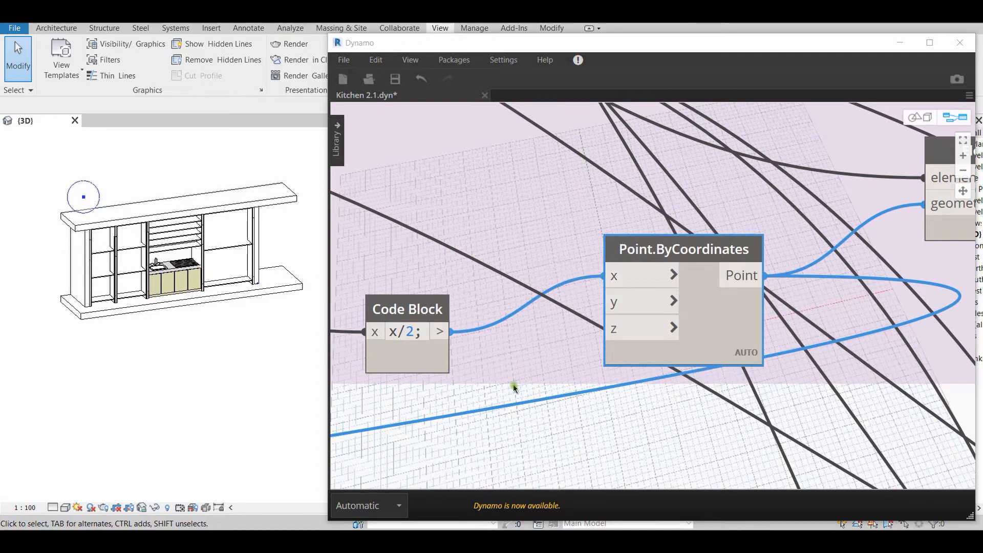
Find the 1st shelf param sliders and select the Width (mm) slider to highlight its connections
scroll(513, 384, "down", 5)
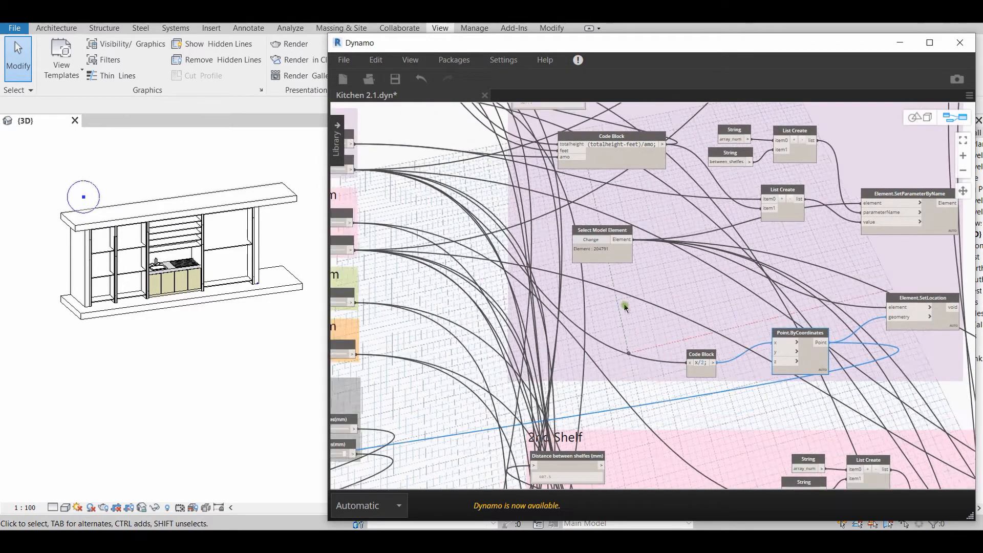
middle_click_drag(625, 307, 678, 323)
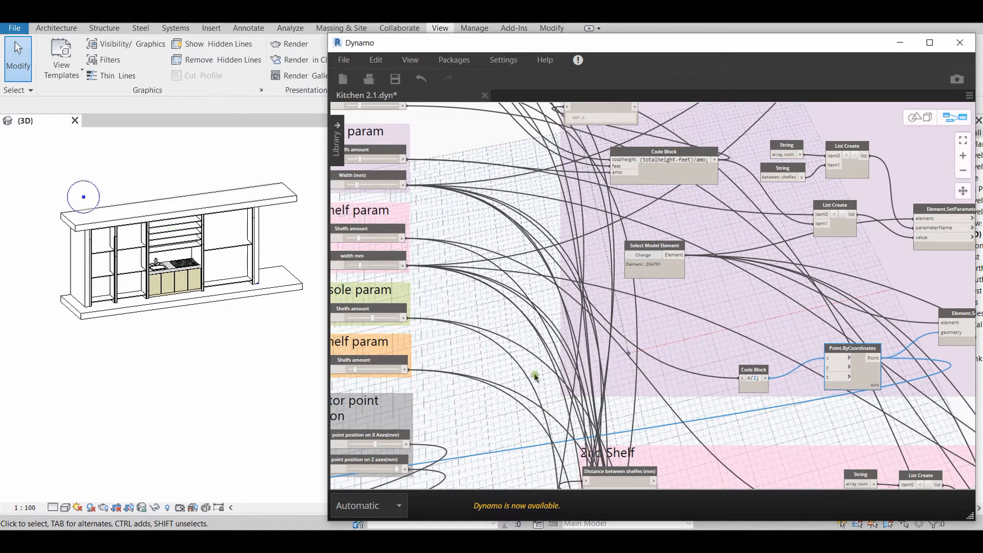
scroll(569, 354, "down", 5)
middle_click_drag(583, 355, 636, 367)
scroll(619, 352, "up", 4)
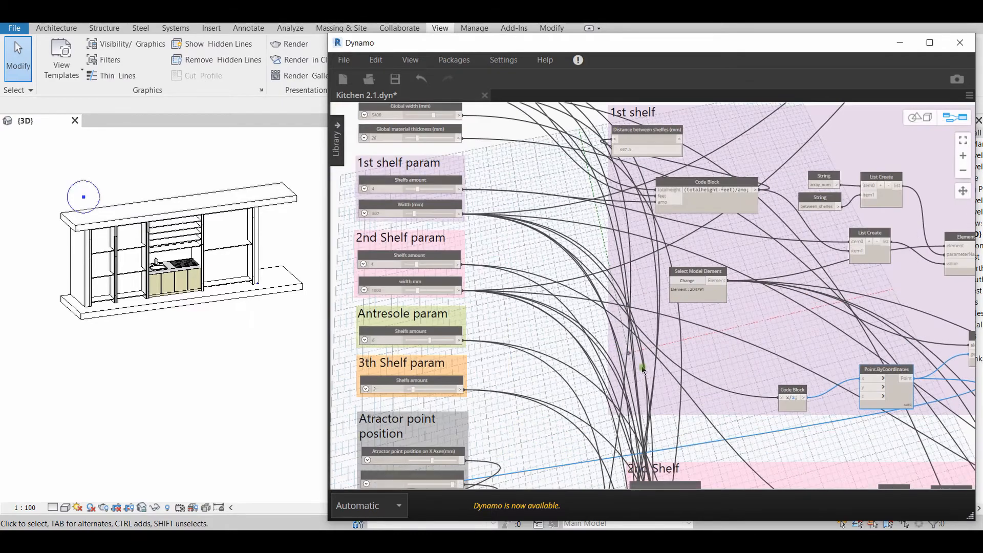
middle_click_drag(466, 227, 526, 278)
scroll(524, 279, "up", 5)
middle_click_drag(611, 306, 792, 342)
scroll(677, 335, "down", 2)
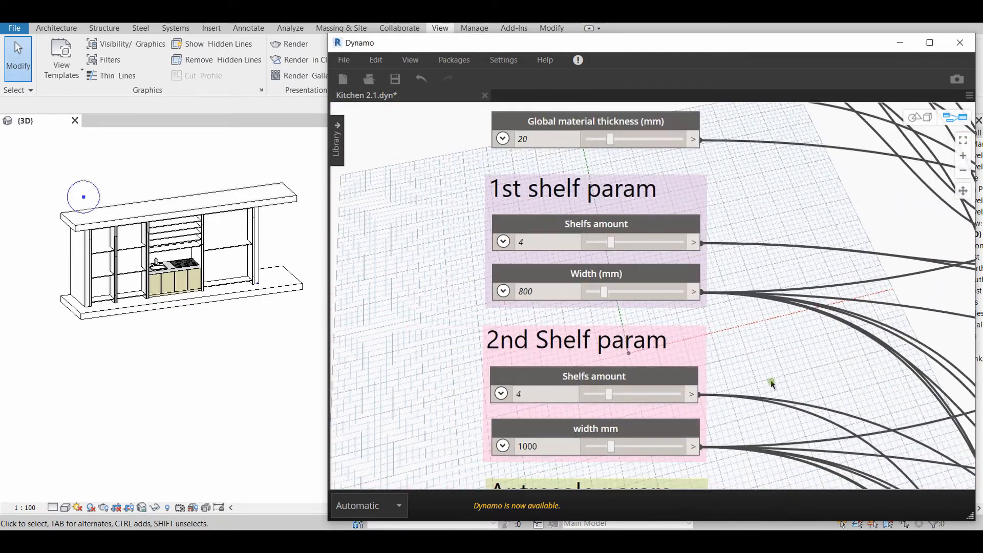
middle_click_drag(586, 339, 529, 301)
scroll(529, 300, "down", 5)
scroll(665, 336, "up", 5)
middle_click_drag(786, 390, 805, 394)
scroll(805, 395, "down", 4)
scroll(514, 228, "up", 4)
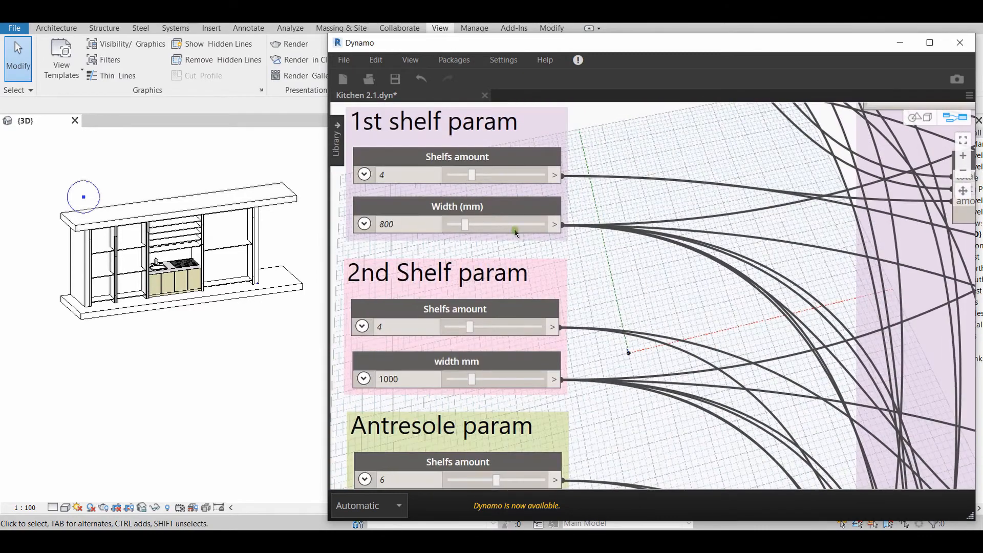
left_click(512, 212)
Follow the Width (mm) connection to the x/2 code block in the 1st shelf group and examine that node
middle_click_drag(577, 278, 395, 199)
scroll(394, 200, "down", 4)
scroll(635, 371, "up", 4)
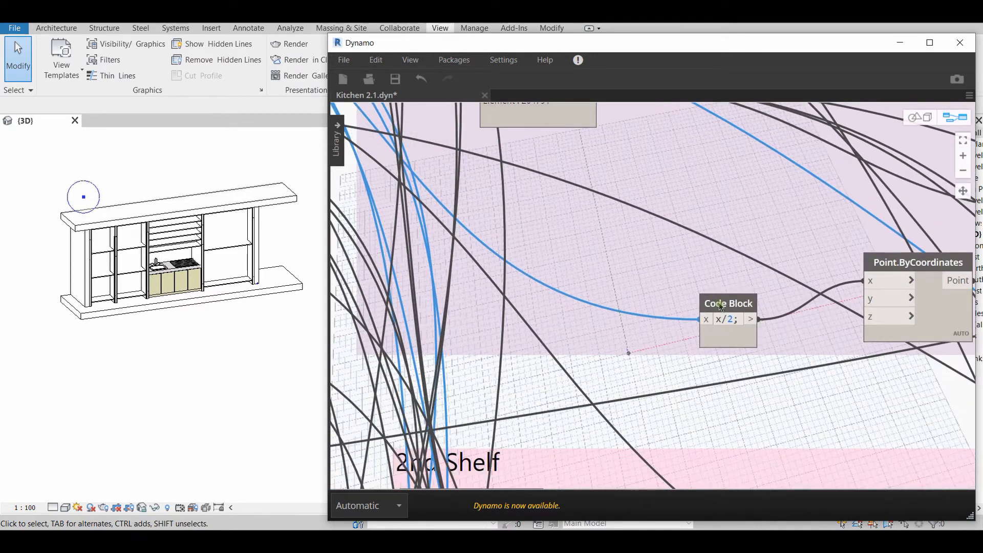
mouse_move(718, 318)
scroll(696, 353, "down", 3)
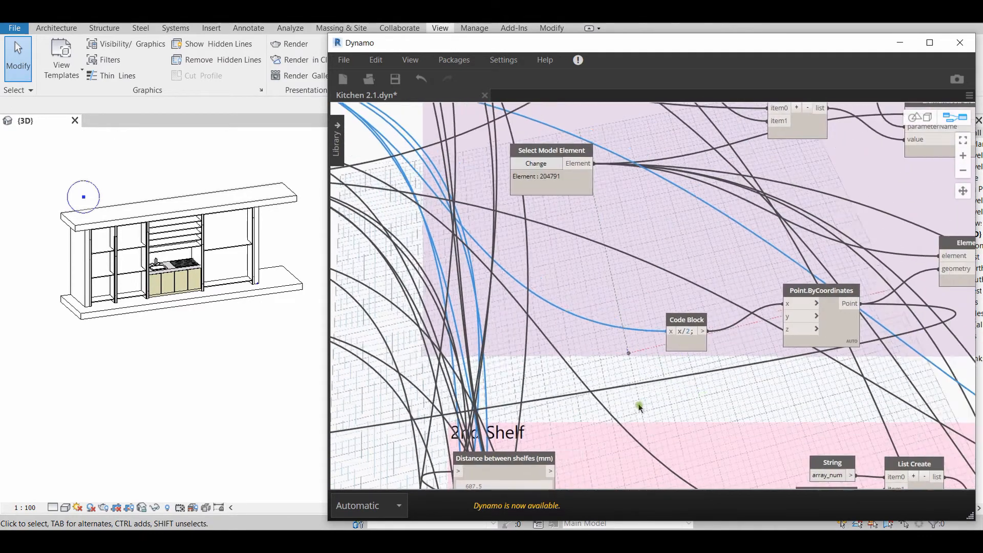
scroll(638, 406, "up", 5)
middle_click_drag(687, 348, 525, 387)
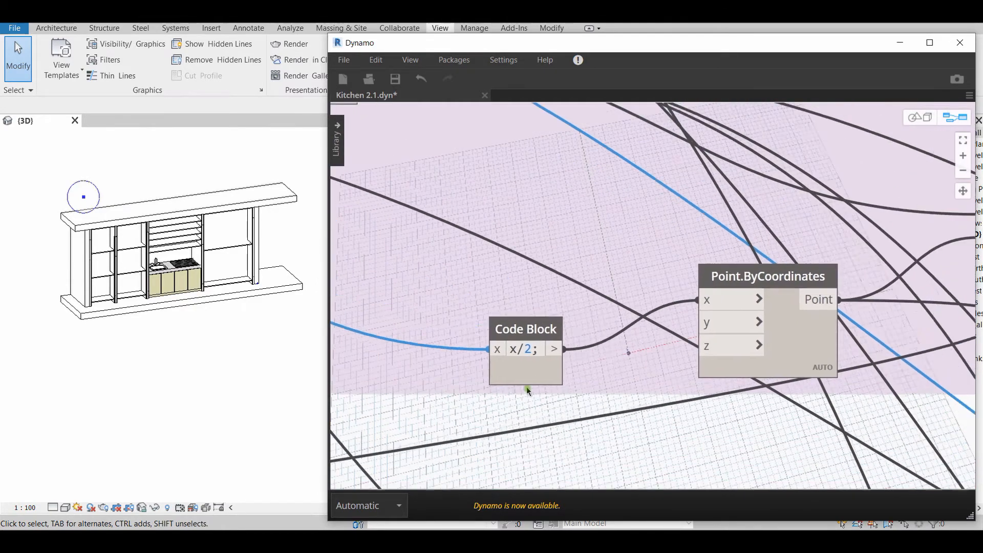
Inspect the outputs of the 1st shelf's Point.ByCoordinates node and x/2 code block, and reselect its Select Model Element node
left_click(698, 294)
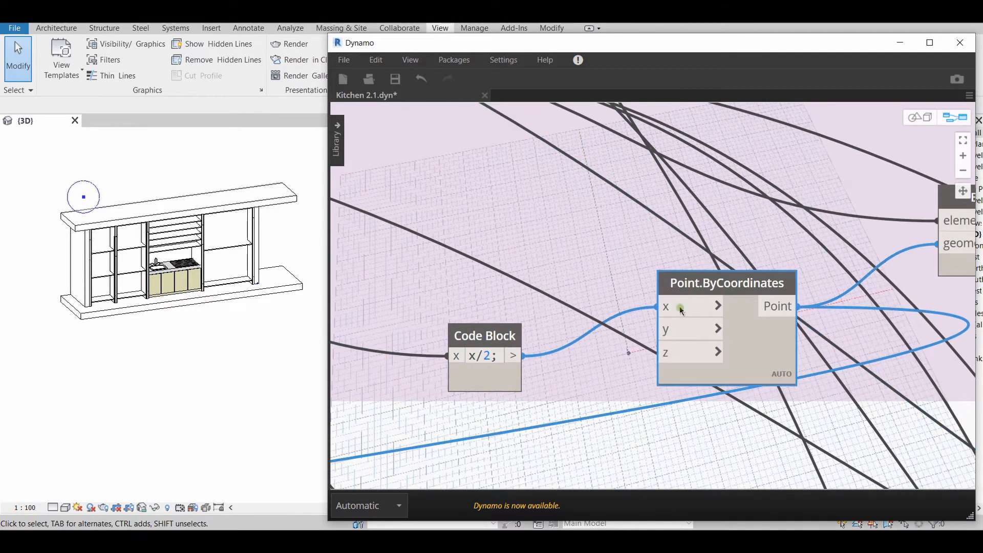
scroll(631, 380, "down", 3)
middle_click_drag(746, 386, 640, 412)
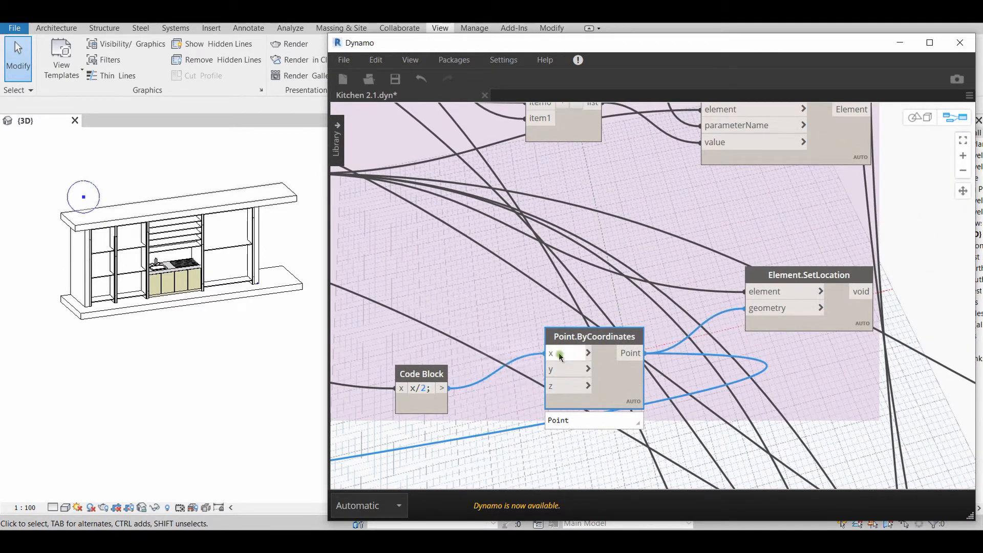
mouse_move(436, 398)
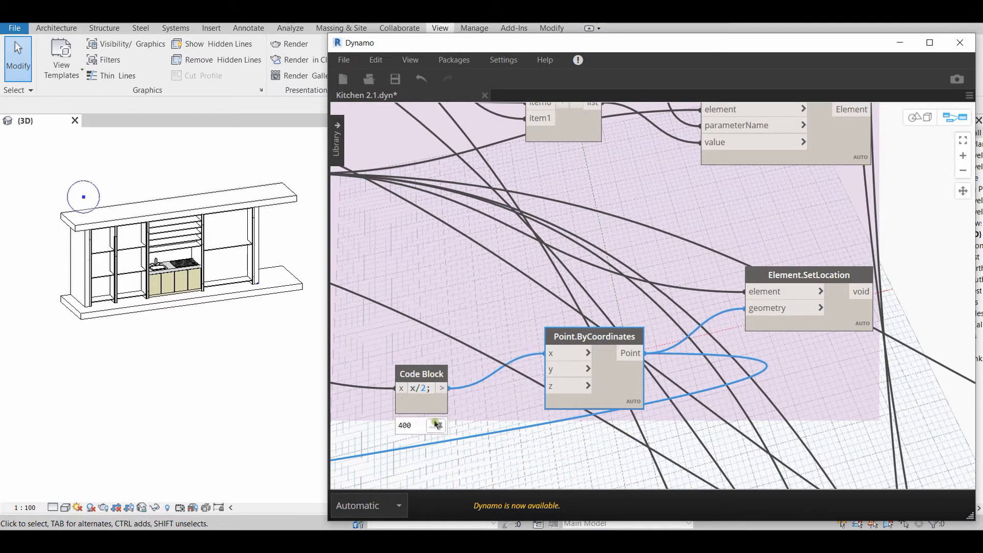
scroll(530, 405, "down", 2)
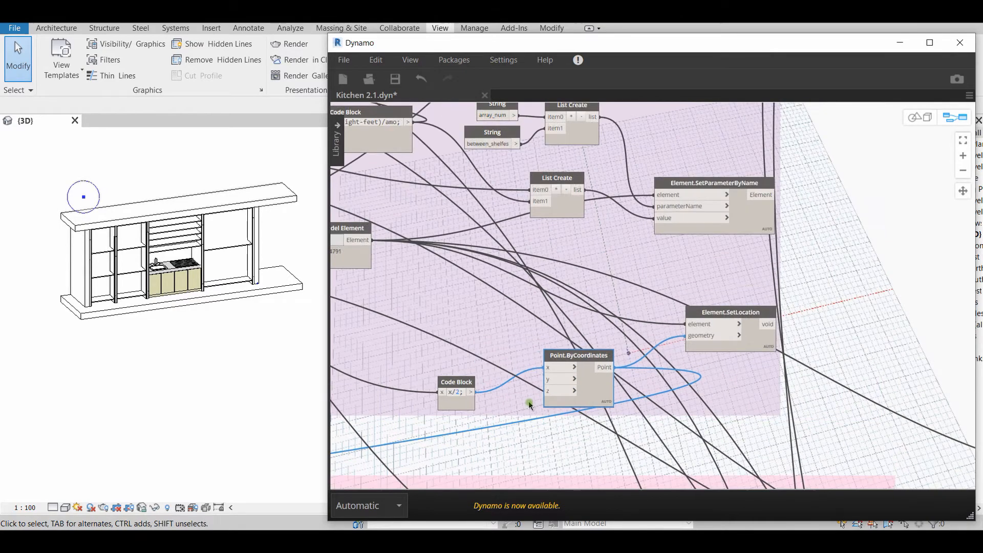
middle_click_drag(423, 302, 549, 336)
left_click(453, 267)
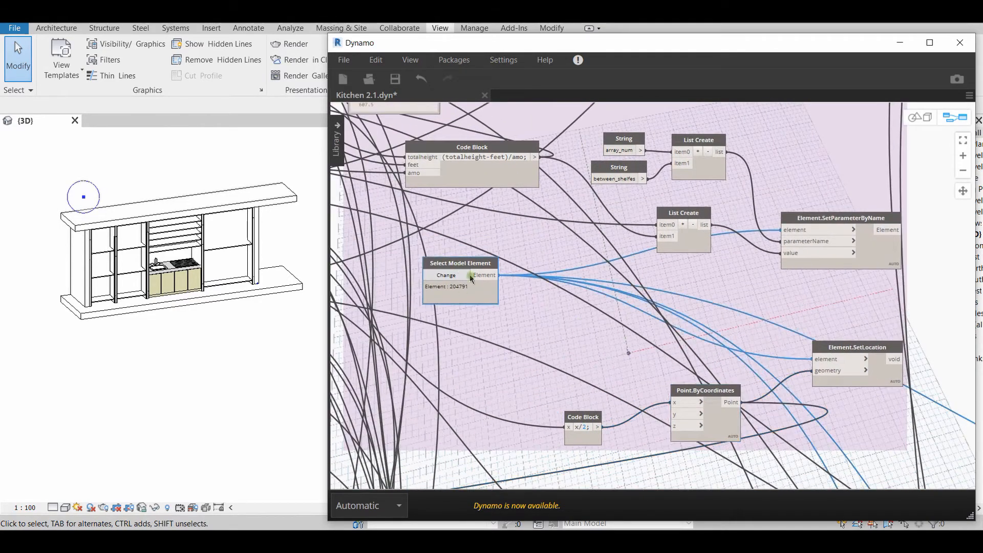
Examine the 2nd Shelf group's a+b/2+55 code block and the Point.ByCoordinates node it feeds
scroll(566, 382, "down", 2)
scroll(571, 367, "down", 2)
scroll(569, 308, "up", 6)
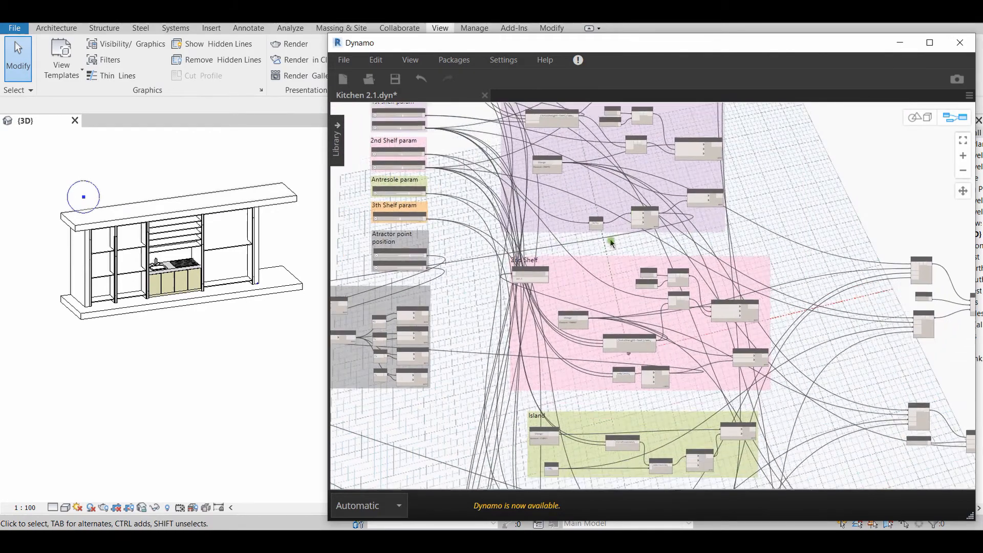
scroll(569, 353, "down", 3)
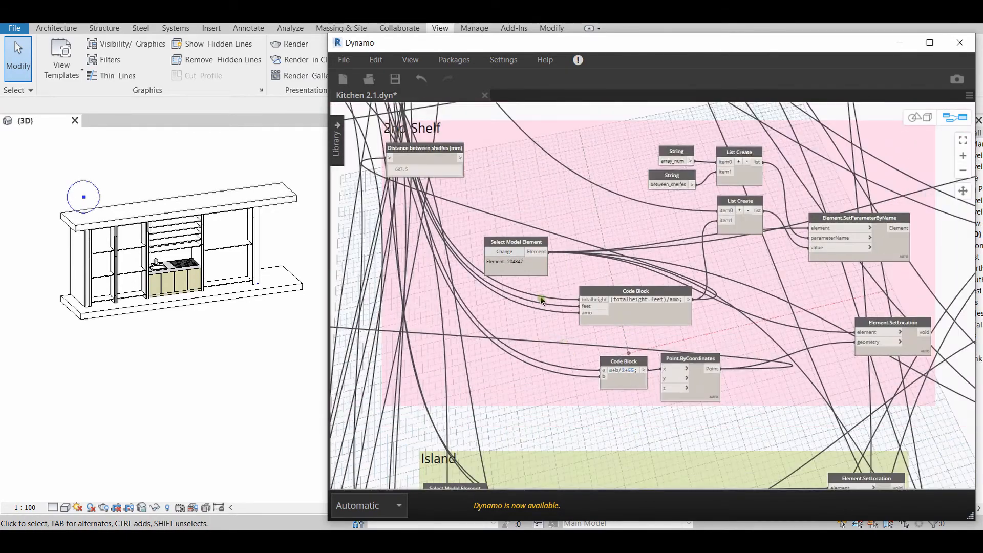
middle_click_drag(570, 341, 632, 374)
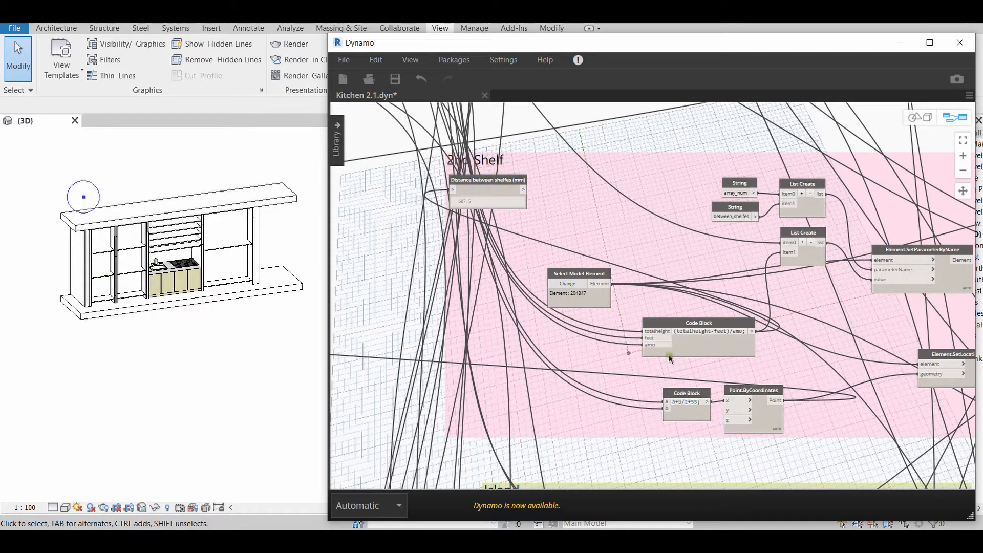
scroll(610, 382, "up", 5)
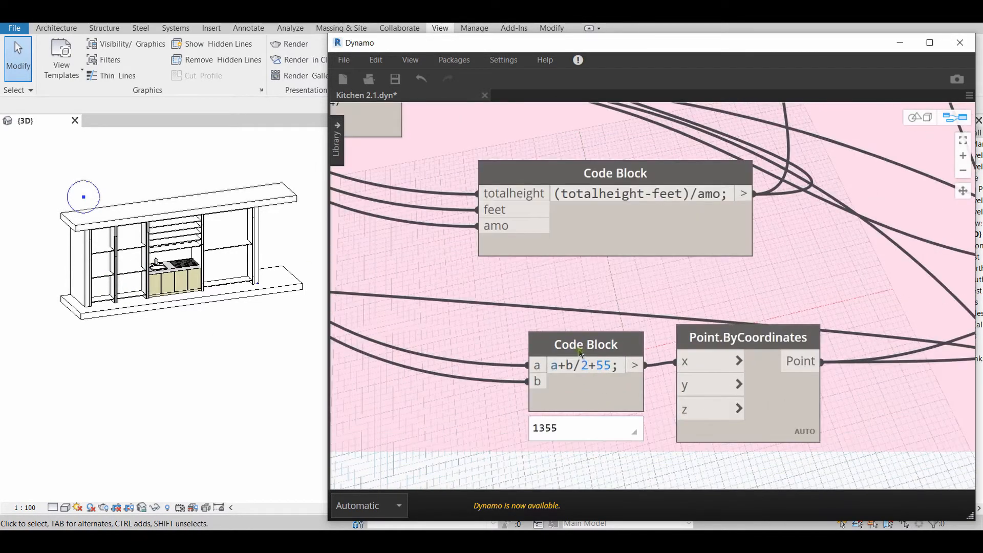
Trace the 2nd Shelf group's Point.ByCoordinates output to its Element.SetLocation node by selecting both nodes, then reselect the point node
middle_click_drag(714, 359, 571, 341)
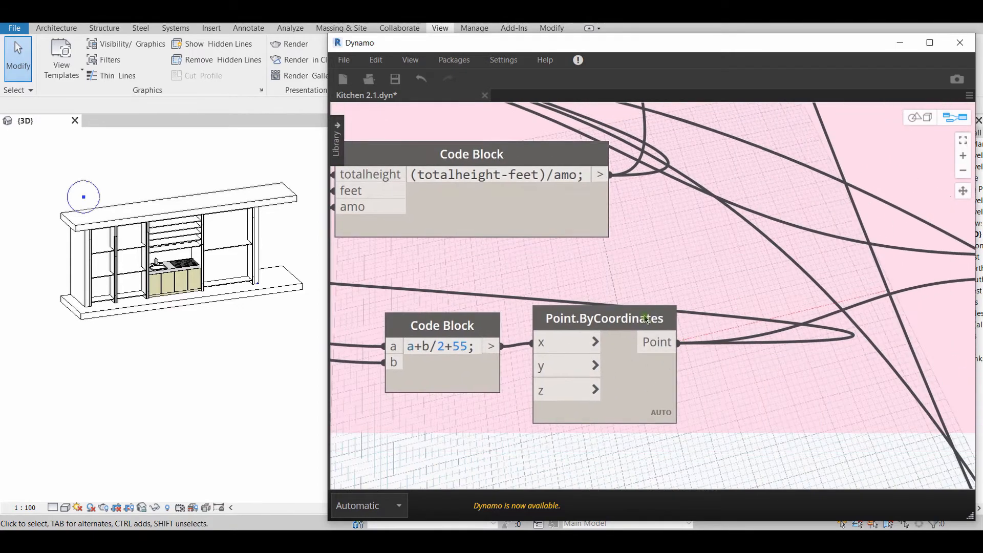
left_click(644, 319)
scroll(775, 360, "down", 6)
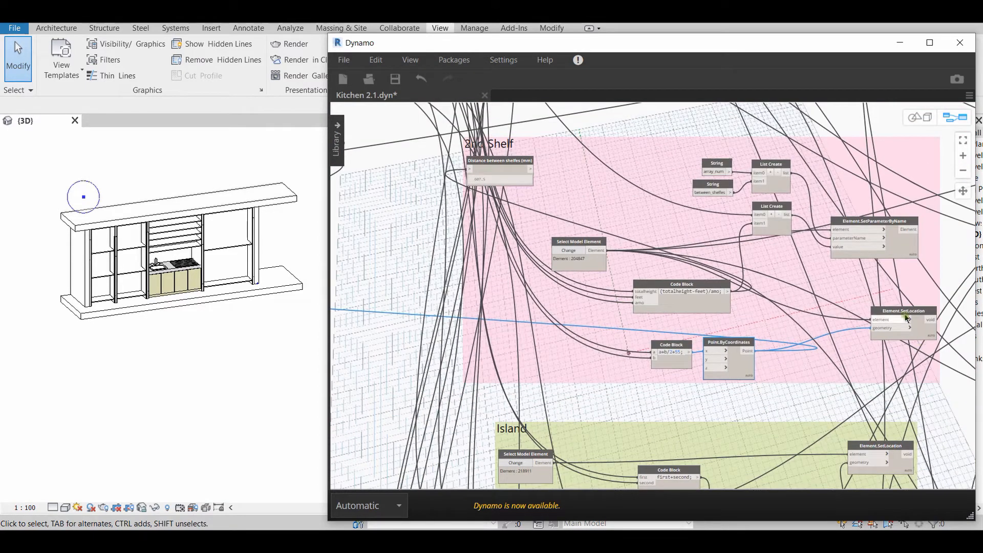
left_click(904, 312)
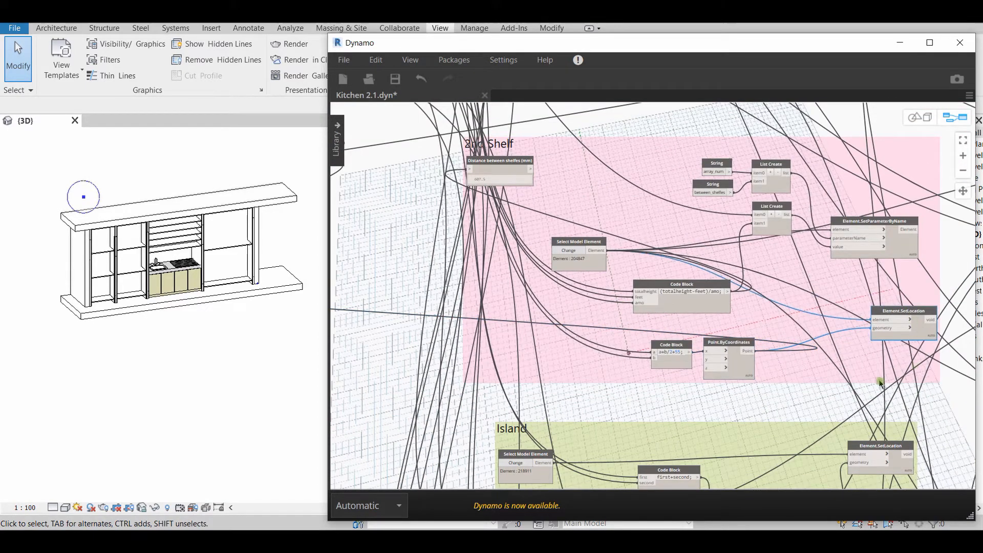
left_click(737, 342)
Select the 2nd Shelf's a+b/2+55 code block and trace its a and b inputs back to the shelf width sliders
scroll(742, 405, "up", 2)
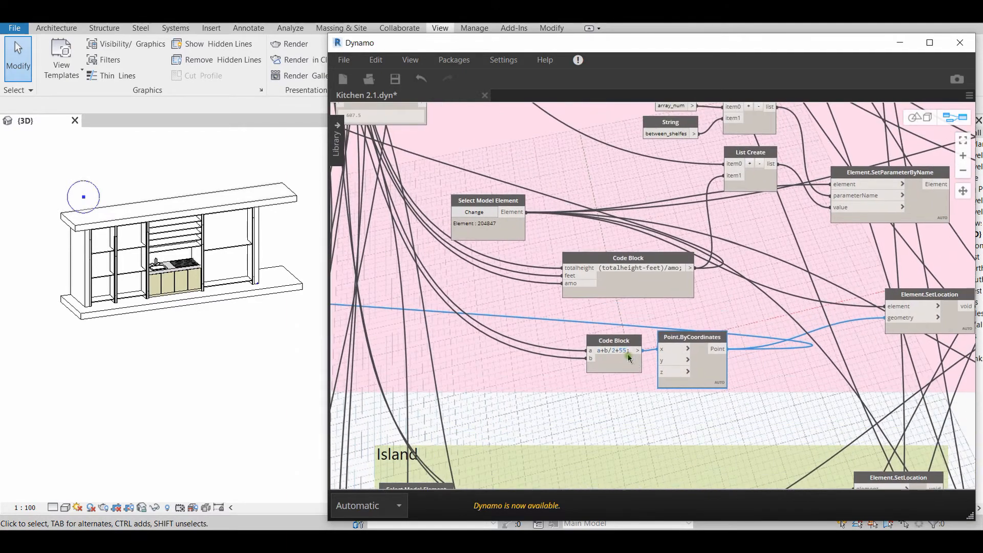
left_click(623, 357)
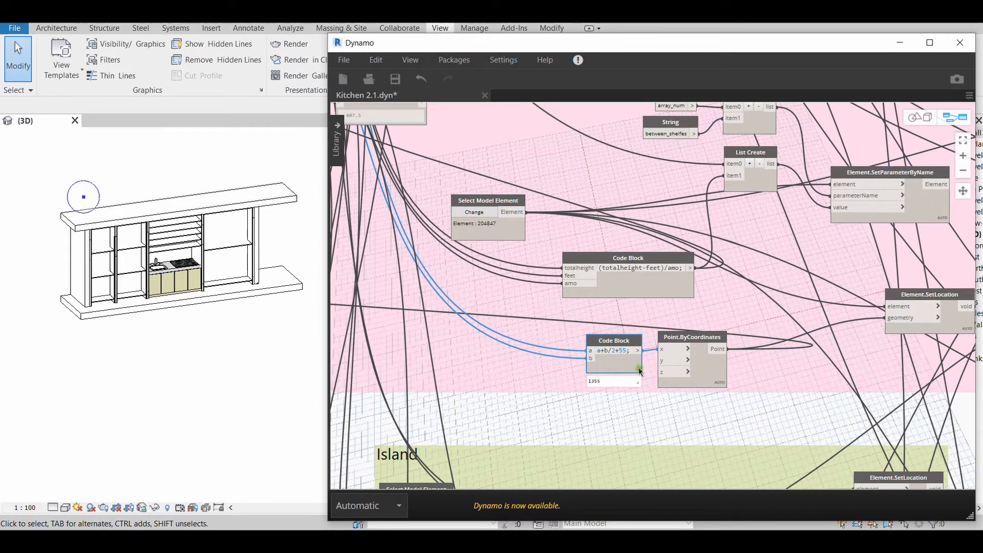
scroll(594, 360, "up", 3)
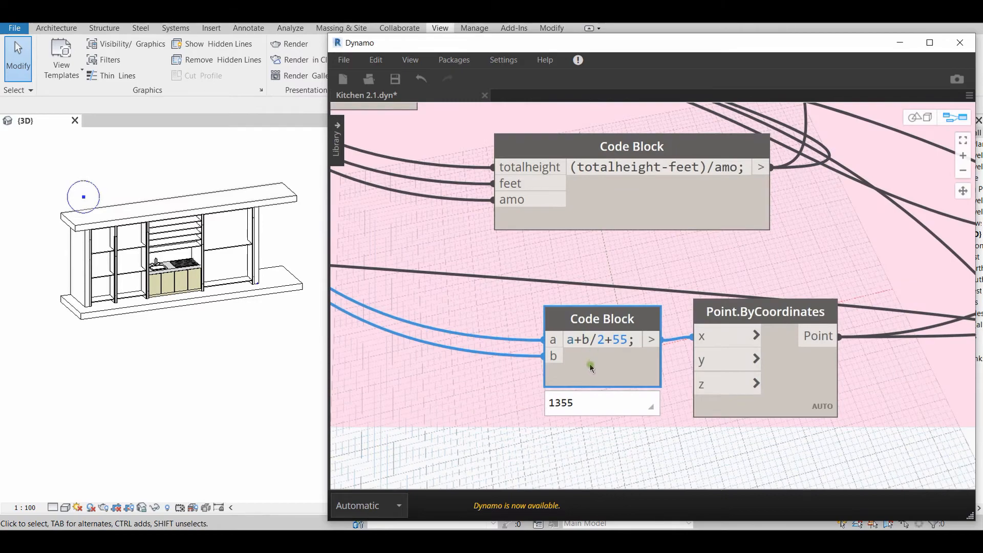
scroll(590, 367, "down", 5)
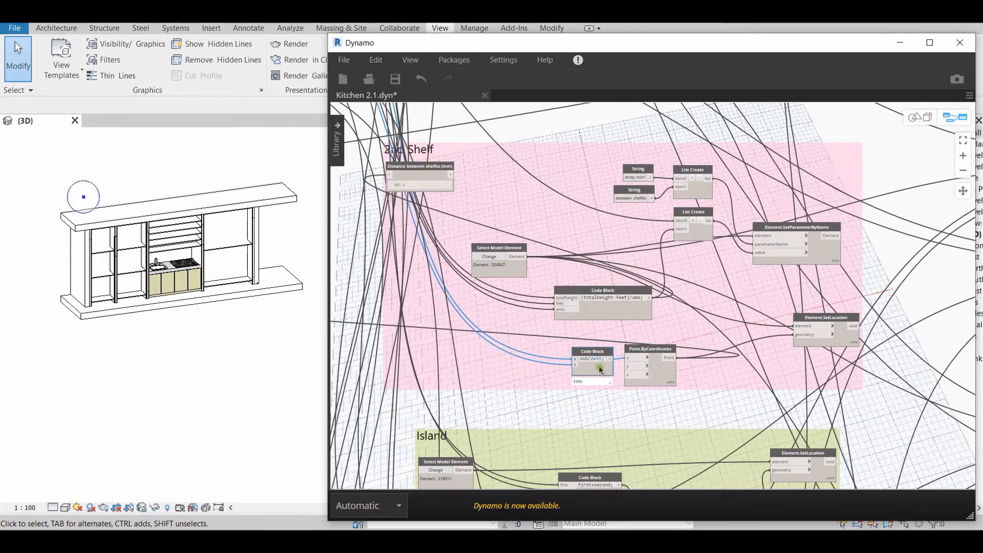
scroll(596, 371, "up", 3)
scroll(546, 362, "down", 8)
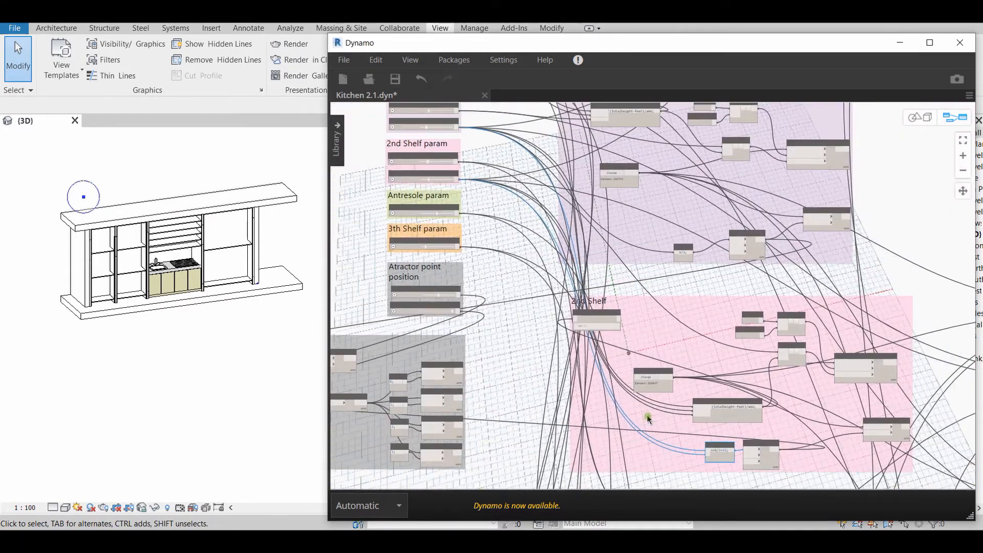
scroll(733, 467, "up", 5)
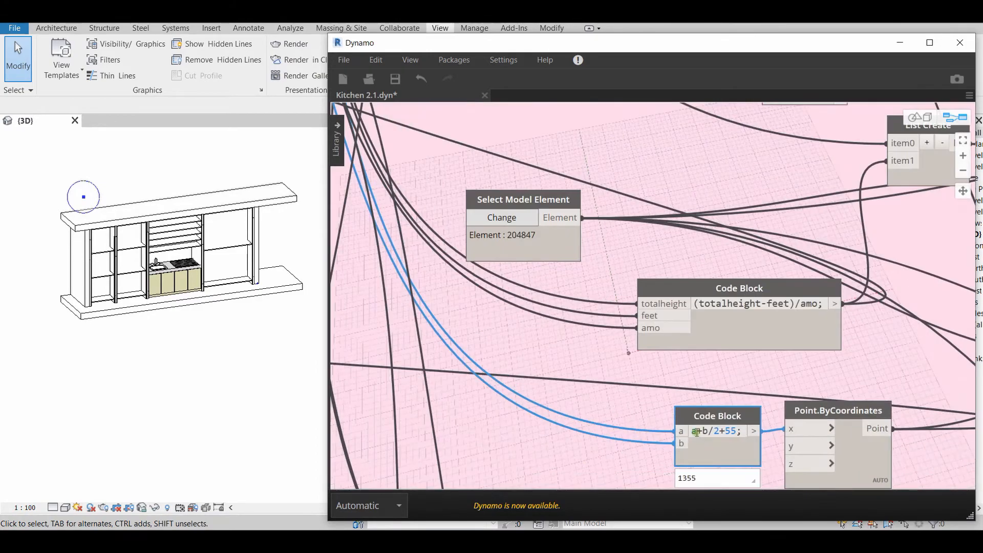
scroll(460, 338, "down", 6)
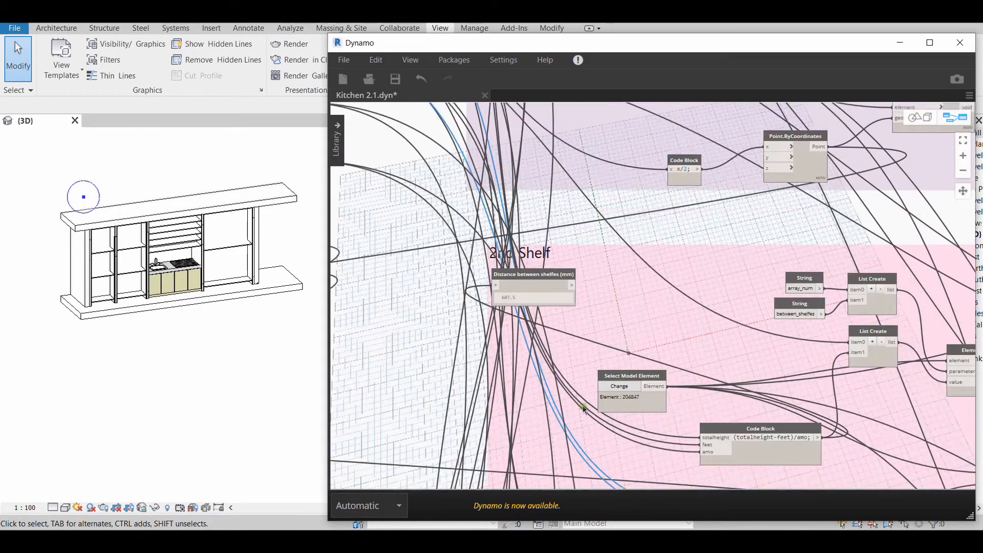
scroll(485, 220, "up", 3)
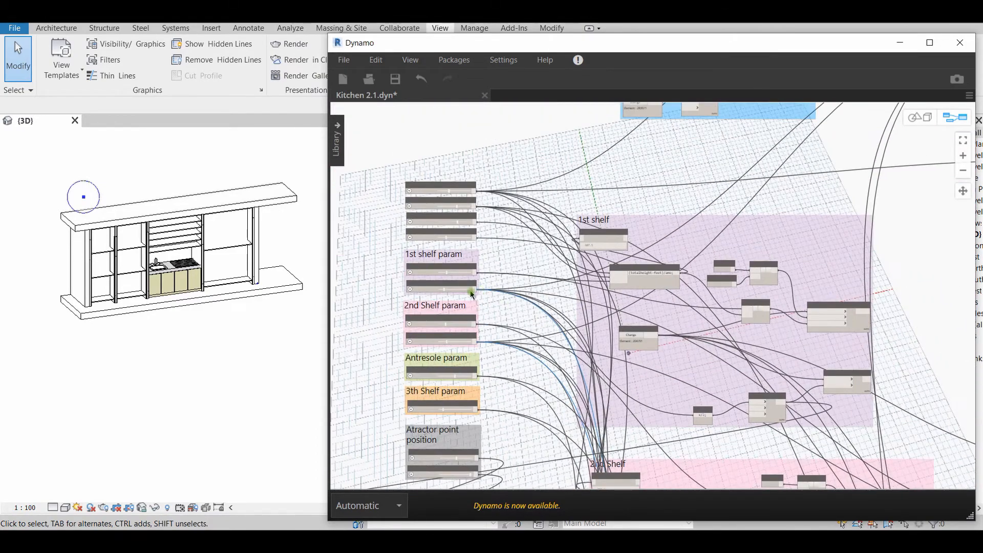
scroll(472, 294, "up", 4)
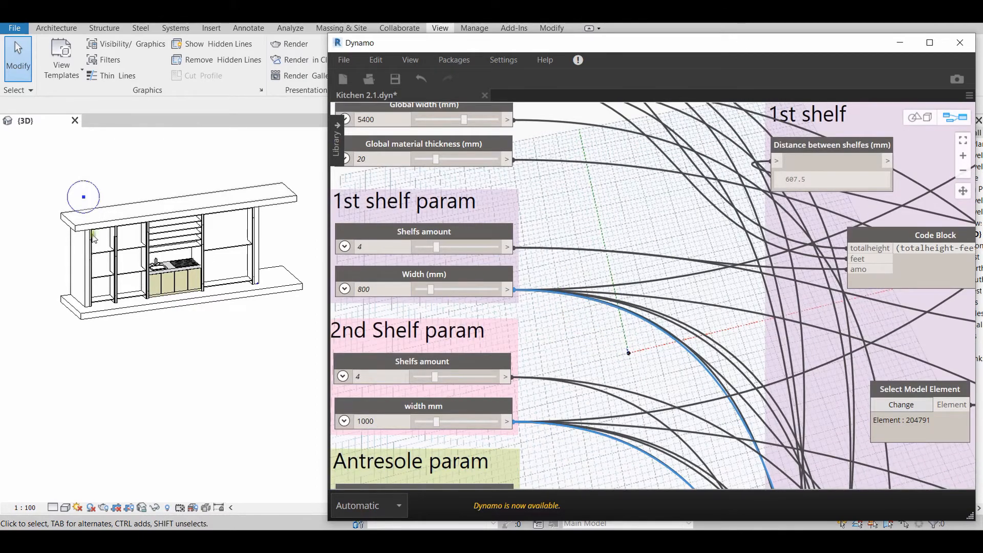
Select the first shelf unit in the Revit 3D view and compare it with the formula in the a+b/2+55 code block
left_click(103, 284)
scroll(421, 307, "down", 3)
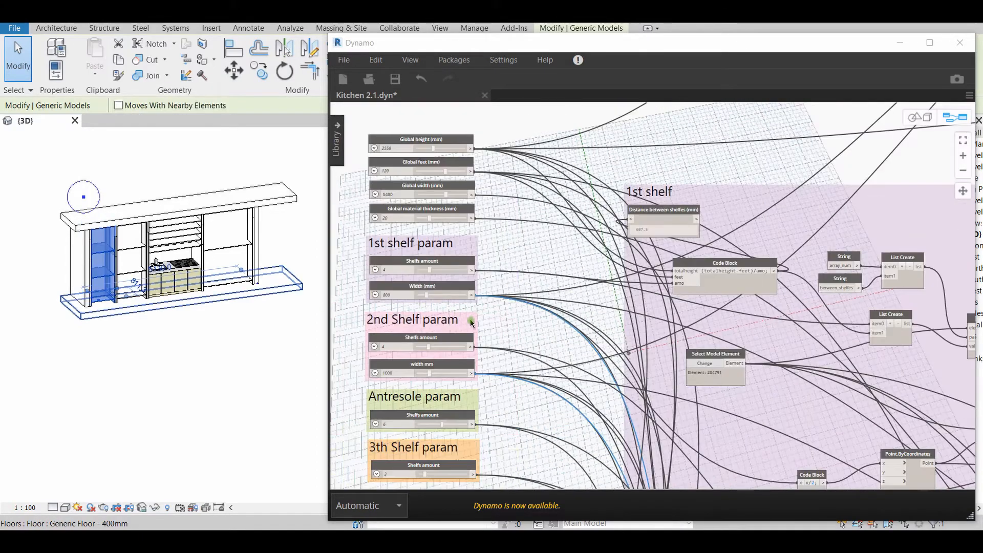
middle_click_drag(609, 419, 514, 207)
middle_click_drag(639, 409, 541, 254)
scroll(658, 420, "up", 6)
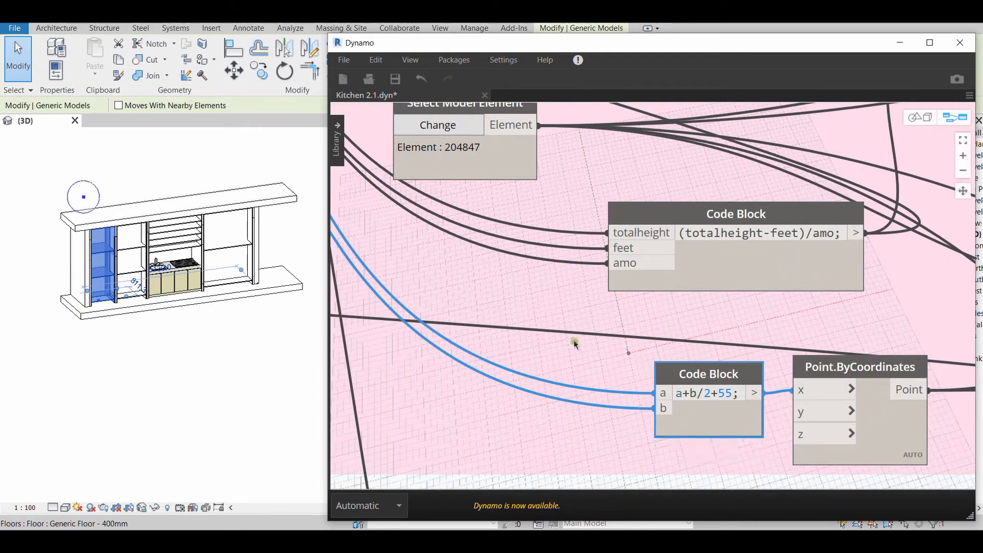
scroll(523, 313, "down", 5)
scroll(563, 317, "up", 5)
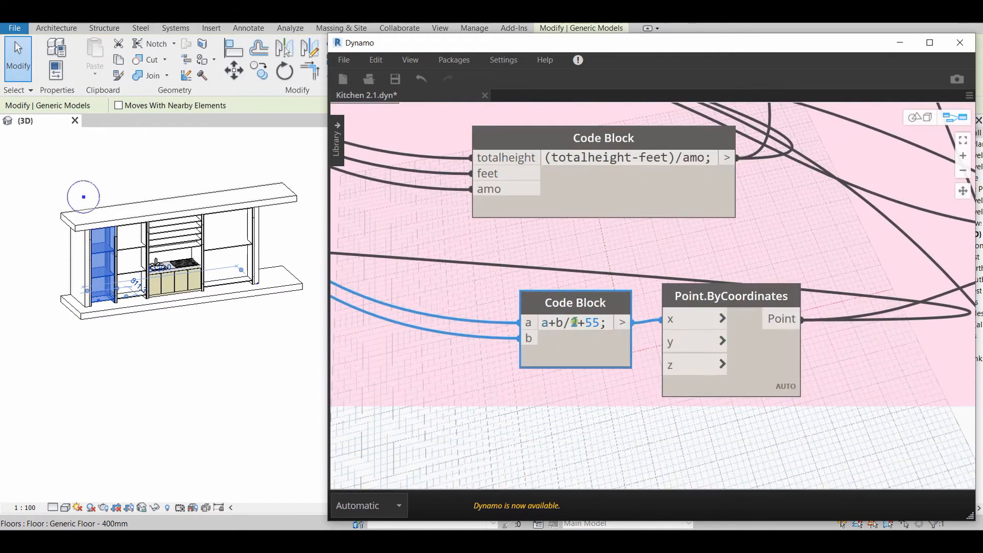
mouse_move(568, 321)
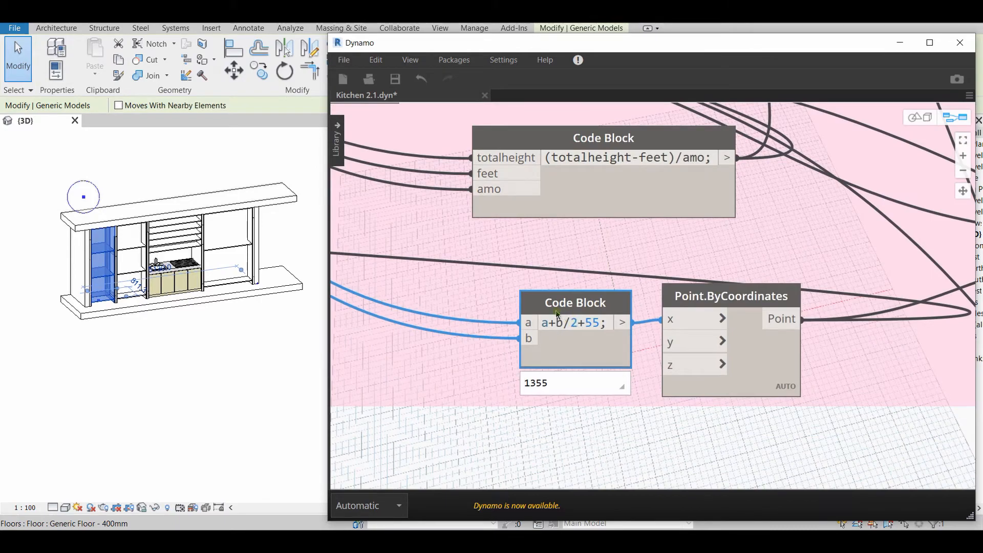
scroll(558, 314, "down", 6)
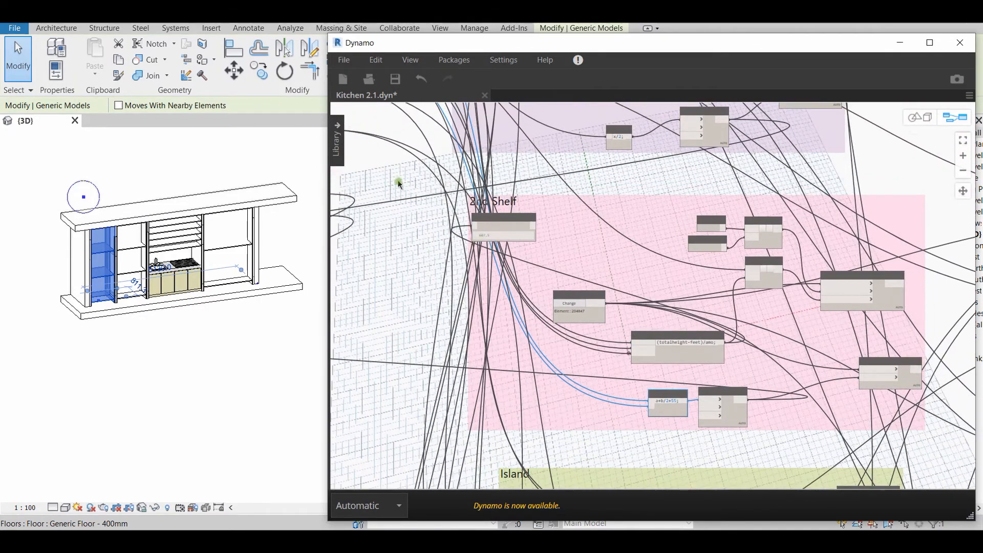
Select the 2nd Shelf param width mm slider and follow its connection to input b of the a+b/2+55 code block
scroll(409, 189, "up", 8)
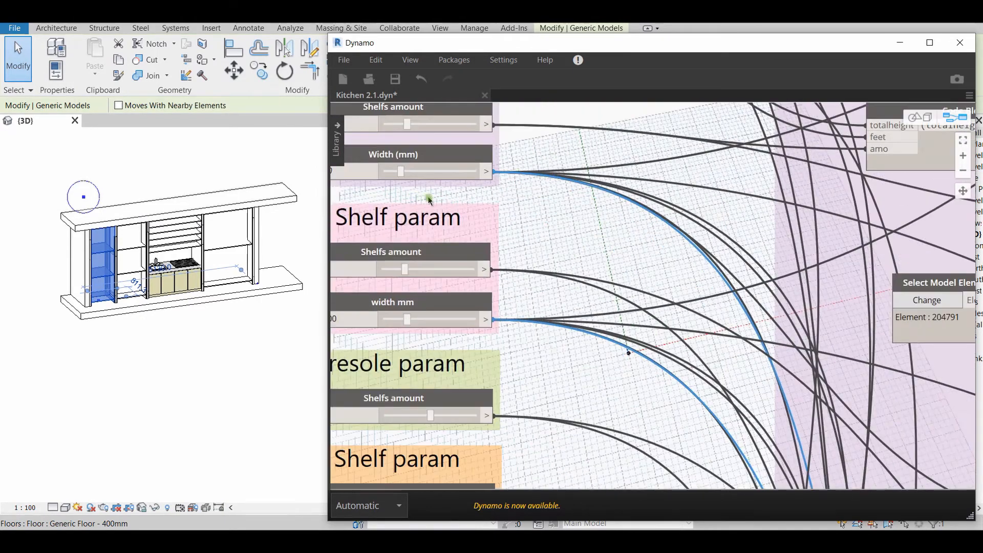
left_click(461, 302)
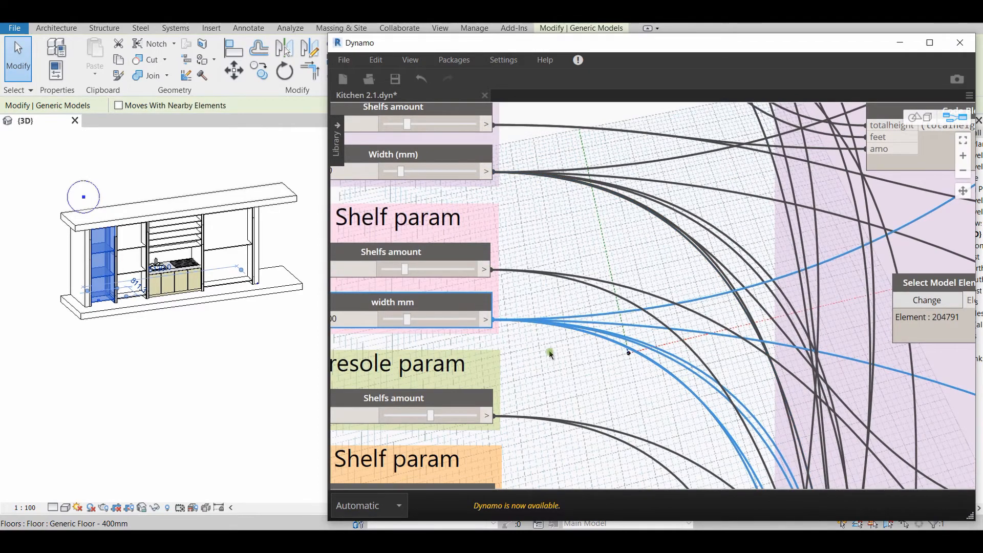
scroll(530, 200, "down", 5)
scroll(762, 403, "up", 4)
middle_click_drag(762, 403, 558, 192)
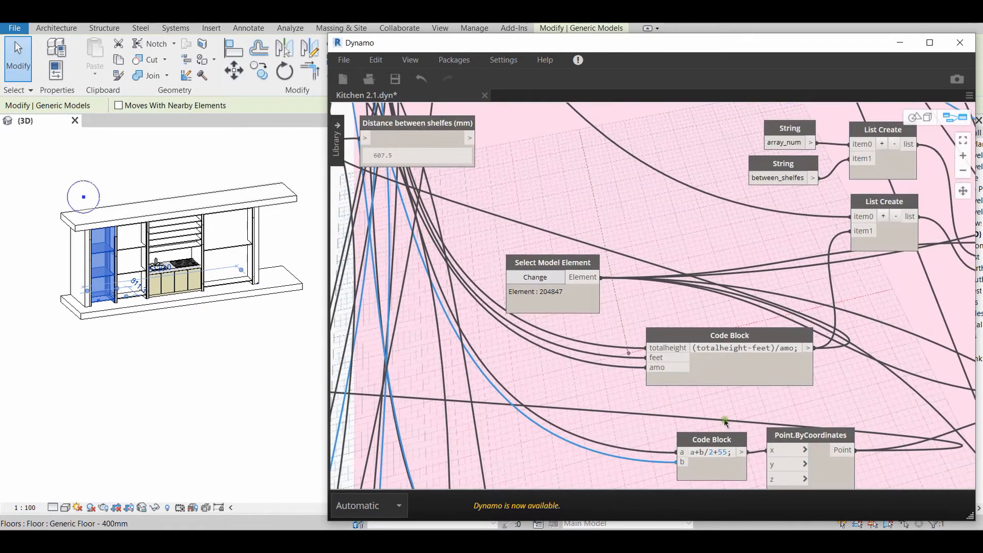
middle_click_drag(724, 419, 647, 358)
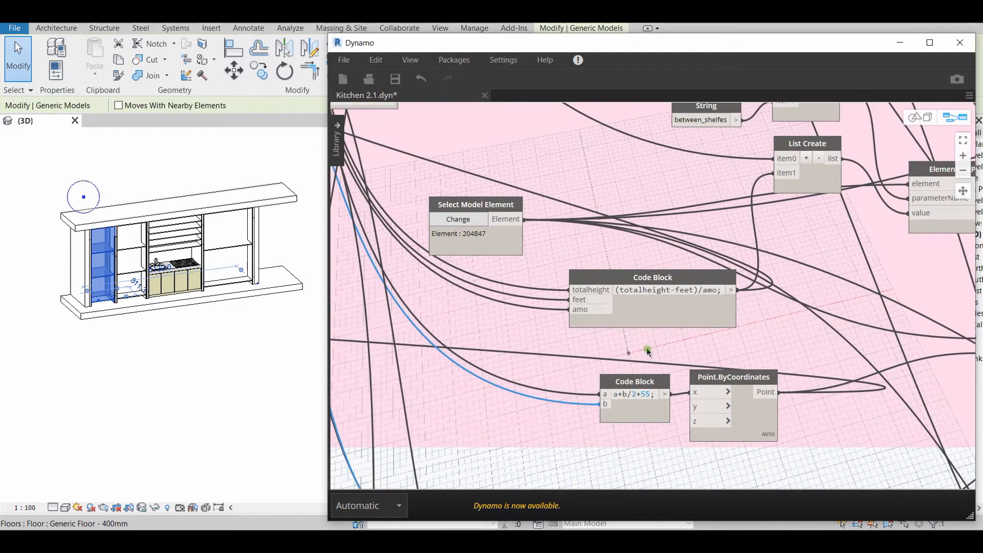
scroll(661, 378, "up", 5)
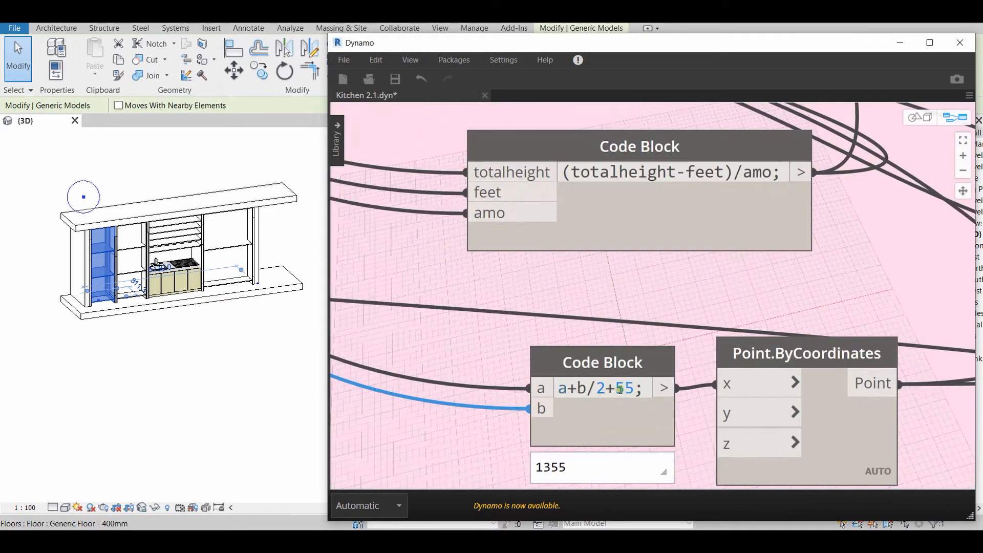
Highlight the constant 55 in the code block and select the matching right Kitchen FrameRail in the Revit 3D view
double_click(620, 389)
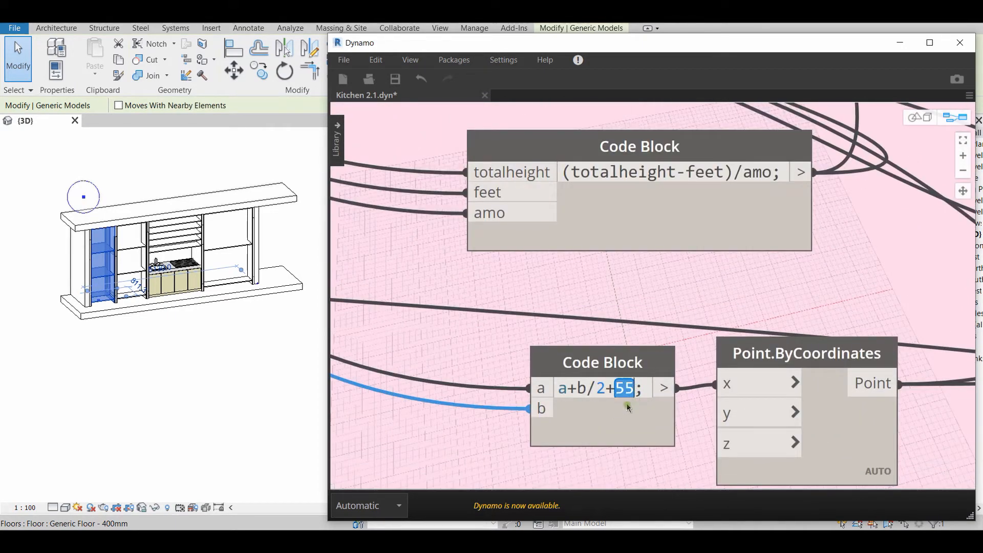
left_click(136, 354)
scroll(120, 297, "up", 3)
scroll(118, 290, "up", 4)
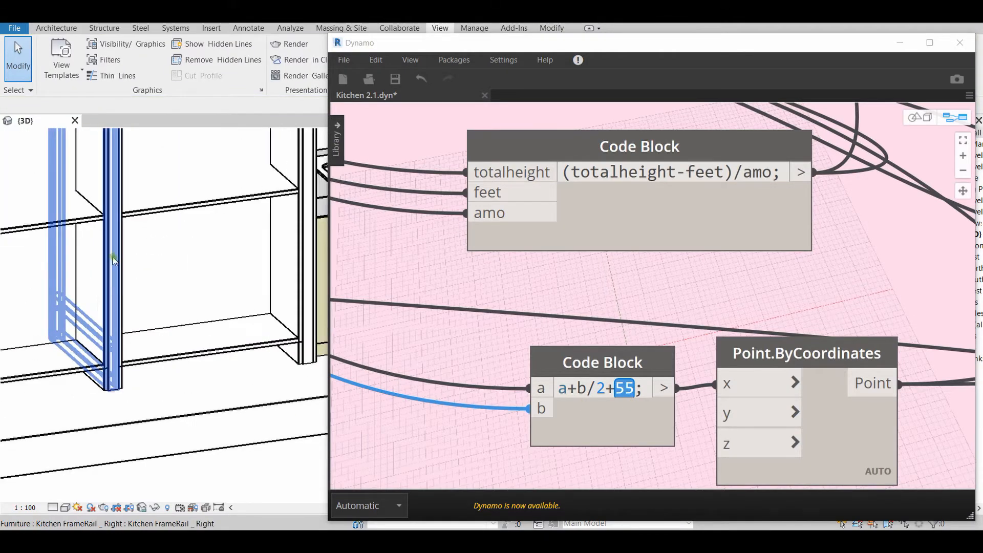
left_click(113, 257)
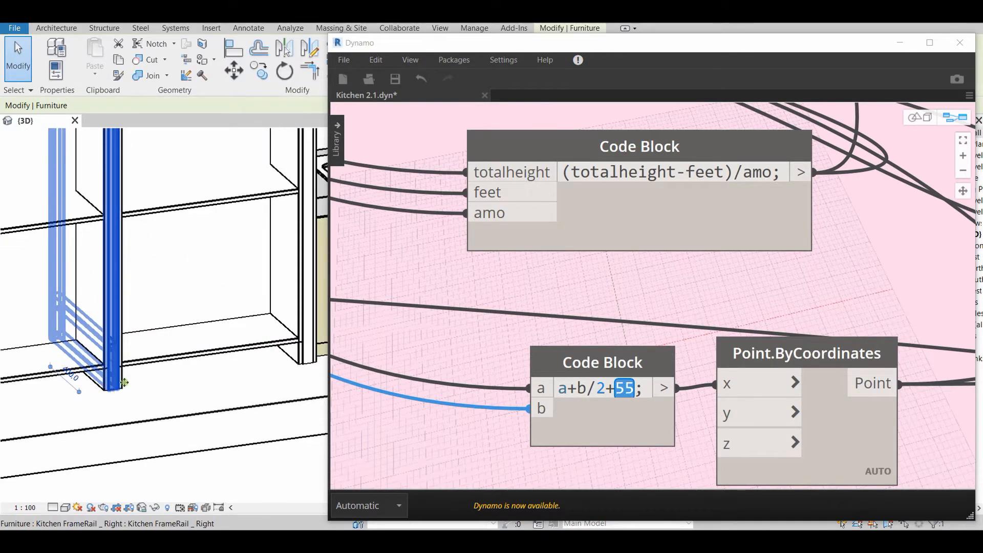
scroll(124, 382, "down", 4)
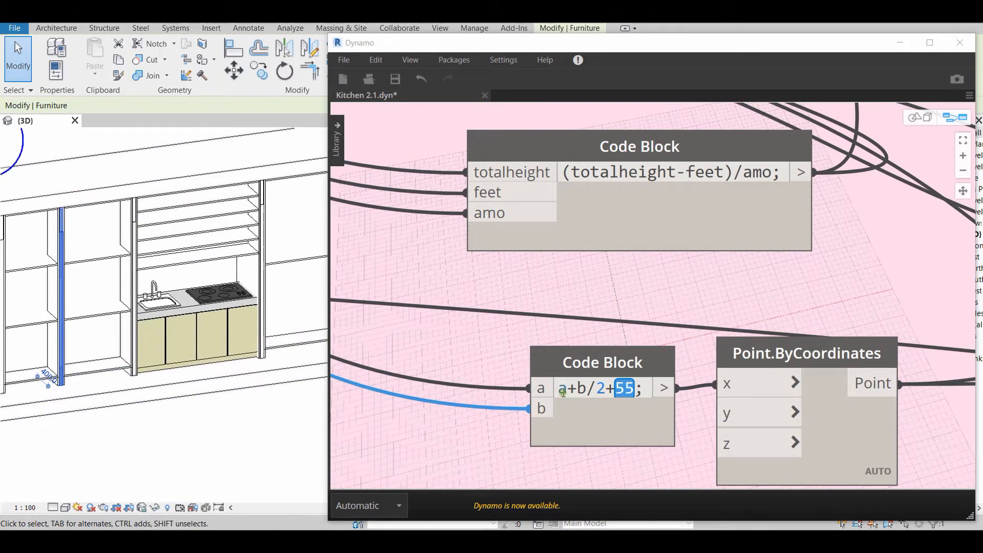
Reselect the a+b/2+55 code block in the 2nd Shelf group and inspect its output value
scroll(730, 381, "down", 5)
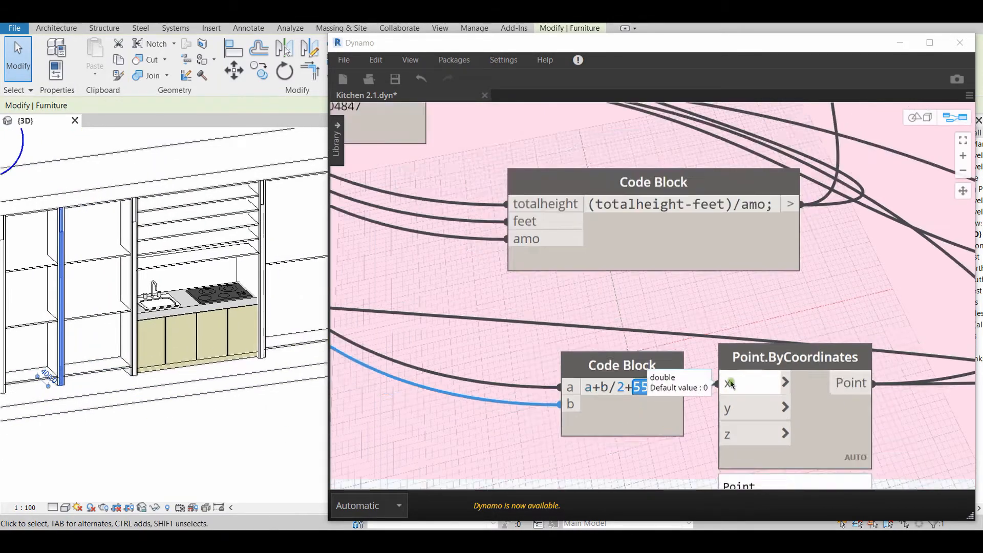
left_click(695, 402)
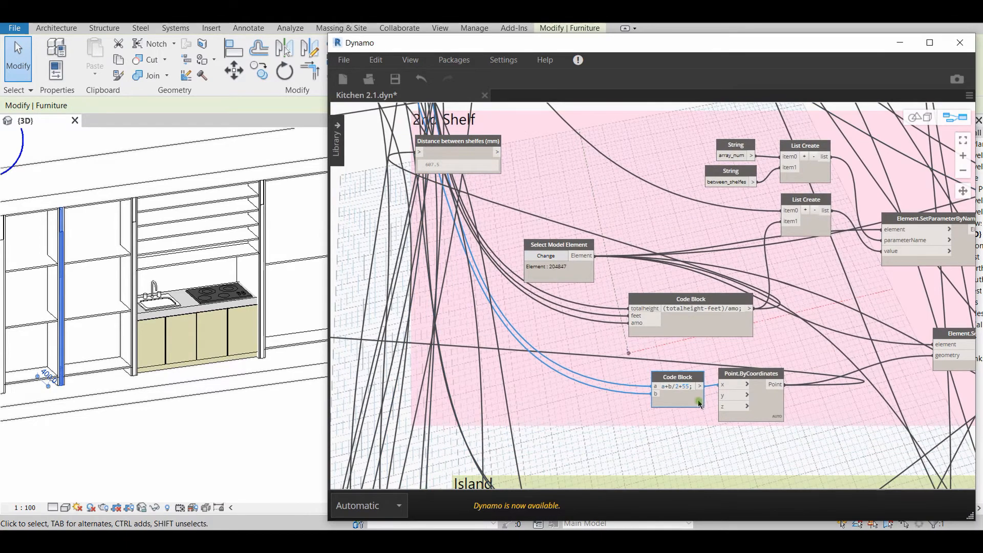
scroll(699, 404, "up", 5)
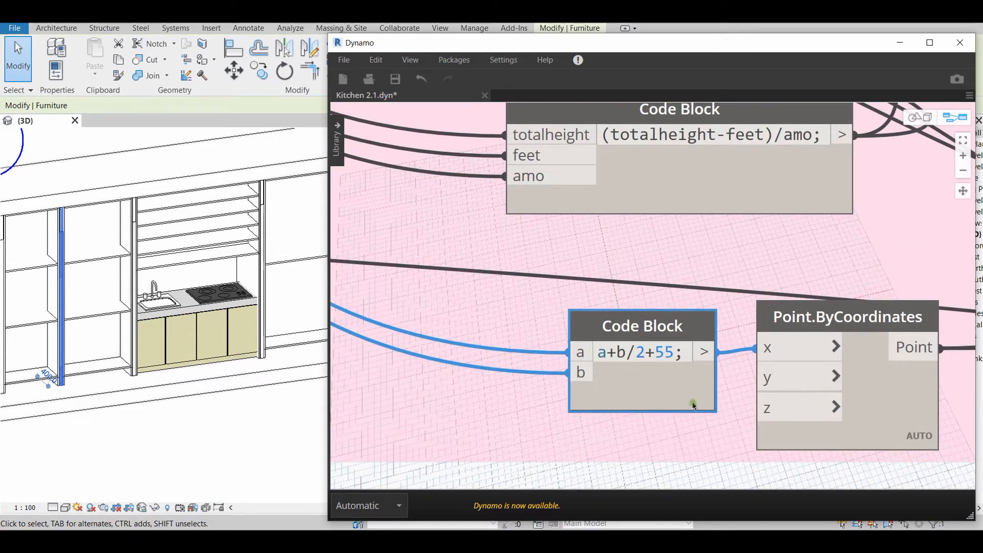
left_click_drag(695, 403, 696, 404)
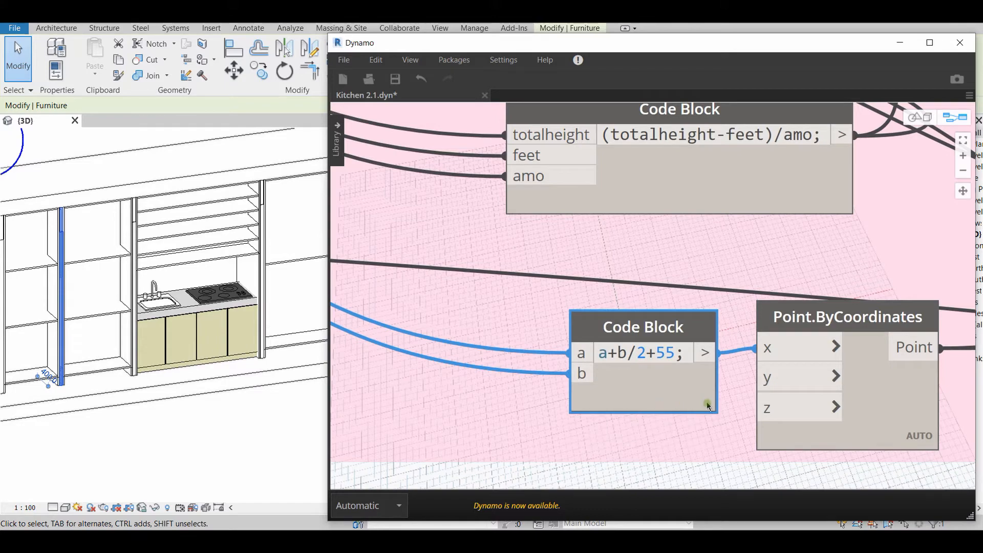
mouse_move(631, 440)
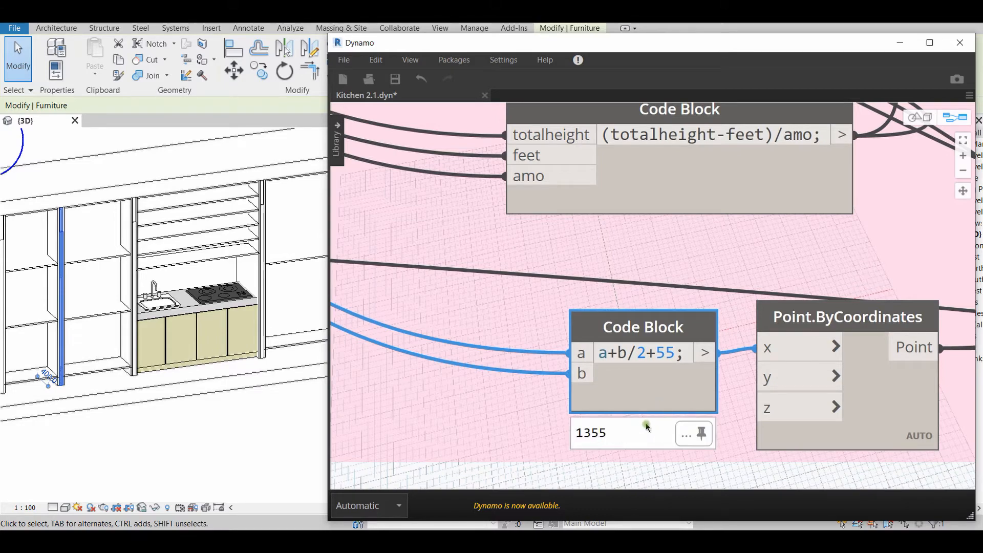
Find the Island group's a+b/2+110 code block and examine its formula and its link to Point.ByCoordinates
scroll(499, 395, "down", 8)
middle_click_drag(577, 383, 593, 199)
scroll(554, 351, "up", 5)
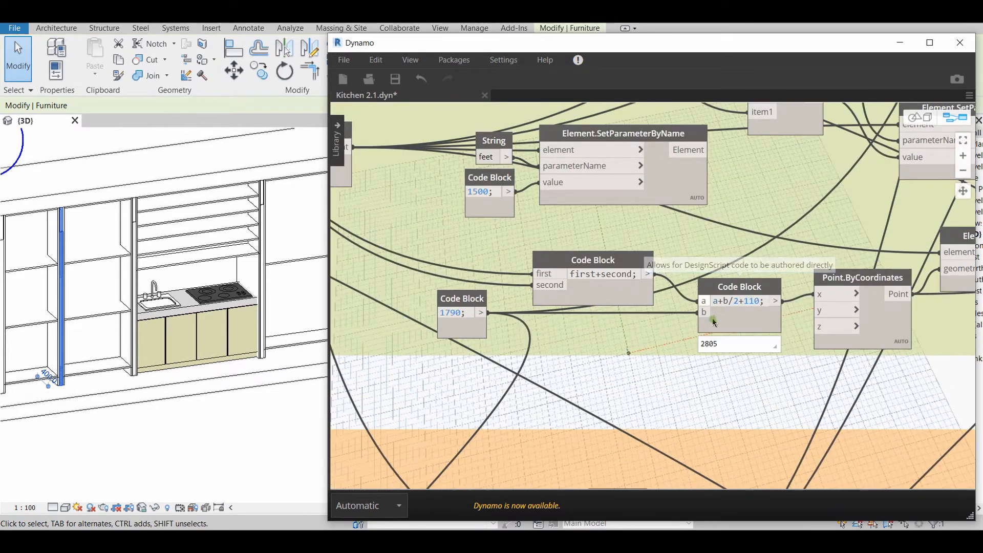
middle_click_drag(662, 410, 618, 412)
scroll(616, 303, "up", 5)
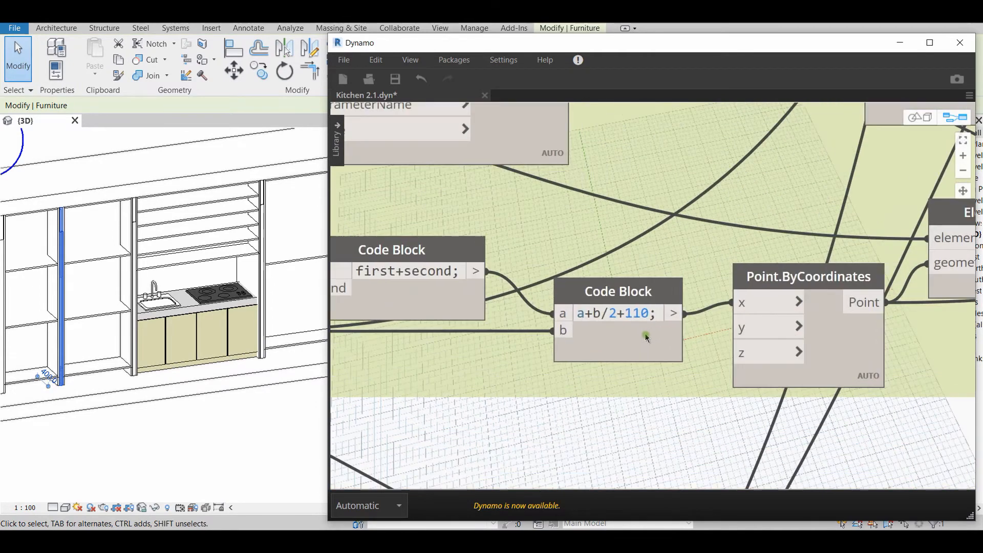
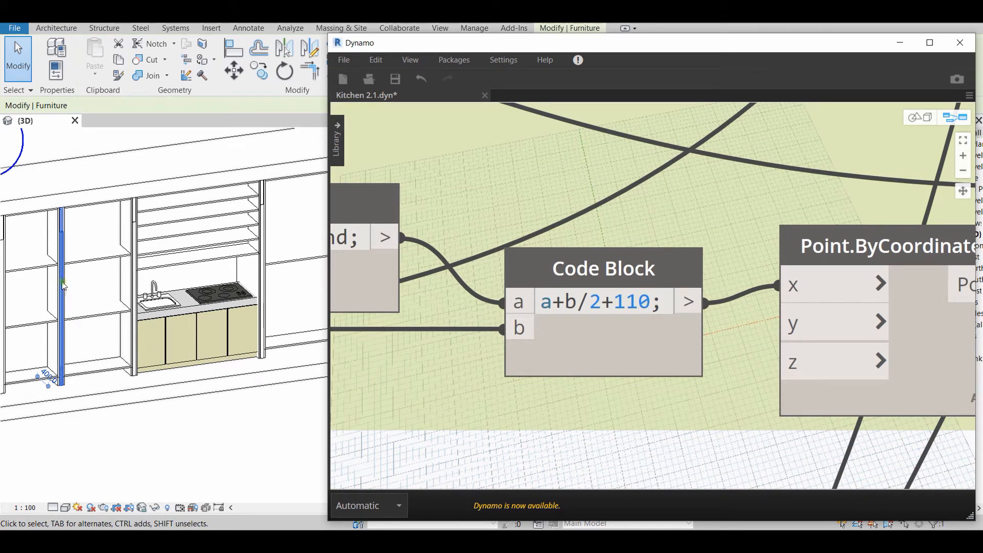
Select the vertical frame rail beside the sink unit in Revit and examine the a+b/2+165 code block in Dynamo's orange group
left_click(136, 268)
scroll(307, 315, "down", 2)
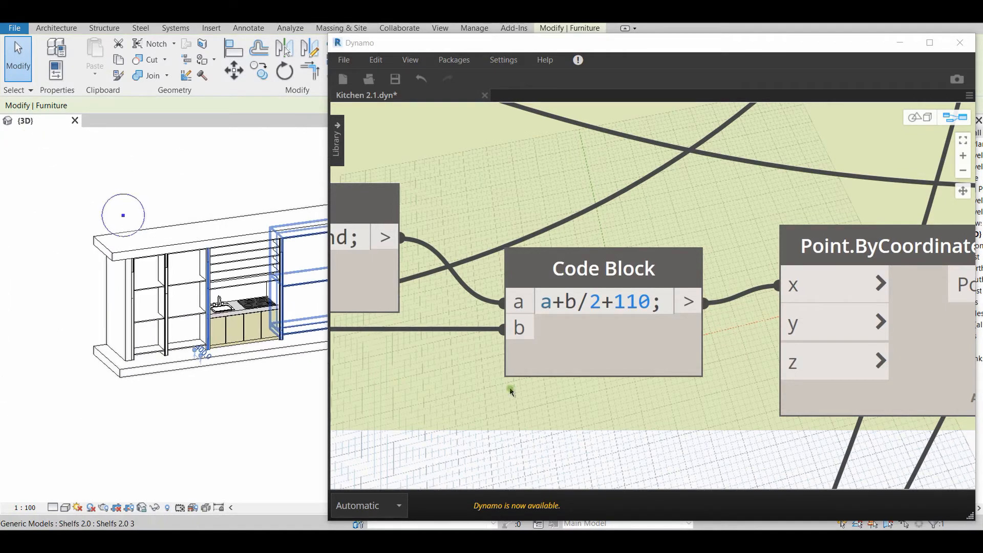
scroll(591, 390, "down", 3)
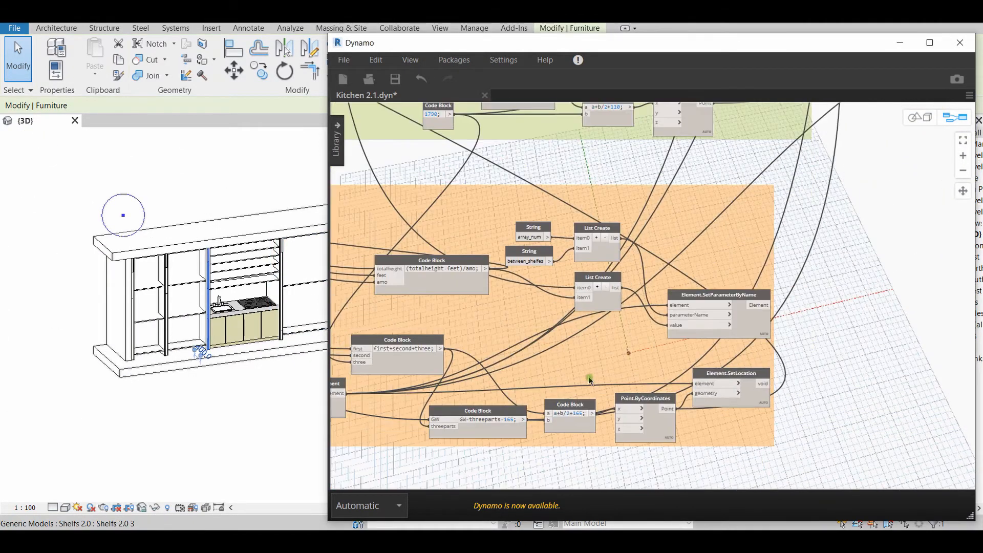
scroll(604, 347, "up", 1)
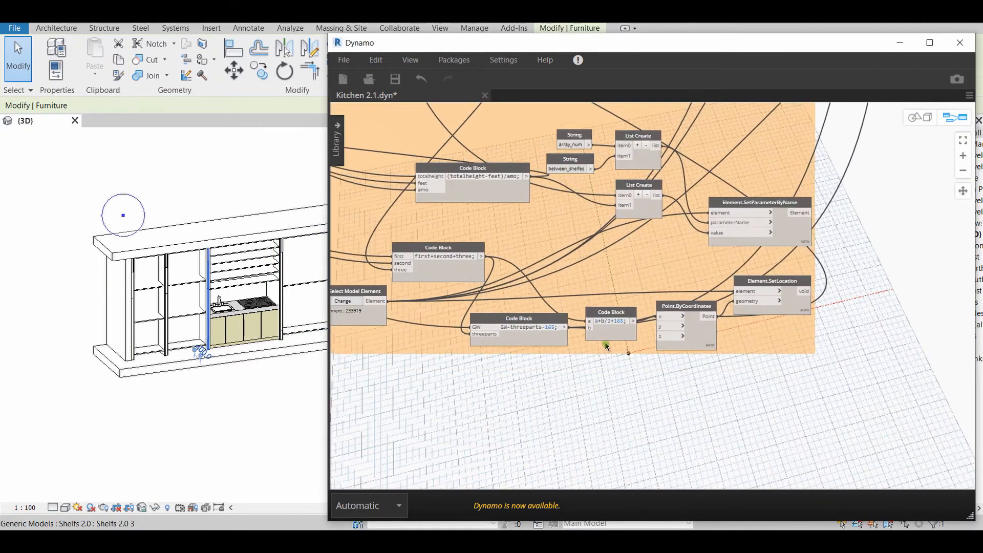
scroll(605, 346, "up", 3)
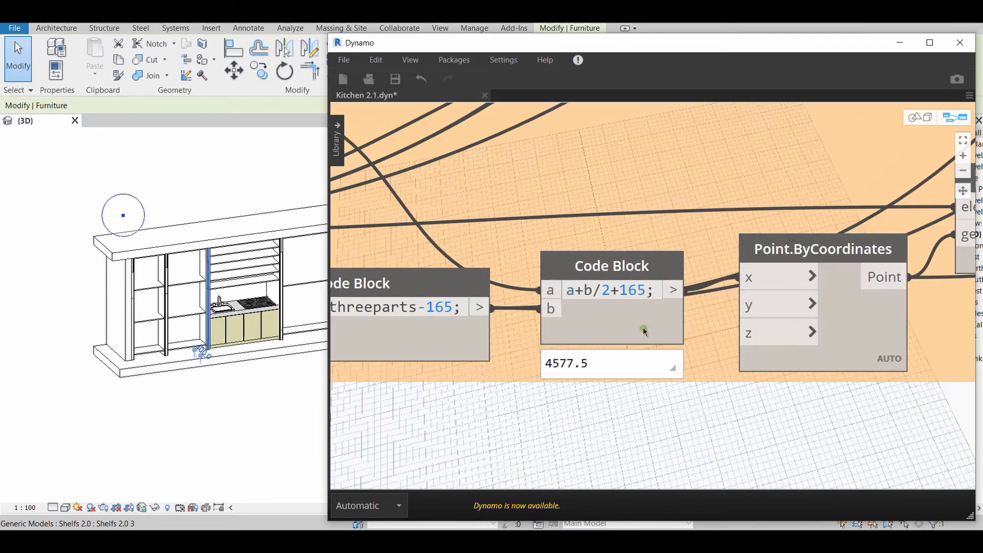
scroll(645, 332, "down", 3)
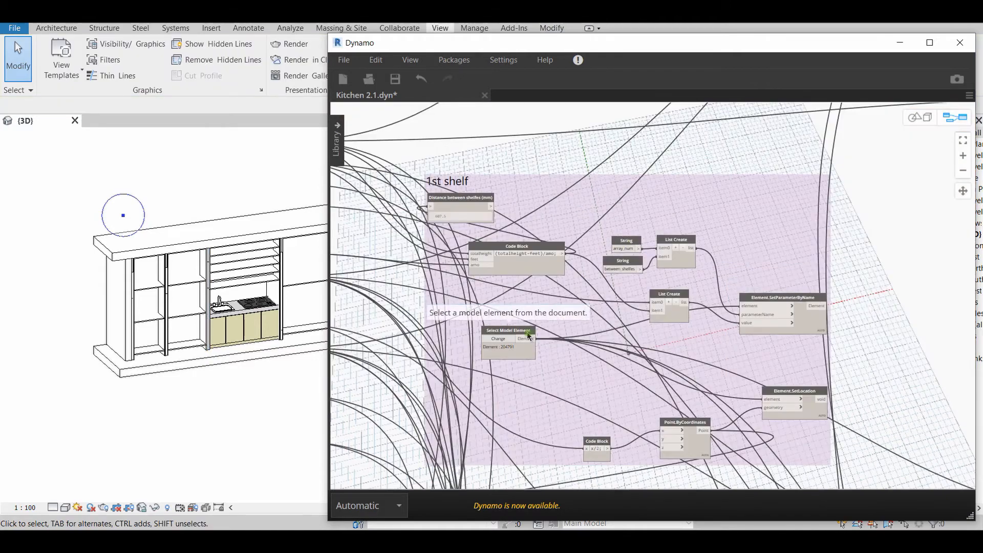
Select the Select Model Element node in the 1st shelf group and follow its connections to the nodes it feeds
left_click(528, 334)
middle_click_drag(598, 387, 592, 335)
scroll(592, 334, "up", 2)
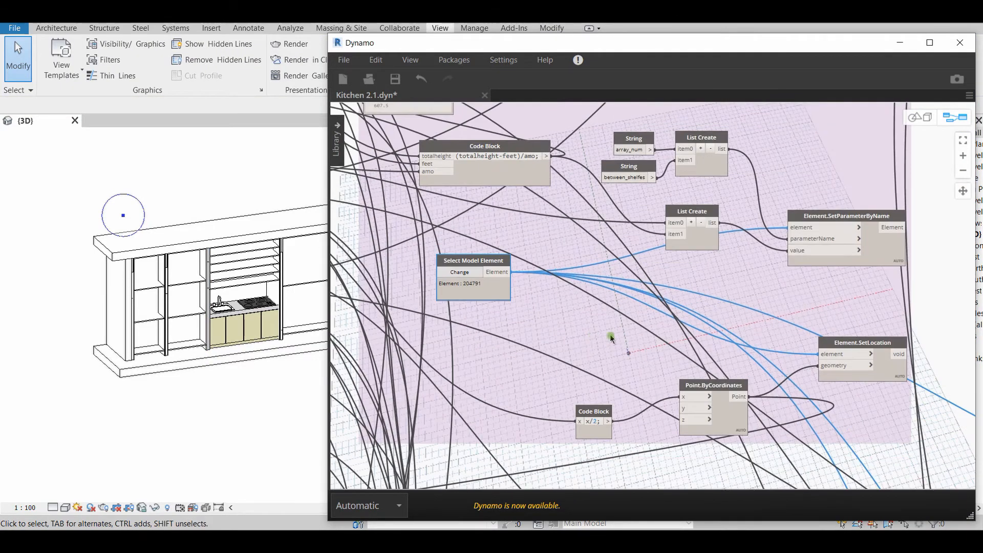
middle_click_drag(653, 321, 551, 347)
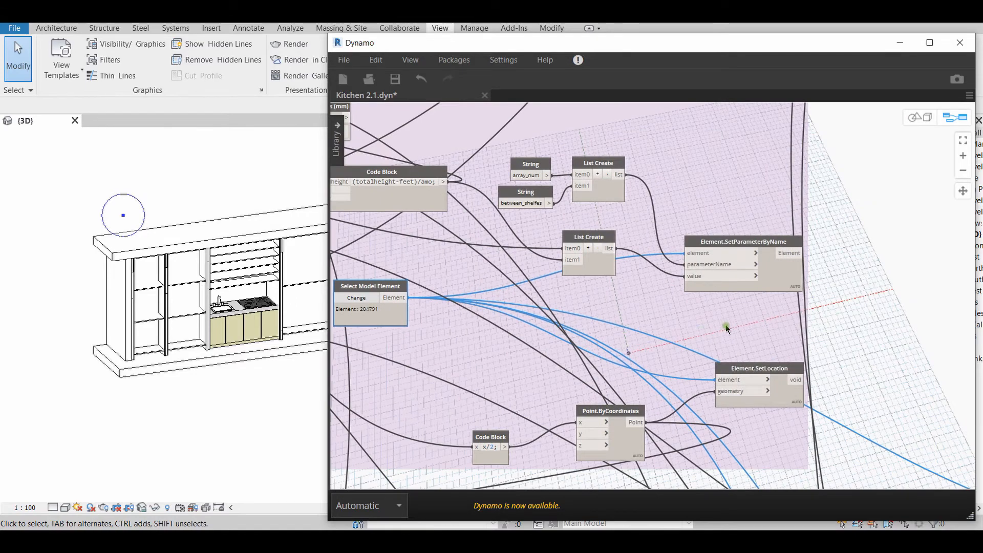
Select the 1st shelf group's Element.SetParameterByName node and examine its element, parameterName and value inputs
left_click(770, 246)
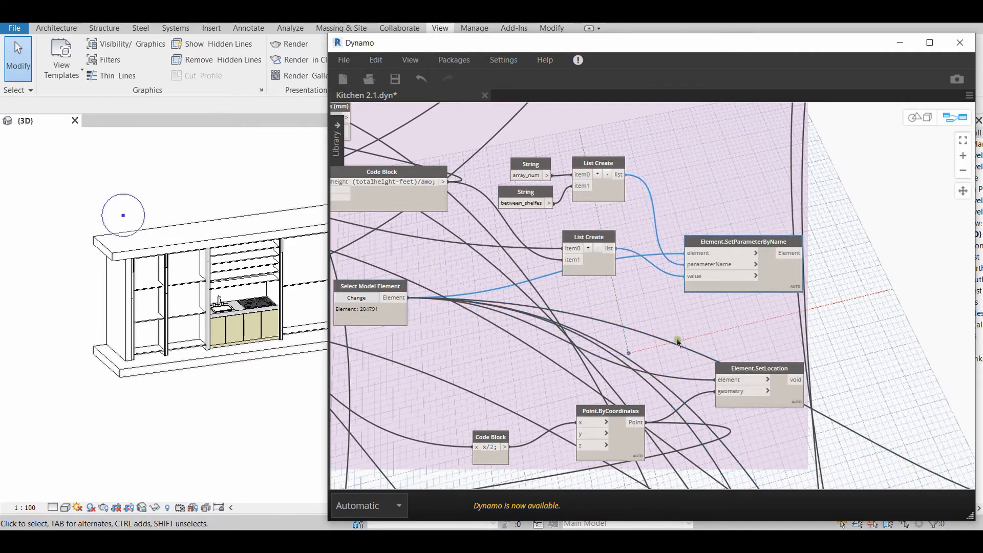
middle_click_drag(654, 331, 631, 352)
scroll(632, 351, "up", 3)
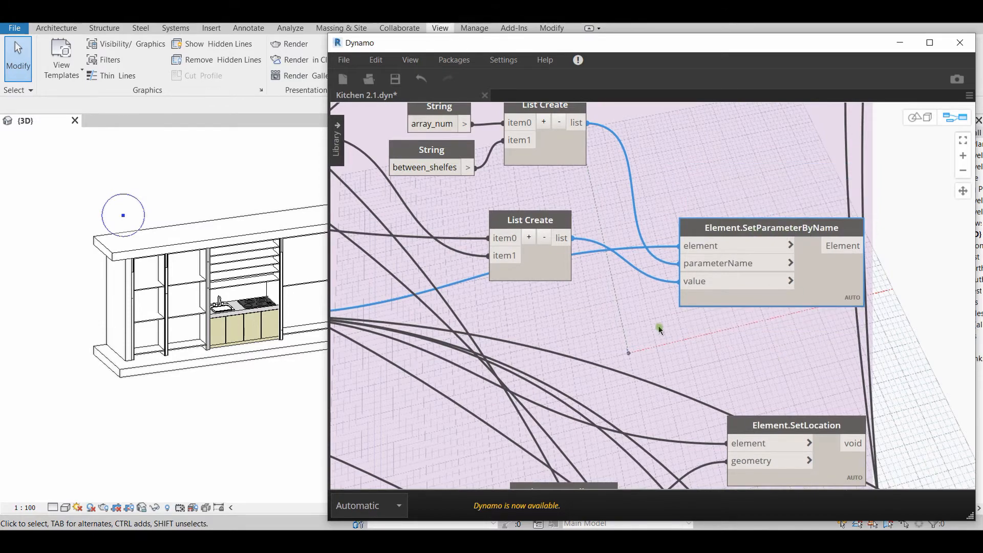
Trace the element input of Element.SetParameterByName back to its Select Model Element node and select that node
scroll(659, 329, "down", 3)
middle_click_drag(643, 337, 758, 356)
scroll(760, 345, "up", 3)
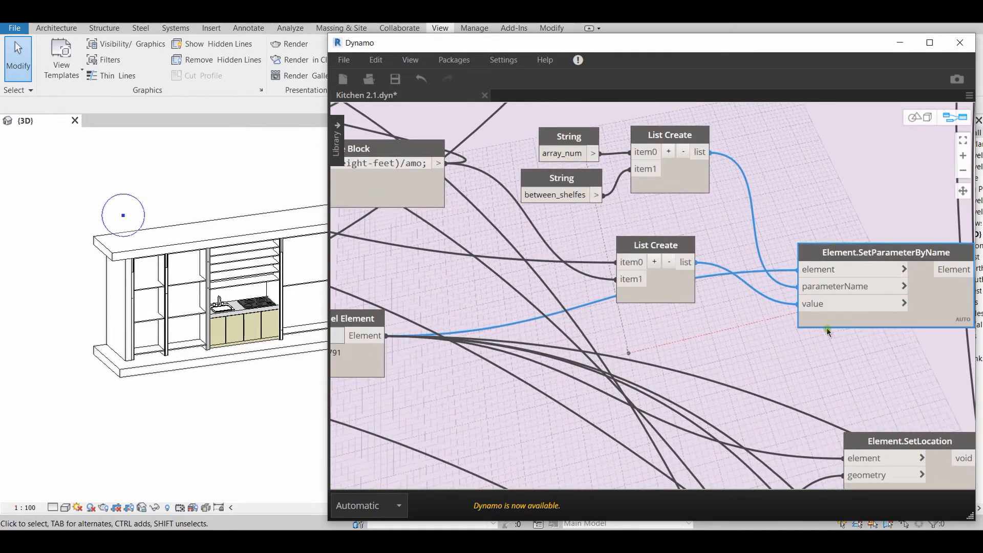
left_click(371, 319)
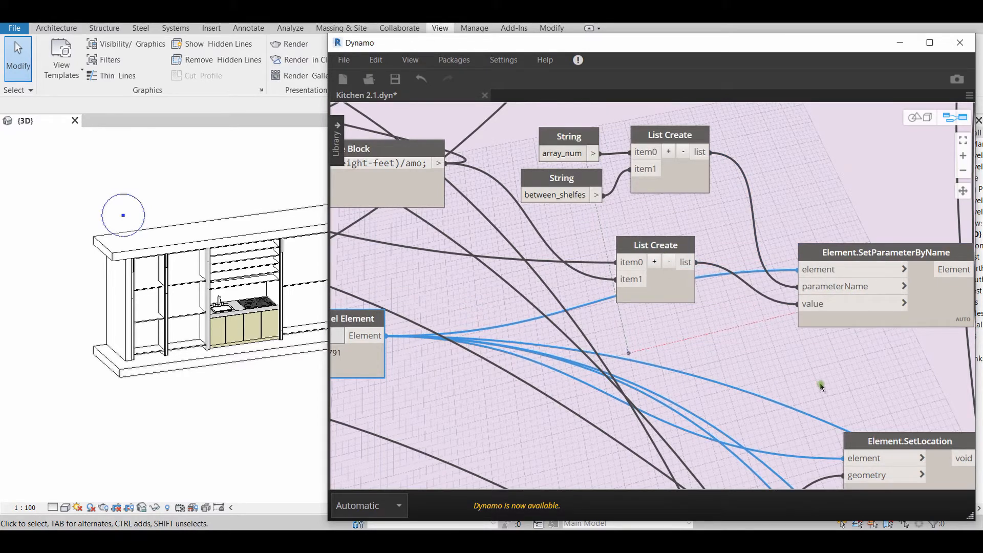
Select the List Create node fed by the array_num and between_shelfes strings and examine its link to parameterName
scroll(819, 318, "down", 6)
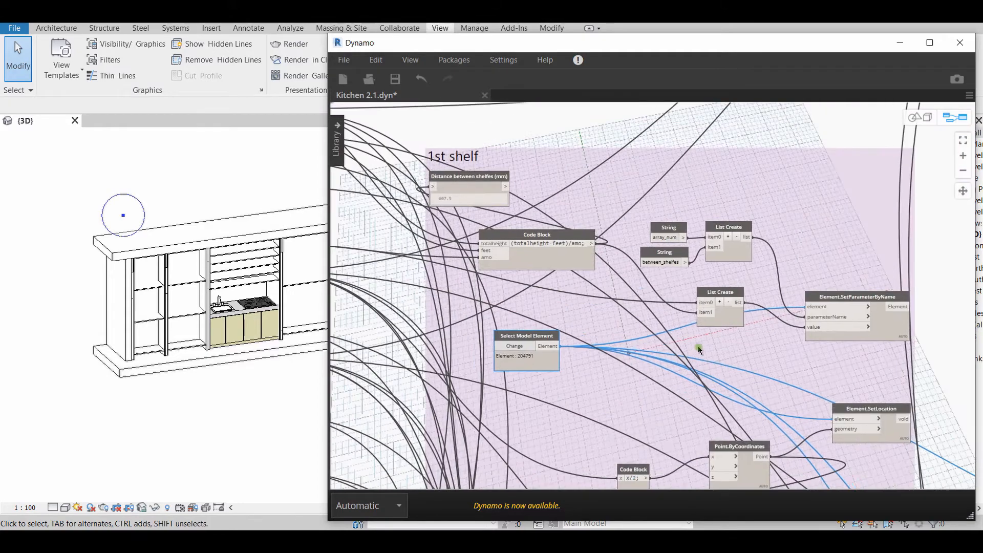
scroll(770, 326, "up", 3)
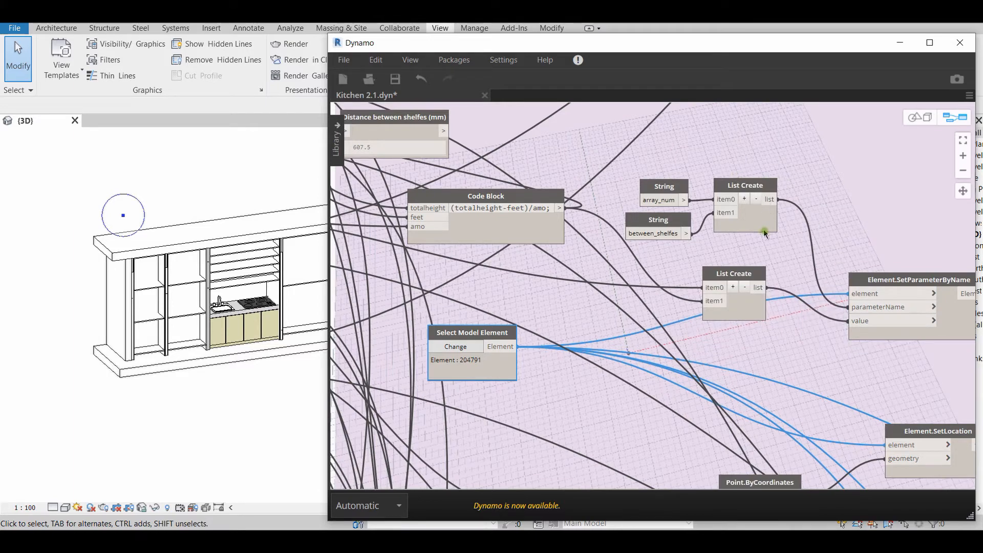
left_click(746, 188)
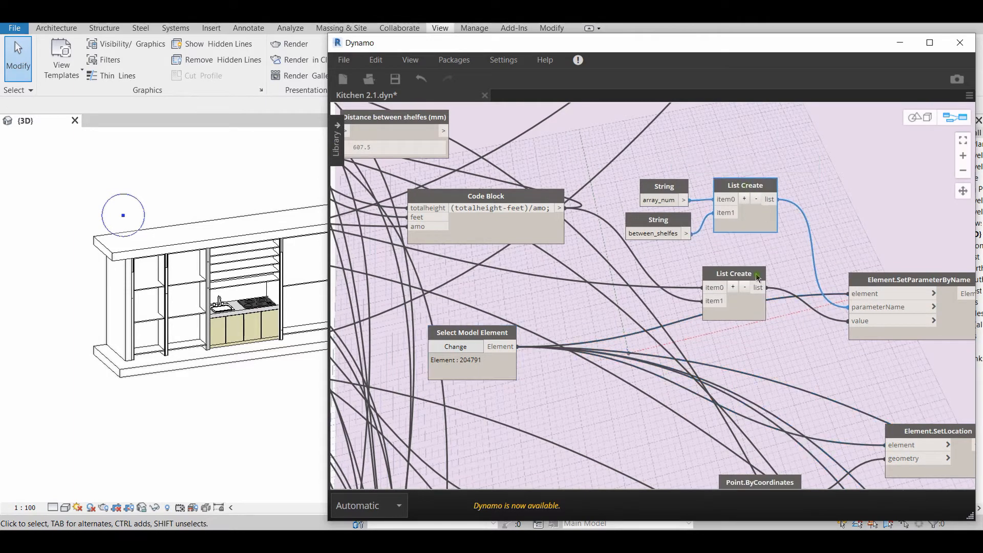
scroll(666, 217, "up", 4)
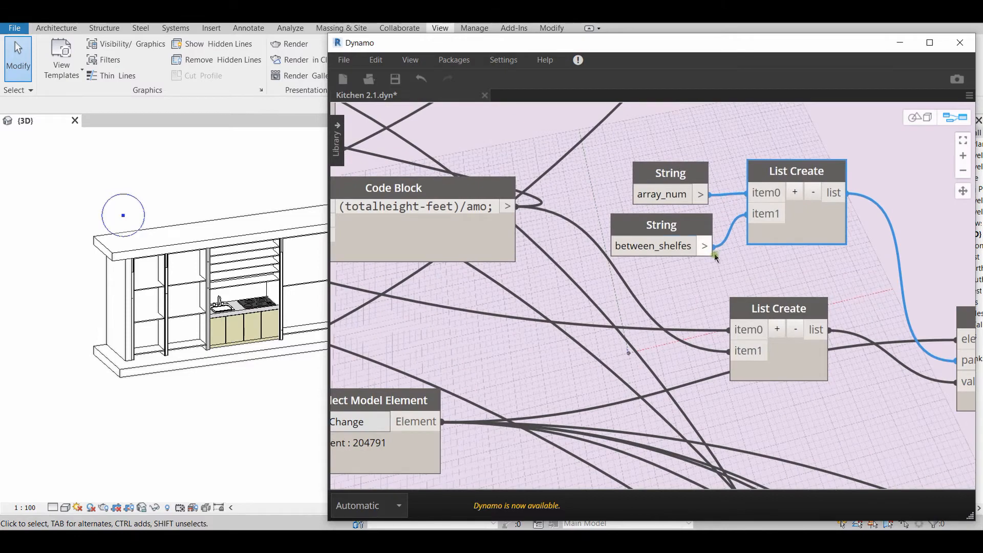
scroll(730, 266, "down", 2)
scroll(829, 268, "down", 1)
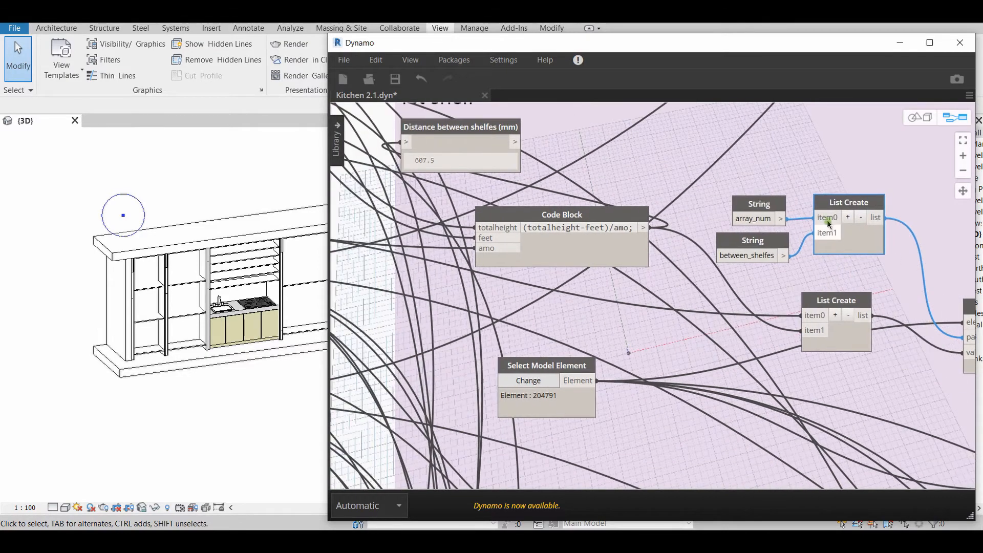
scroll(803, 294, "down", 2)
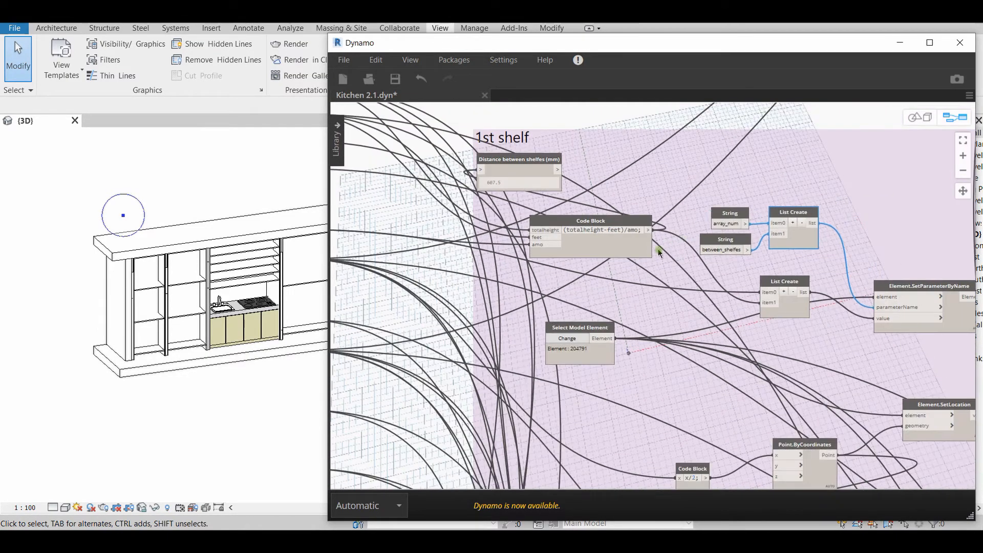
Select the List Create node feeding the value input and trace its items to the 1st shelf amount slider and code block
left_click(824, 301)
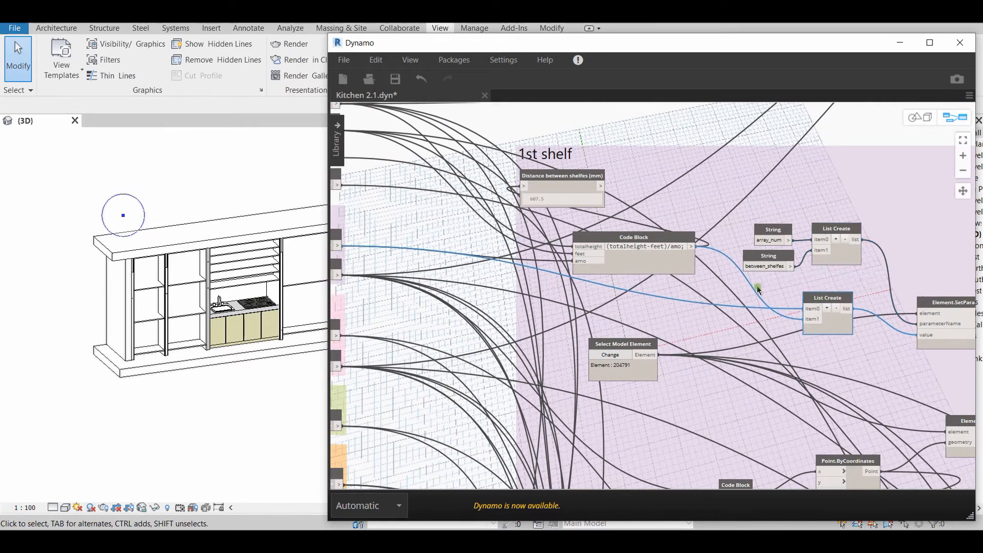
scroll(587, 224, "down", 1)
middle_click_drag(587, 225, 842, 311)
middle_click_drag(655, 327, 544, 283)
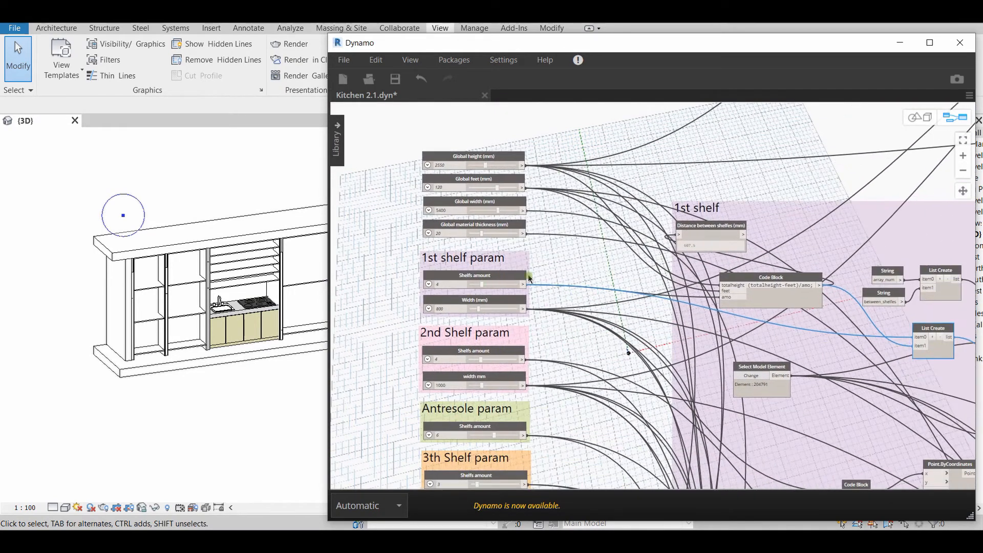
middle_click_drag(673, 353, 560, 327)
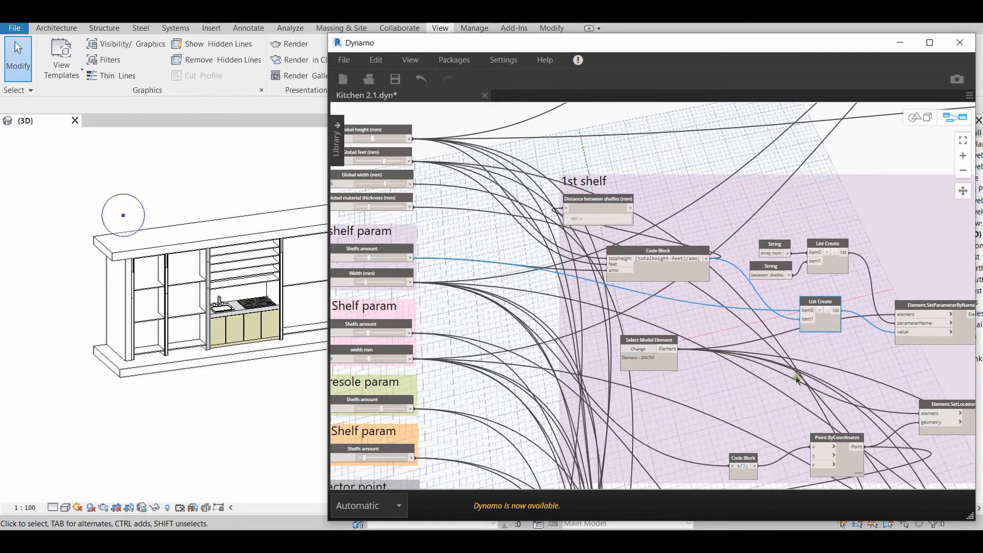
Select the between_shelfes String node in the 1st shelf group and review its place in the parameter name list
scroll(816, 381, "up", 3)
left_click(755, 226)
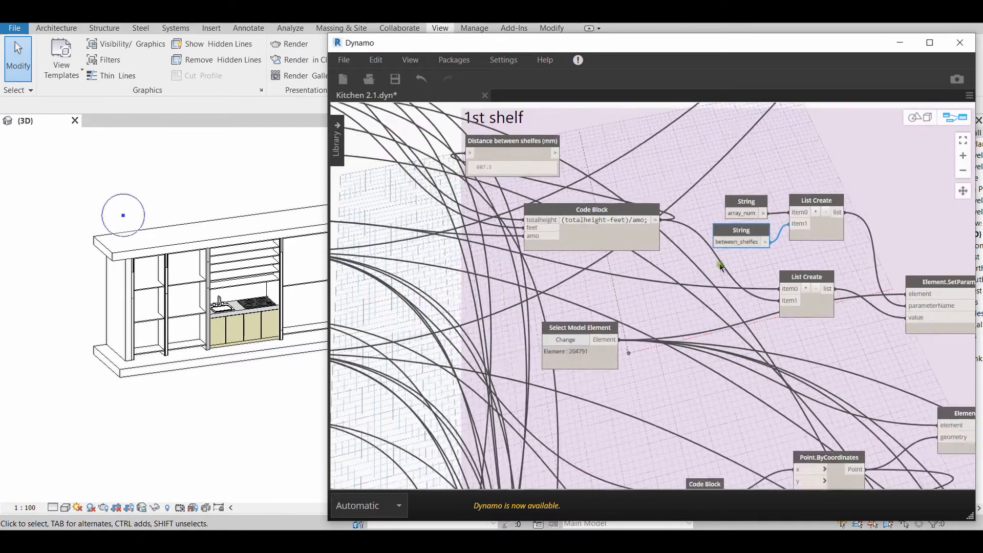
scroll(716, 277, "down", 1)
scroll(589, 261, "down", 2)
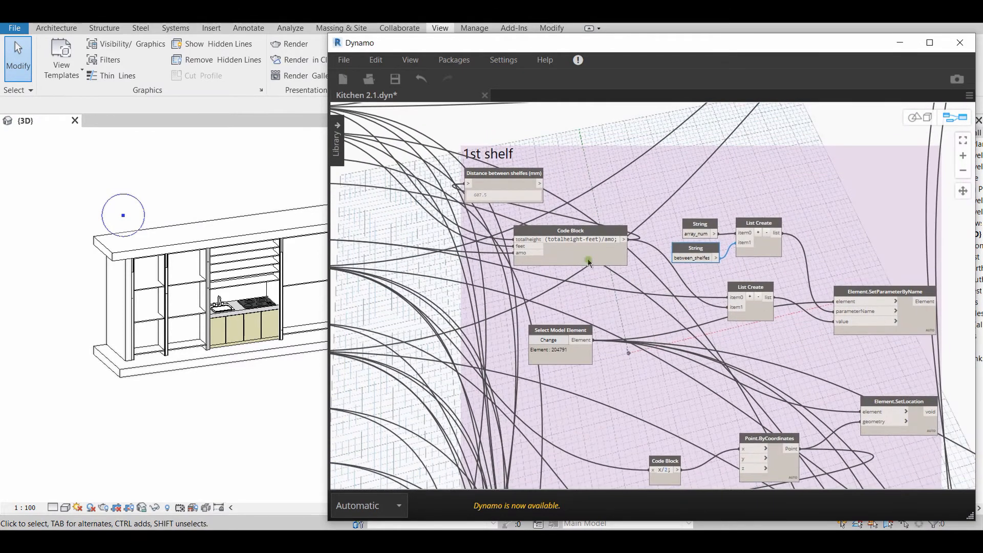
Select the first shelf unit in the Revit 3D view and review Dynamo's Distance between shelfes (mm) node and the shelf groups
left_click(145, 294)
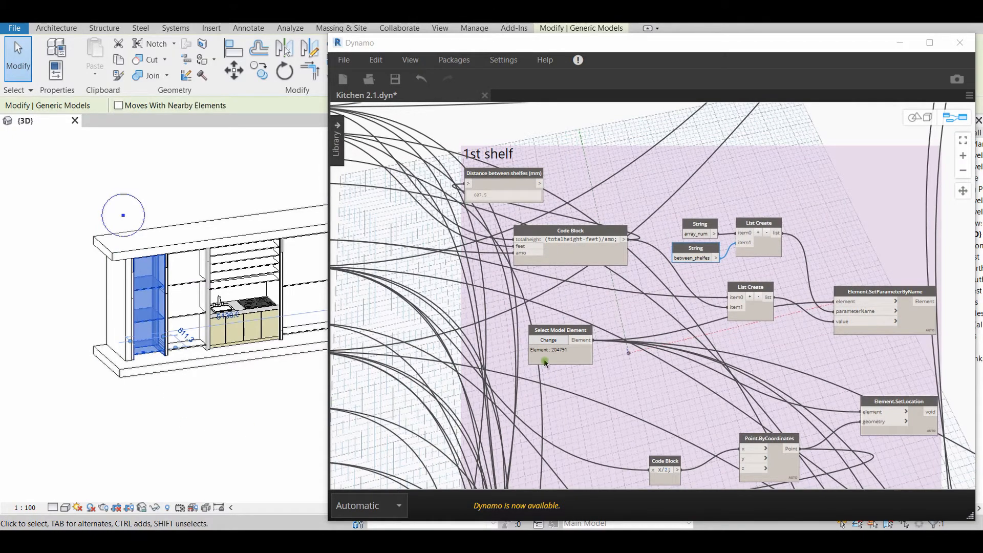
left_click(639, 335)
middle_click_drag(638, 332, 637, 338)
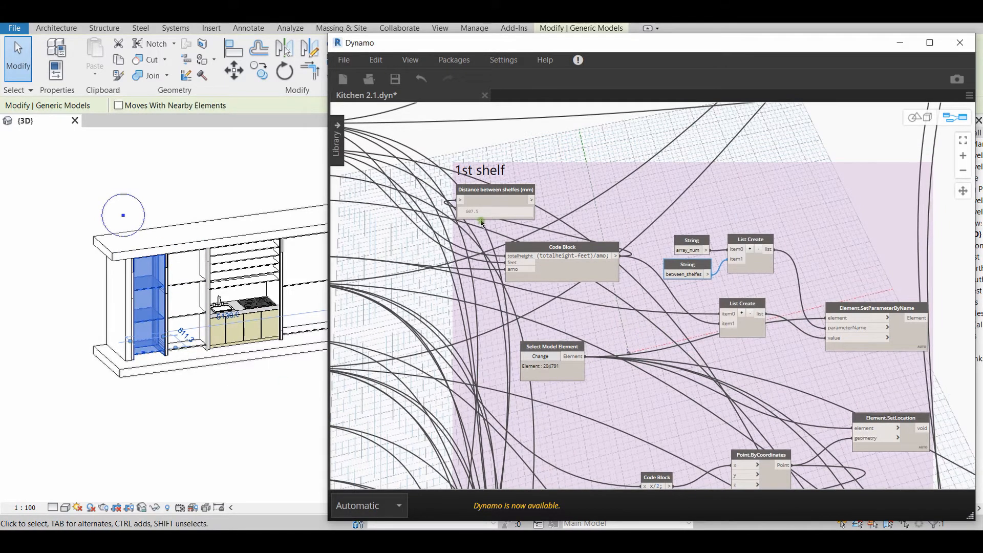
left_click_drag(463, 214, 480, 217)
scroll(609, 236, "down", 5)
scroll(643, 293, "up", 3)
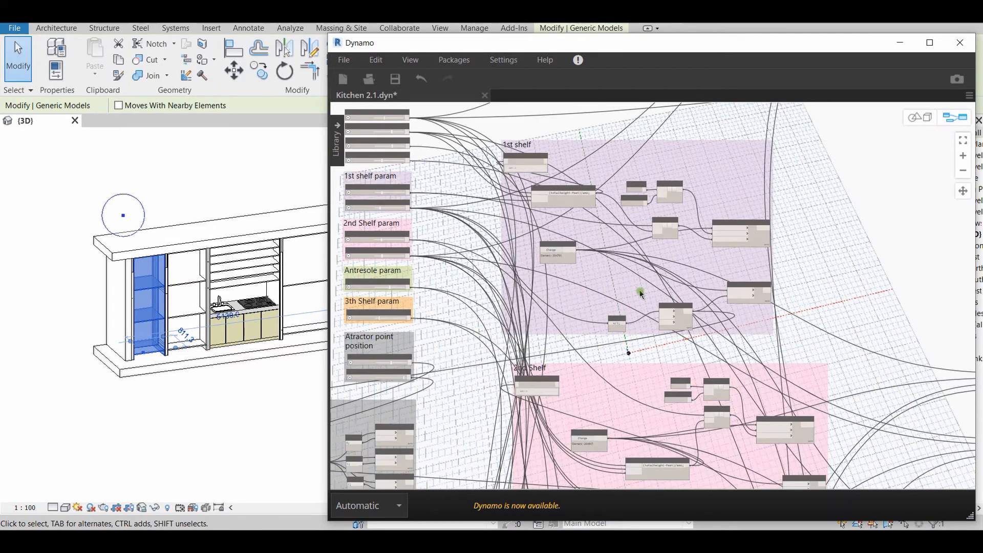
scroll(609, 313, "down", 3)
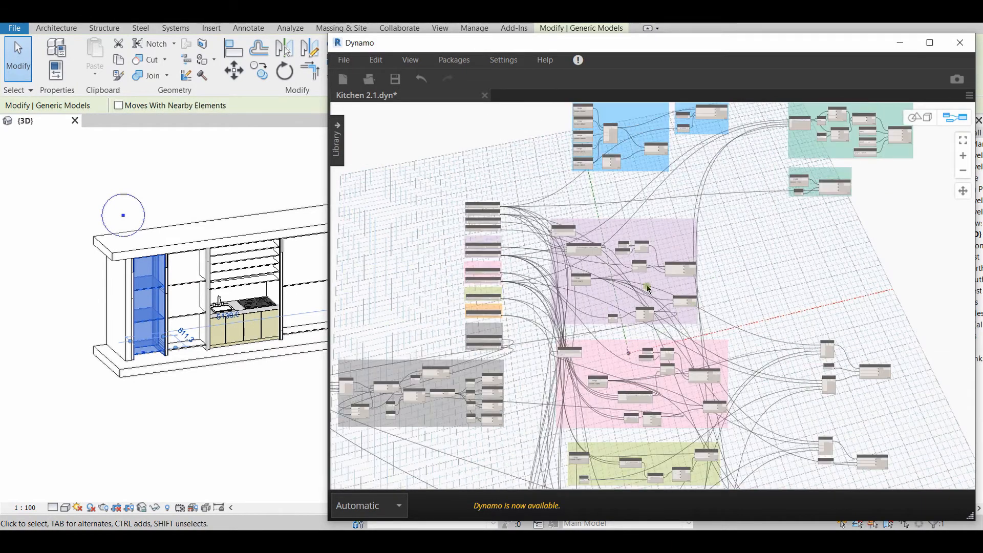
Clear the Revit shelf selection and find the material_thickness String node outside the coloured groups in Dynamo
left_click(192, 275)
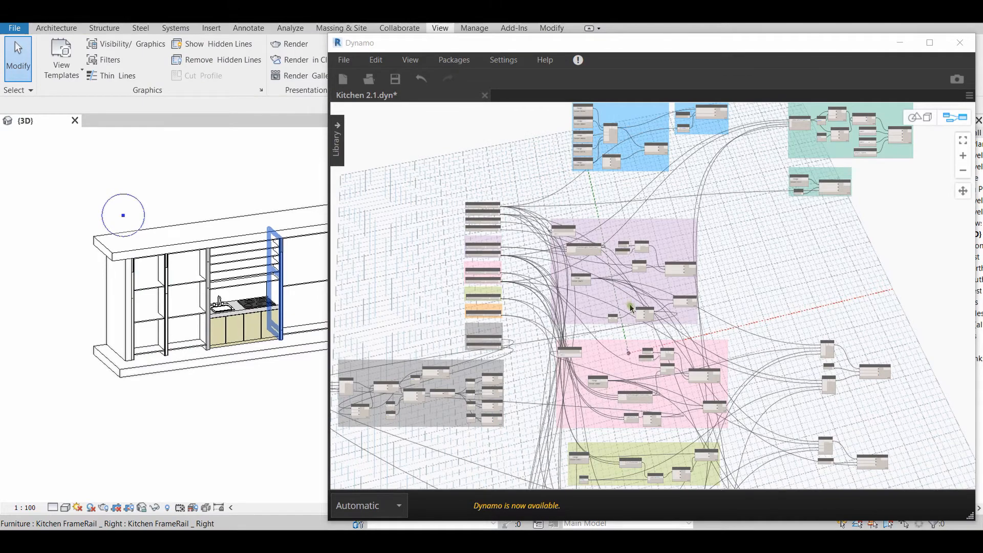
scroll(630, 303, "up", 3)
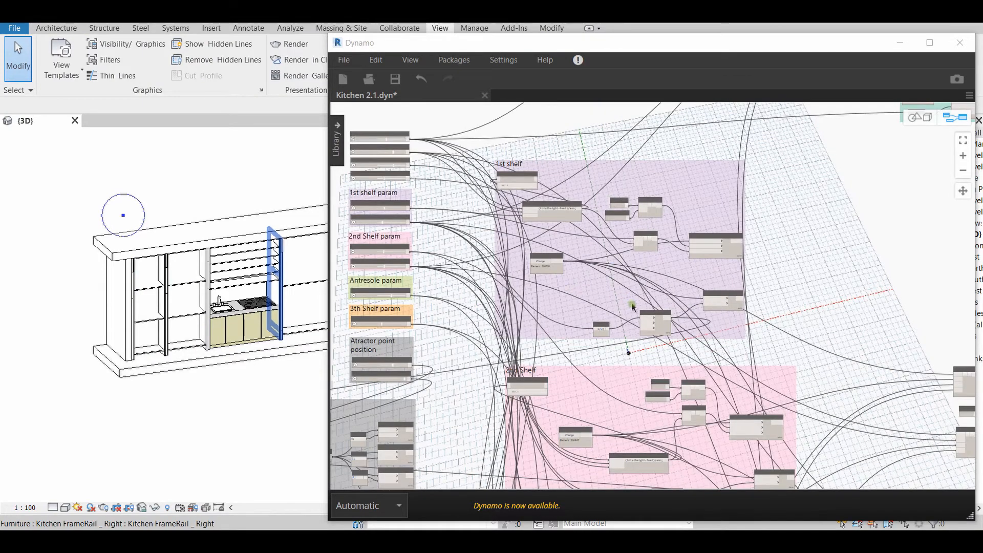
scroll(645, 297, "down", 5)
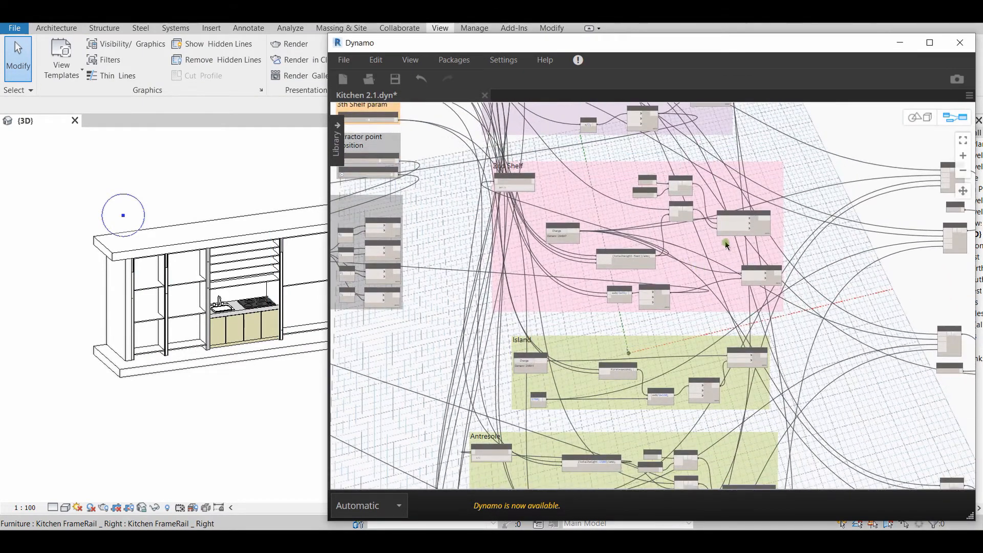
scroll(727, 245, "down", 3)
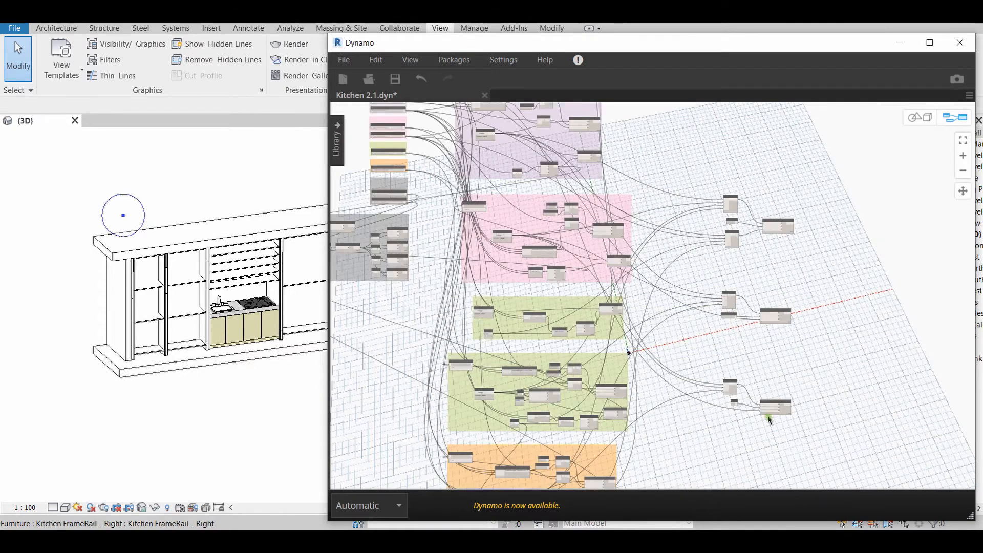
scroll(773, 350, "up", 5)
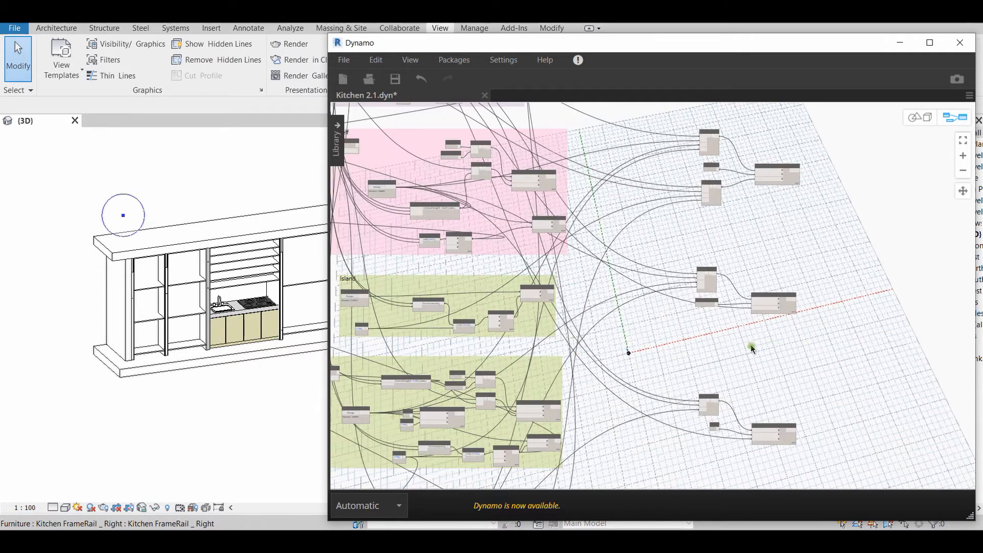
scroll(707, 335, "up", 3)
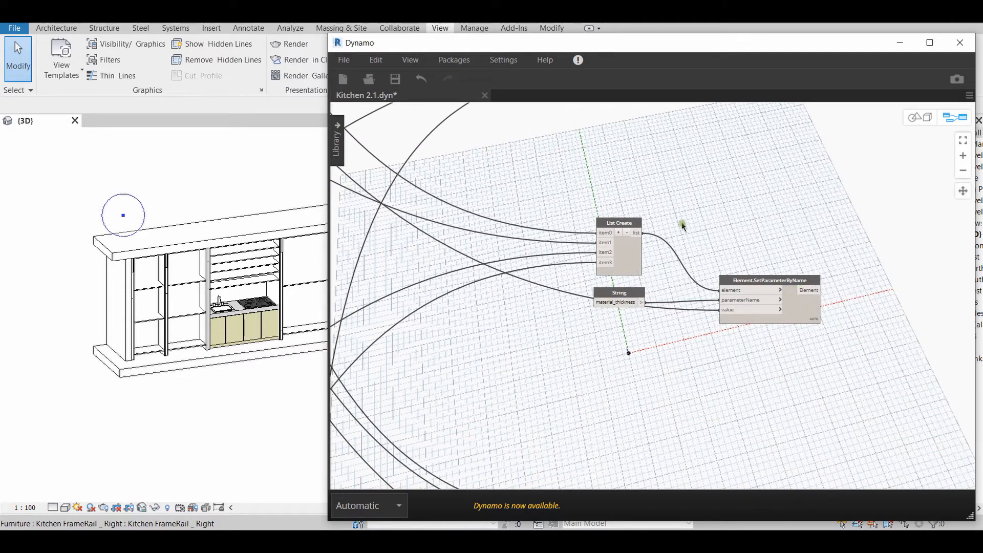
Select the four-item List Create node beside the material_thickness string and trace its inputs back to the Select Model Element nodes
left_click(618, 222)
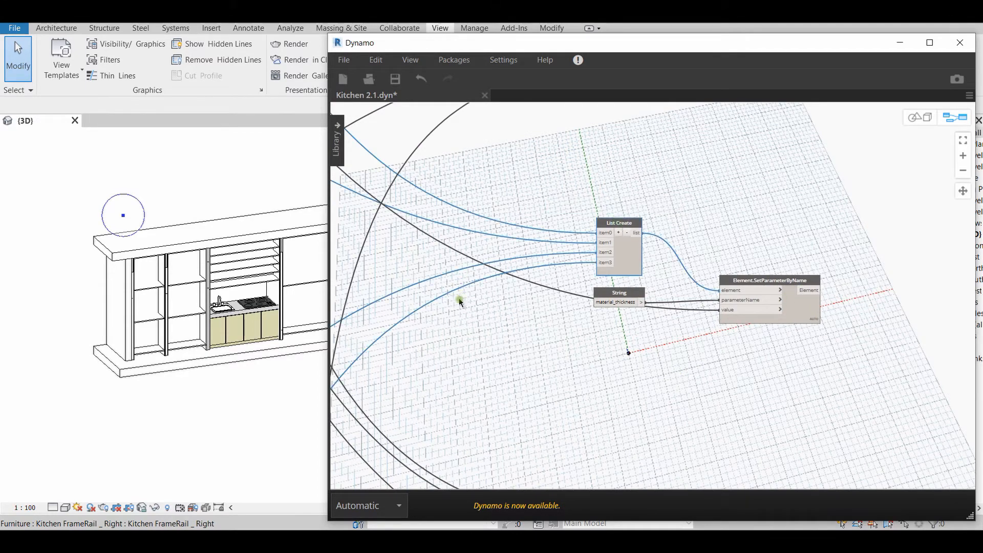
scroll(460, 302, "down", 5)
scroll(512, 244, "up", 5)
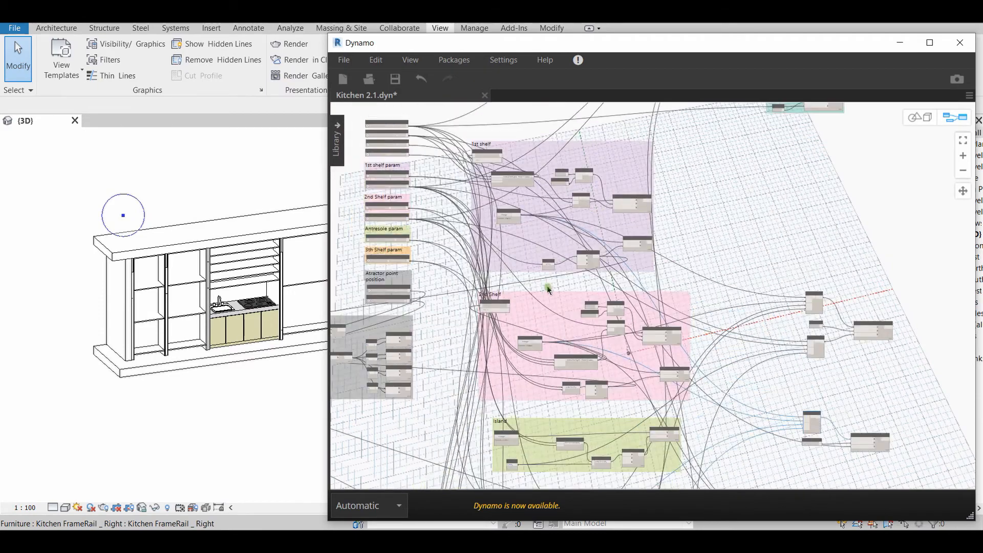
scroll(488, 227, "up", 3)
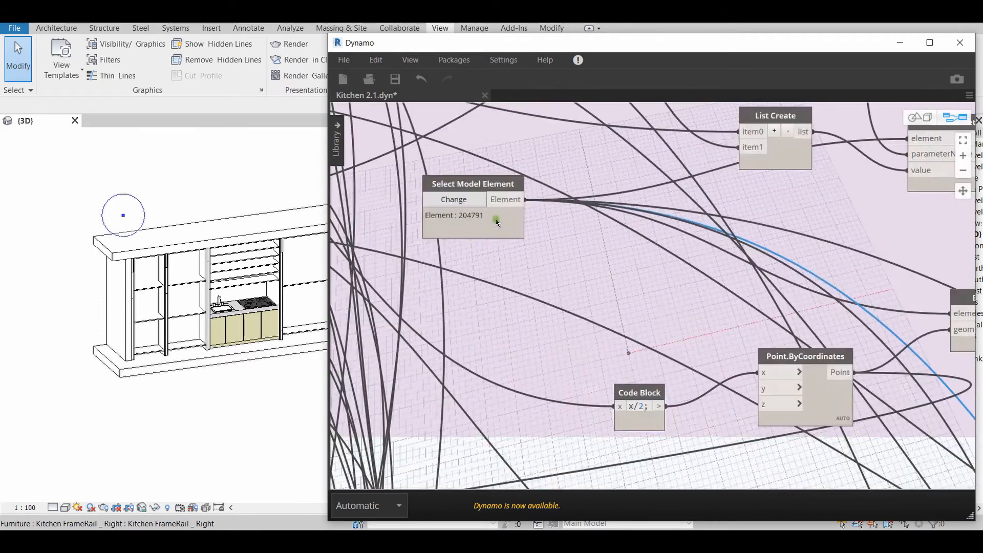
scroll(442, 165, "down", 3)
middle_click_drag(685, 440, 442, 165)
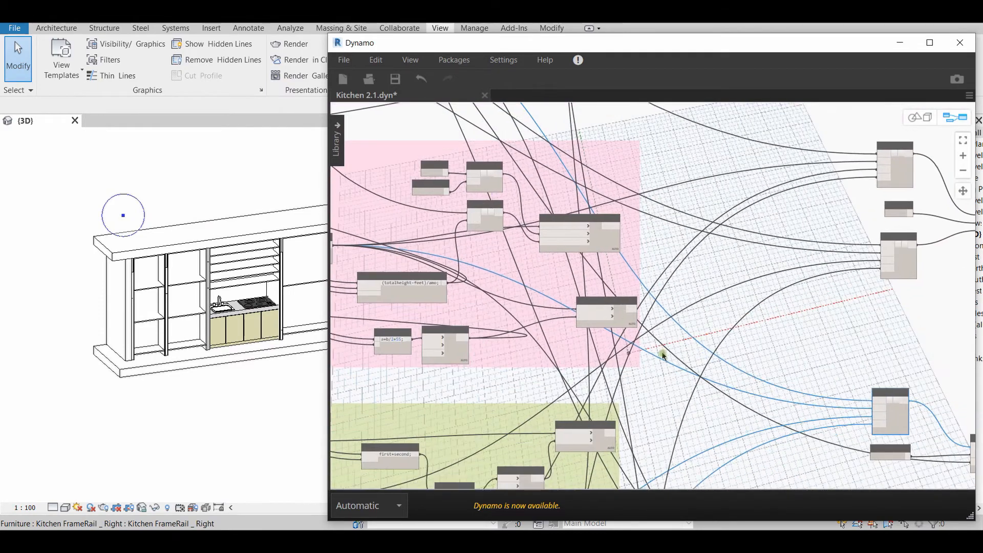
Inspect the four-item List Create node feeding Element.SetParameterByName and move the material_thickness String node slightly up to separate its wires
middle_click_drag(770, 418, 447, 272)
scroll(585, 324, "up", 3)
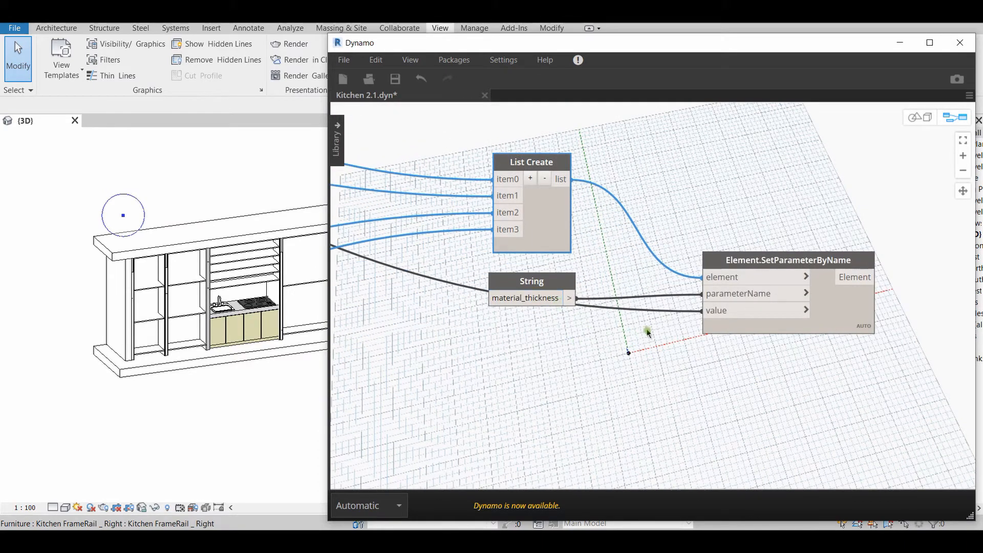
scroll(699, 366, "up", 1)
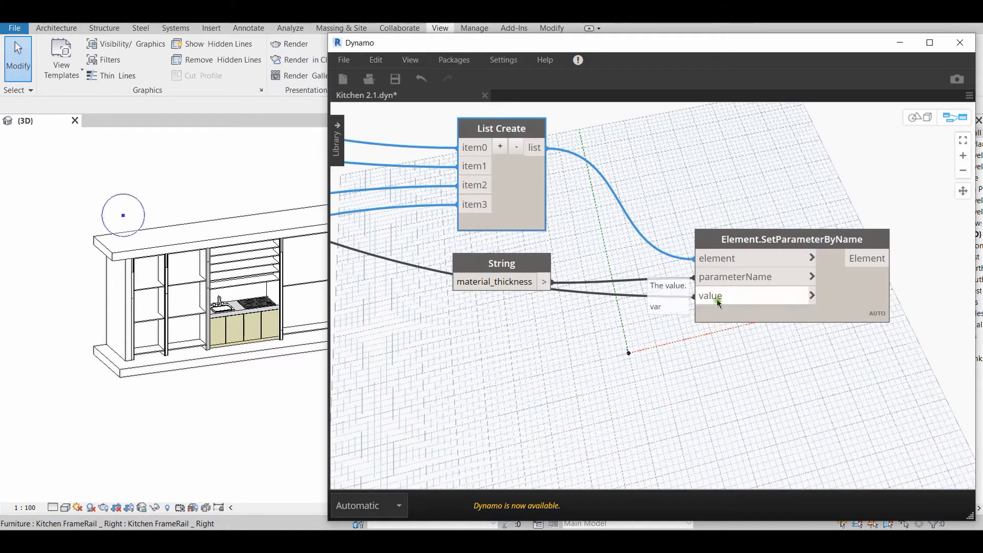
left_click(552, 335)
left_click(499, 128)
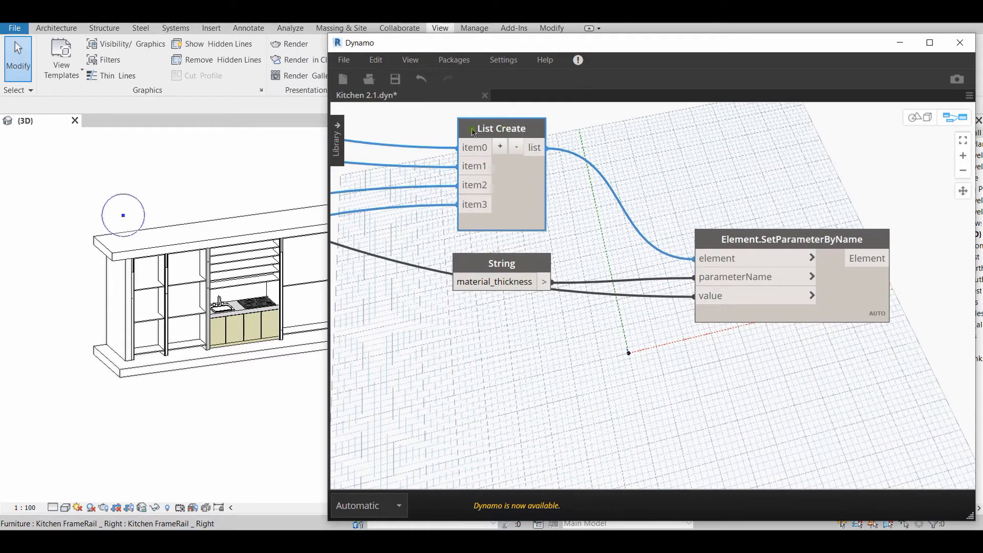
mouse_move(481, 217)
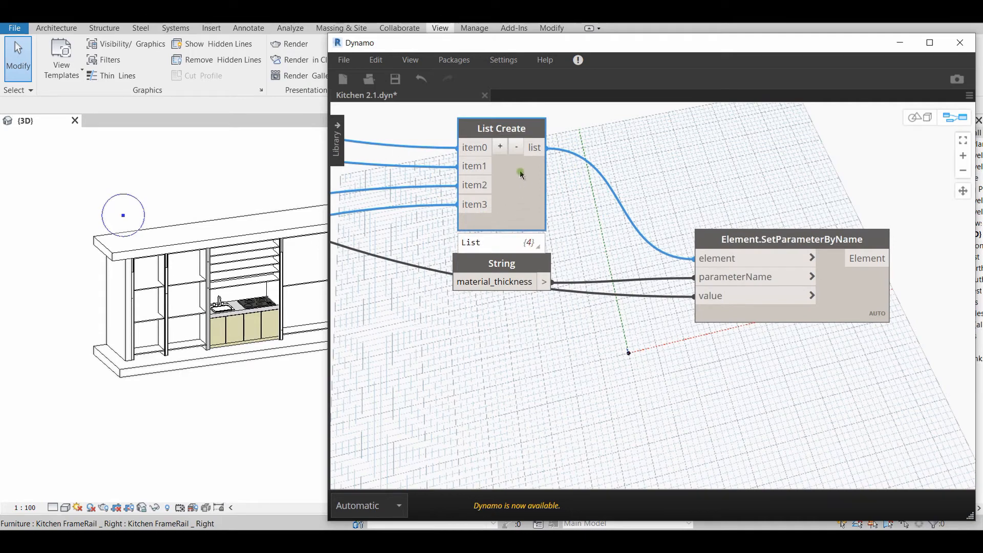
left_click_drag(505, 264, 507, 248)
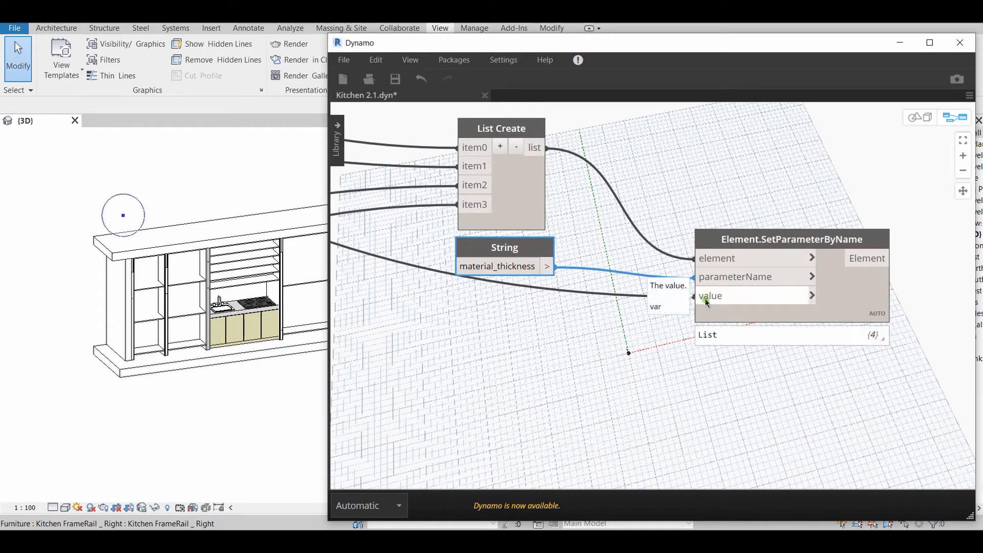
Trace the value input of the material_thickness Element.SetParameterByName node back to the Global material thickness (mm) slider
scroll(733, 302, "down", 5)
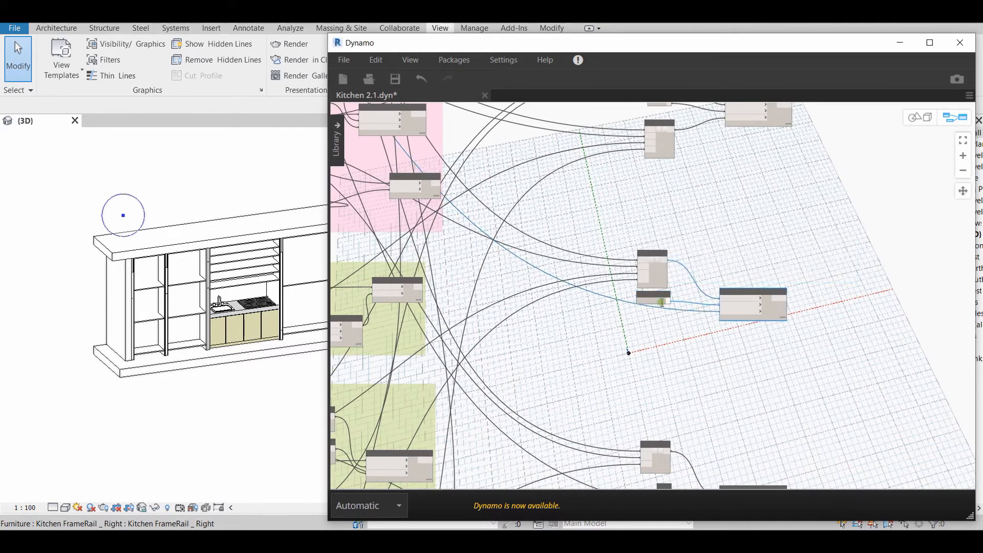
scroll(686, 380, "down", 4)
scroll(687, 380, "up", 10)
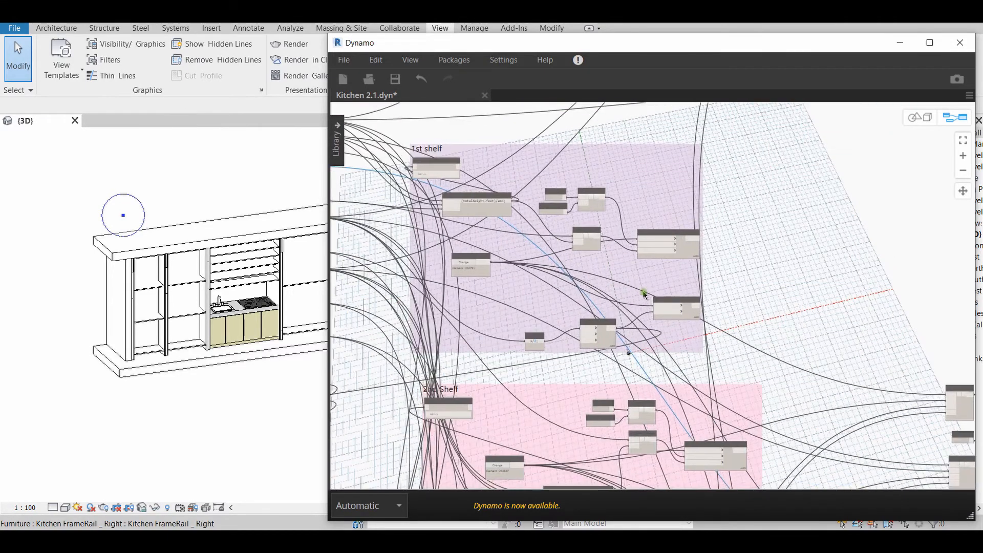
middle_click_drag(499, 295, 788, 300)
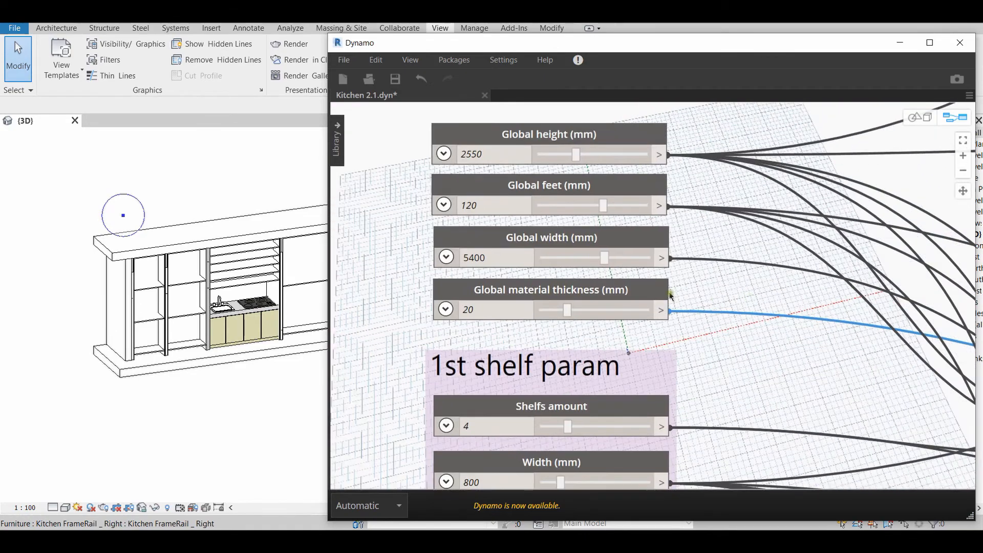
scroll(617, 328, "down", 5)
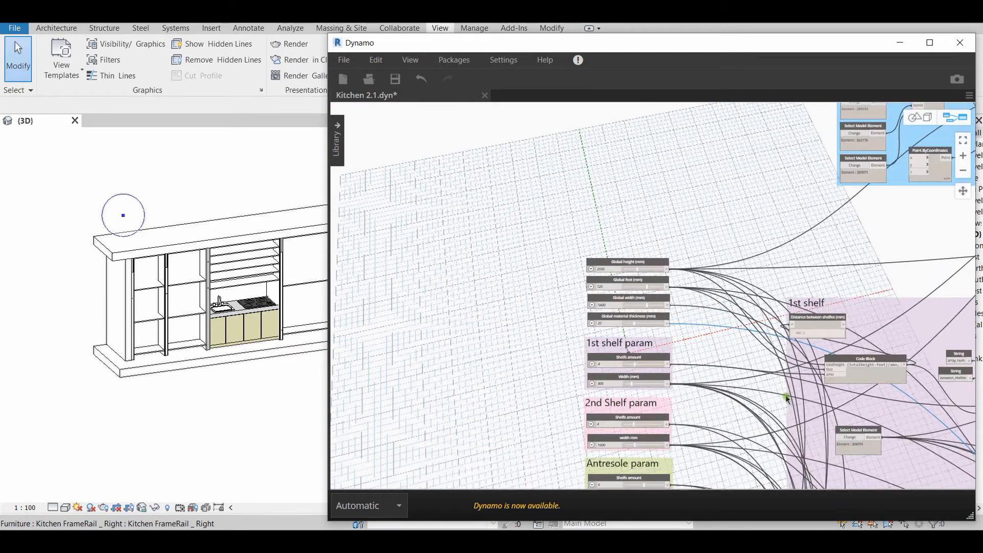
scroll(616, 352, "up", 4)
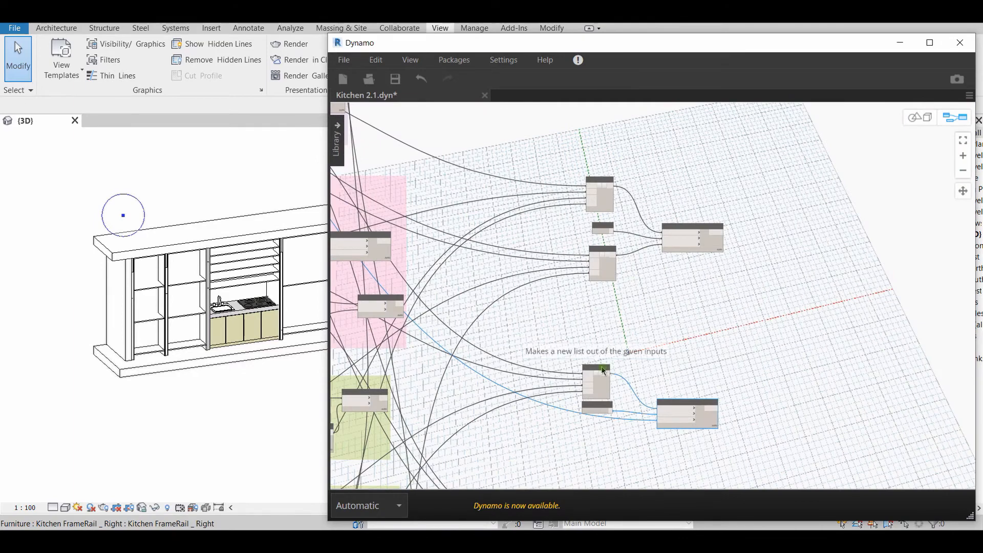
scroll(617, 352, "down", 5)
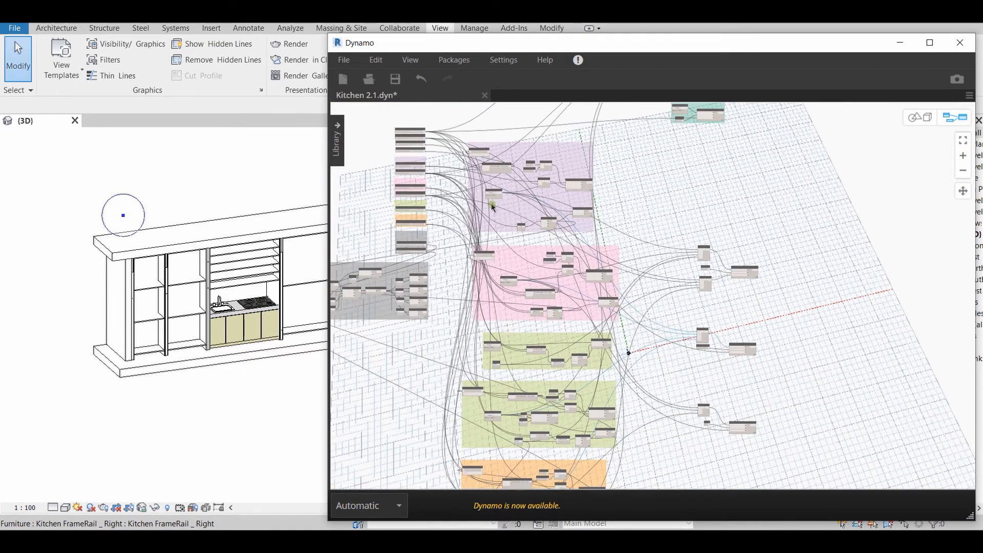
Select the vertical frame between the first two shelf units in Revit and examine Dynamo's Frames place group
middle_click_drag(510, 377, 527, 289)
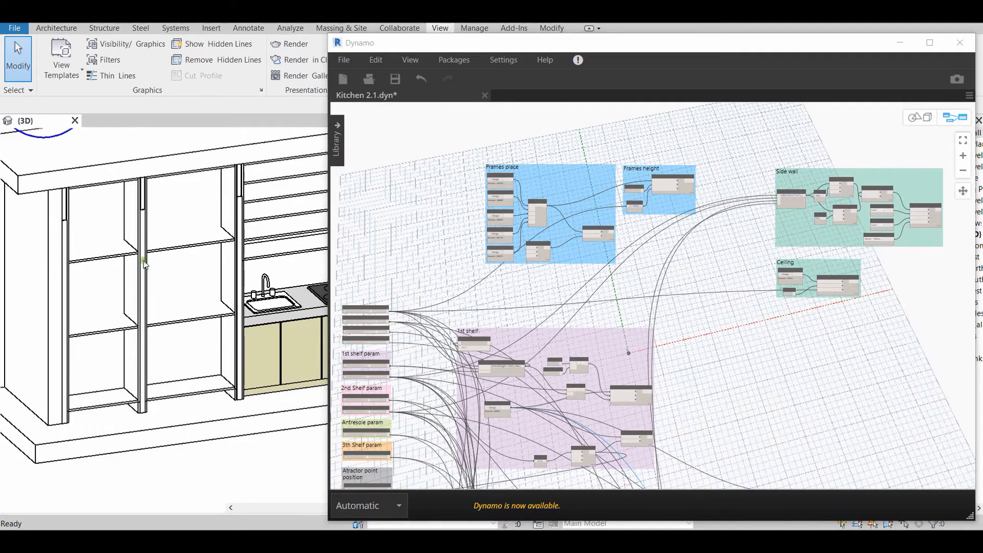
left_click(143, 264)
middle_click_drag(571, 292, 561, 305)
scroll(562, 305, "up", 6)
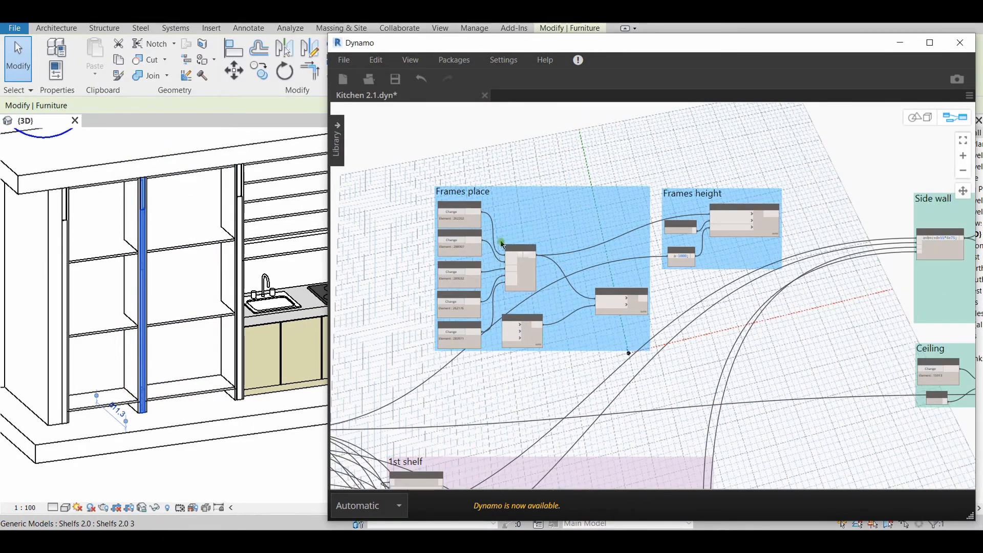
middle_click_drag(558, 214, 594, 247)
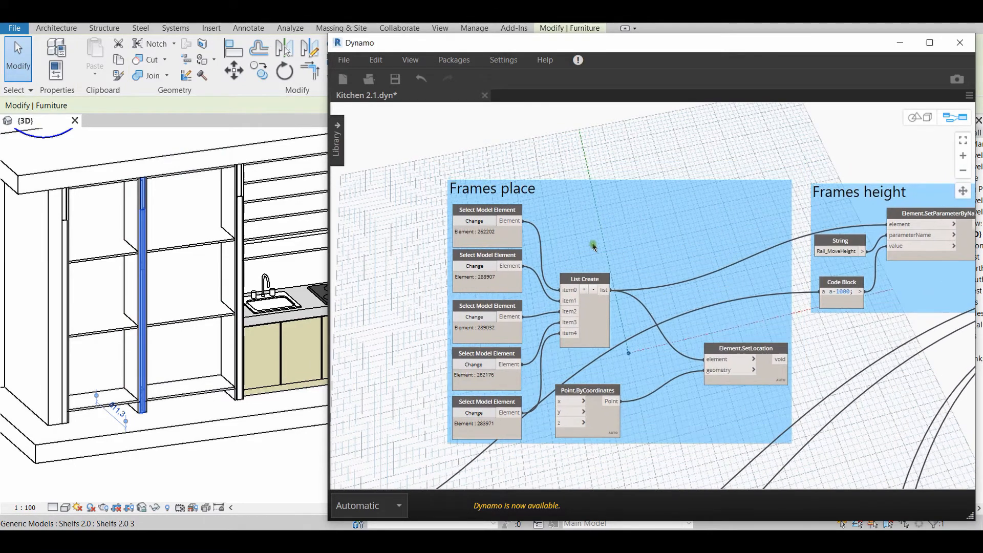
scroll(407, 295, "up", 3)
scroll(410, 273, "down", 2)
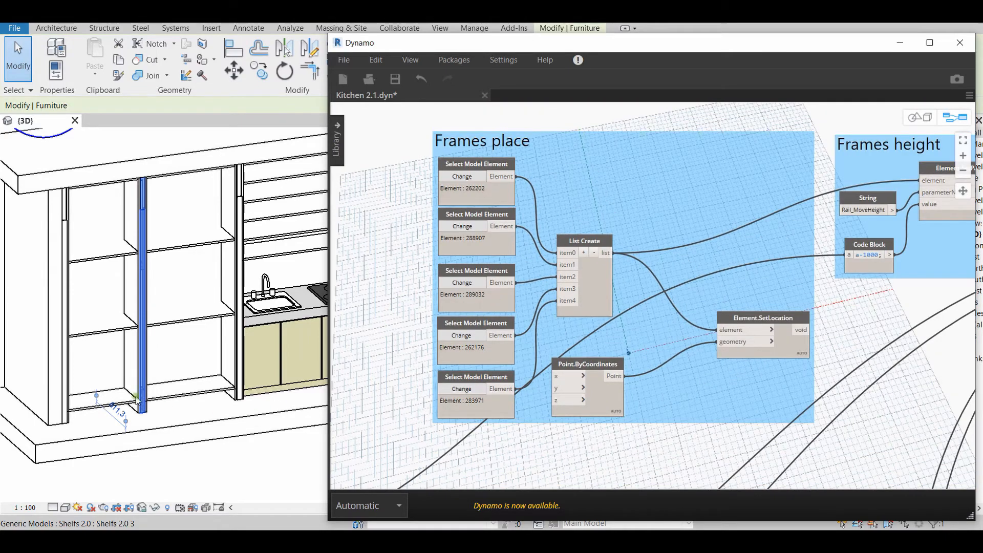
Select the first shelf unit, followed by the second, in the Revit 3D view to compare them with the frame
left_click(123, 257)
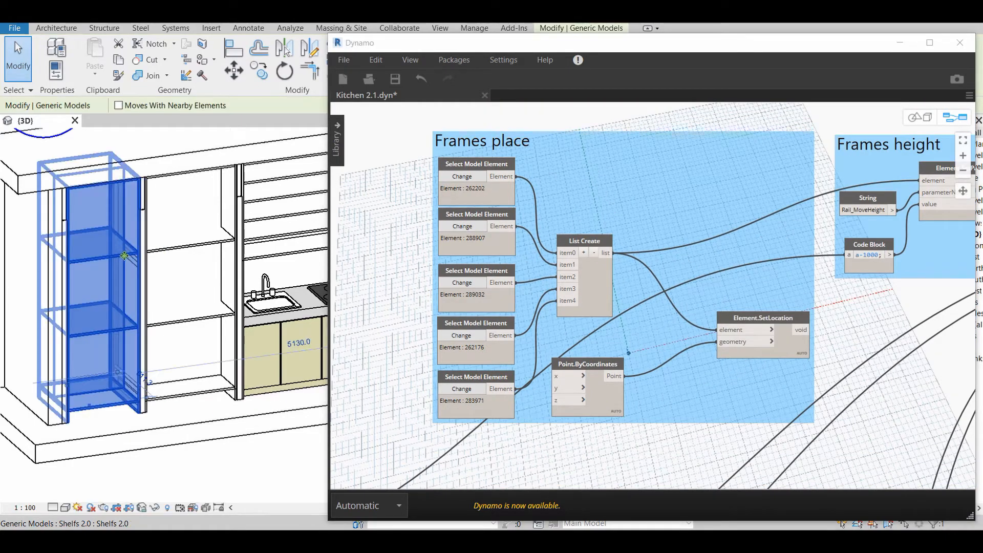
left_click(192, 249)
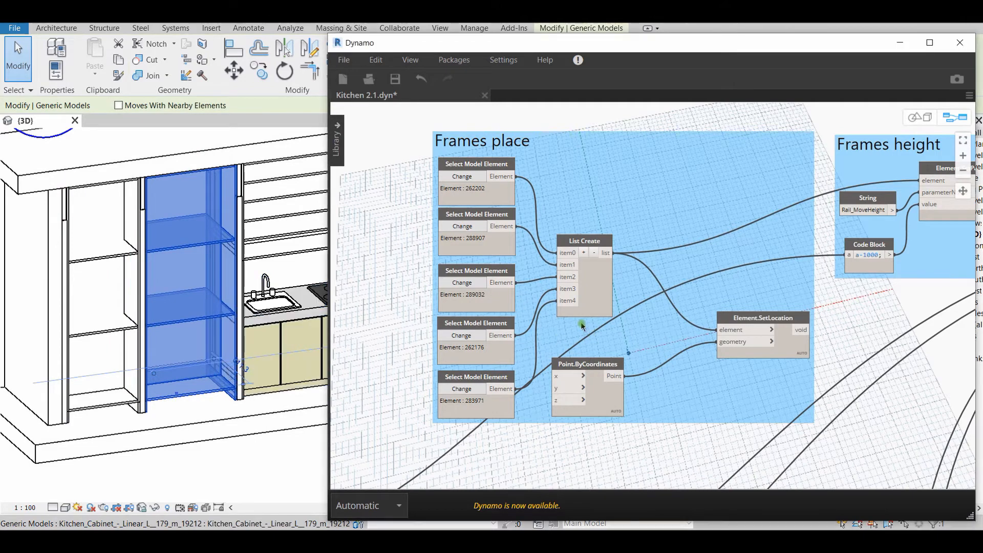
middle_click_drag(588, 335, 570, 333)
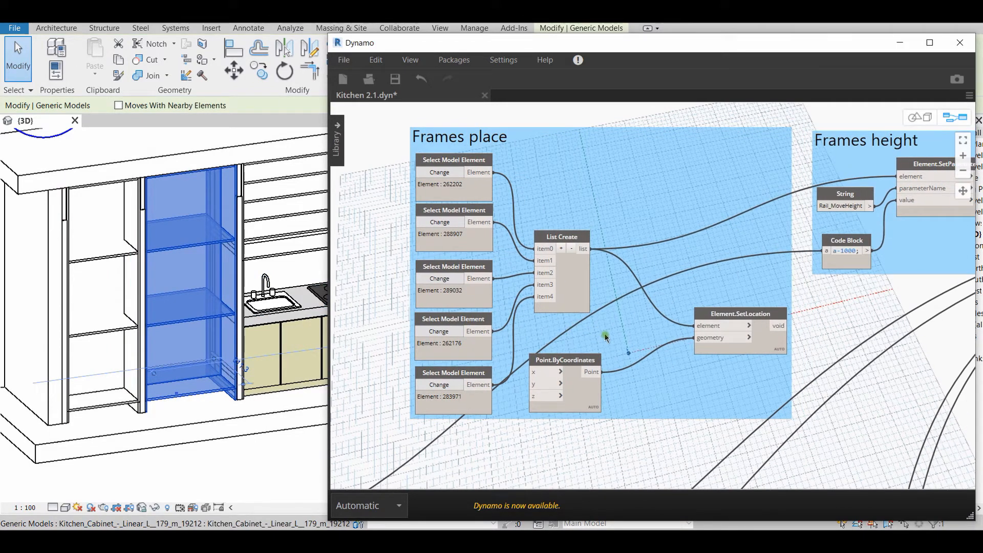
Select the Element.SetLocation and Point.ByCoordinates nodes in the Frames place group and review the x, y and z inputs
left_click(752, 315)
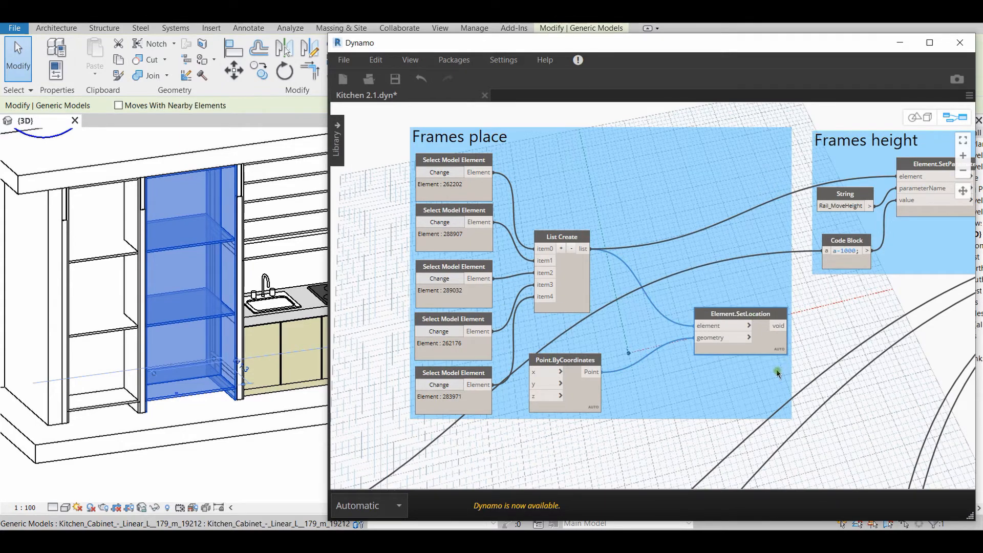
left_click(563, 359)
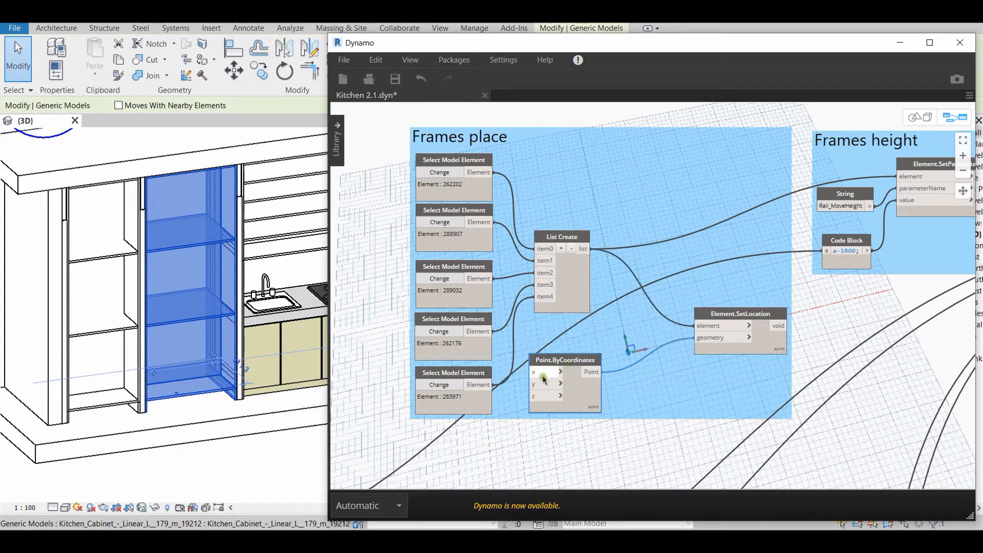
scroll(534, 396, "up", 3)
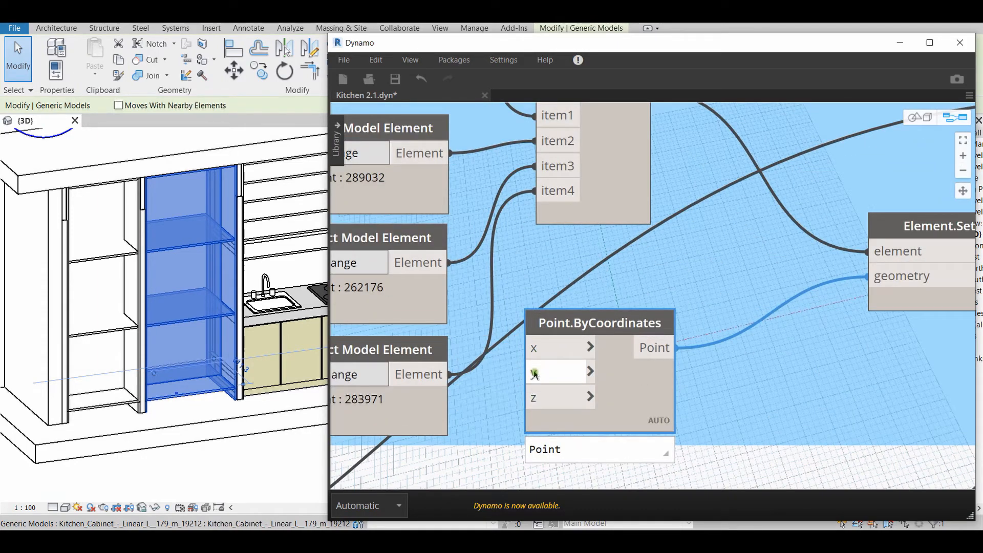
scroll(528, 350, "down", 6)
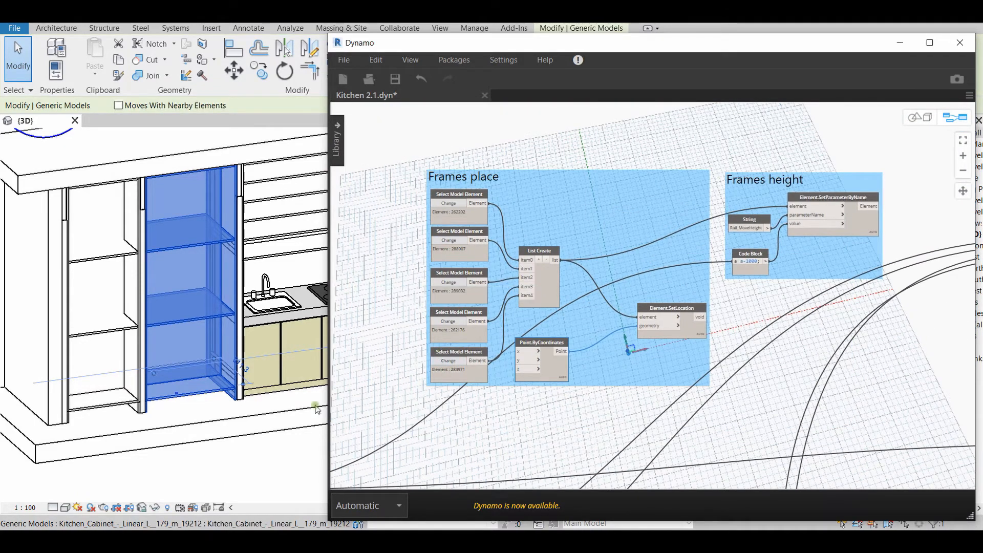
Select the first shelf unit in Revit and review the Rail_MoveHeight String and Code Block in Dynamo's Frames height group
left_click(172, 446)
left_click(178, 322)
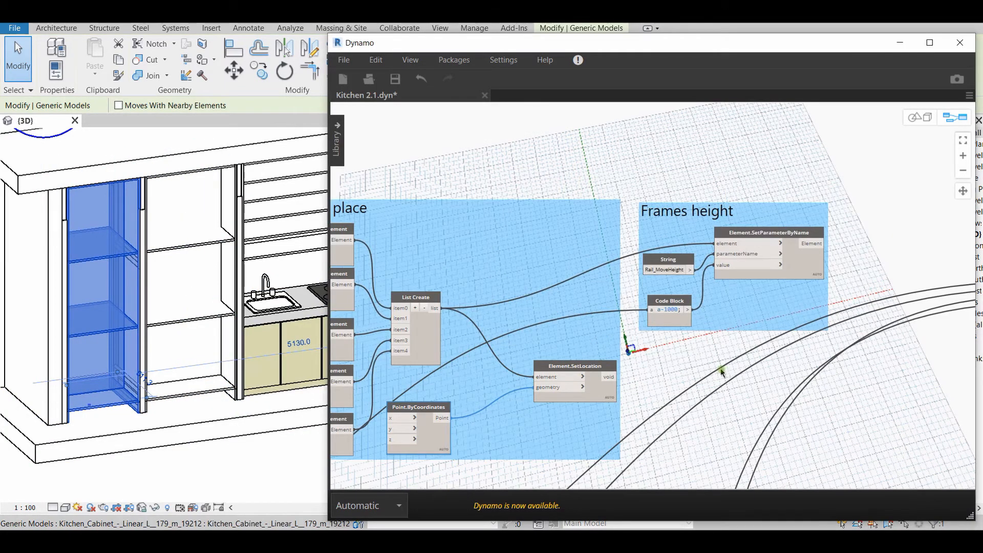
middle_click_drag(717, 369, 702, 391)
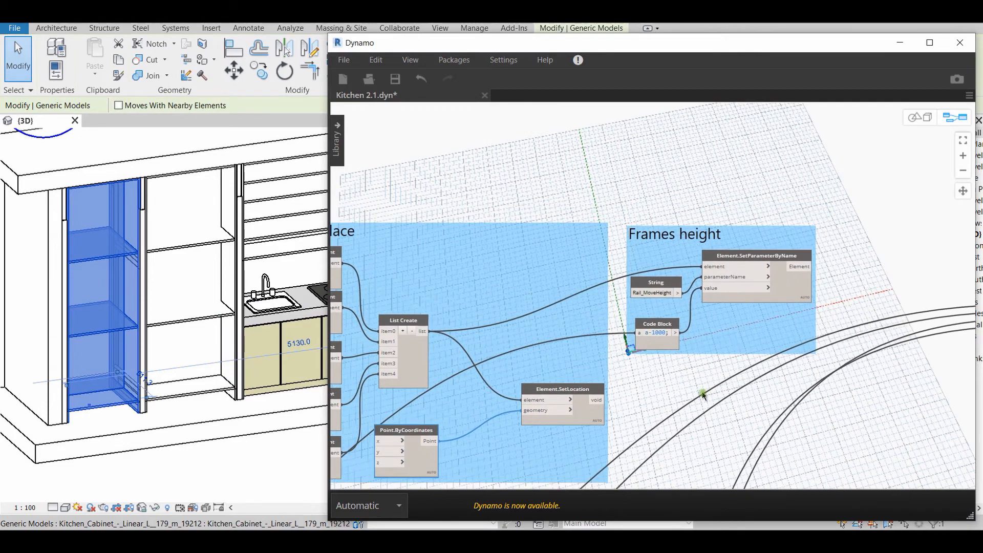
scroll(719, 333, "up", 3)
scroll(759, 360, "down", 1)
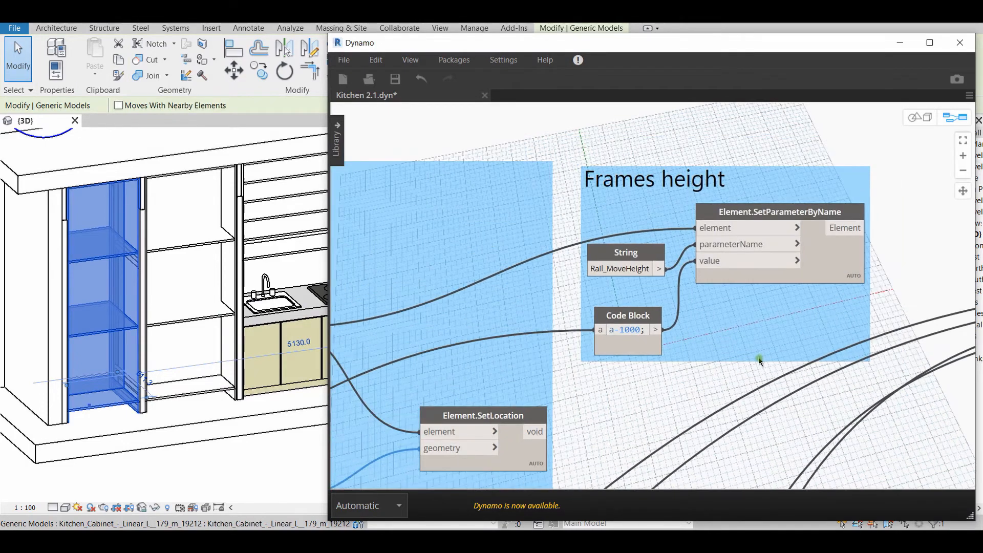
middle_click_drag(760, 361, 702, 385)
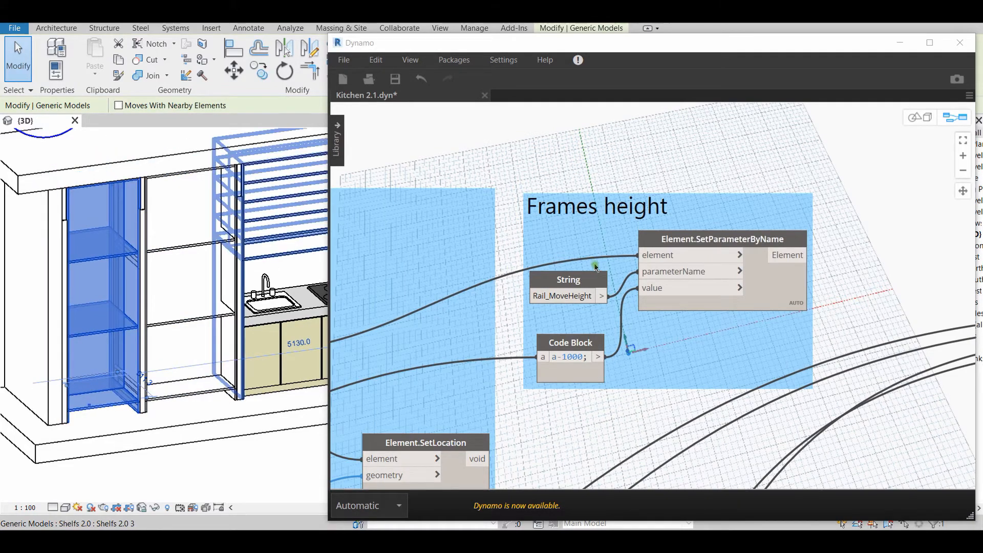
middle_click_drag(683, 392, 804, 358)
scroll(804, 359, "down", 3)
middle_click_drag(748, 371, 741, 347)
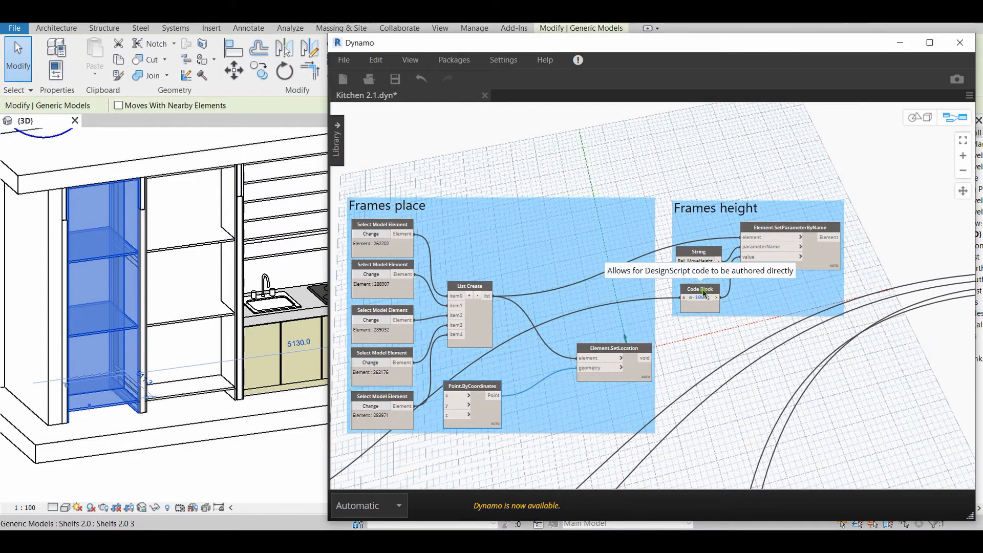
Trace the Frames height Code Block's input back to the Global height (mm) slider and select that slider
scroll(710, 367, "down", 3)
scroll(551, 316, "up", 5)
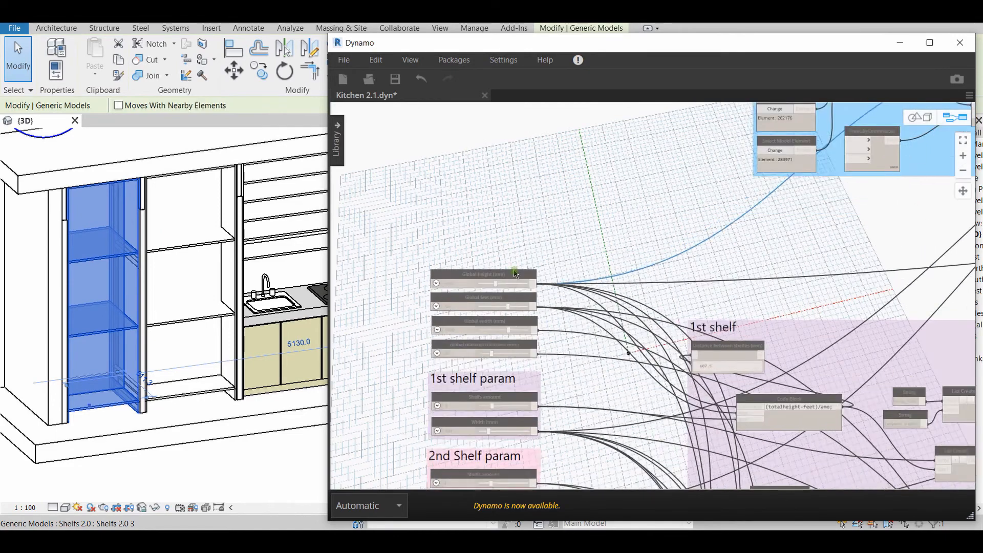
left_click(399, 292)
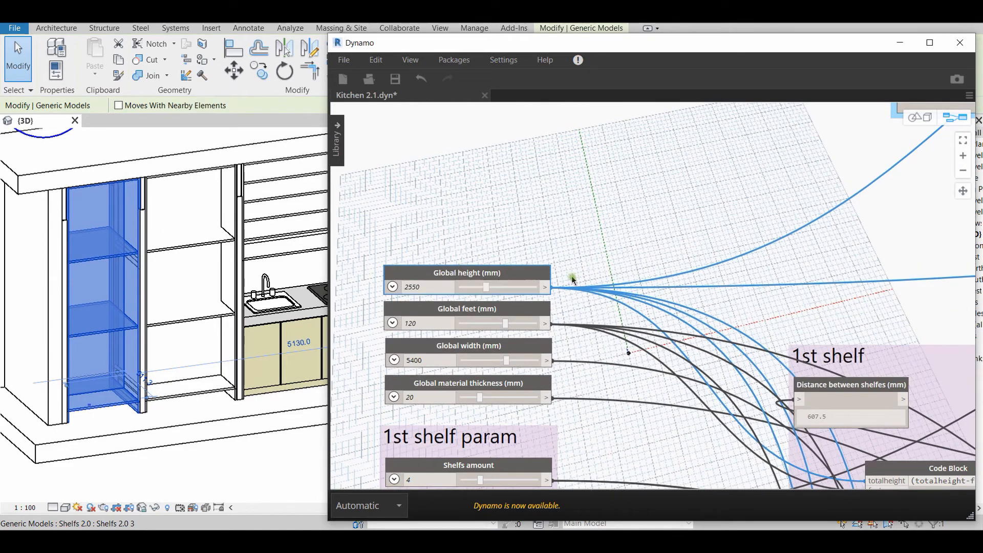
Follow the Global height wire to the a-1000 Code Block in the Frames height group and preview its output
scroll(719, 245, "down", 3)
middle_click_drag(801, 220, 416, 420)
scroll(694, 249, "up", 4)
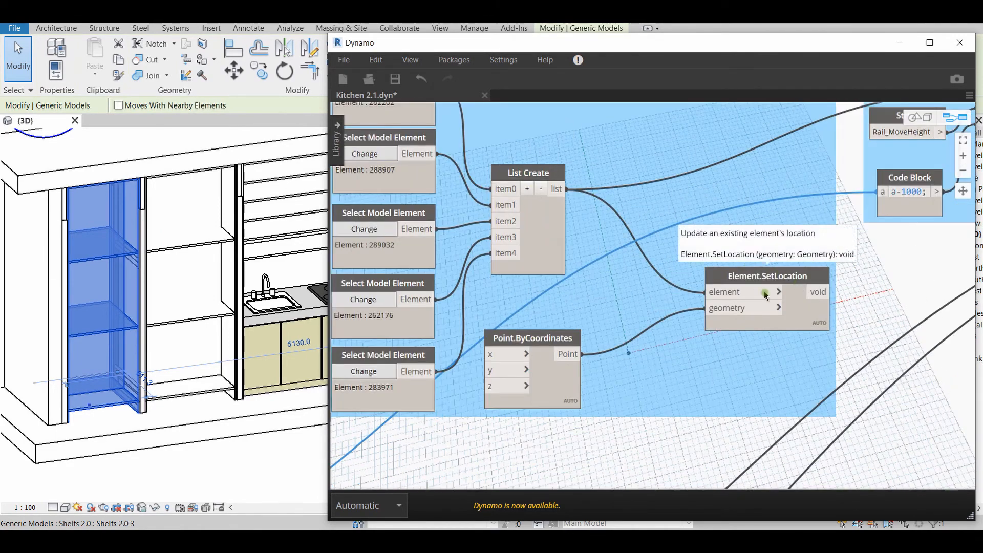
middle_click_drag(953, 224, 644, 332)
scroll(644, 332, "up", 4)
mouse_move(566, 283)
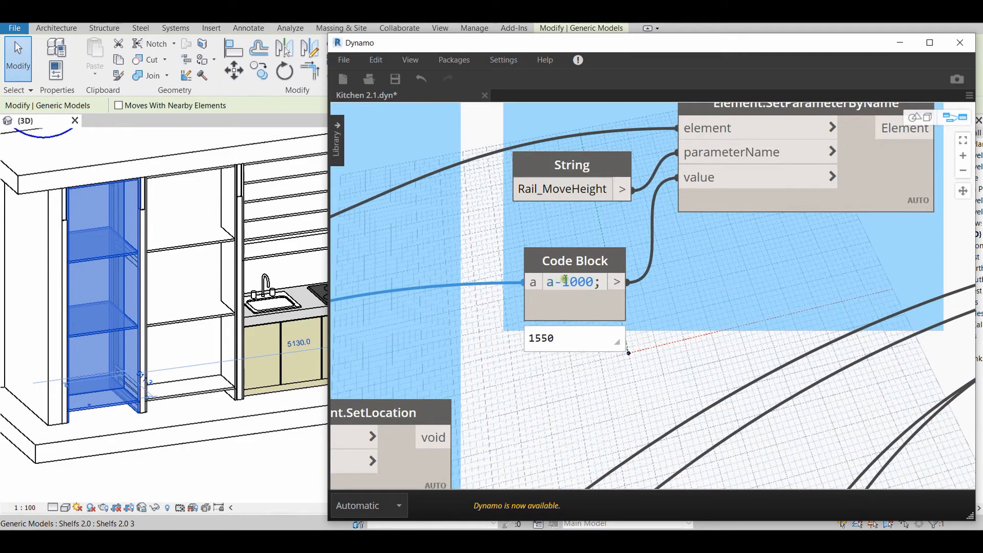
Examine how the frames list, Rail_MoveHeight String and Code Block connect to Element.SetParameterByName in the Frames height group
scroll(614, 316, "down", 3)
middle_click_drag(719, 318, 722, 352)
scroll(722, 351, "down", 3)
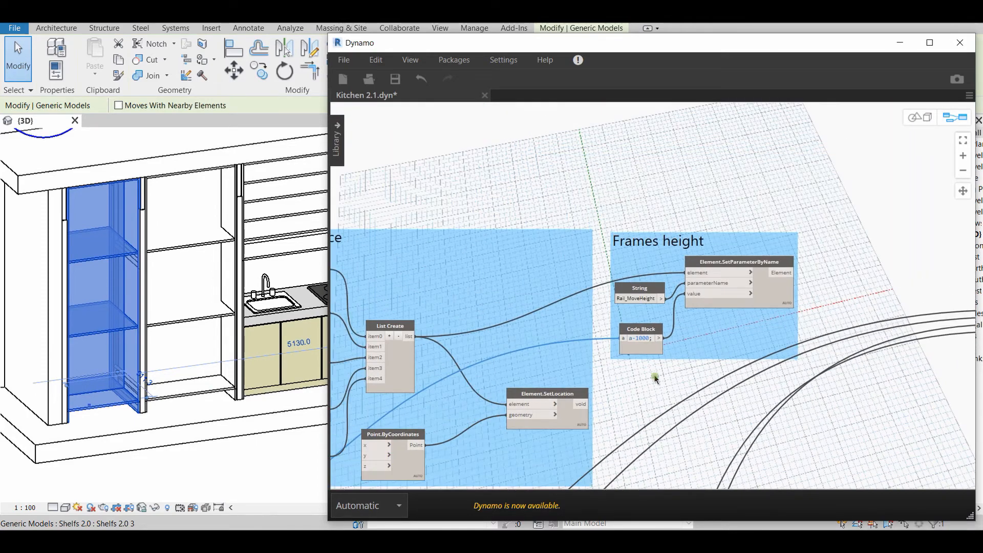
middle_click_drag(645, 372, 647, 371)
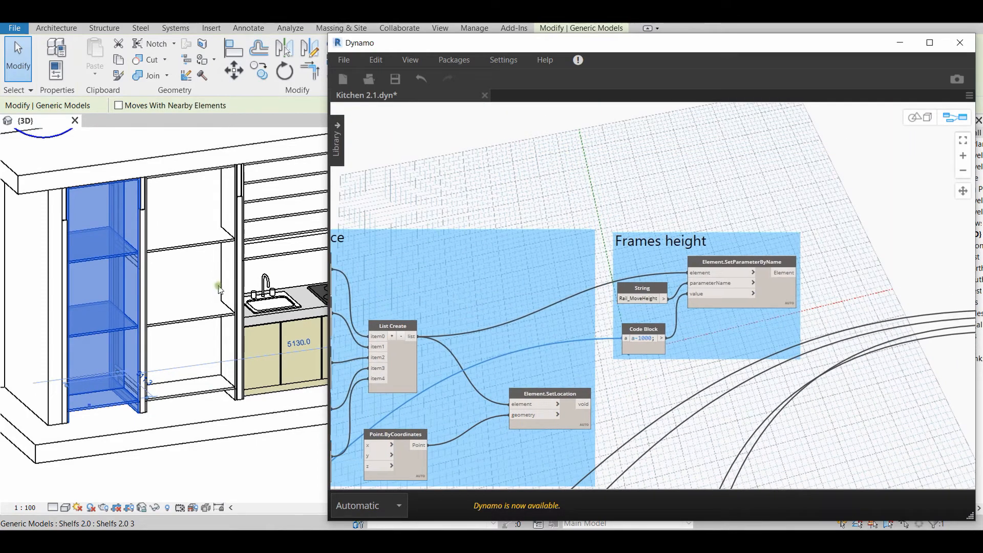
scroll(684, 337, "up", 4)
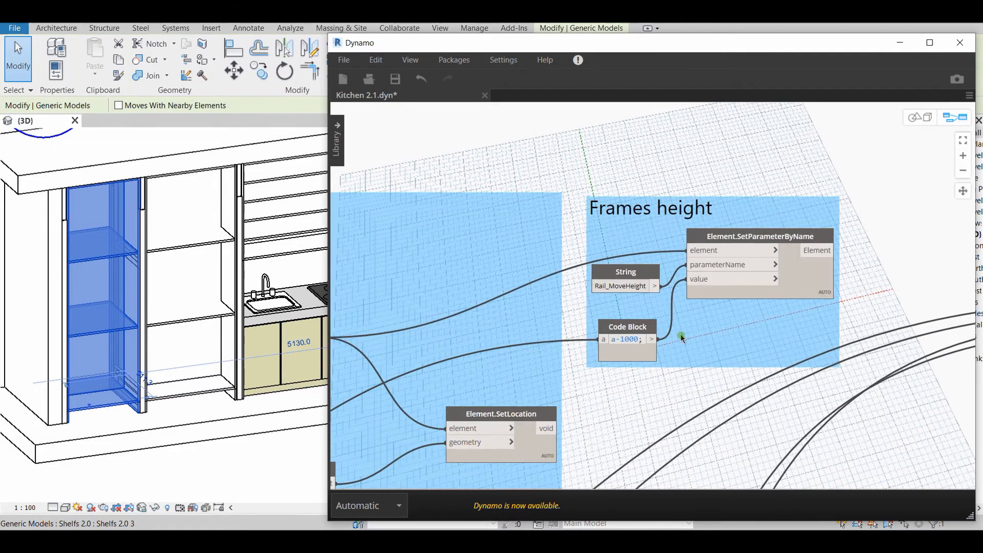
scroll(684, 337, "down", 2)
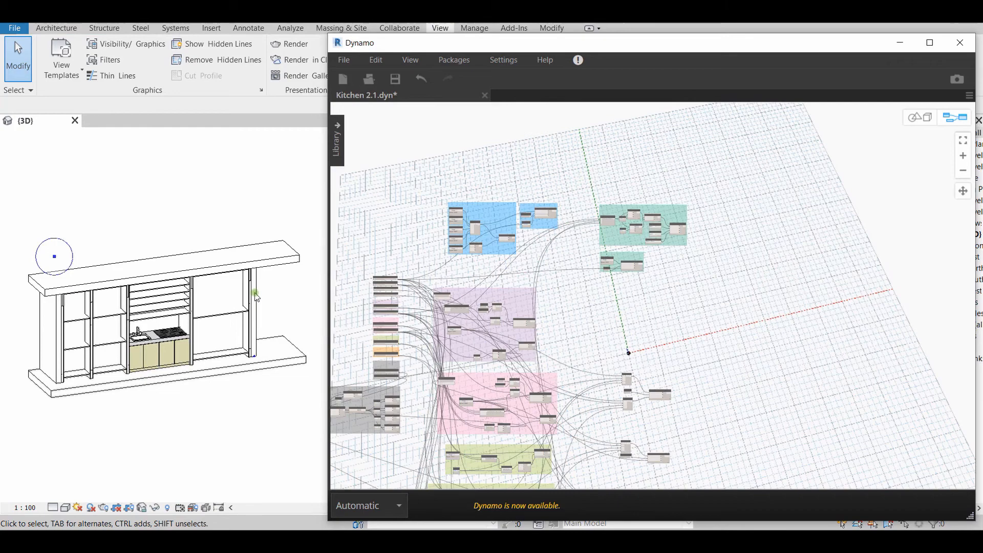
Select the kitchen's right side wall in Revit, clear the selection, and locate the Side wall and Ceiling groups in Dynamo
left_click(256, 295)
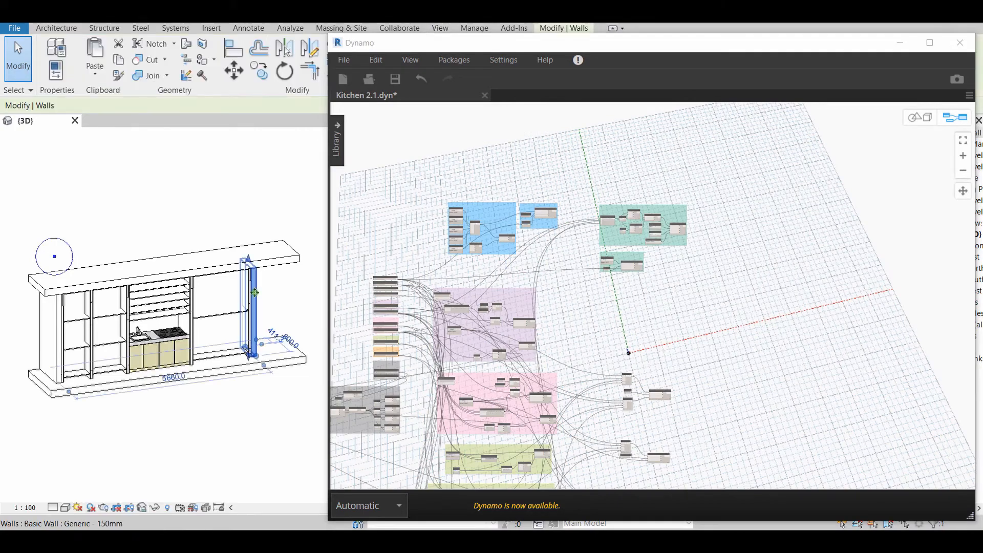
middle_click_drag(631, 291, 687, 325)
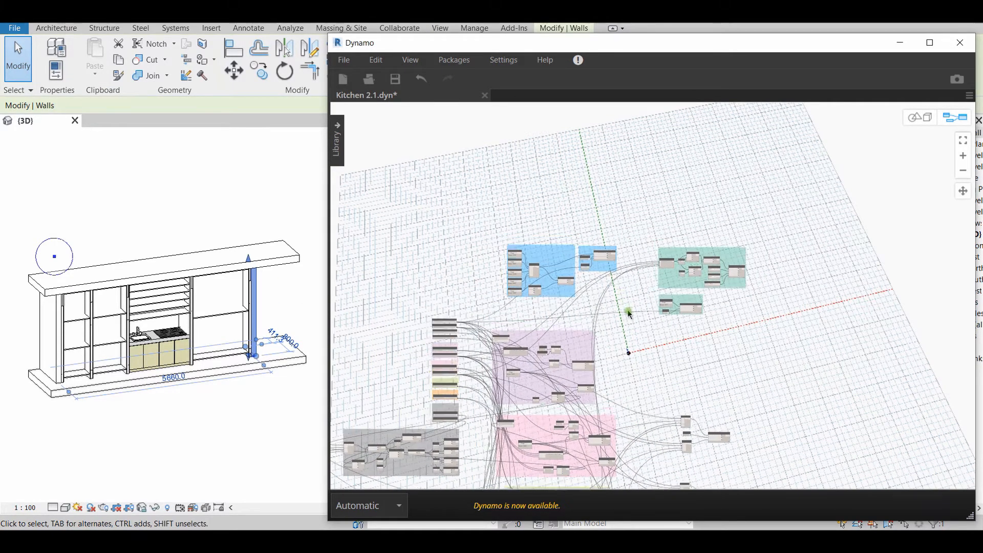
left_click(261, 434)
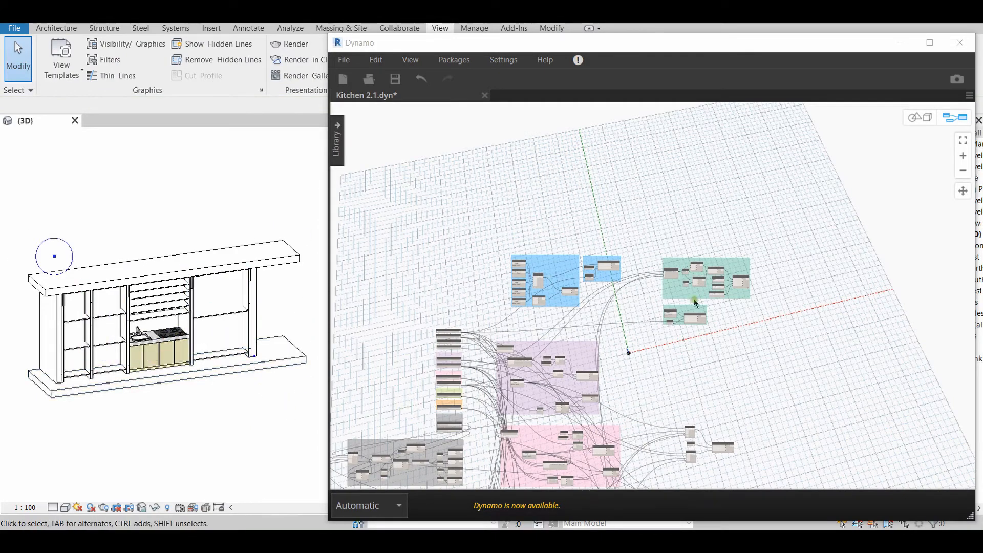
left_click(717, 330)
scroll(735, 308, "up", 3)
scroll(735, 306, "up", 5)
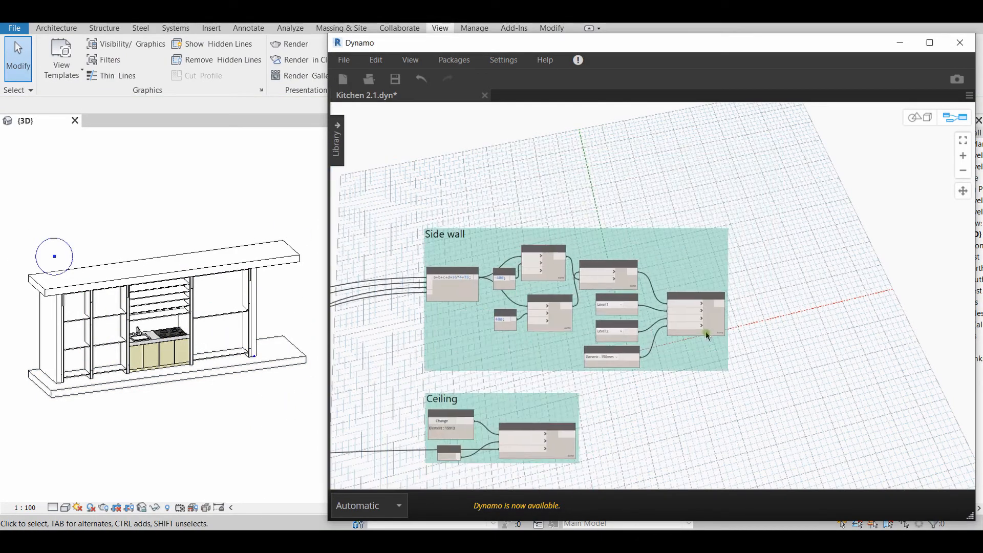
Review the Wall.ByCurveAndLevels node in the Side wall group with its two Levels inputs and the Wall Types node
scroll(715, 323, "up", 3)
scroll(665, 327, "down", 5)
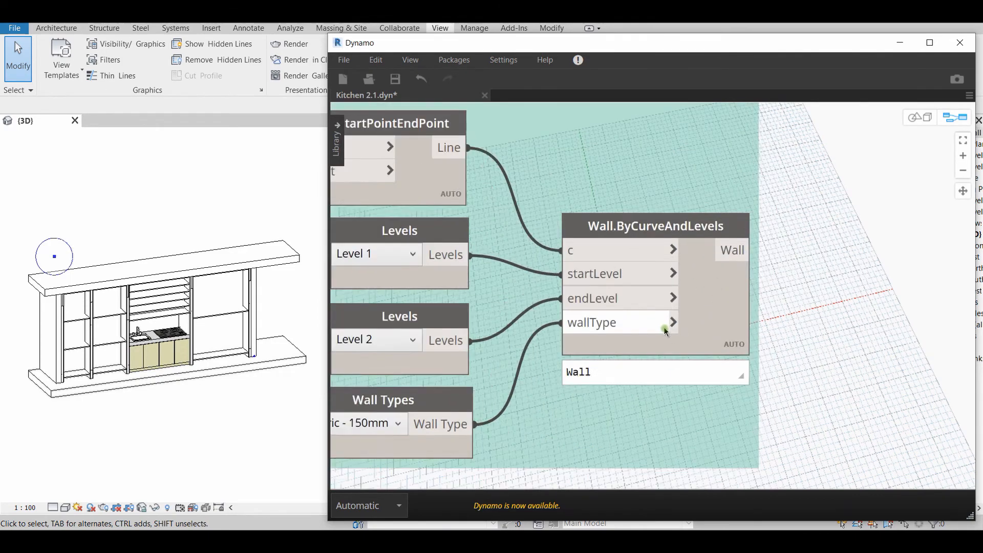
scroll(708, 245, "up", 4)
left_click(708, 245)
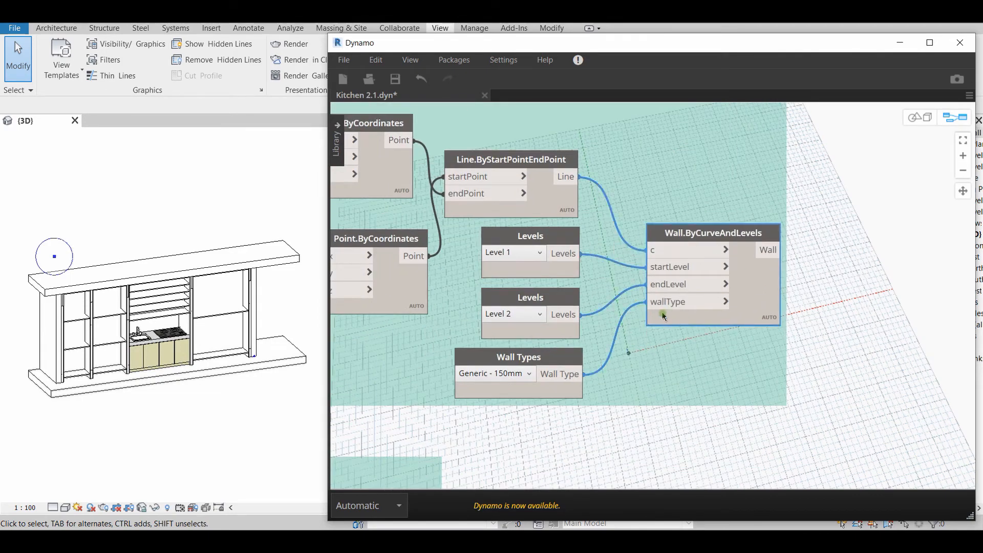
scroll(650, 365, "up", 3)
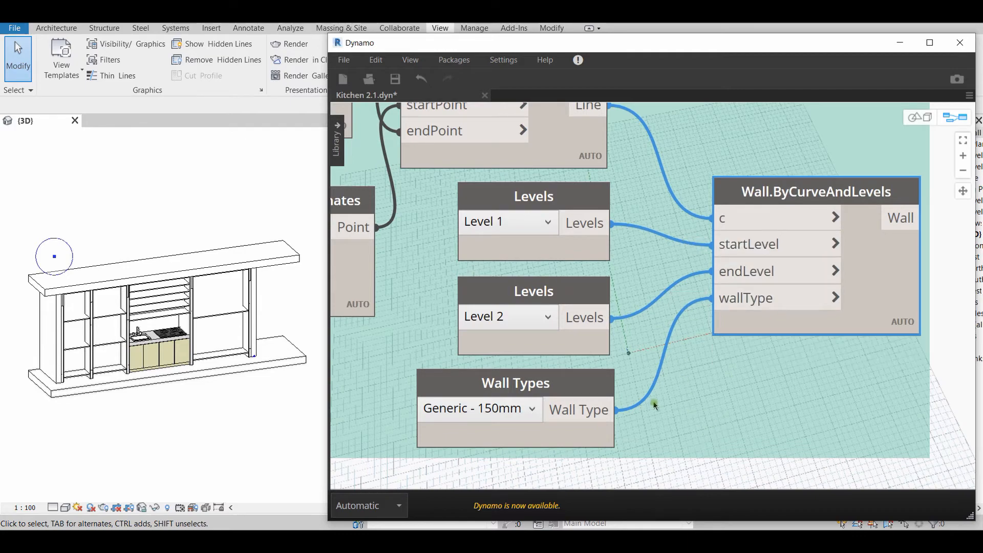
left_click(574, 382)
scroll(705, 352, "down", 3)
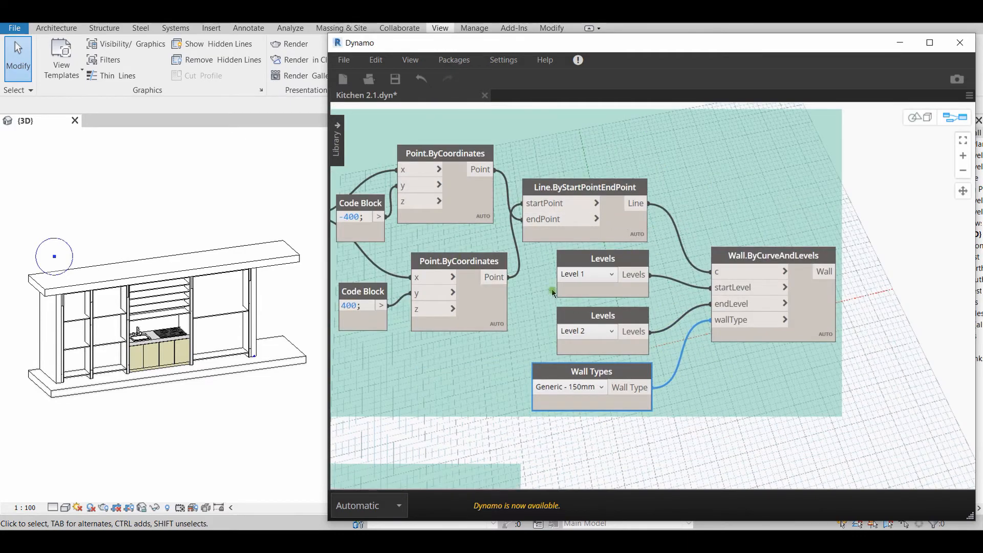
Select Line.ByStartPointEndPoint in the Side wall group and trace it back to its two Point.ByCoordinates nodes
middle_click_drag(551, 288, 629, 275)
scroll(629, 275, "up", 2)
left_click(698, 243)
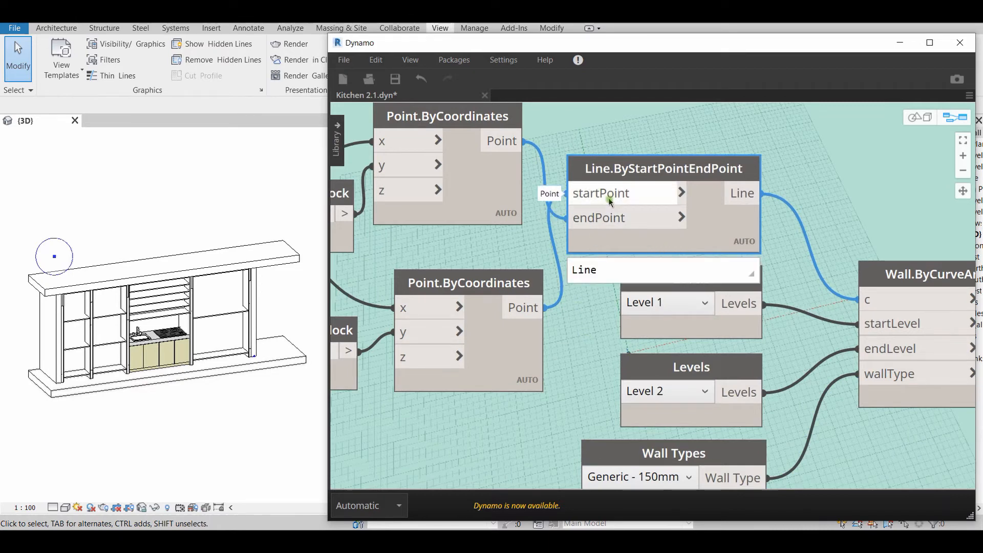
middle_click_drag(603, 329, 854, 338)
scroll(358, 321, "down", 2)
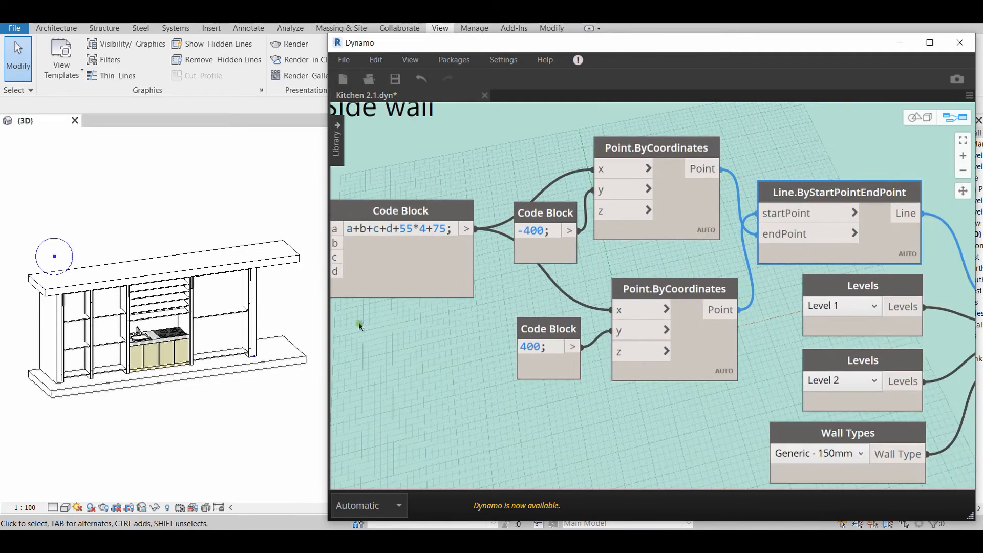
Compare the side wall in the Revit 3D view with the -400, 400 and a+b+c+d+55*4+75 Code Blocks that define its points
middle_click_drag(295, 347, 34, 403)
middle_click_drag(179, 421, 186, 393)
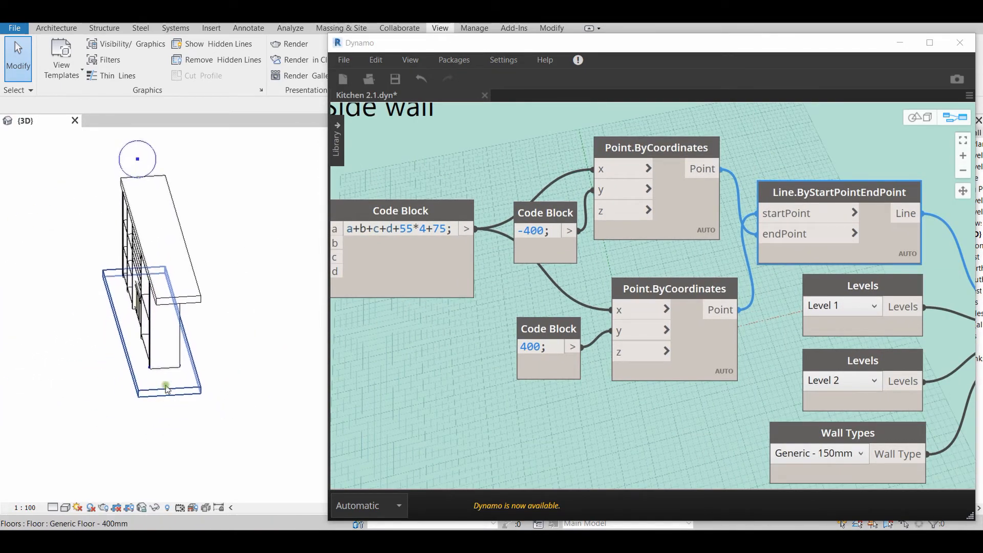
middle_click_drag(591, 282, 600, 315)
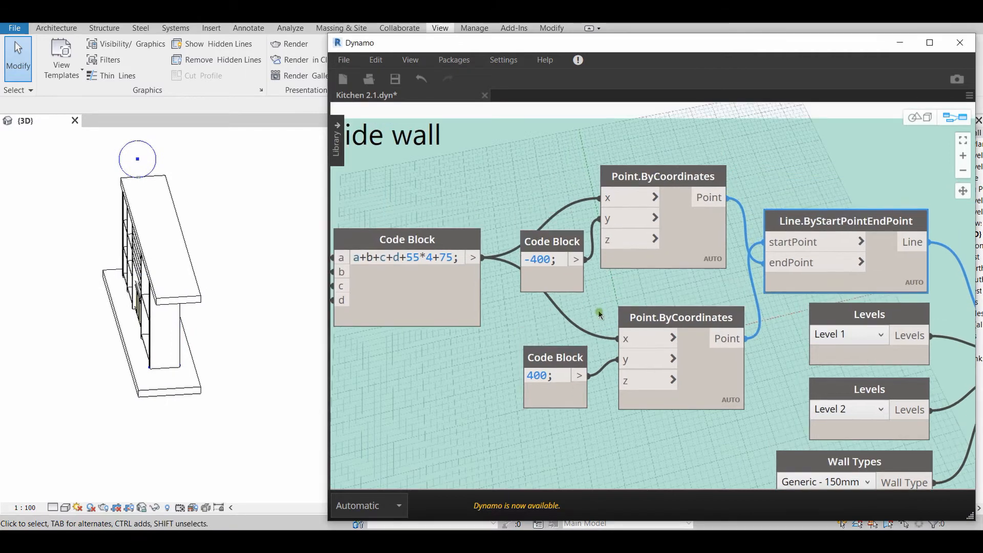
mouse_move(552, 260)
middle_click_drag(84, 421, 155, 410)
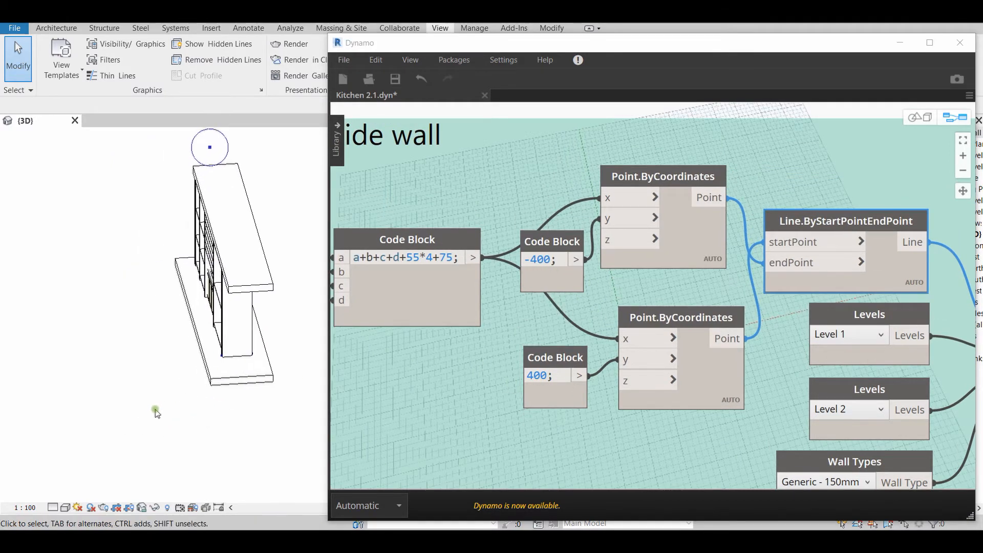
middle_click_drag(215, 420, 308, 426, "shift")
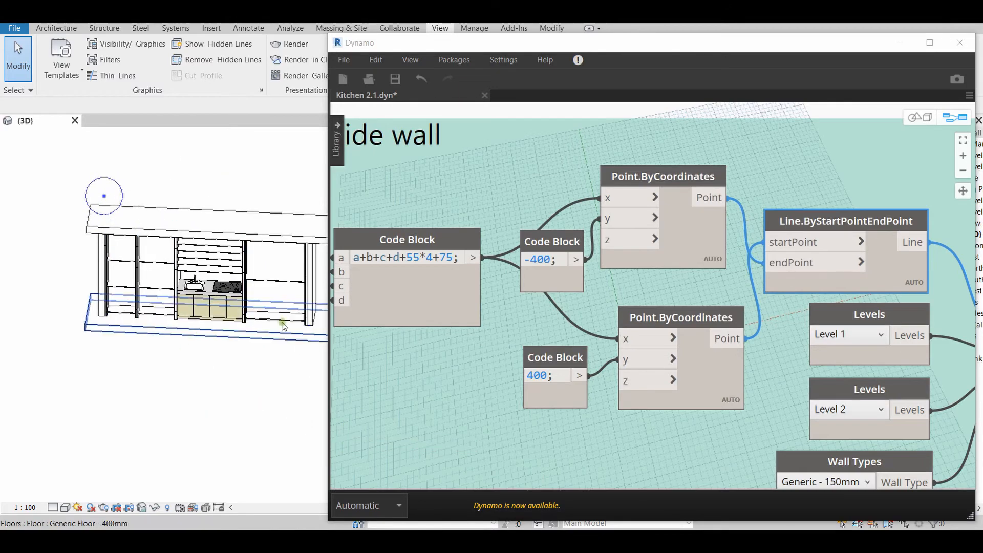
mouse_move(217, 417)
middle_mouse_down("shift")
mouse_move(234, 443)
mouse_move(282, 422)
mouse_move(187, 439)
mouse_move(209, 430)
middle_mouse_up("shift")
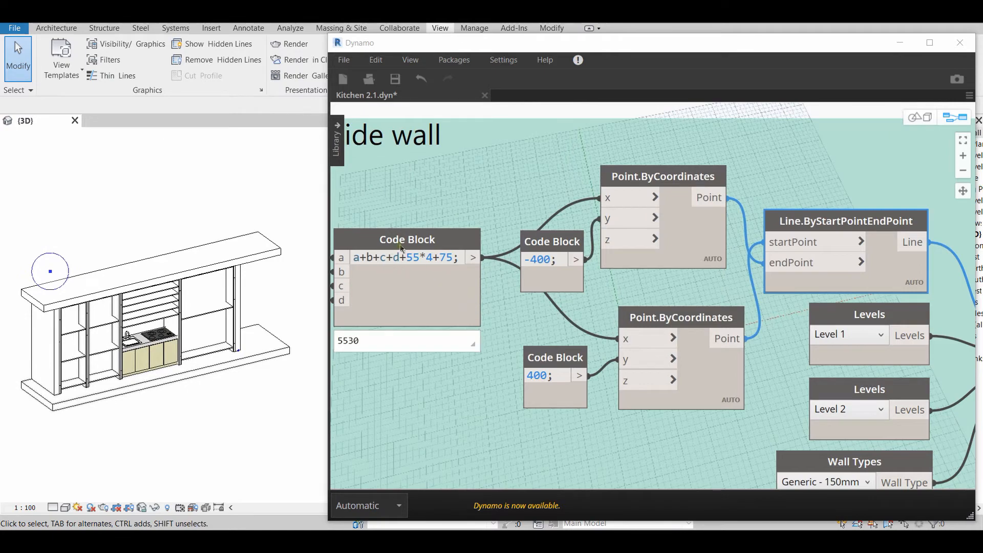
middle_click_drag(436, 399, 495, 395)
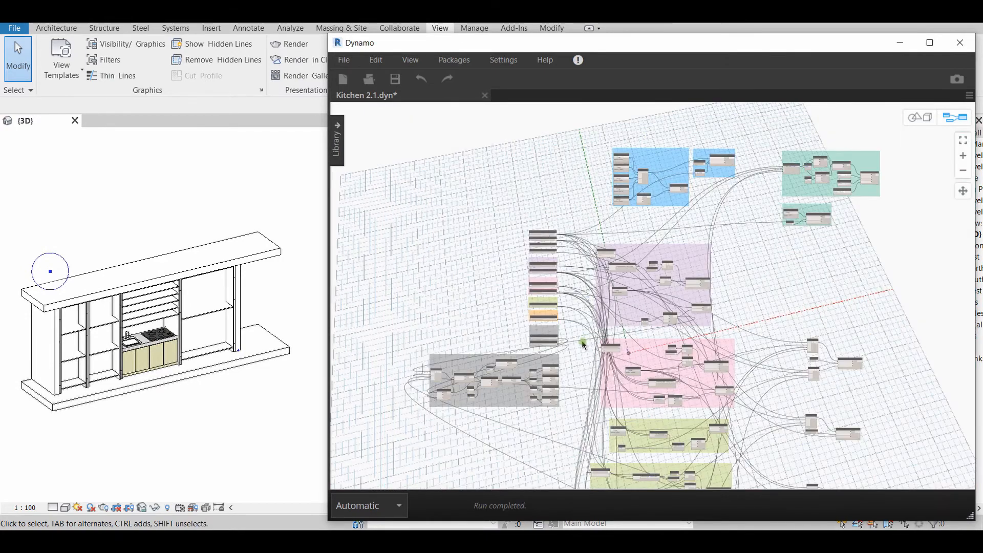
Transfer the wires of the first sliders in 1st shelf param and 2nd Shelf param to the Atractor point group's 1st shelf and 2nd shelf outputs
scroll(581, 340, "up", 8)
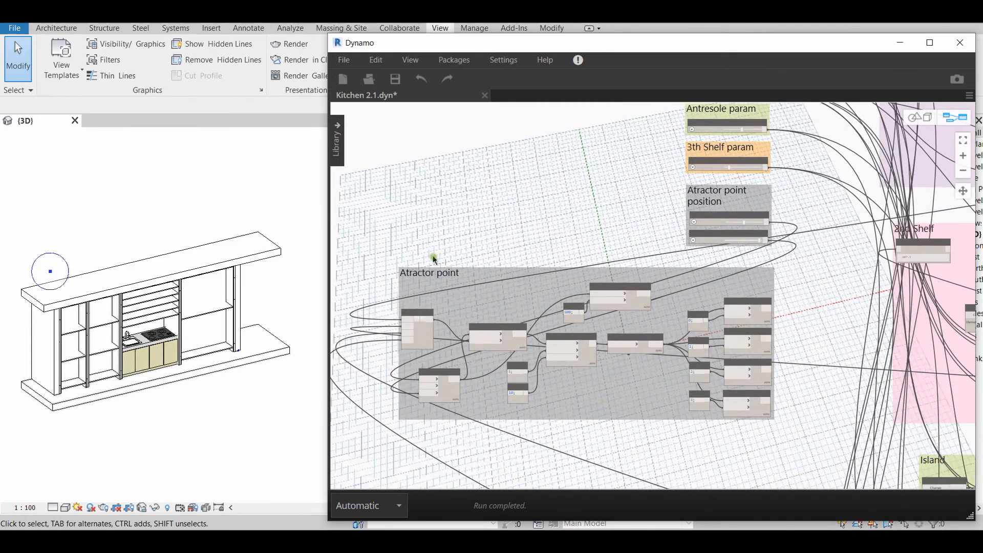
middle_click_drag(814, 342, 754, 364)
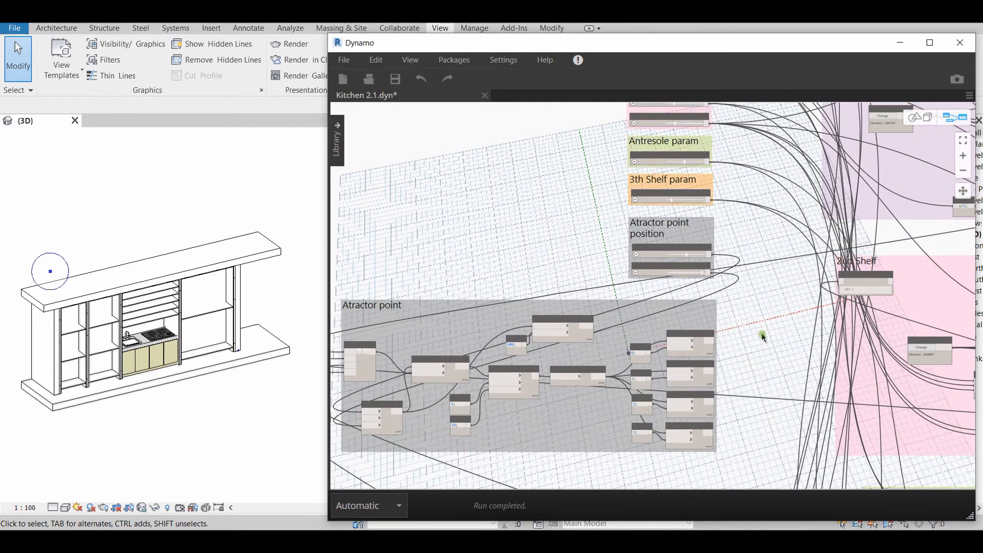
scroll(761, 333, "down", 5)
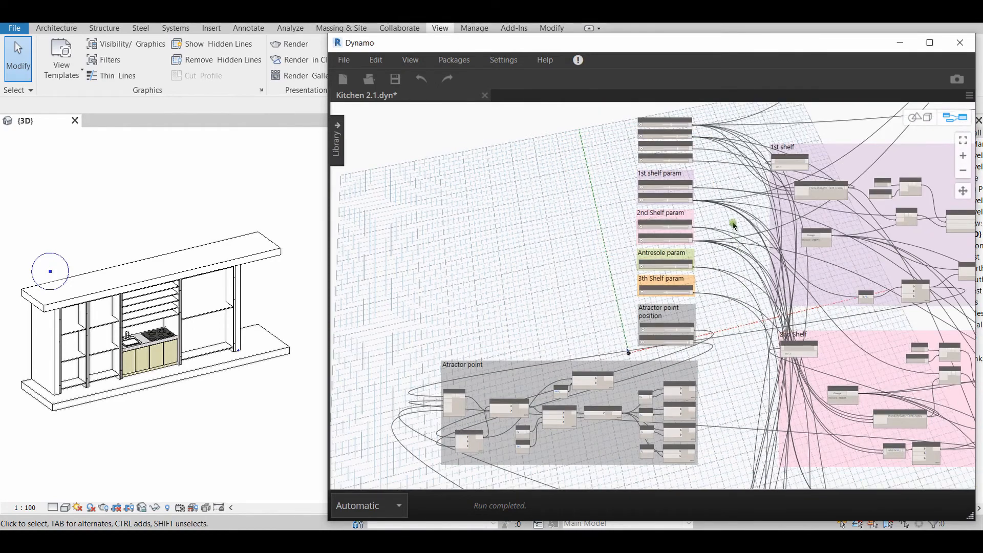
scroll(733, 225, "up", 2)
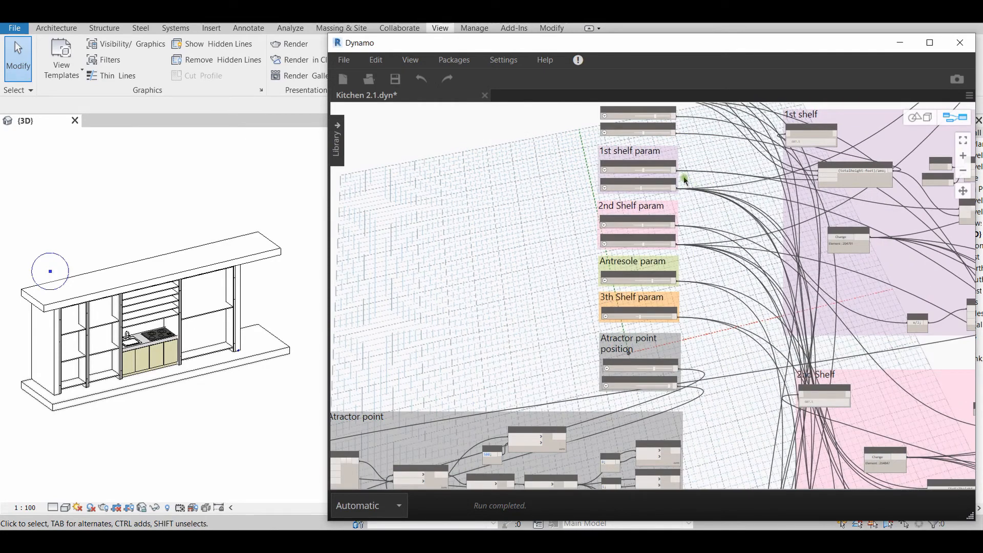
left_click(677, 170, "shift")
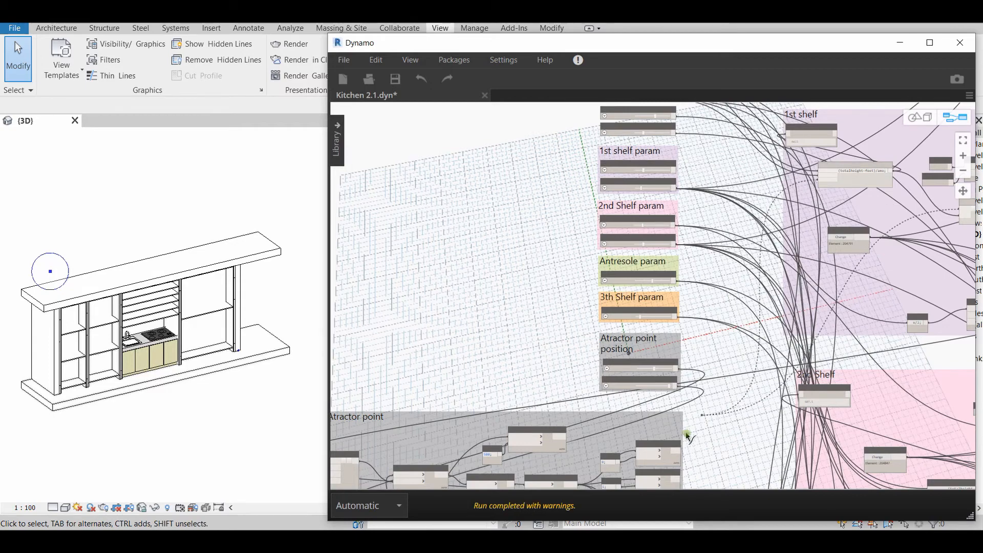
left_click(681, 454)
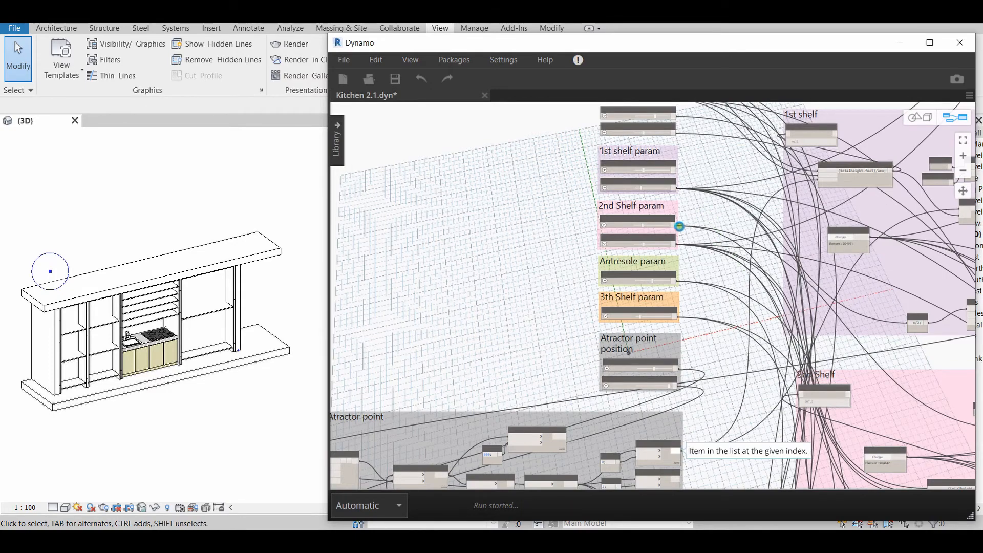
left_click(678, 226, "shift")
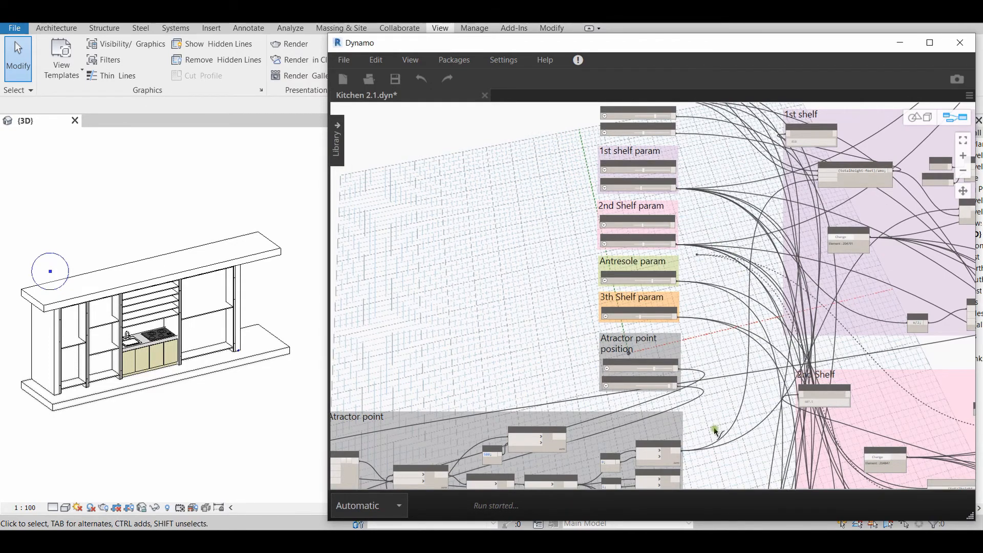
middle_click_drag(720, 407, 720, 261)
left_click(681, 335)
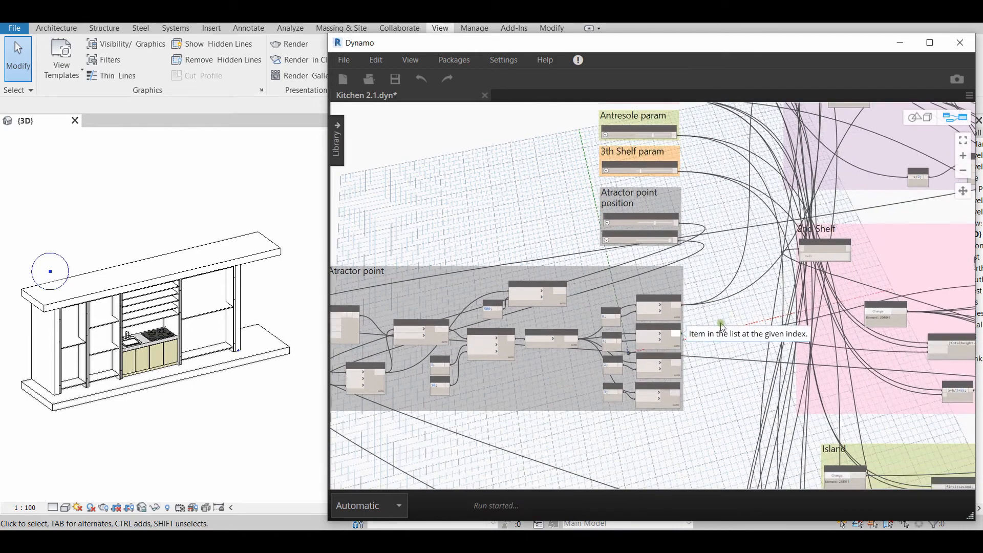
Transfer the Antresole param and 3th Shelf param slider wires to the Atractor point group's Antresole and 4th shelf outputs
left_click(680, 139, "shift")
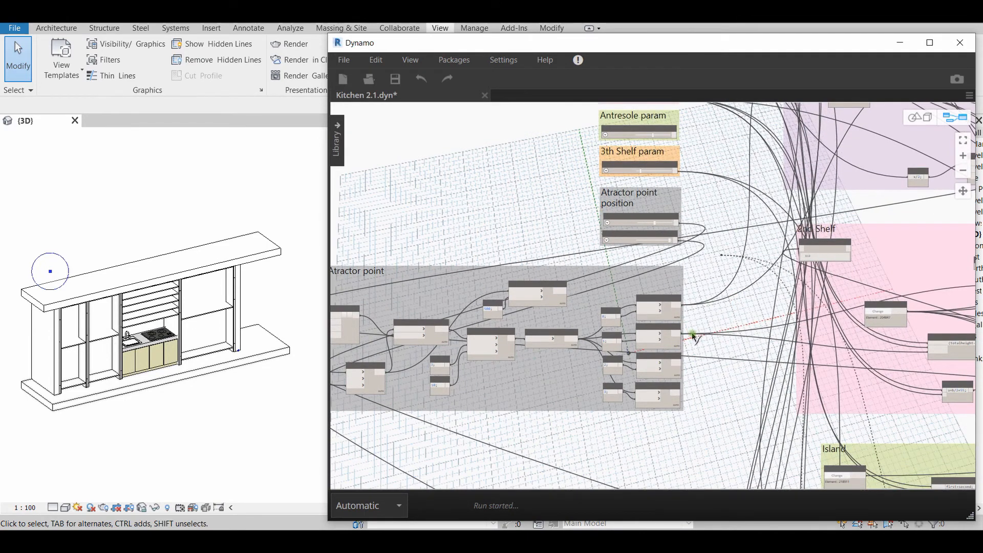
left_click(682, 362)
left_click(674, 174, "shift")
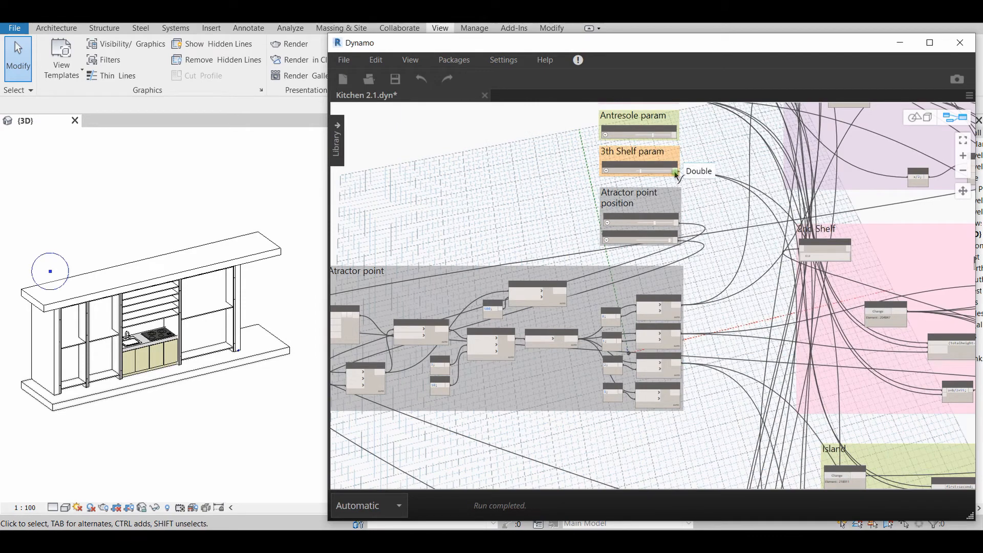
left_click(677, 396)
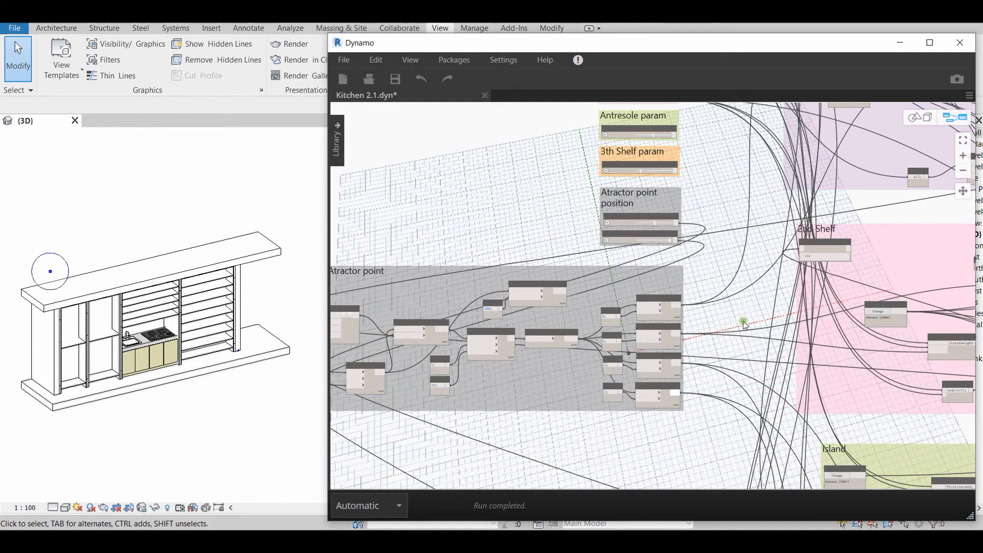
Examine the Atractor point group's chain from List Create and Point.ByCoordinates through Geometry.DistanceTo, Math.RemapRange and Math.Floor
scroll(628, 403, "up", 5)
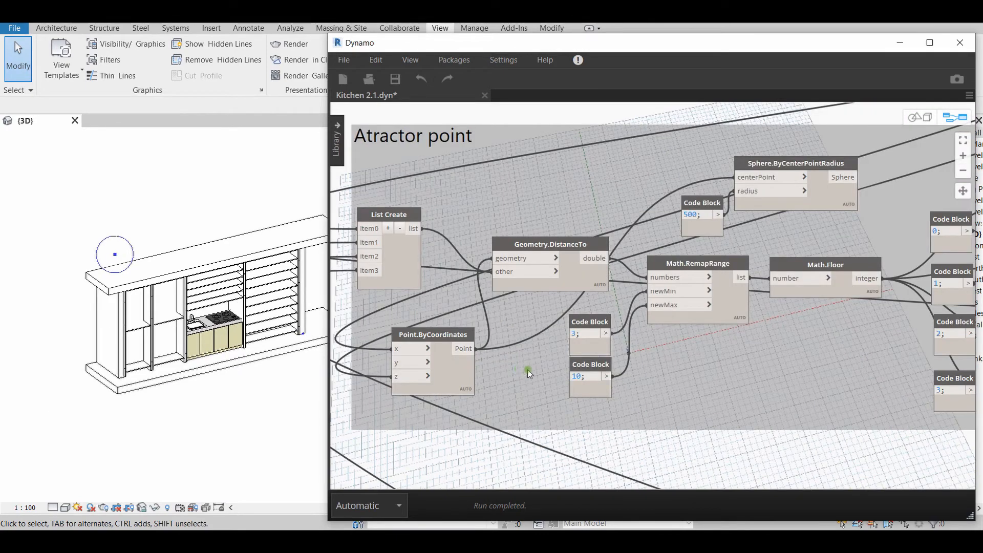
scroll(506, 343, "down", 2)
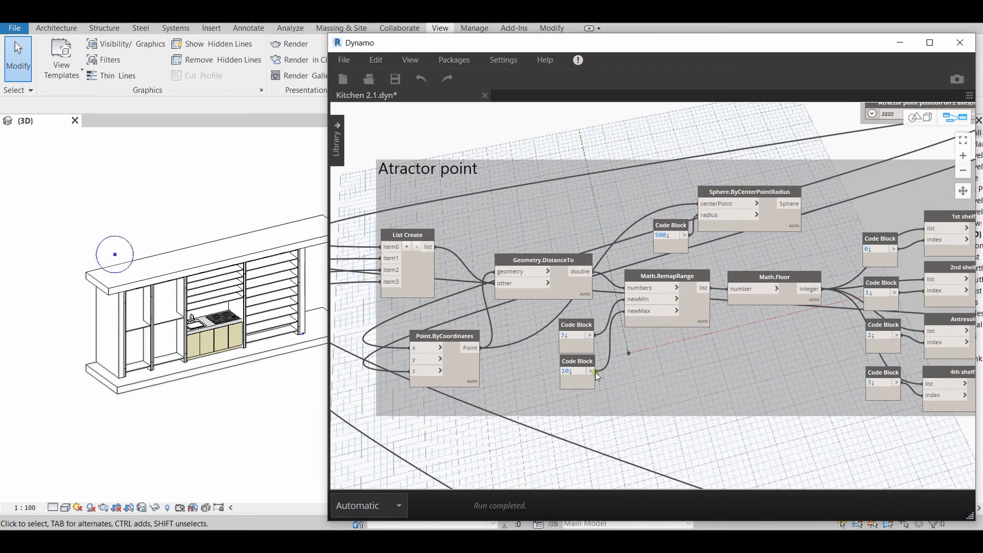
middle_click_drag(639, 389, 621, 398)
scroll(504, 382, "up", 2)
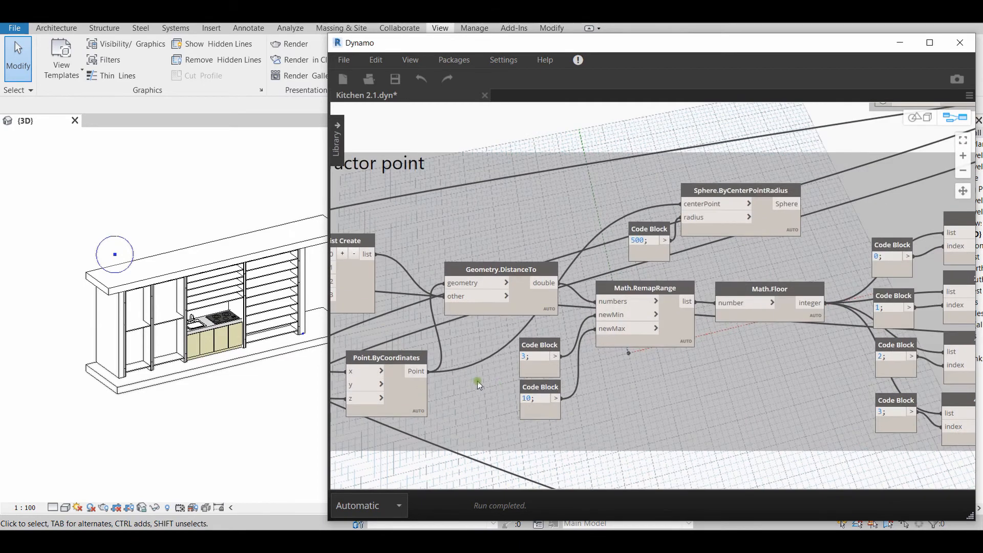
middle_click_drag(475, 382, 533, 402)
scroll(540, 371, "up", 2)
scroll(563, 388, "down", 1)
Select the Atractor point group's Point.ByCoordinates node, trace its inputs to the X and Z position sliders, and select the Z axes slider
left_click(506, 370)
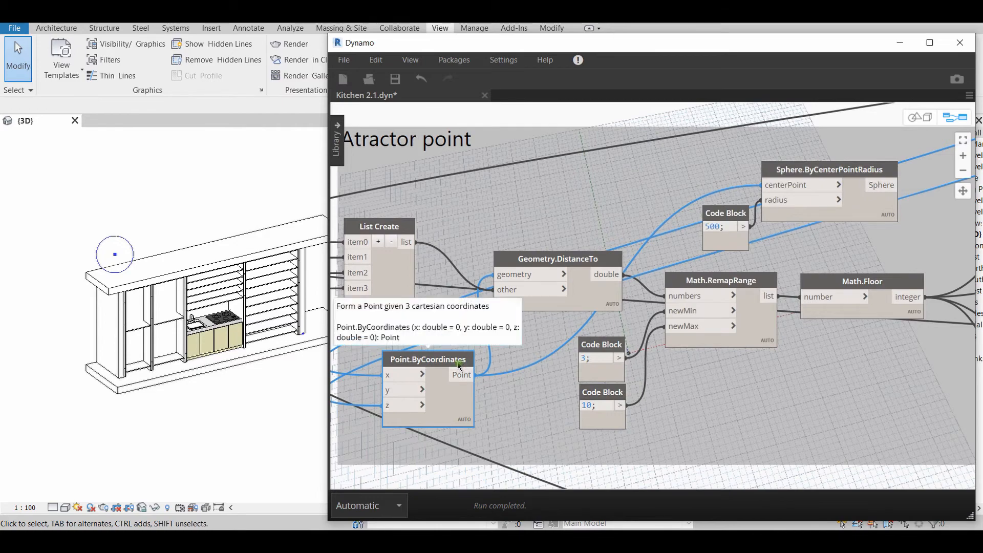
mouse_move(452, 367)
left_mouse_down()
mouse_move(443, 365)
mouse_move(458, 363)
left_mouse_up()
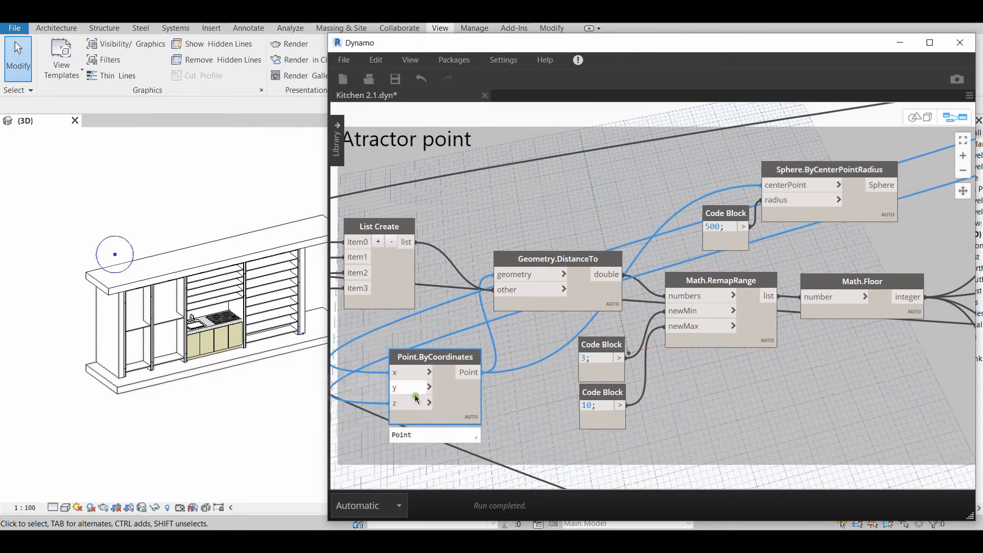
scroll(758, 378, "down", 4)
middle_click_drag(947, 320, 685, 369)
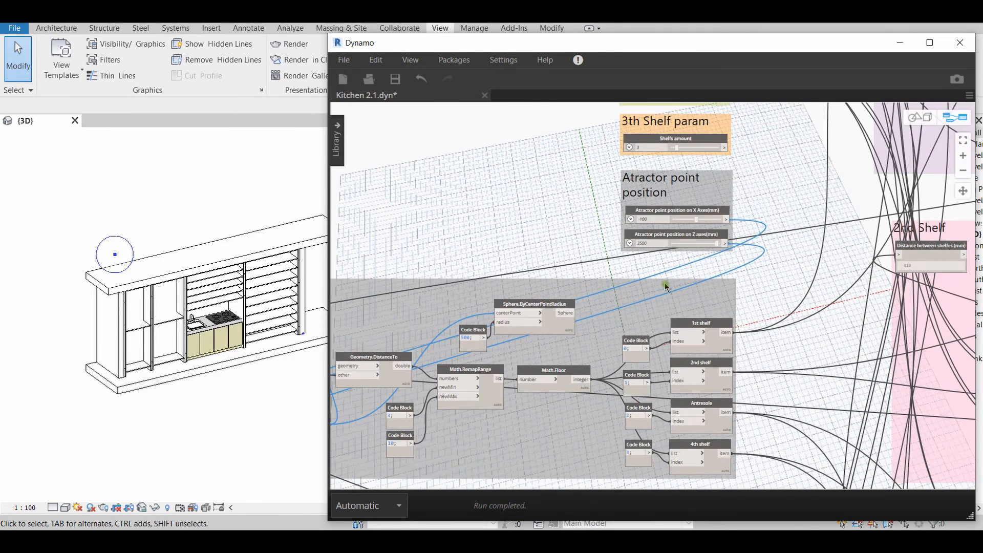
middle_click_drag(668, 283, 643, 342)
scroll(644, 342, "up", 5)
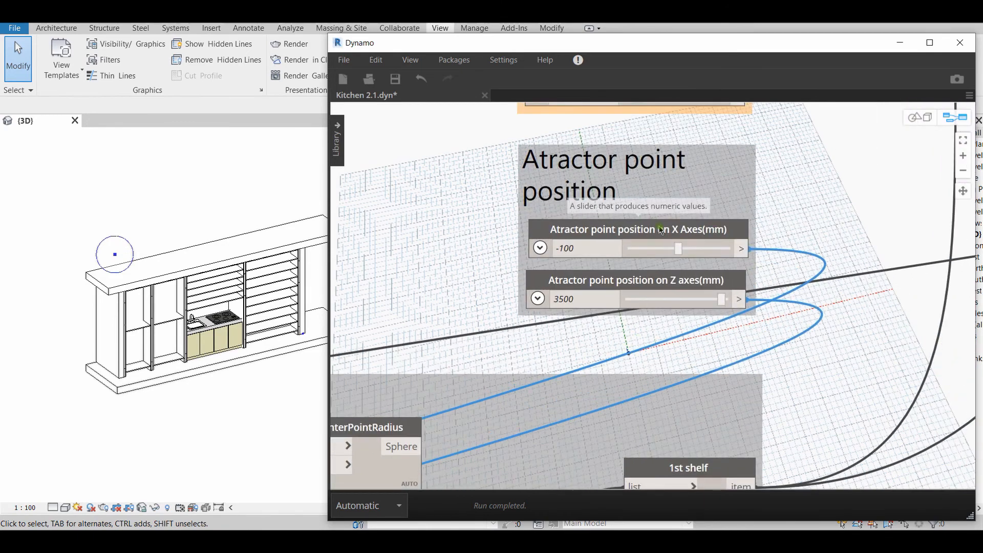
left_click(685, 278)
scroll(646, 357, "down", 3)
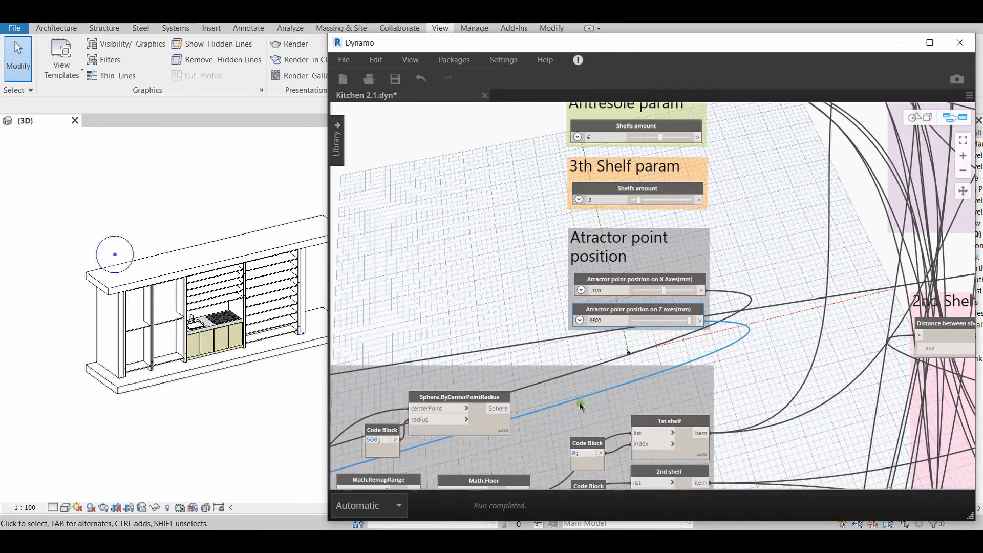
Select the 500 radius code block and the Sphere.ByCenterPointRadius node in the Atractor point group to examine the sphere's inputs
middle_click_drag(568, 410, 849, 287)
middle_click_drag(491, 464, 502, 426)
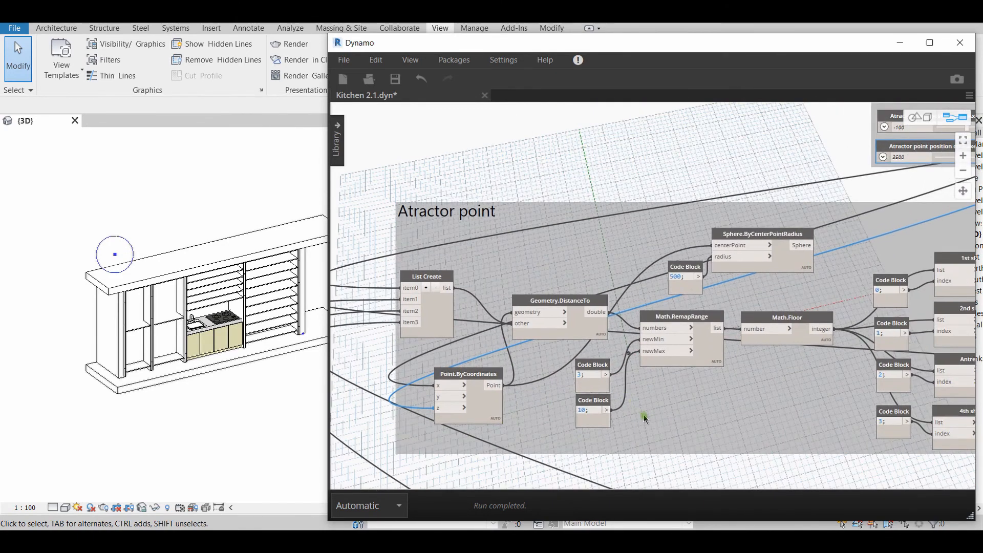
scroll(650, 417, "up", 1)
middle_click_drag(711, 431, 667, 439)
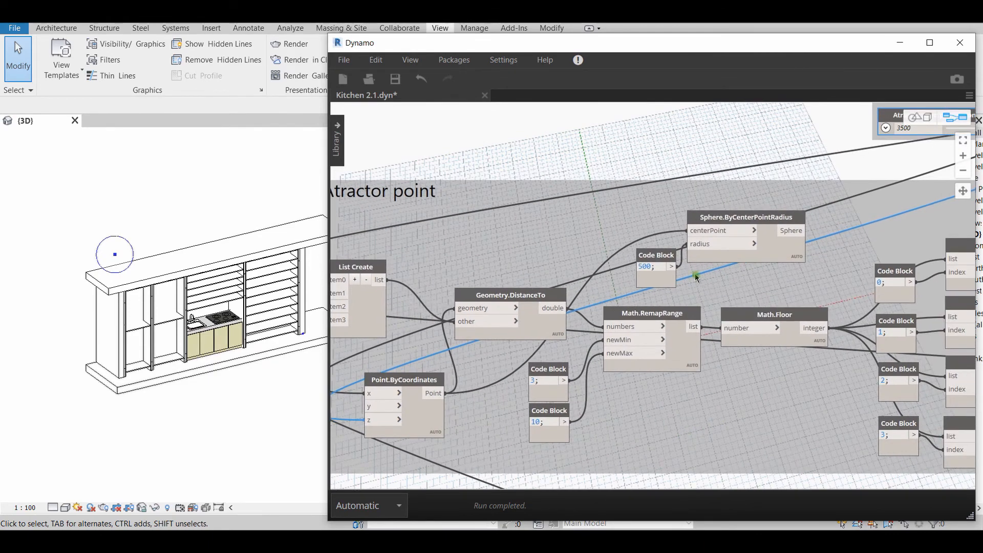
left_click(666, 256)
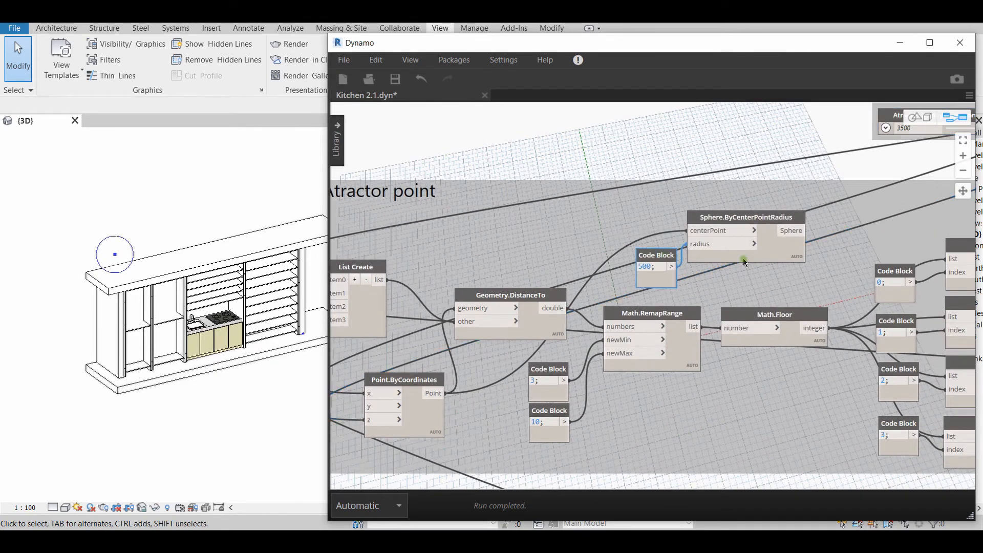
left_click(745, 220)
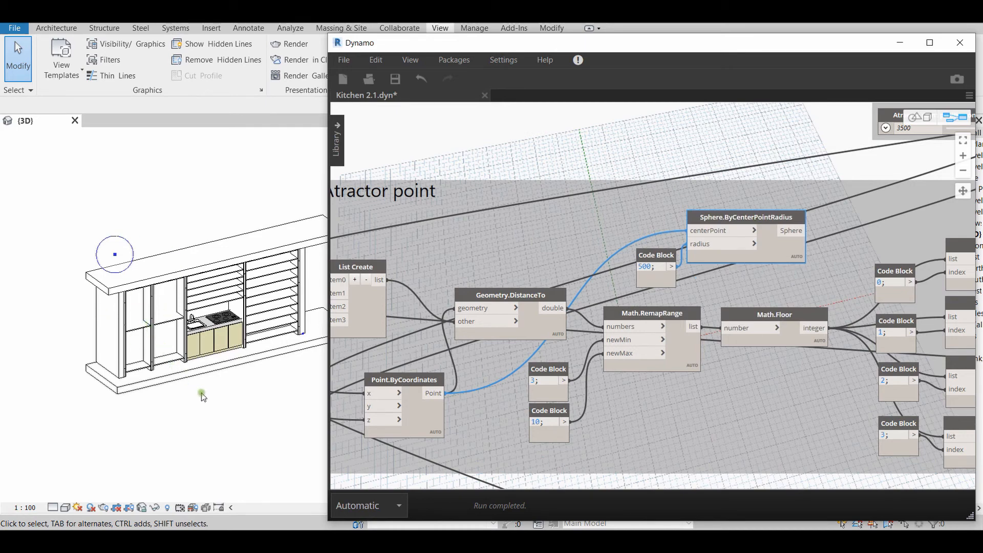
Select Geometry.DistanceTo, its Point.ByCoordinates input and its List Create input in the Atractor point group to trace their connections
middle_click_drag(683, 444, 752, 385)
scroll(559, 321, "up", 3)
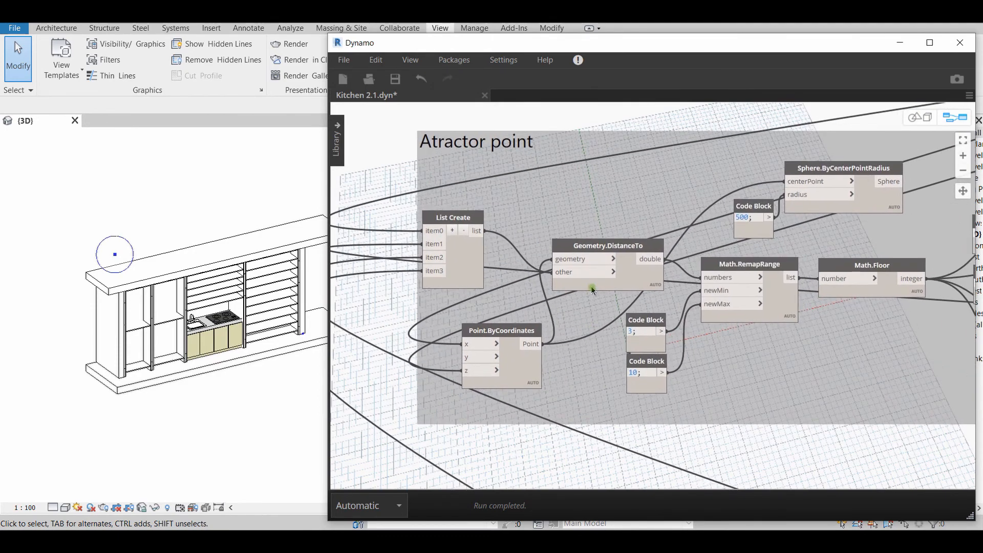
scroll(564, 328, "up", 1)
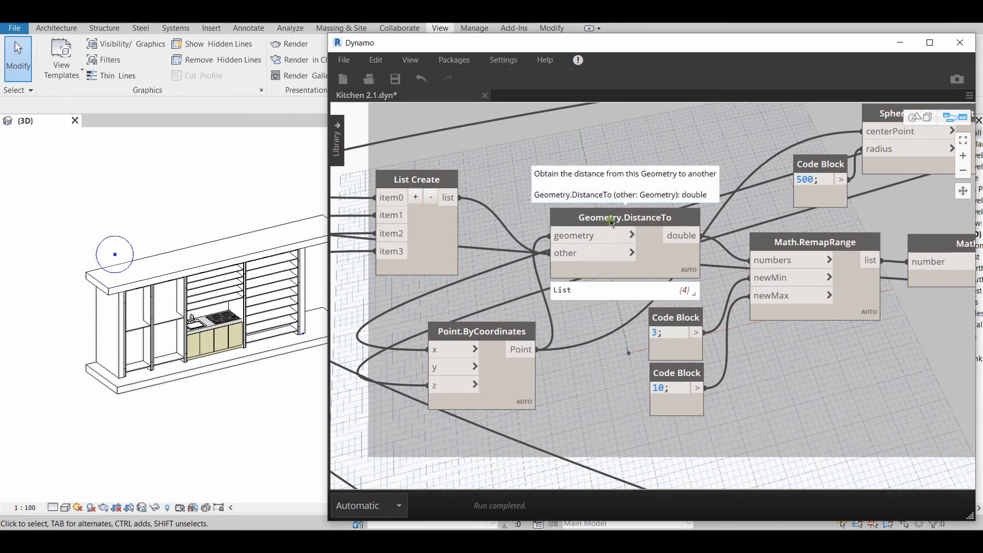
left_click(579, 251)
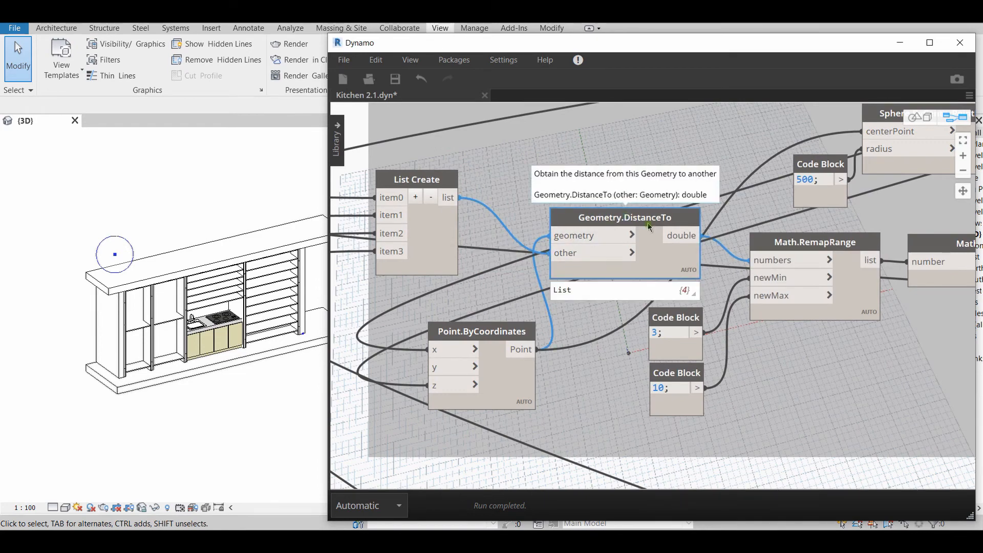
left_click(502, 332)
scroll(602, 345, "down", 3)
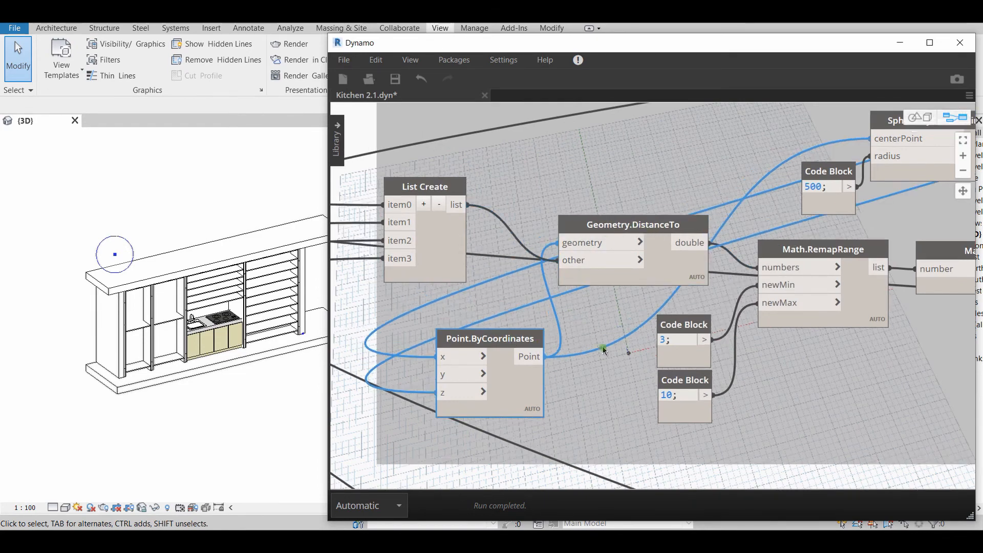
left_click(467, 224)
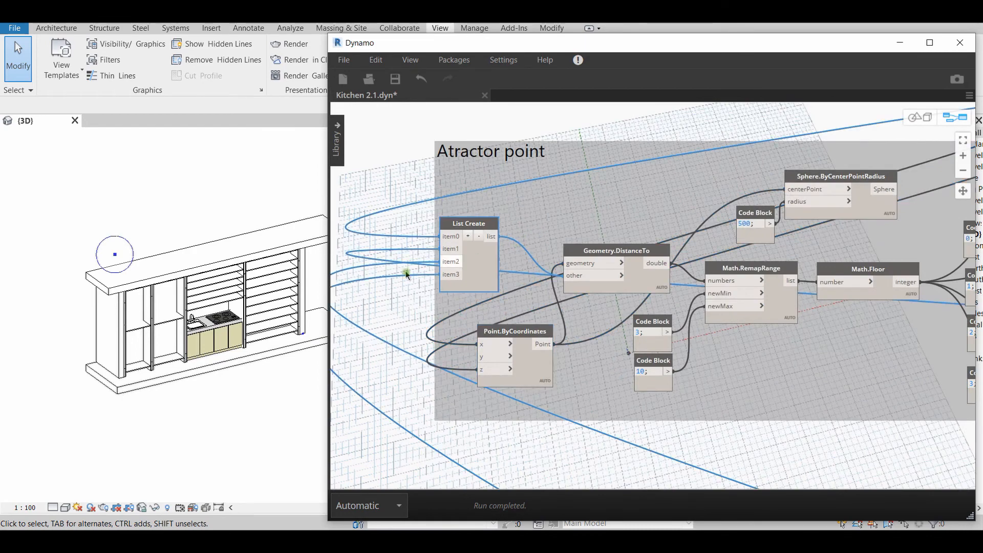
Select the shelf units one after another in the Revit 3D view and trace a List Create wire to the Point.ByCoordinates node feeding Element.SetLocation
left_click(143, 327)
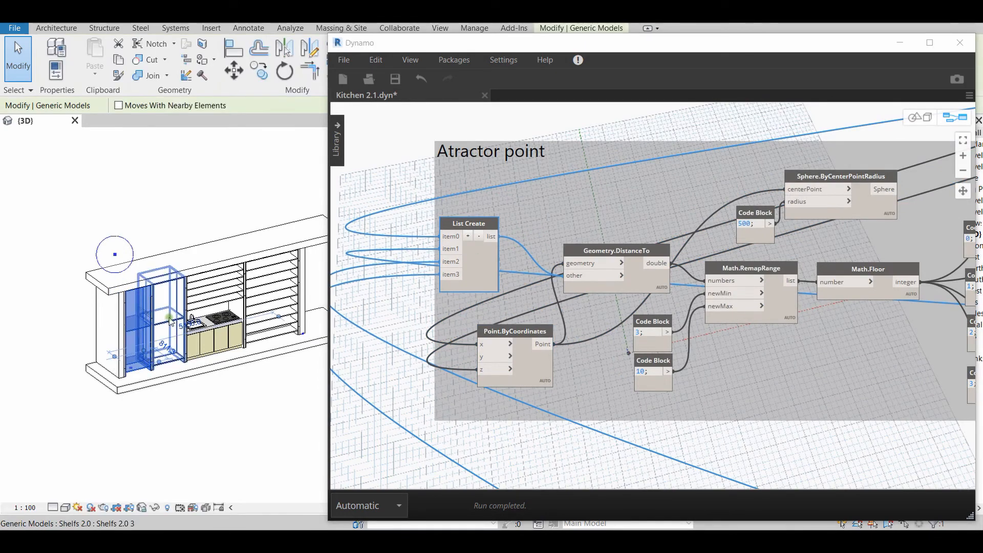
left_click(175, 320)
left_click(230, 294)
left_click(290, 285)
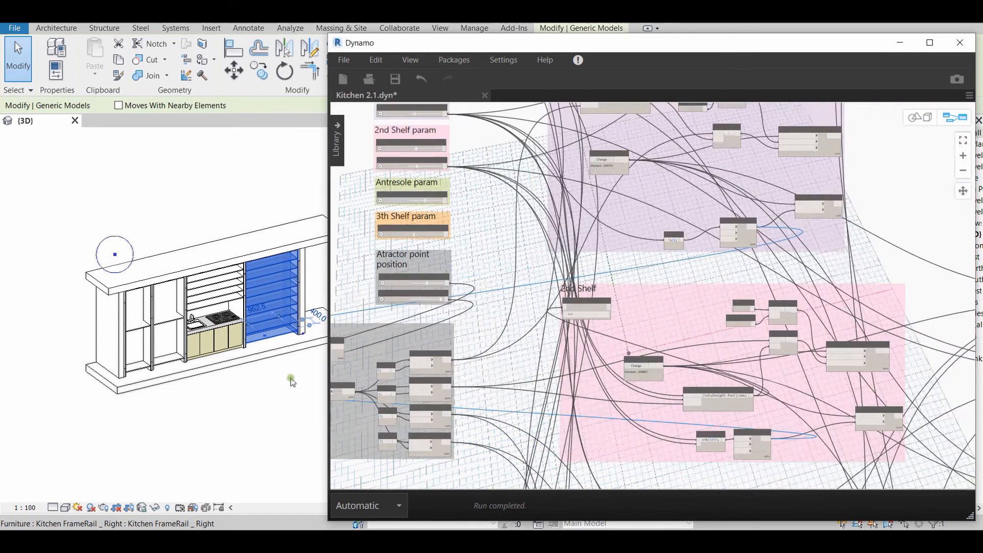
middle_click_drag(684, 245, 598, 280)
scroll(679, 251, "up", 8)
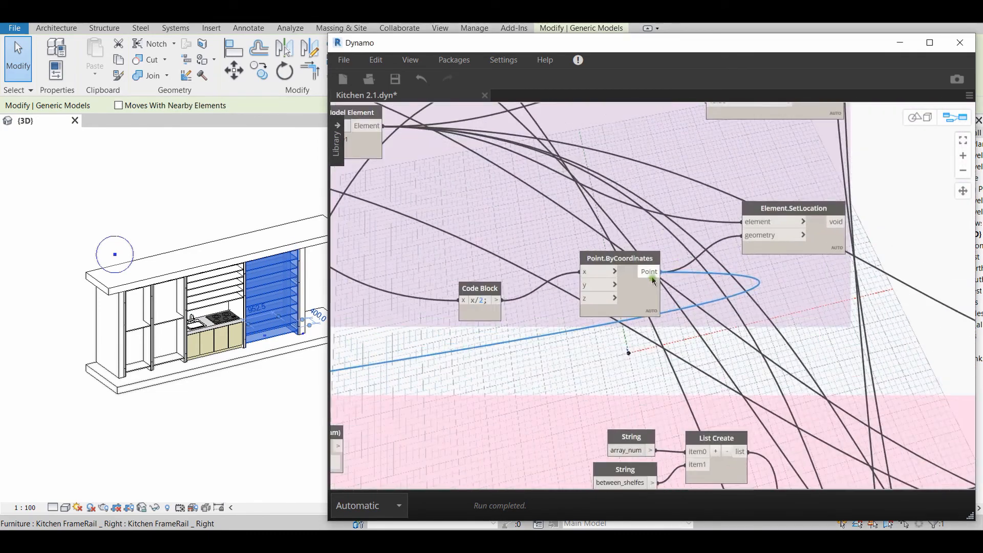
scroll(533, 330, "down", 3)
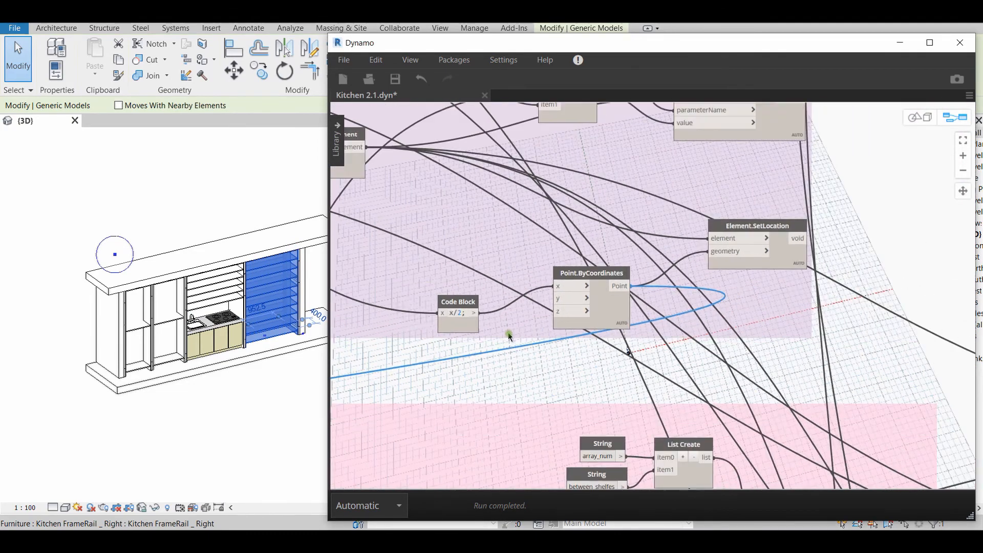
left_click(223, 288)
middle_click_drag(207, 410, 285, 381)
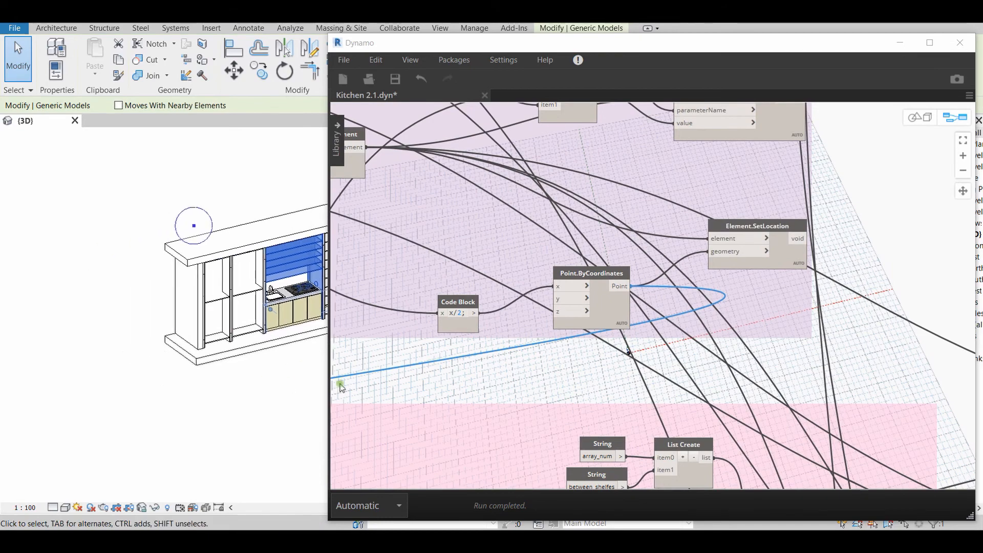
Return to the Atractor point group, select the Geometry.DistanceTo node and pin its output preview
middle_click_drag(408, 382, 868, 273)
middle_click_drag(626, 348, 906, 219)
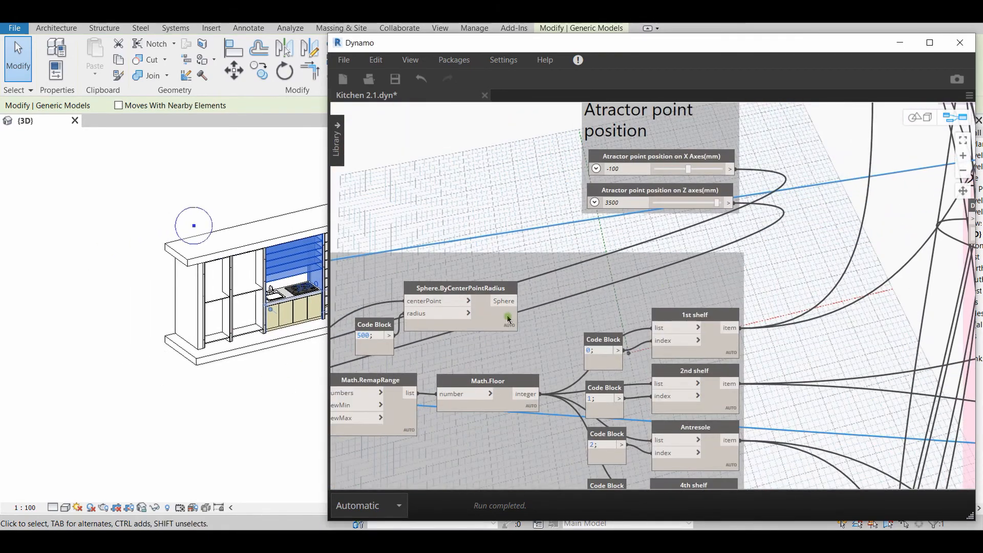
middle_click_drag(595, 304, 890, 218)
scroll(542, 318, "up", 2)
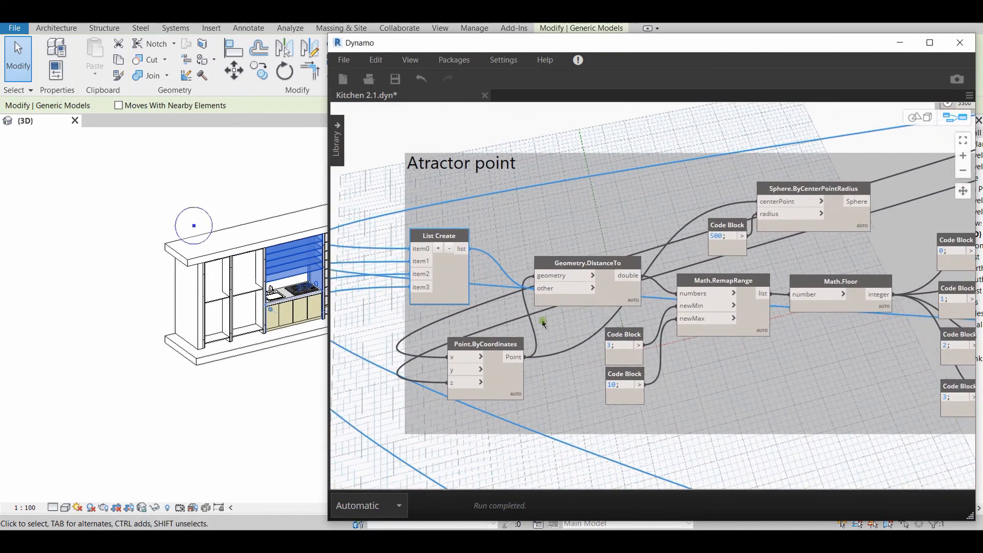
scroll(524, 296, "up", 1)
scroll(674, 259, "up", 1)
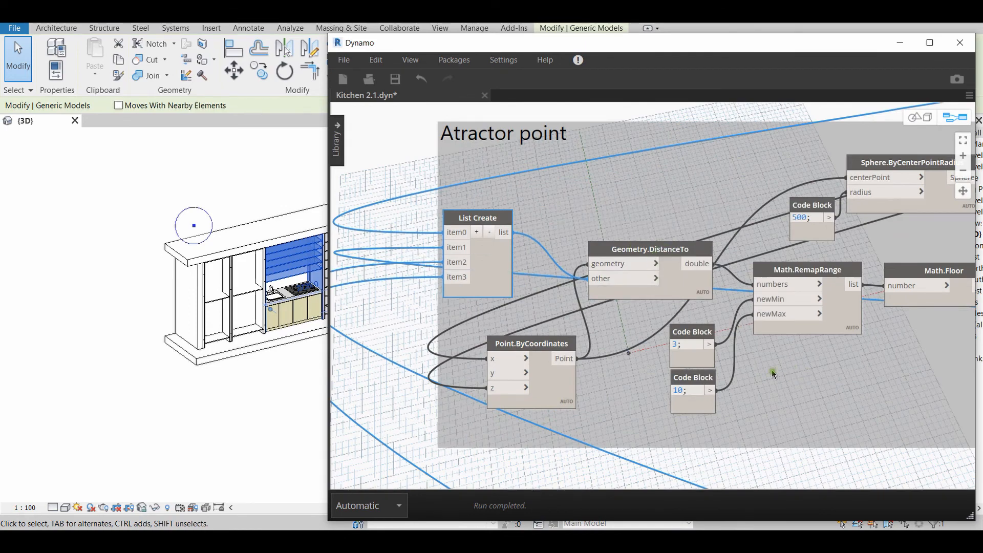
middle_click_drag(773, 373, 666, 391)
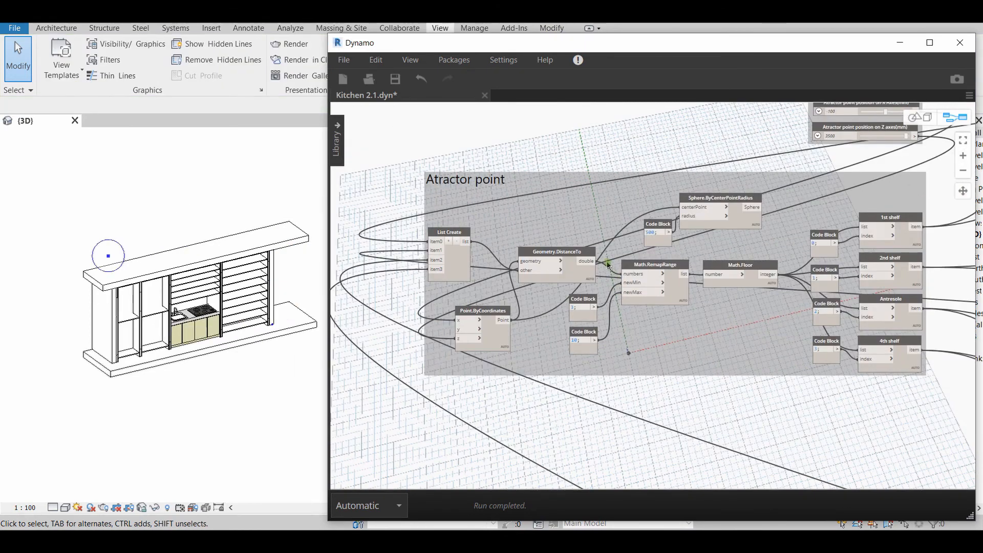
left_click(583, 256)
scroll(606, 321, "up", 3)
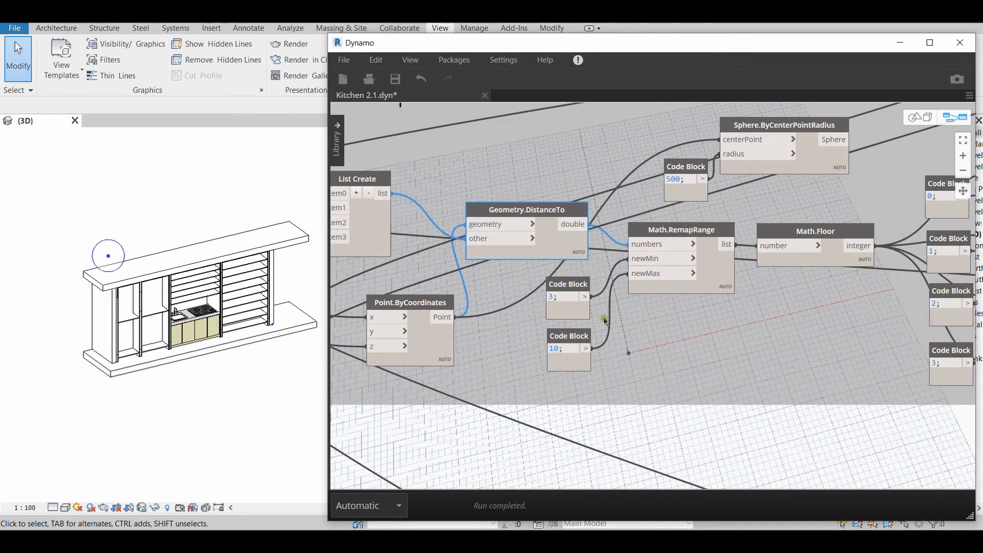
mouse_move(579, 271)
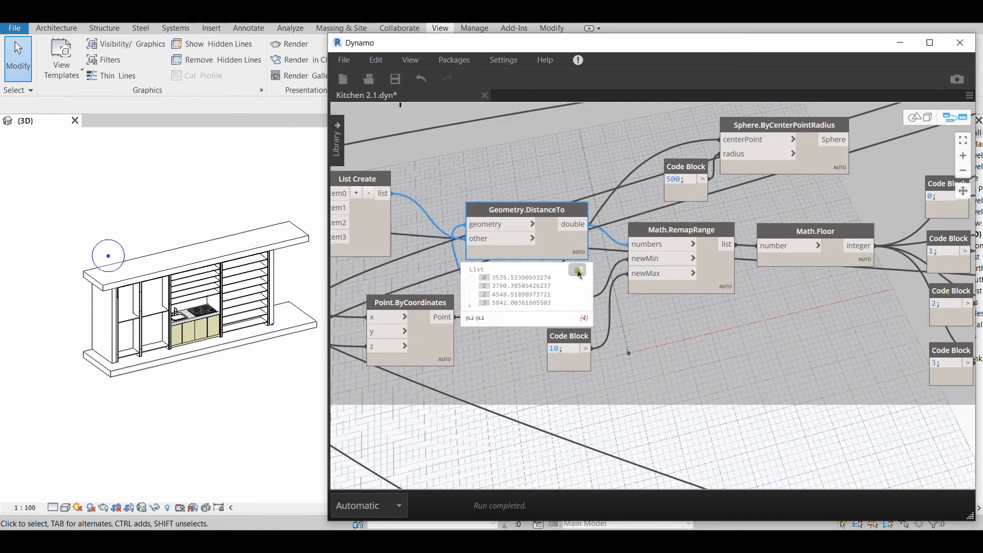
Select the shelf units in the Revit 3D view in order to match them with the listed distances
left_click(130, 322)
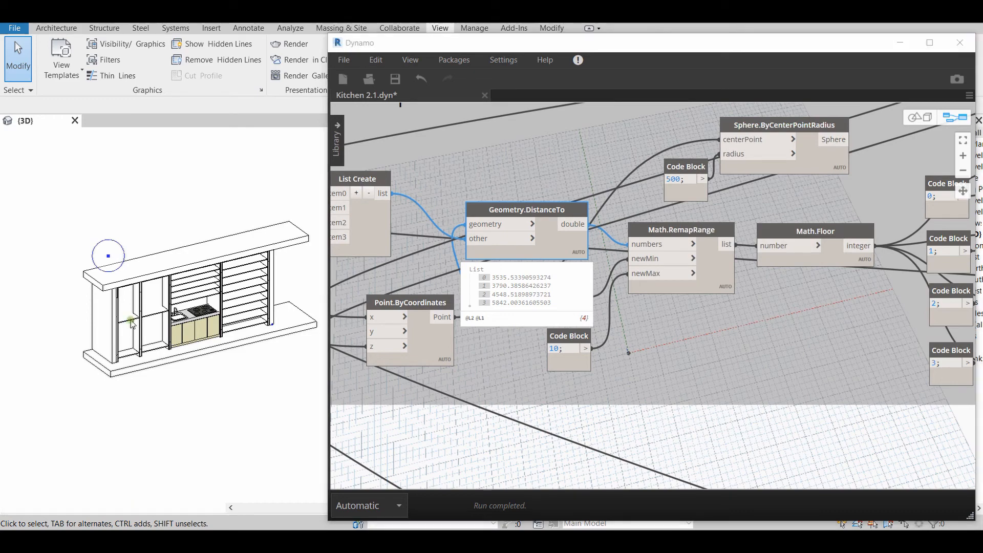
left_click(151, 313)
left_click(180, 297)
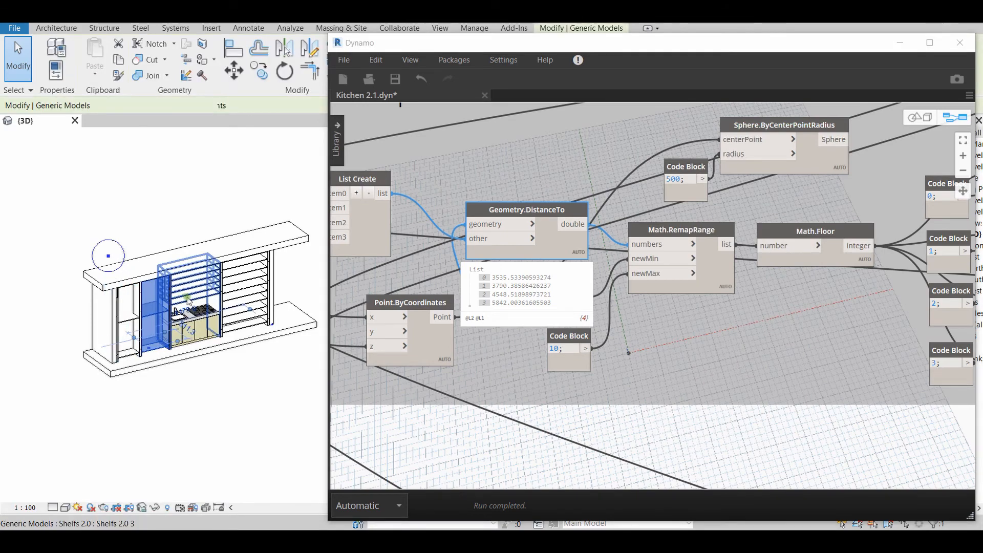
left_click(251, 285)
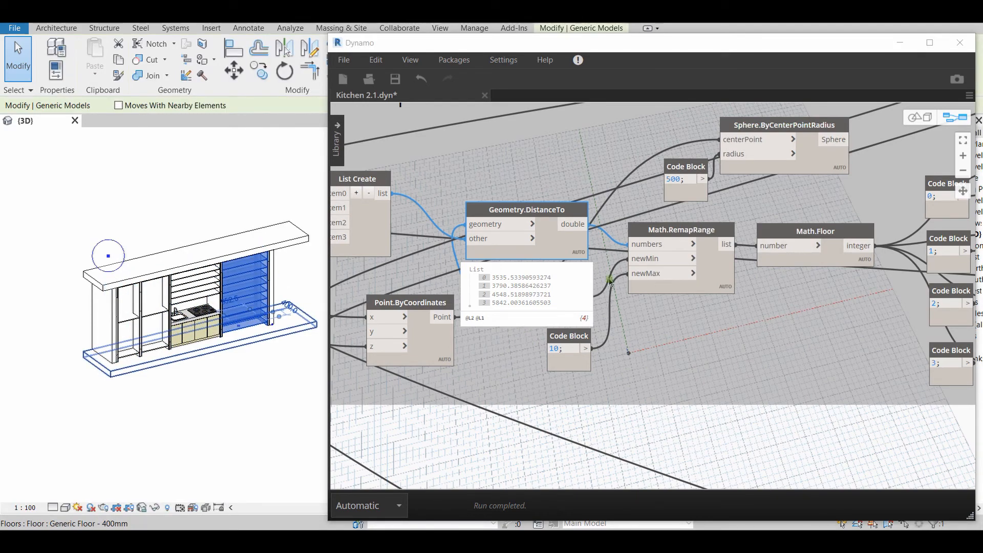
Pin the Math.RemapRange output preview and move the Geometry.DistanceTo node up to uncover the newMin 3 and newMax 10 code blocks
mouse_move(722, 282)
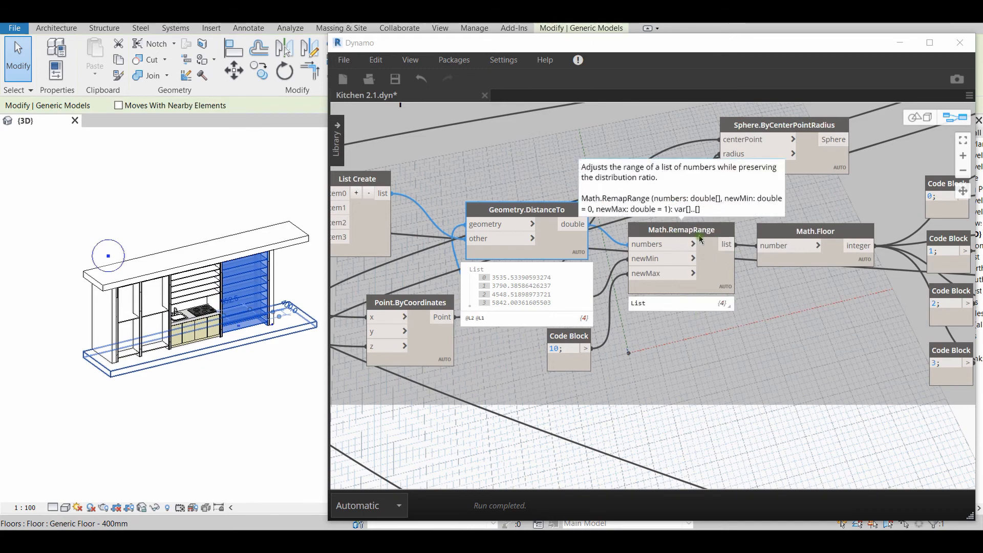
left_click(726, 308)
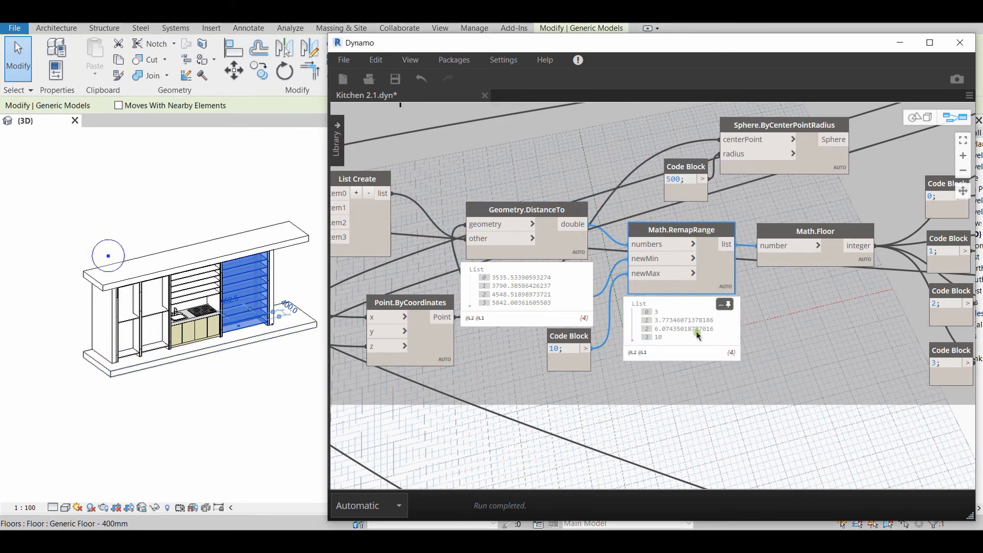
left_click_drag(554, 209, 528, 139)
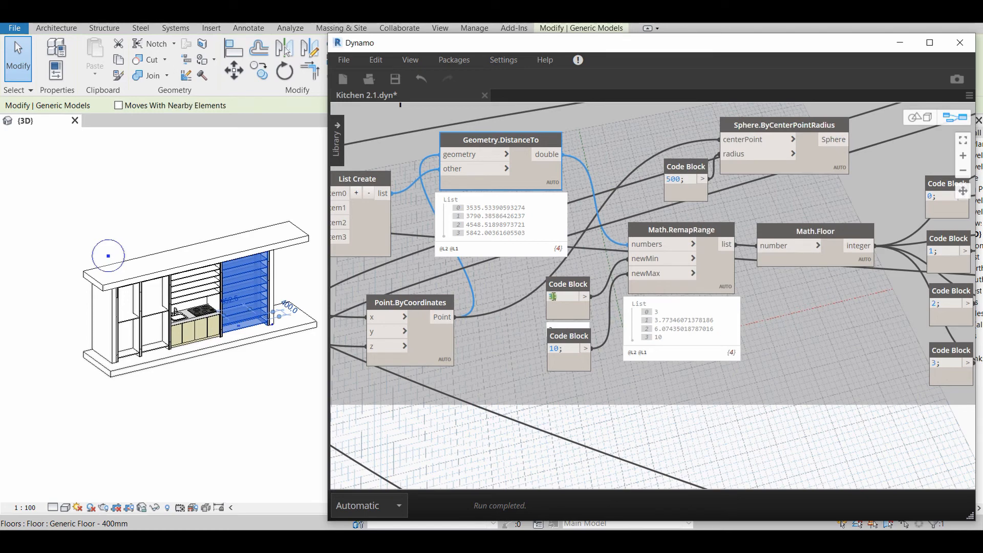
mouse_move(567, 352)
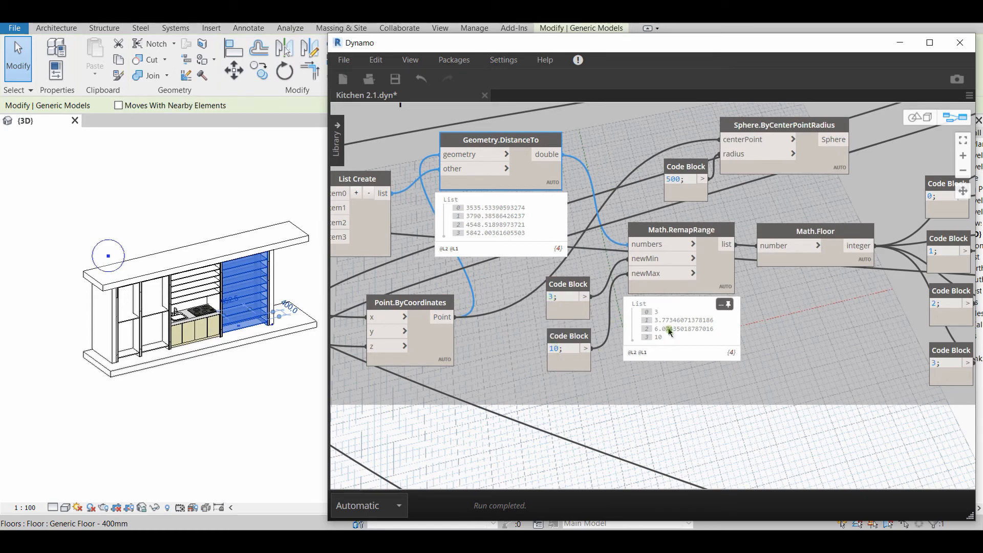
left_click(702, 239)
mouse_move(674, 323)
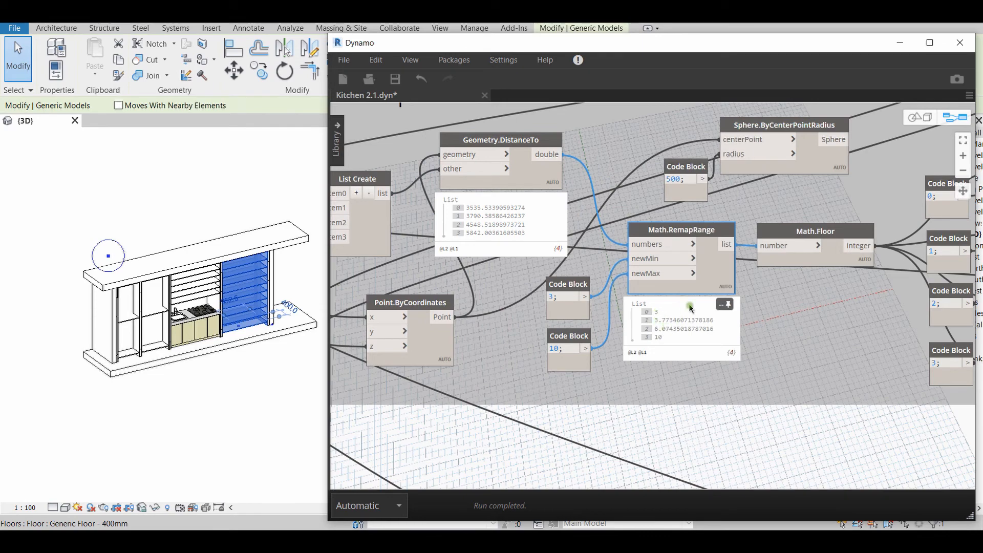
Pin the output previews of Math.RemapRange and Math.Floor to compare the remapped values with the rounded ones
mouse_move(521, 225)
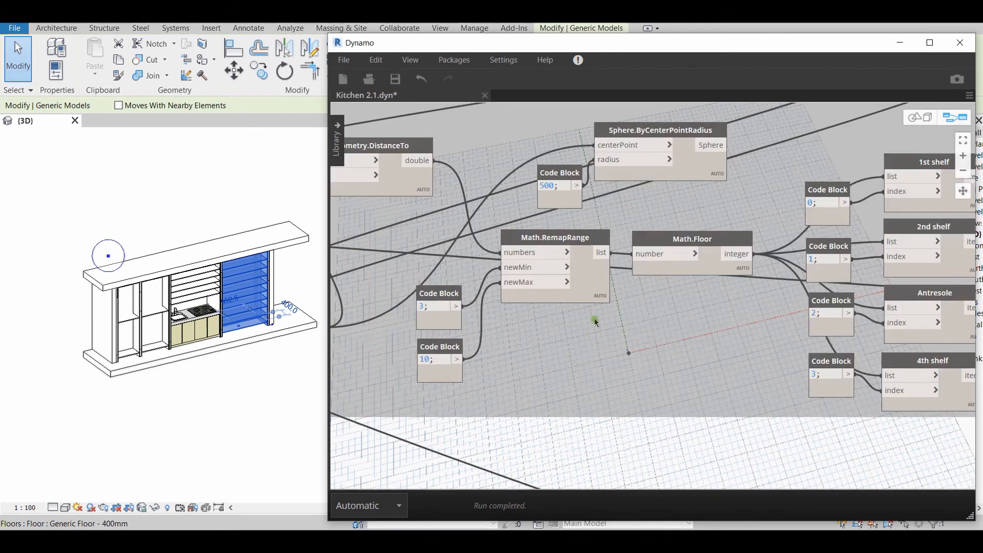
left_click(602, 299)
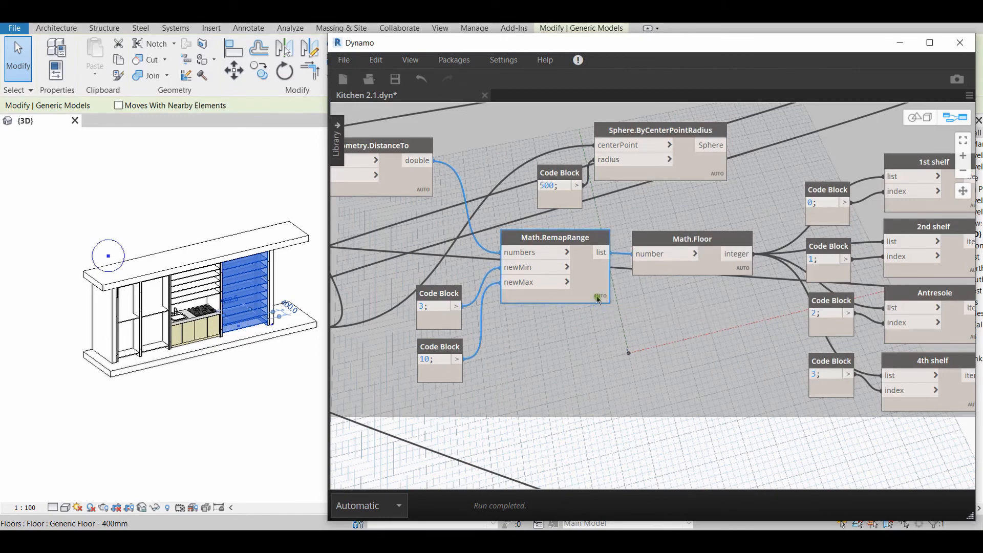
mouse_move(600, 317)
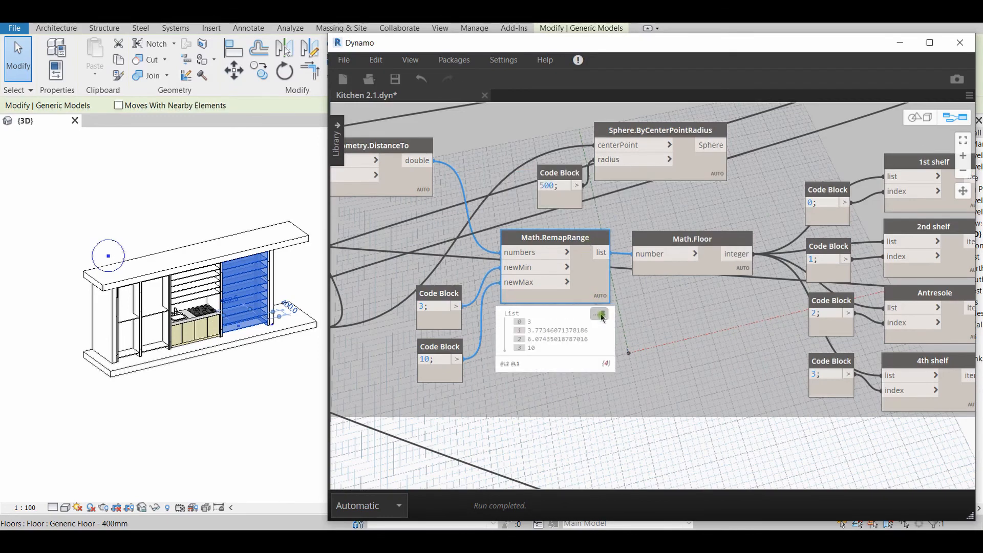
scroll(630, 351, "up", 2)
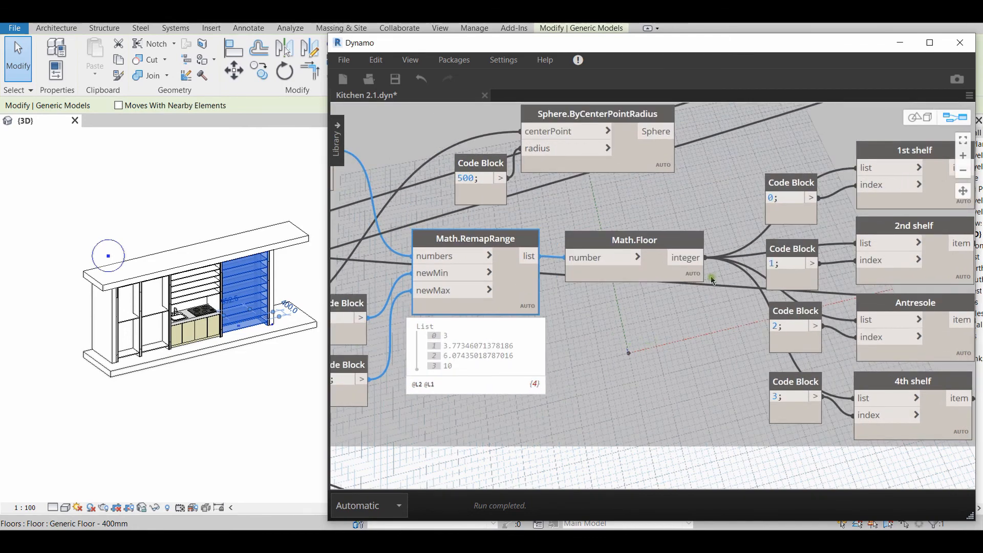
left_click(692, 276)
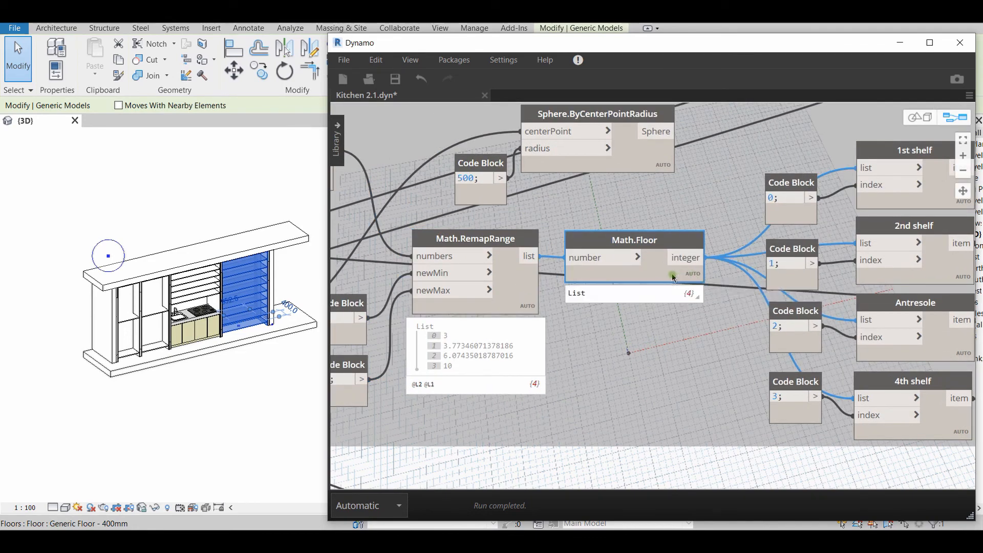
left_click(692, 295)
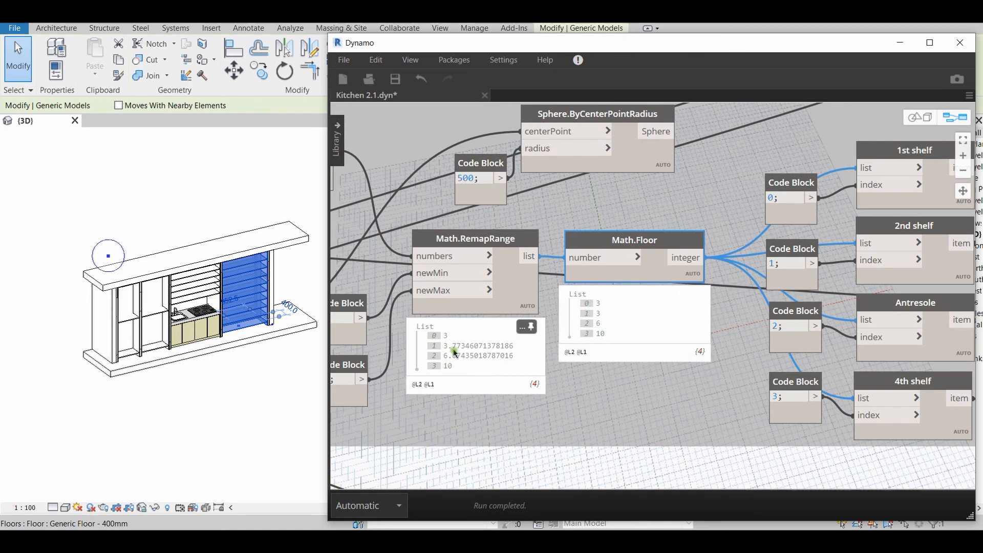
middle_click_drag(725, 331, 697, 326)
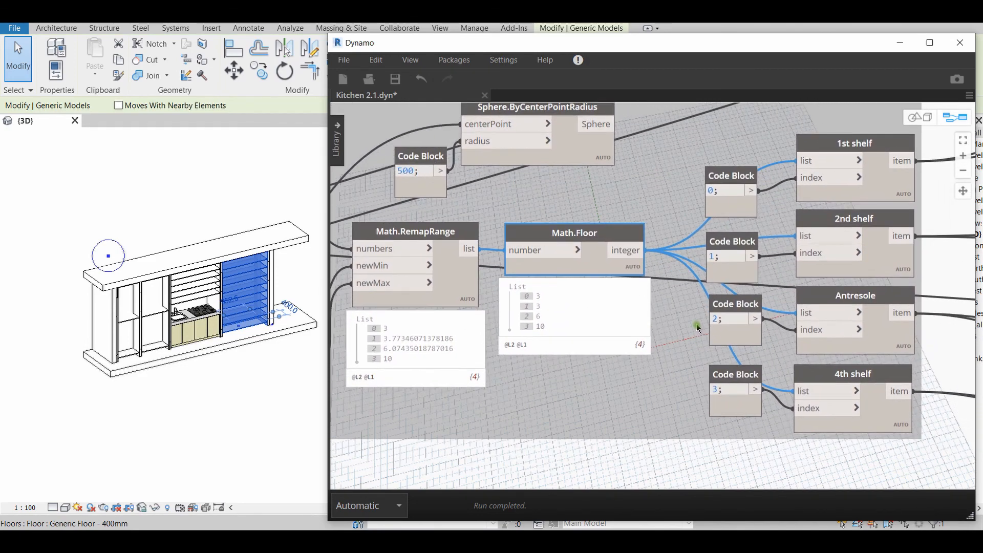
Select the 2nd shelf and 4th shelf nodes after Math.Floor to highlight their wires
scroll(672, 288, "down", 5)
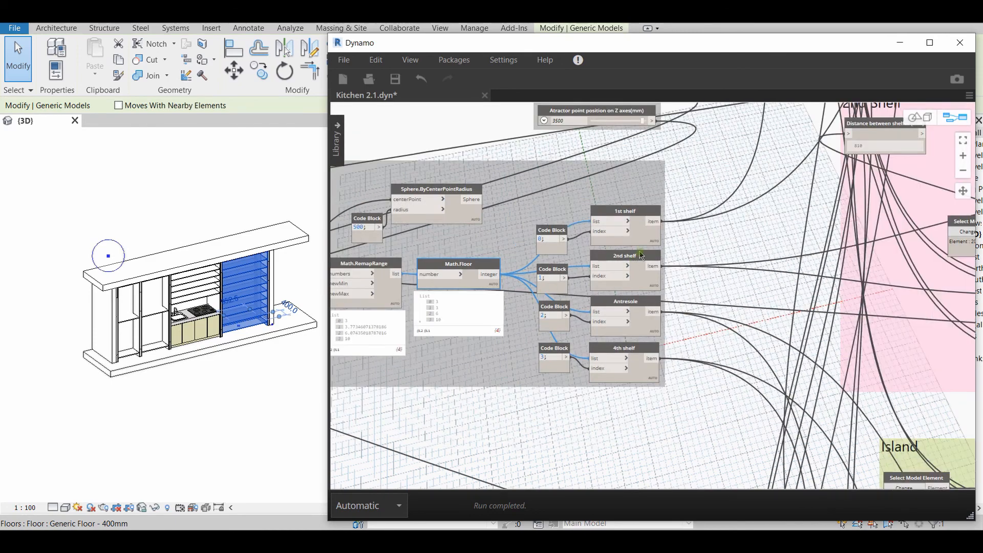
left_click(634, 232)
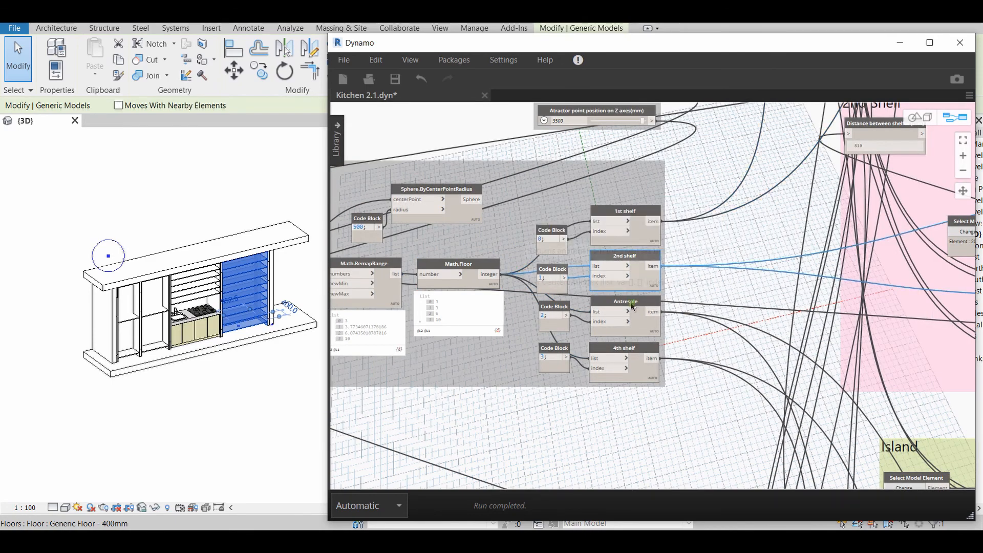
left_click(629, 353)
scroll(629, 352, "up", 3)
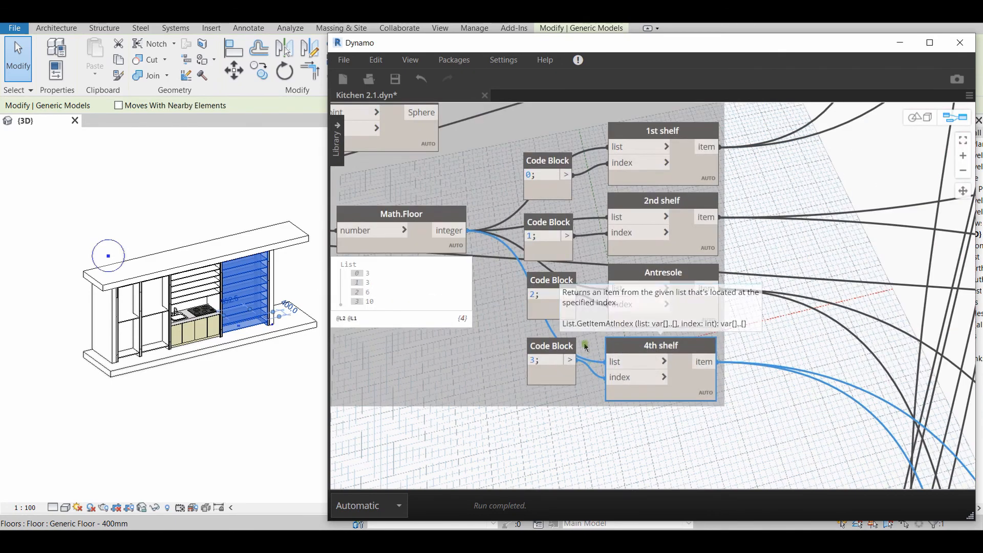
Trace the 4th shelf node's output into the 4th Shelf group, up to the List Create nodes beside the array_num and between_shelfes strings
scroll(665, 358, "down", 6)
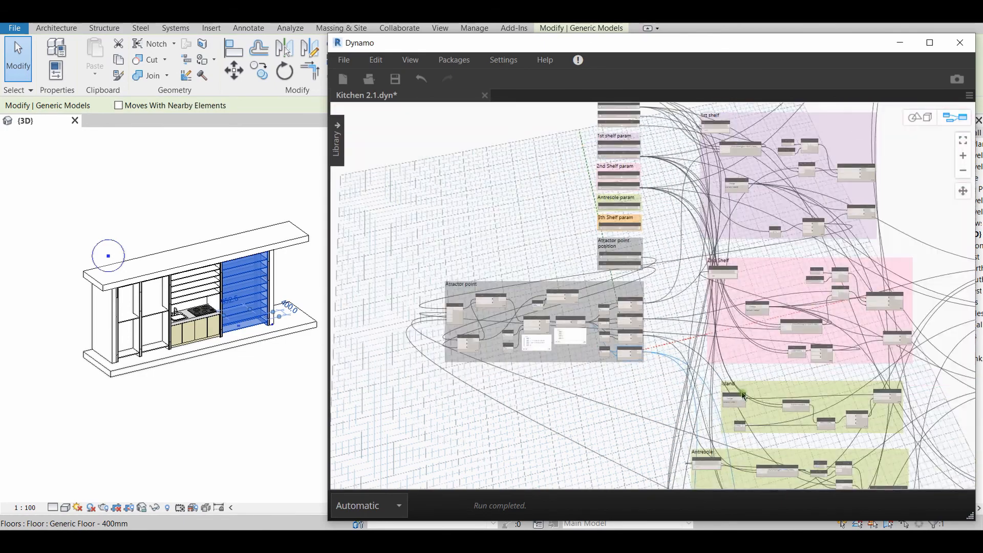
scroll(638, 316, "up", 2)
scroll(637, 316, "up", 10)
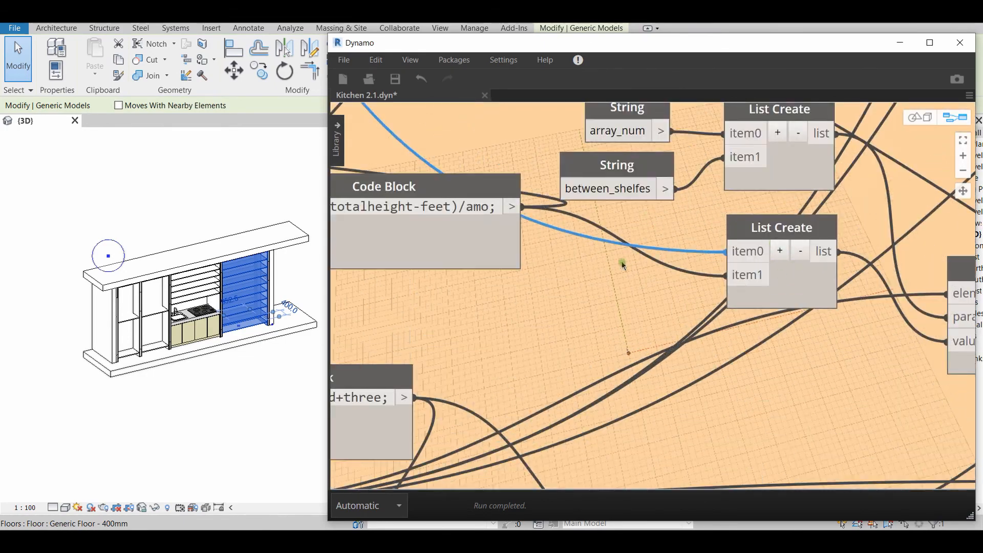
middle_click_drag(622, 261, 574, 326)
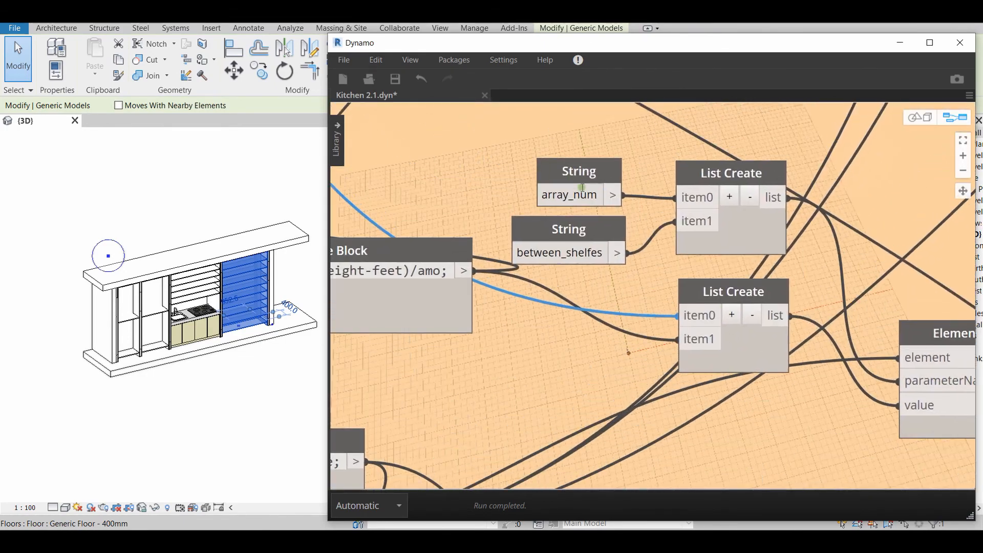
scroll(600, 282, "down", 8)
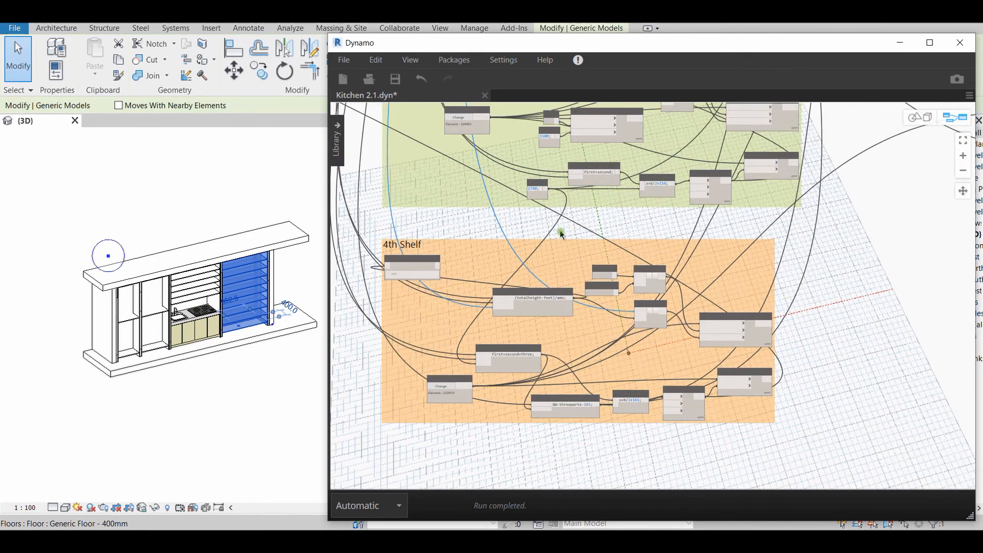
Select the shelf unit above the stove and the two tall units beside it one by one in the Revit 3D view
left_click(195, 293)
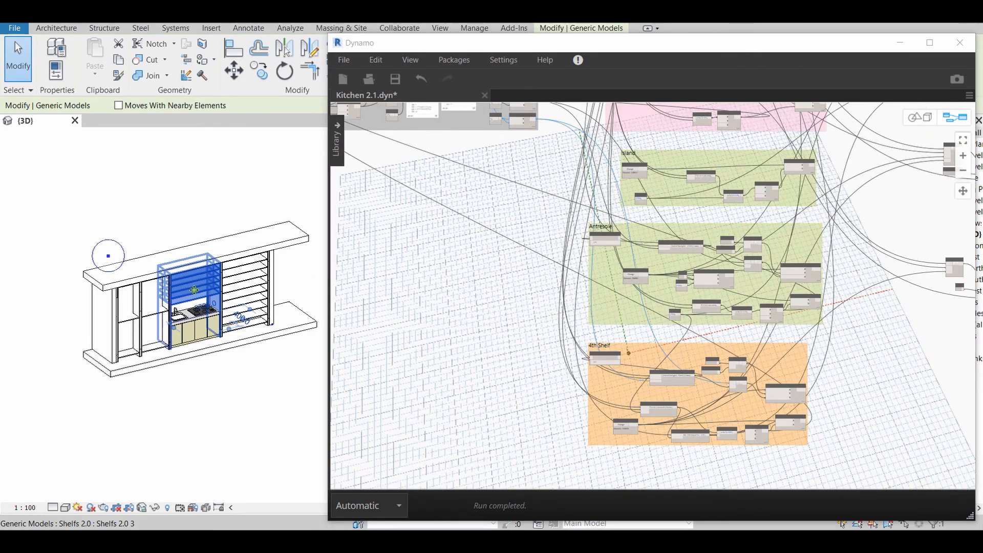
left_click(149, 310)
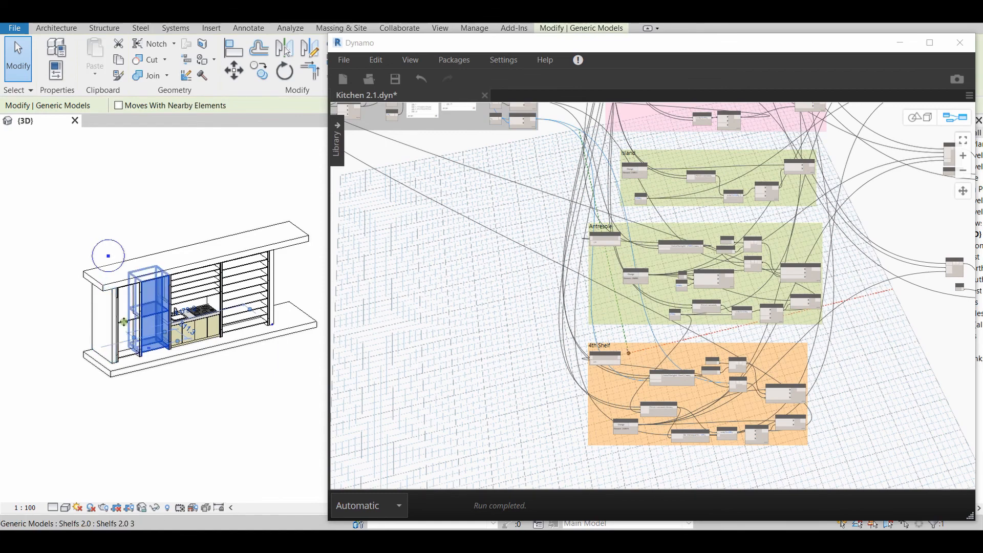
left_click(121, 323)
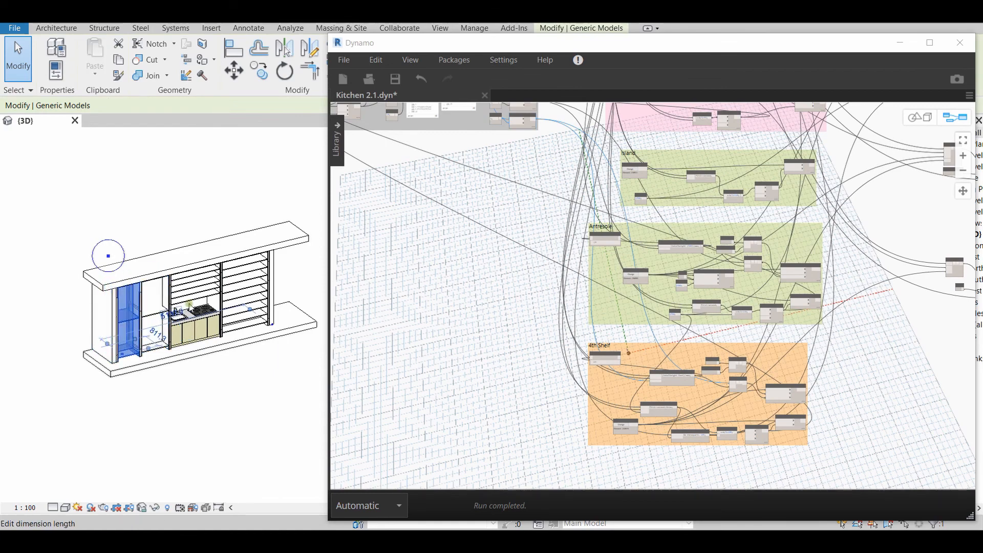
left_click(194, 304)
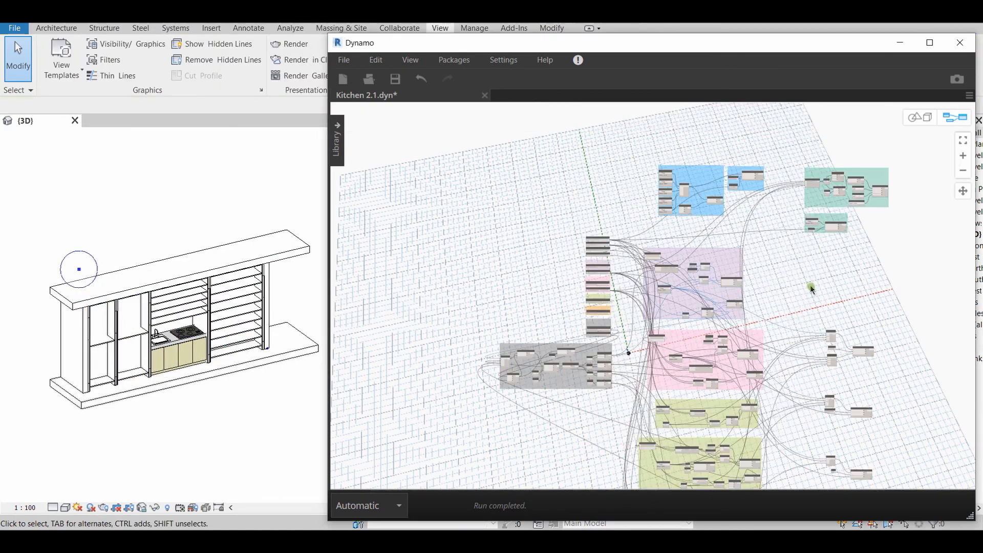
Examine the whole Dynamo graph, from the parameter sliders and attractor group to the shelf groups and the ungrouped nodes beyond them
middle_click_drag(813, 291, 727, 202)
scroll(725, 198, "down", 4)
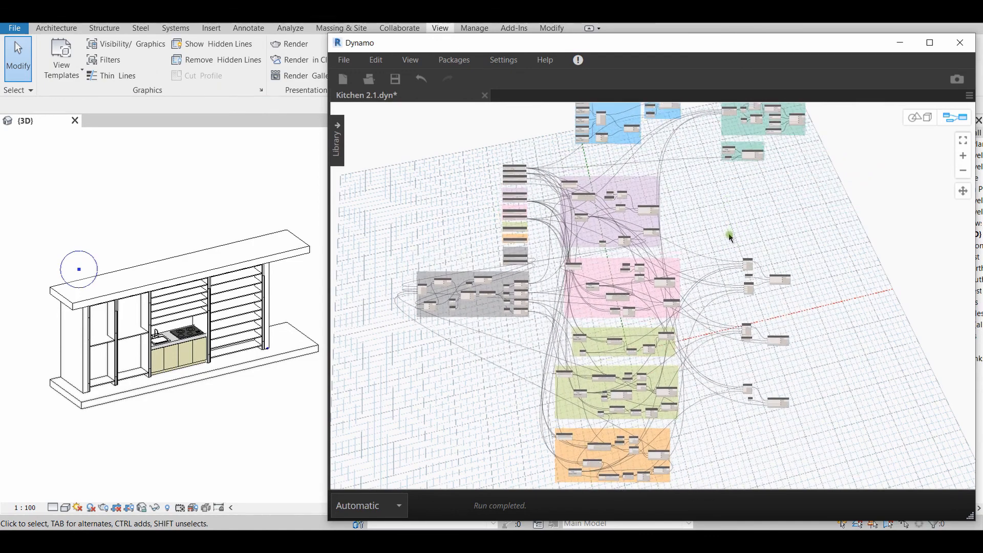
scroll(668, 249, "up", 5)
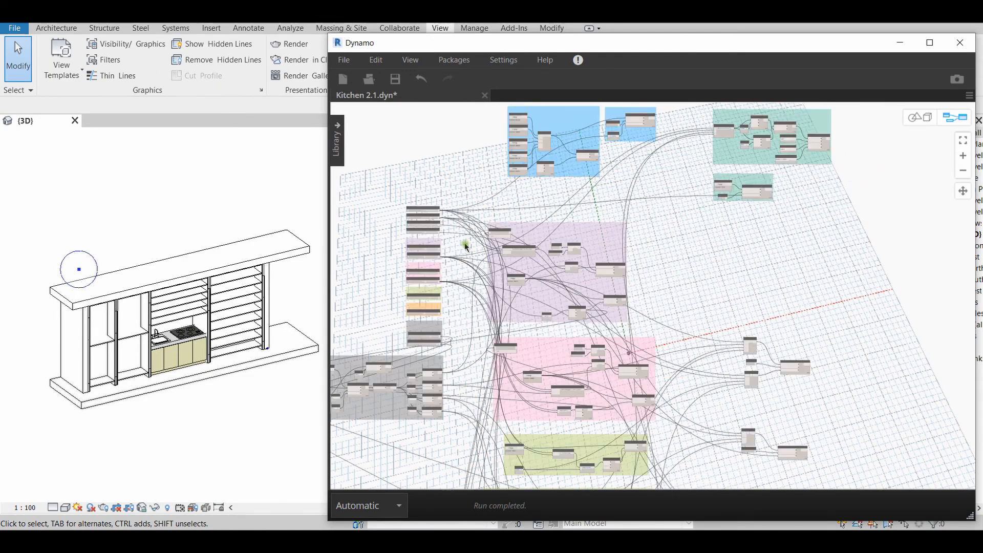
scroll(693, 294, "down", 1)
middle_click_drag(693, 294, 693, 202)
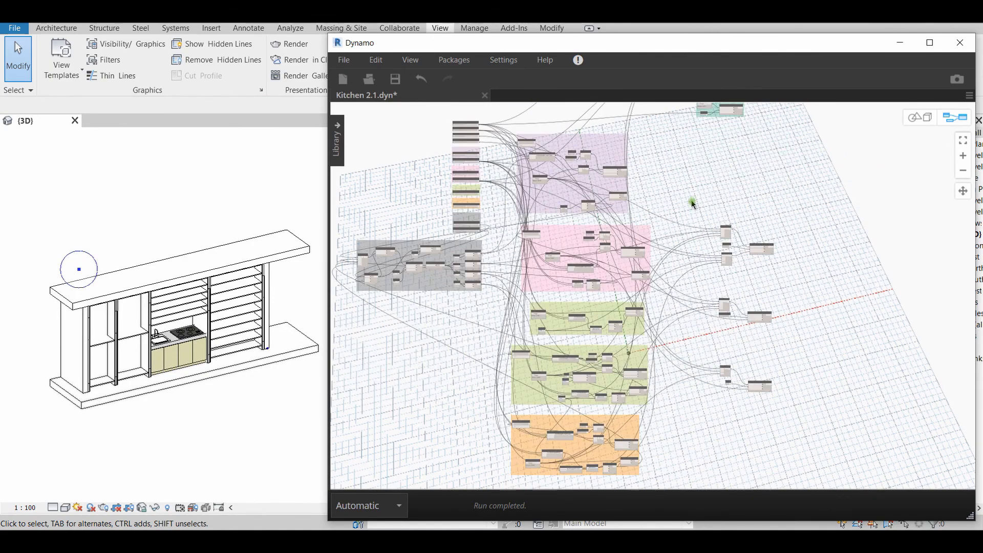
scroll(700, 248, "down", 4)
middle_click_drag(701, 235, 654, 288)
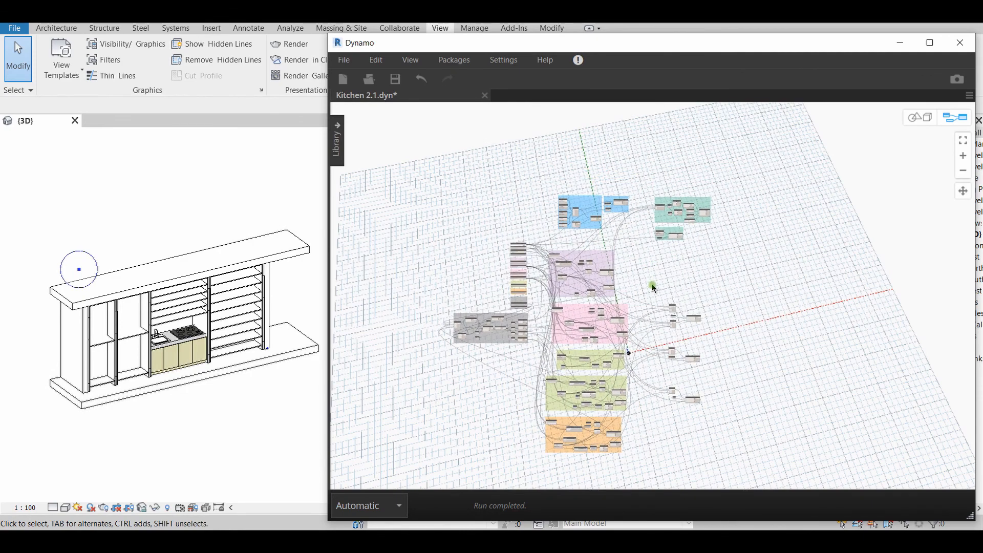
scroll(645, 275, "up", 5)
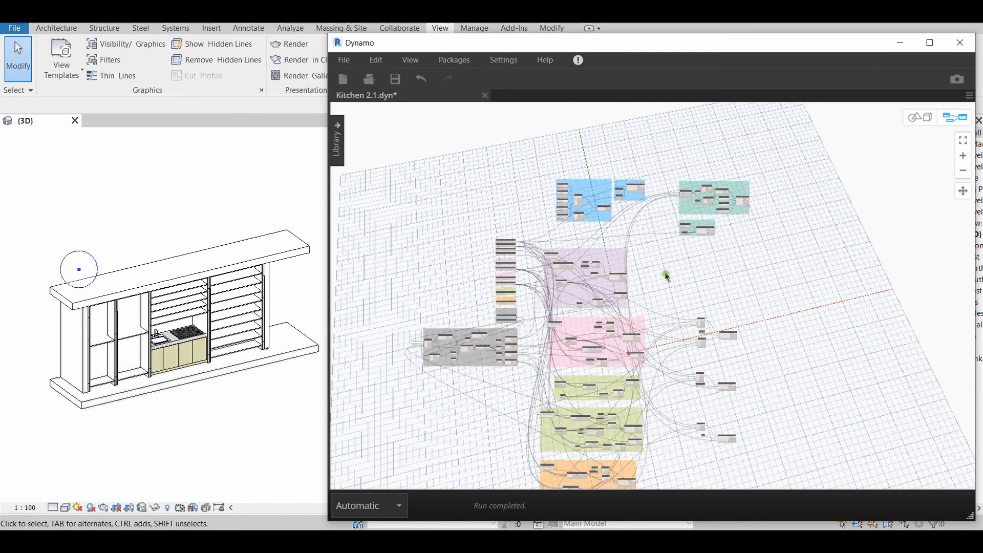
middle_click_drag(669, 263, 779, 256)
scroll(704, 272, "down", 2)
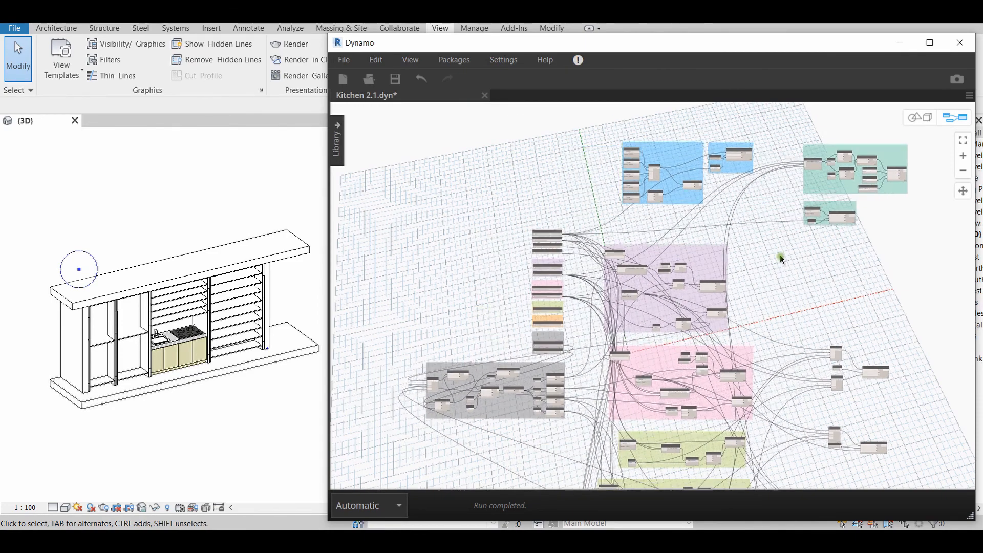